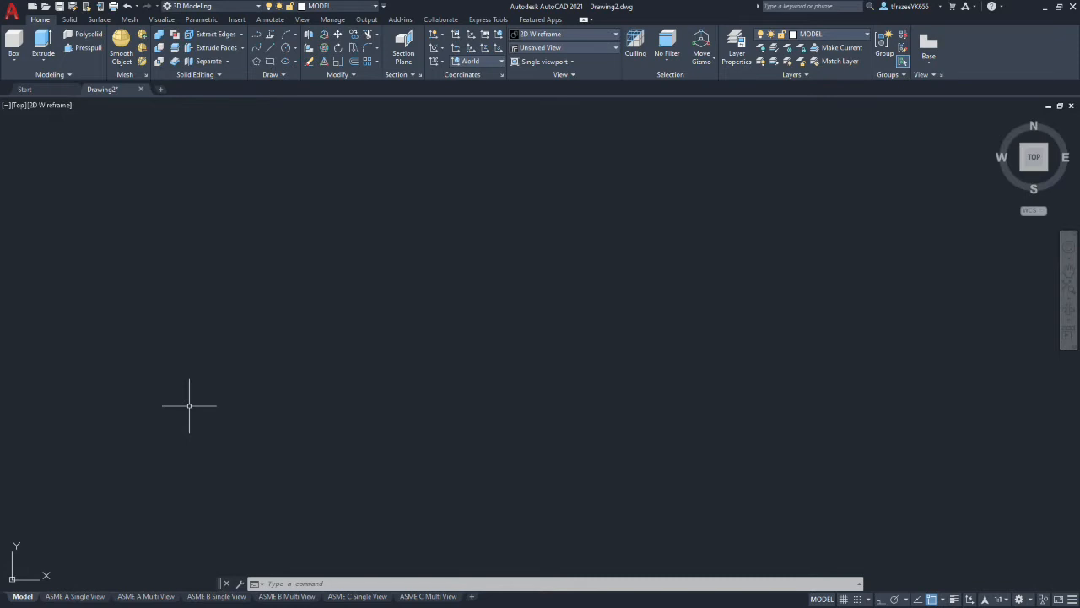
# Switch to the Front view and, with snap on, draw a horizontal line about 7.5 units leftward from the origin
pyautogui.click(608, 48)
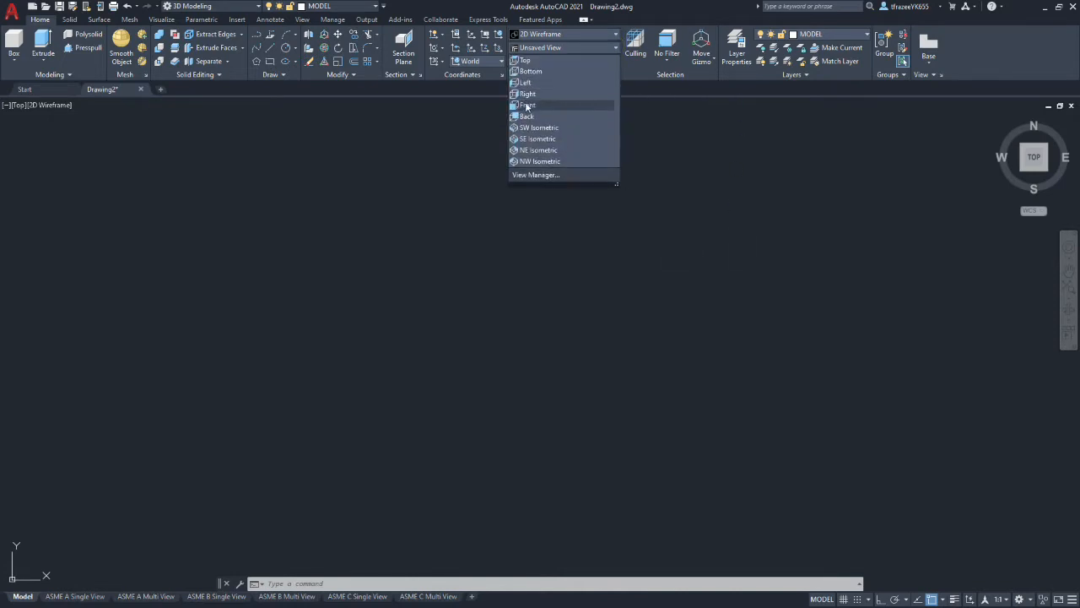
pyautogui.click(528, 105)
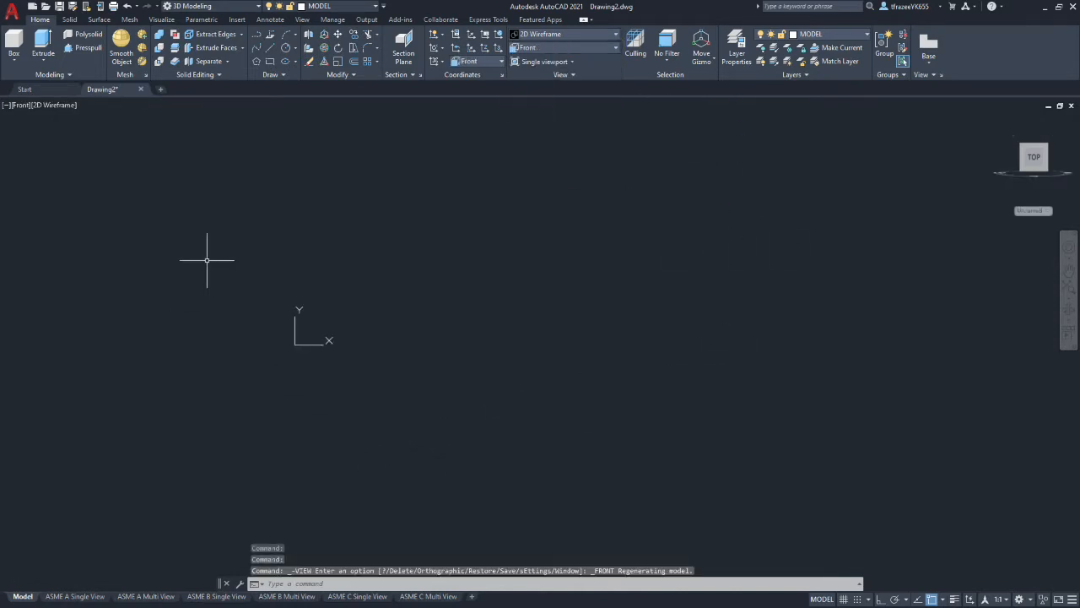
pyautogui.write('l')
pyautogui.press('Return')
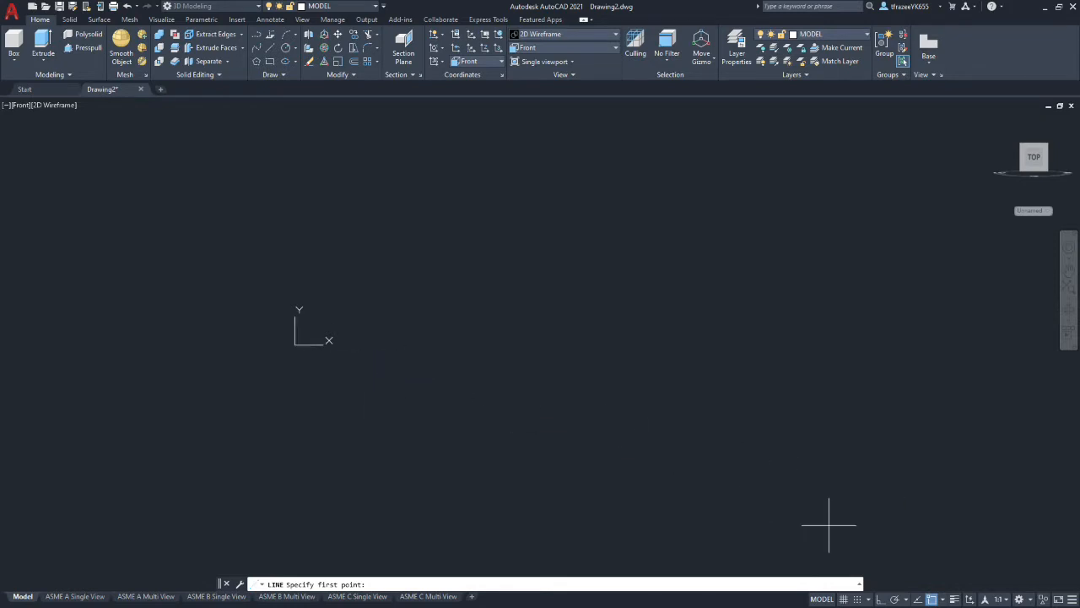
pyautogui.click(856, 598)
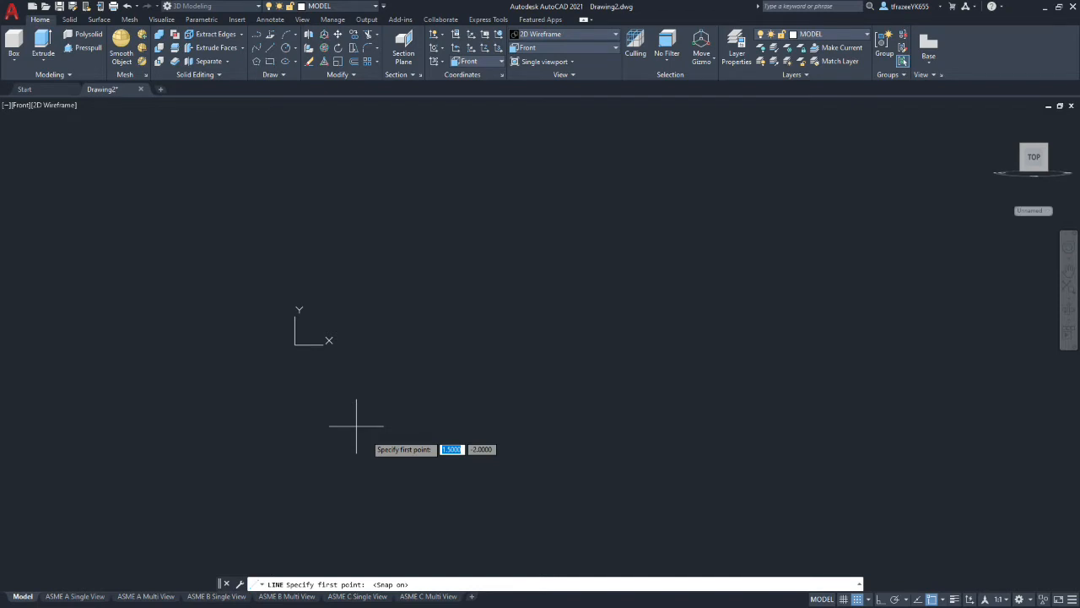
pyautogui.click(294, 346)
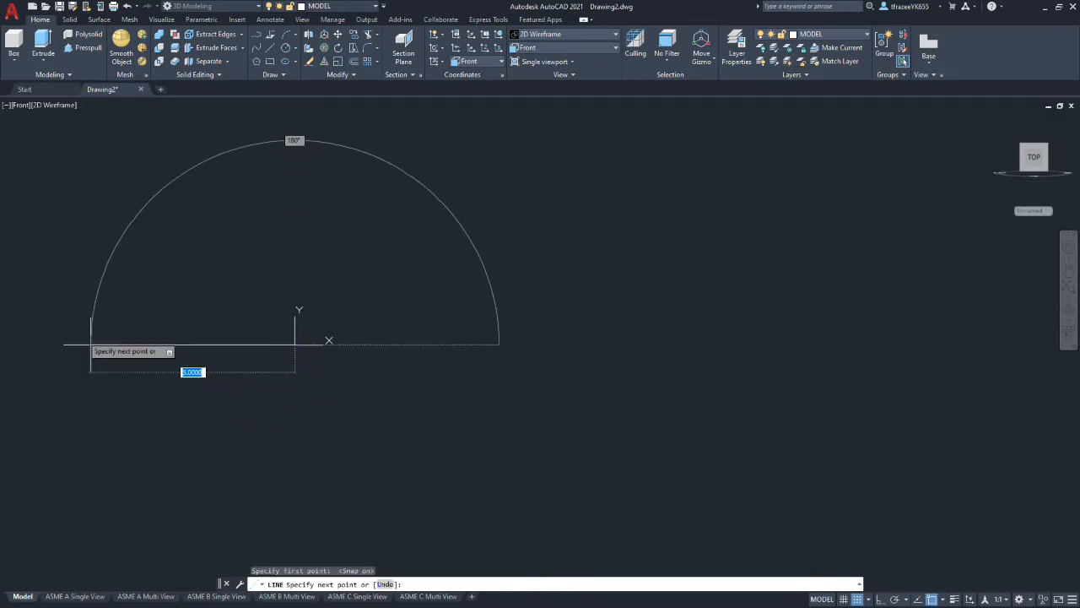
pyautogui.scroll(-3, 29, 346)
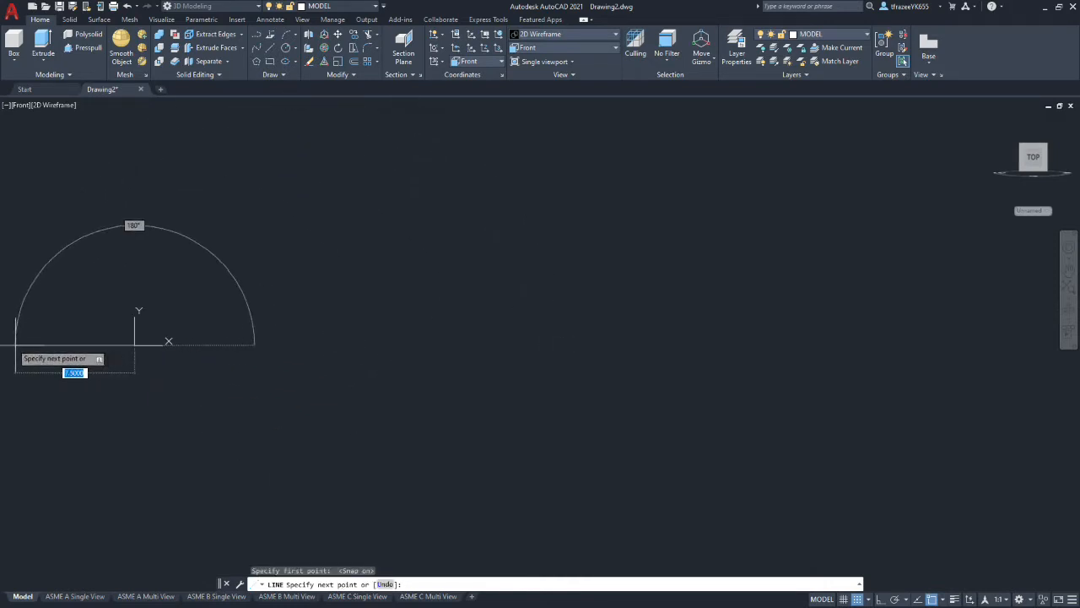
pyautogui.click(14, 343)
pyautogui.press('Escape')
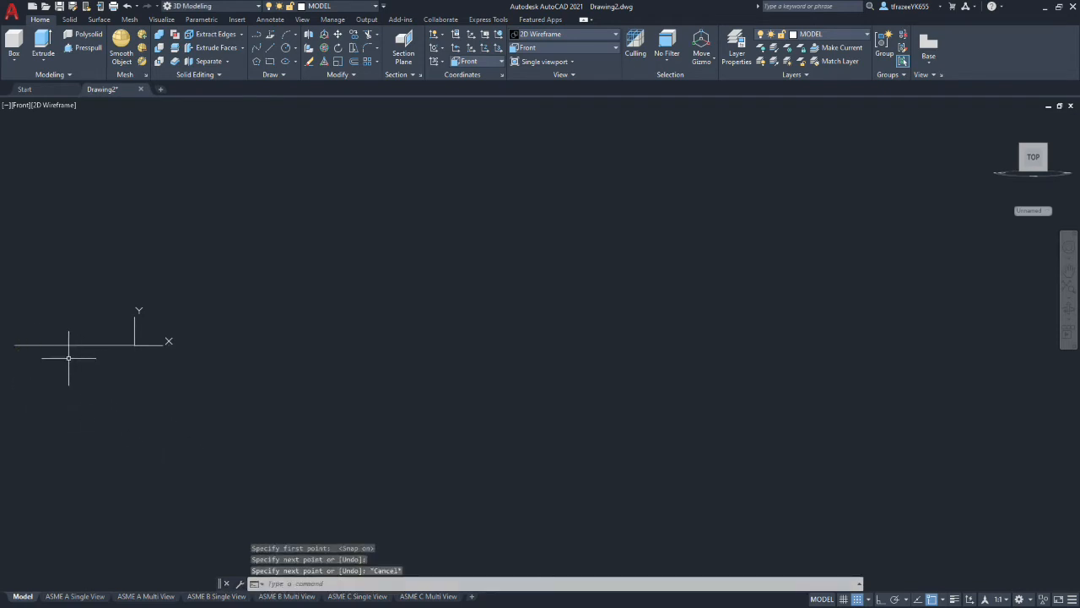
# Draw a vertical line about 6.5 units upward from the origin, and turn snap off
pyautogui.scroll(-4, 48, 362)
pyautogui.scroll(5, 48, 354)
pyautogui.scroll(-4, 253, 372)
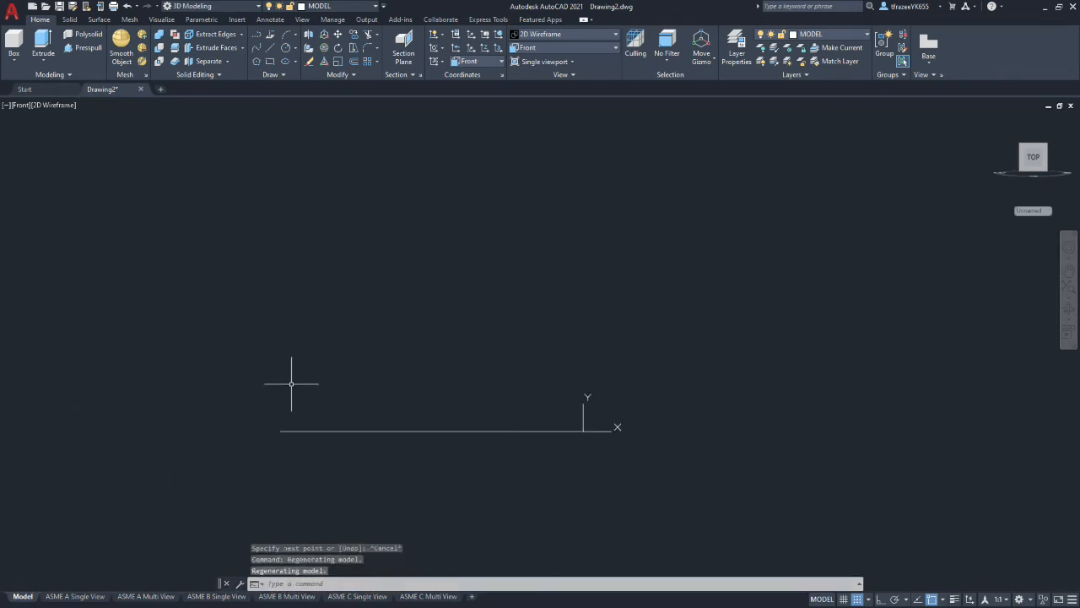
pyautogui.click(272, 47)
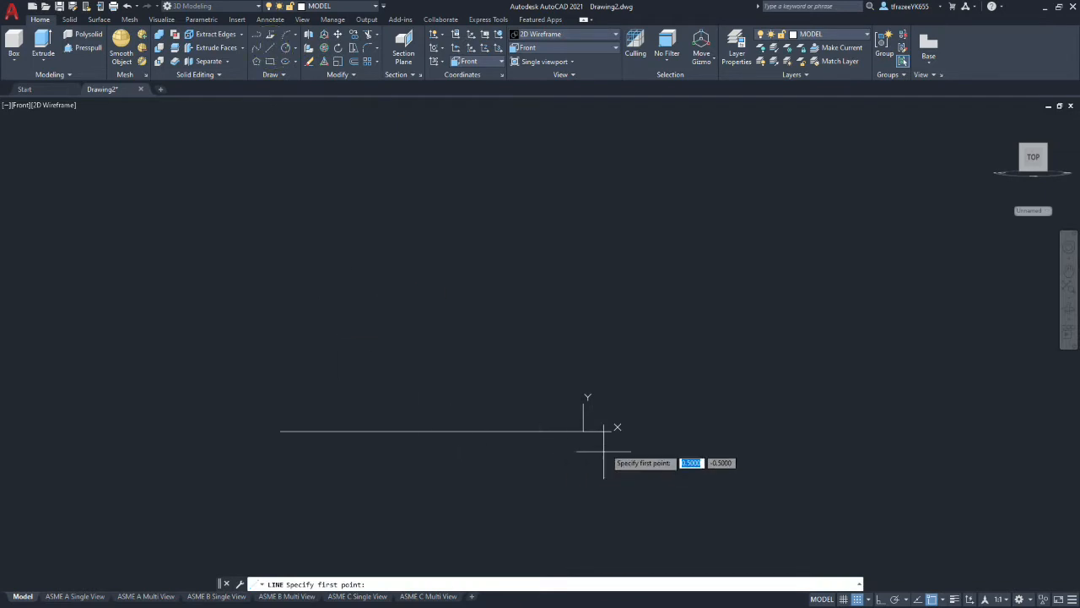
pyautogui.click(583, 431)
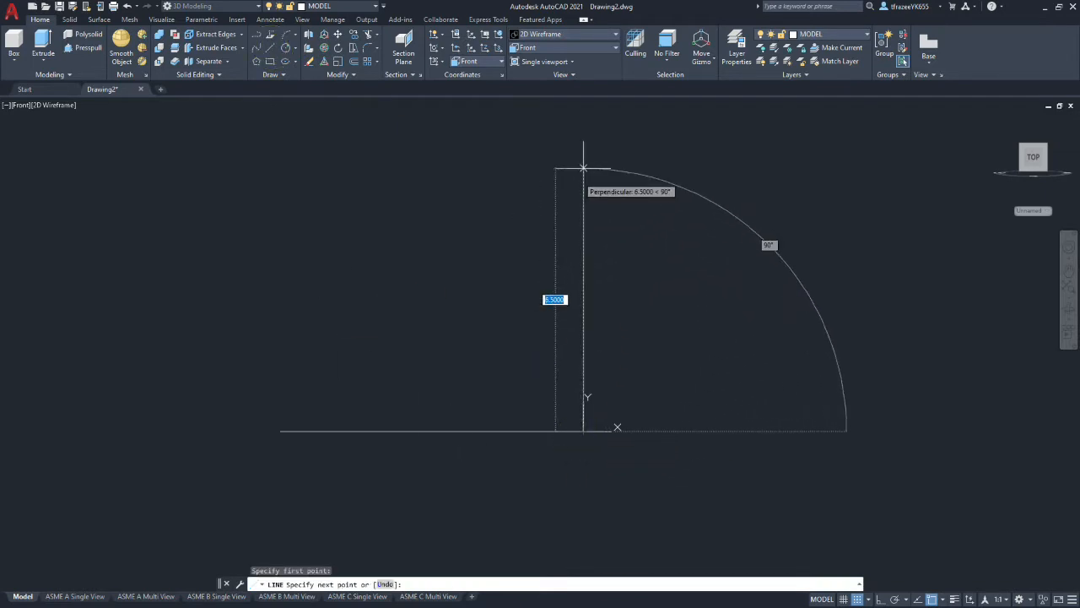
pyautogui.click(583, 168)
pyautogui.press('Escape')
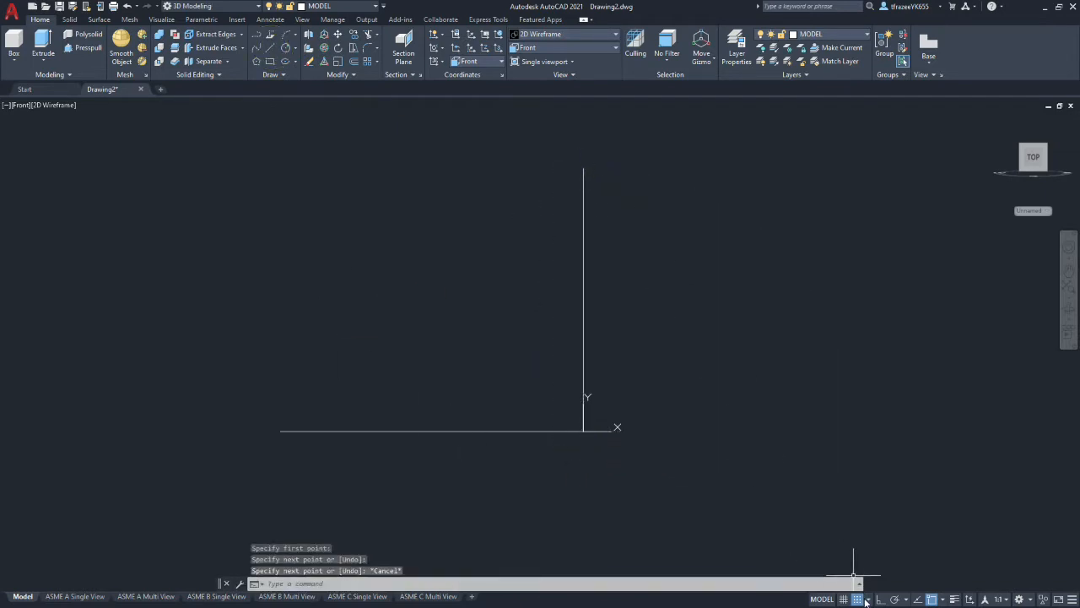
pyautogui.press('F9')
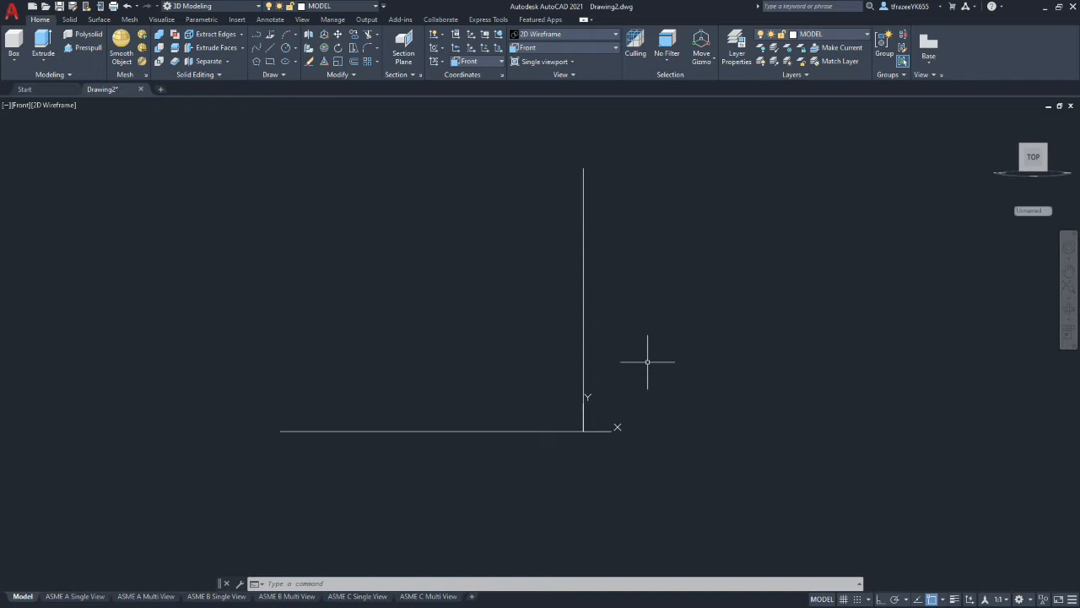
# Offset the horizontal line upward by 3 units
pyautogui.click(354, 63)
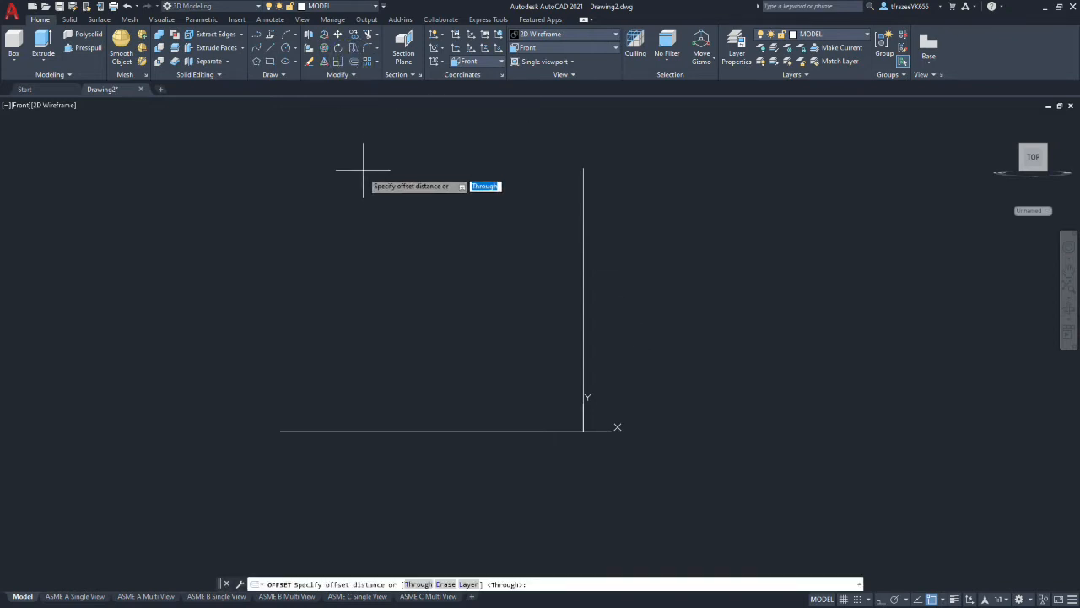
pyautogui.write('3')
pyautogui.press('Return')
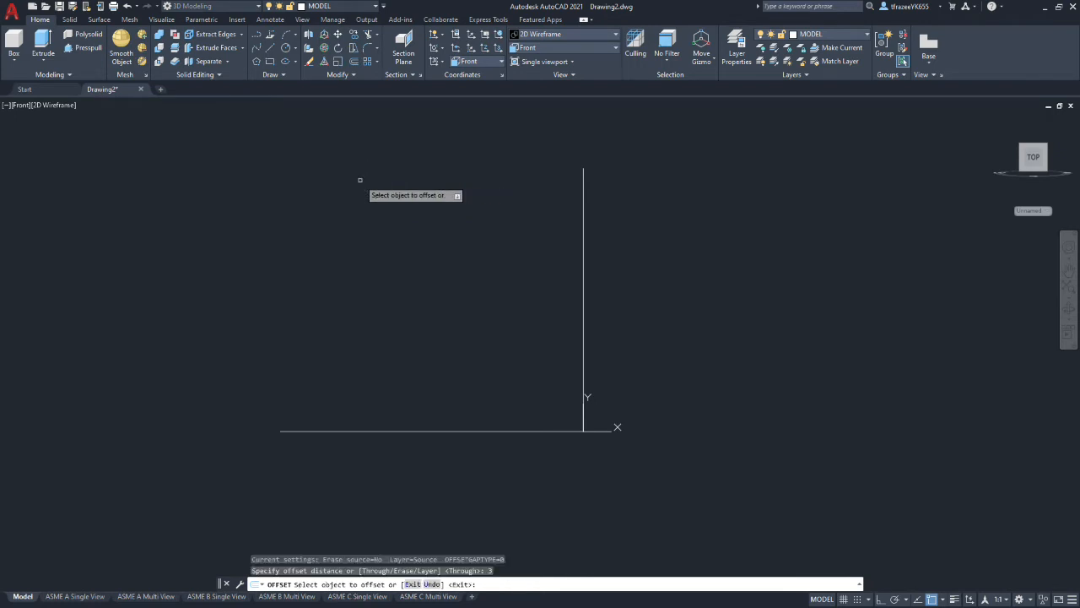
pyautogui.click(507, 431)
pyautogui.click(489, 379)
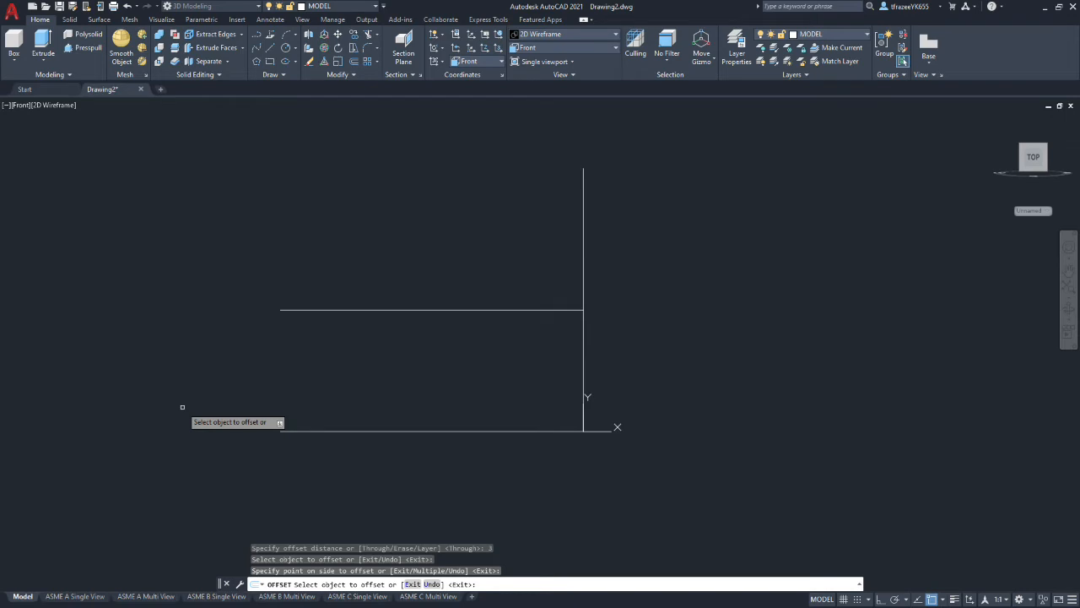
pyautogui.press('Return')
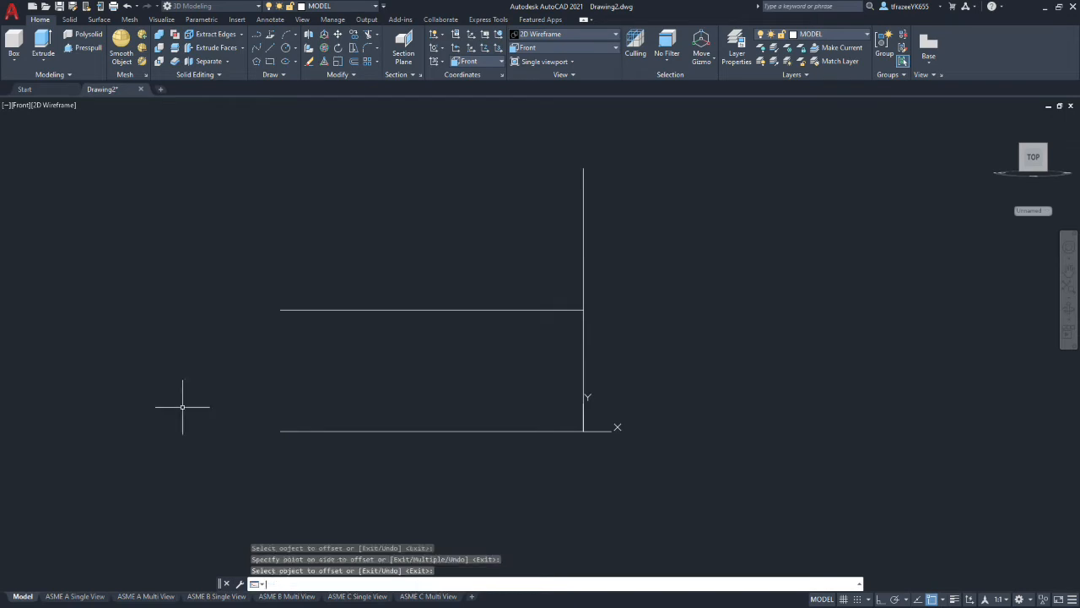
# Offset the vertical line 9.20 units to the left
pyautogui.press('Return')
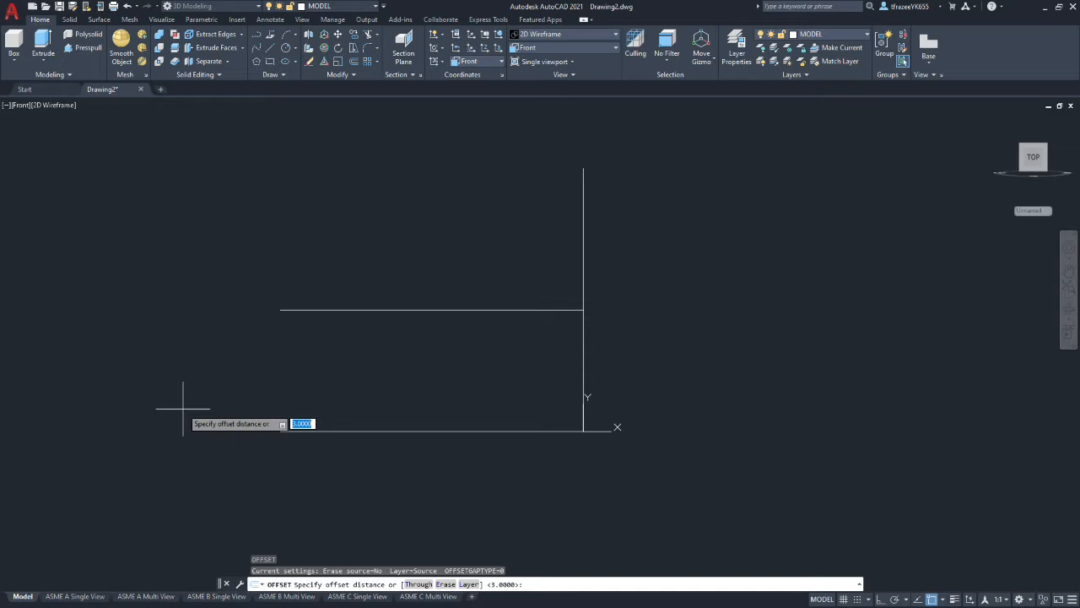
pyautogui.write('9.20')
pyautogui.press('Return')
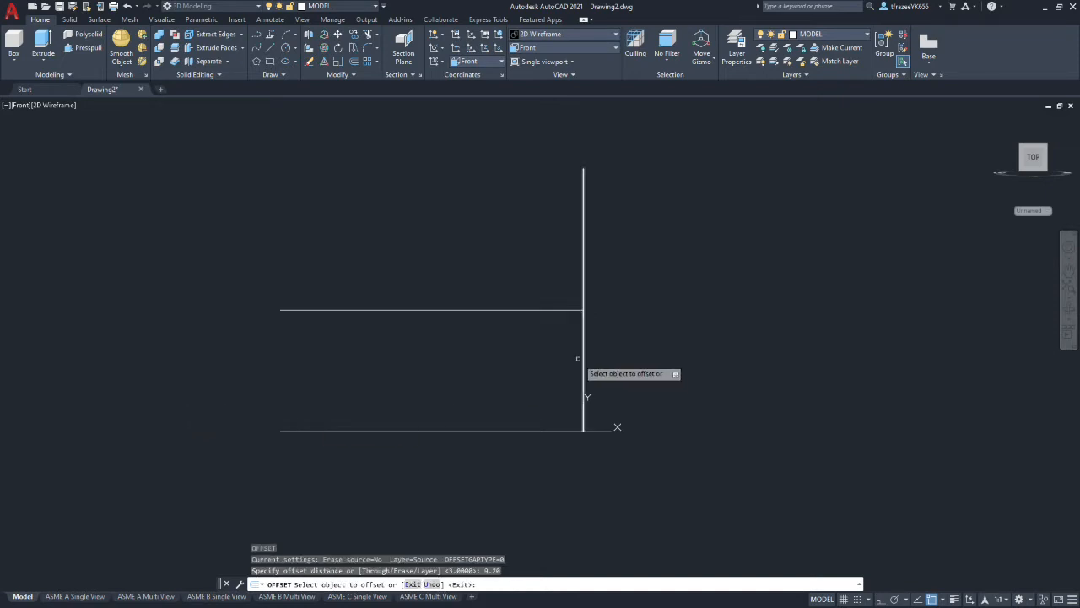
pyautogui.click(583, 361)
pyautogui.click(522, 347)
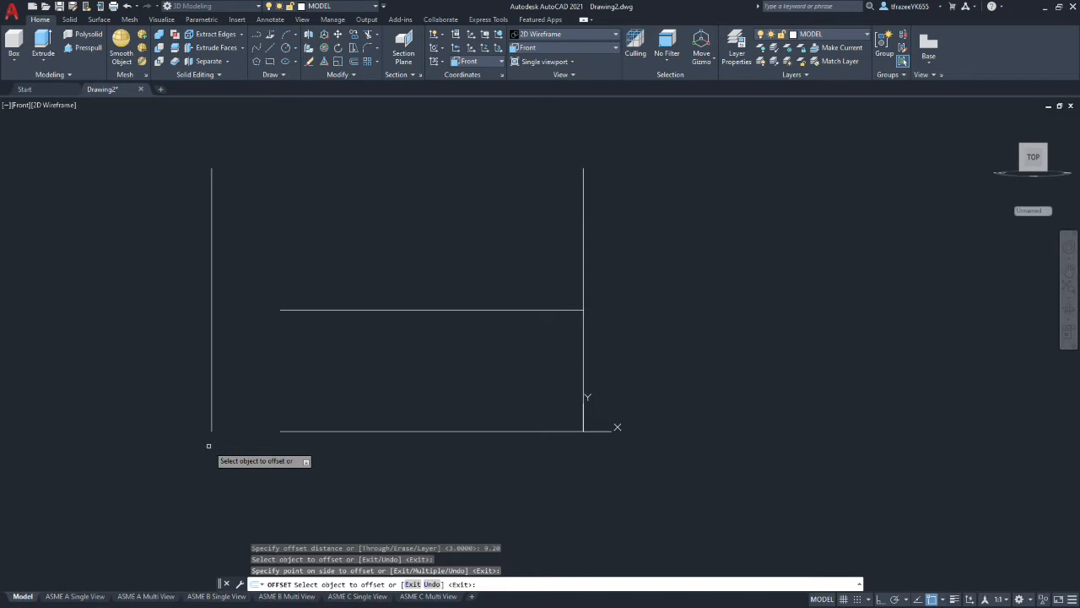
# Extend both horizontal lines to the left vertical line
pyautogui.click(377, 35)
pyautogui.click(386, 67)
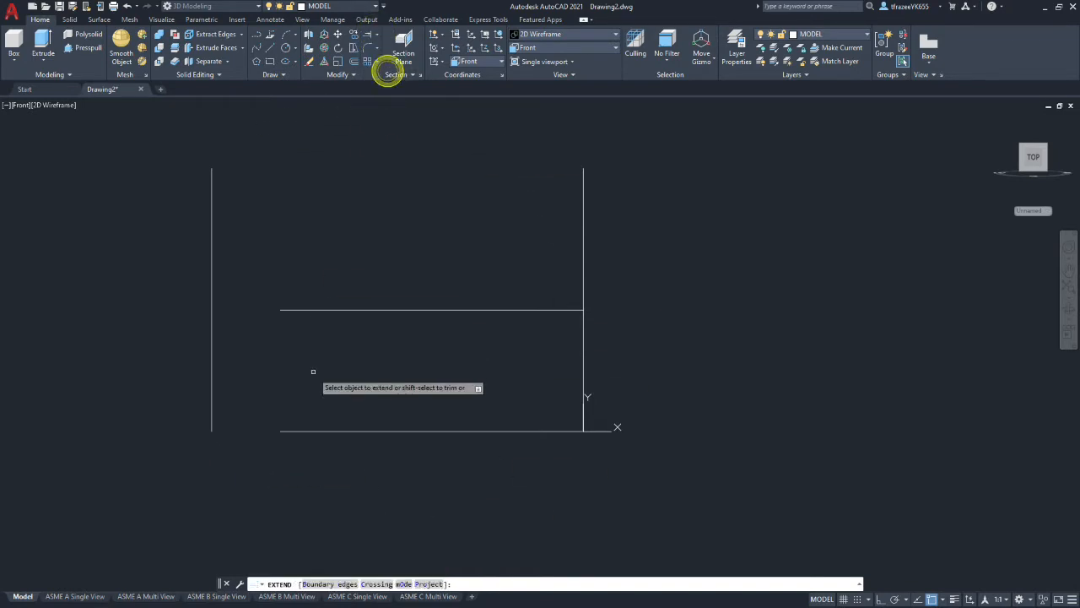
pyautogui.click(288, 431)
pyautogui.click(300, 310)
# Trim the parts of both vertical lines that rise above the upper horizontal line to leave a closed rectangle
pyautogui.click(377, 35)
pyautogui.click(382, 52)
pyautogui.click(211, 198)
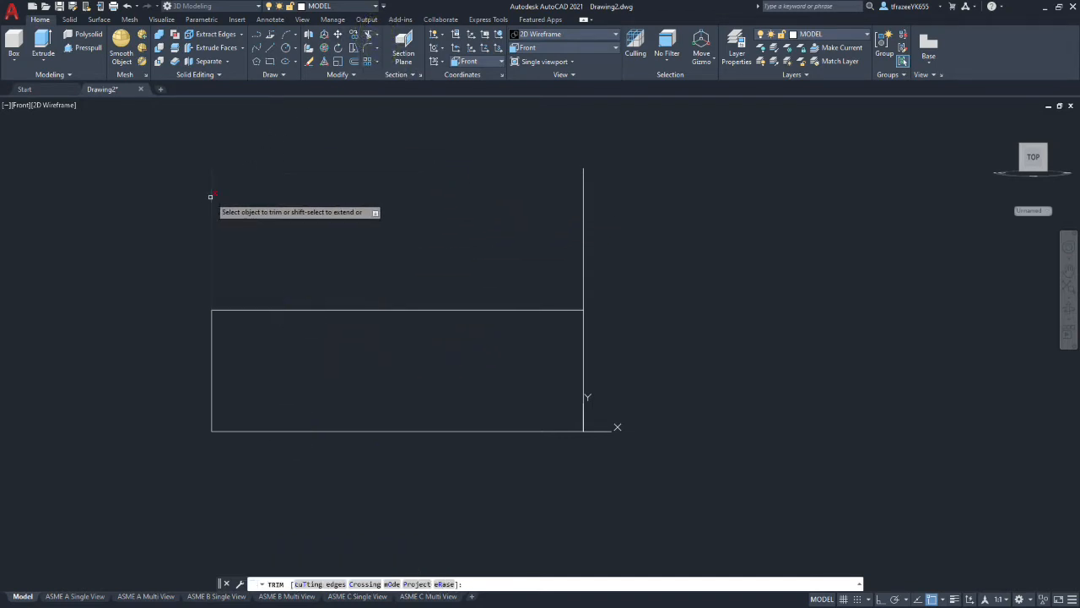
pyautogui.click(583, 233)
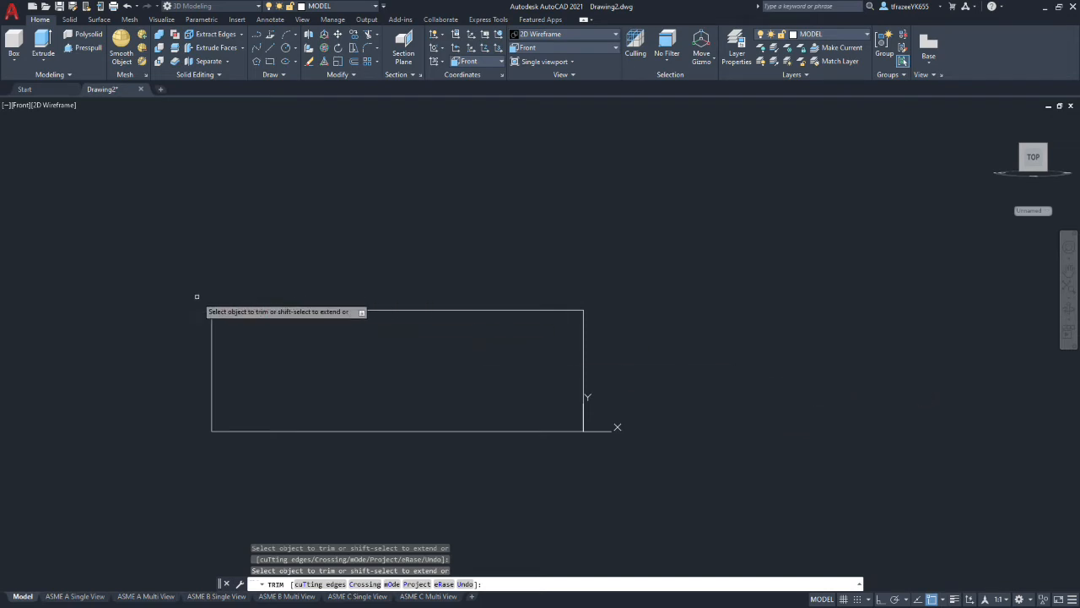
# Draw a line about 10.5 units long from the rectangle's lower-left corner, sloping down to the left at an angle of 150°
pyautogui.scroll(-6, 126, 308)
pyautogui.scroll(3, 90, 313)
pyautogui.scroll(-4, 59, 270)
pyautogui.scroll(6, 31, 259)
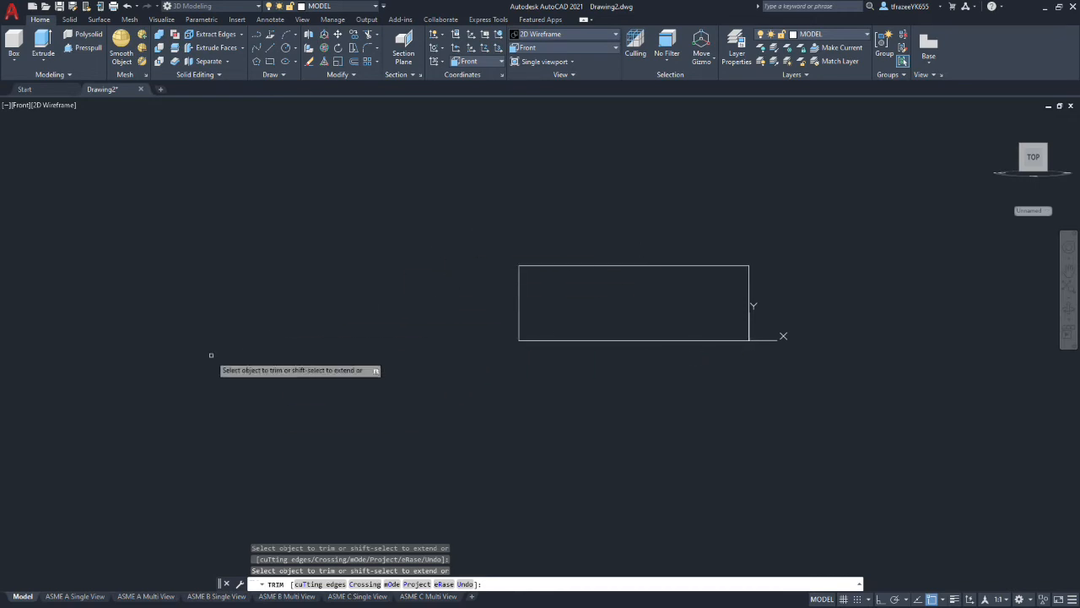
pyautogui.scroll(-2, 221, 129)
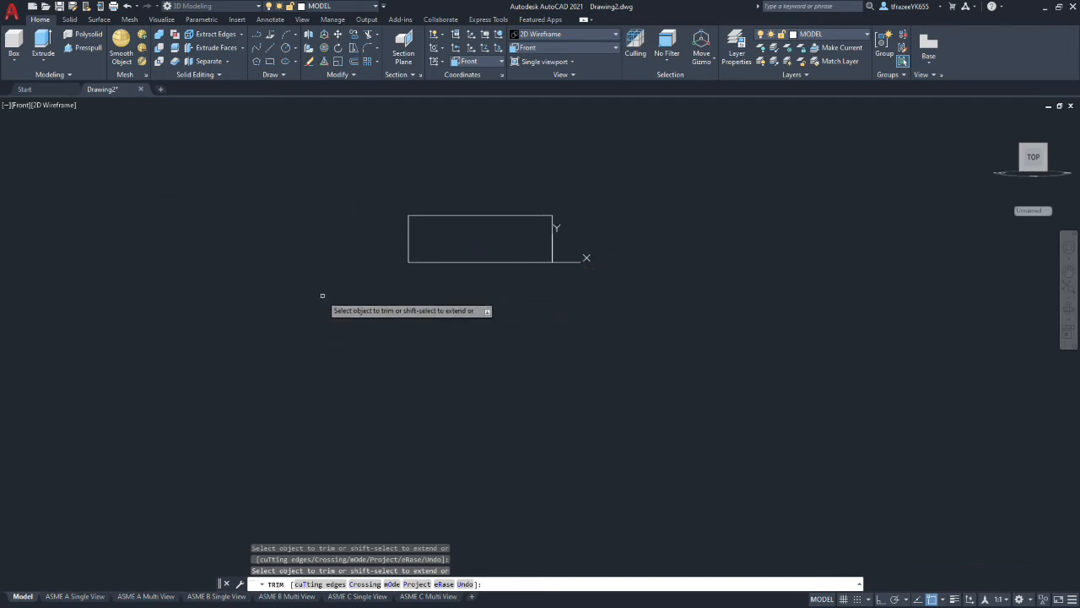
pyautogui.click(270, 47)
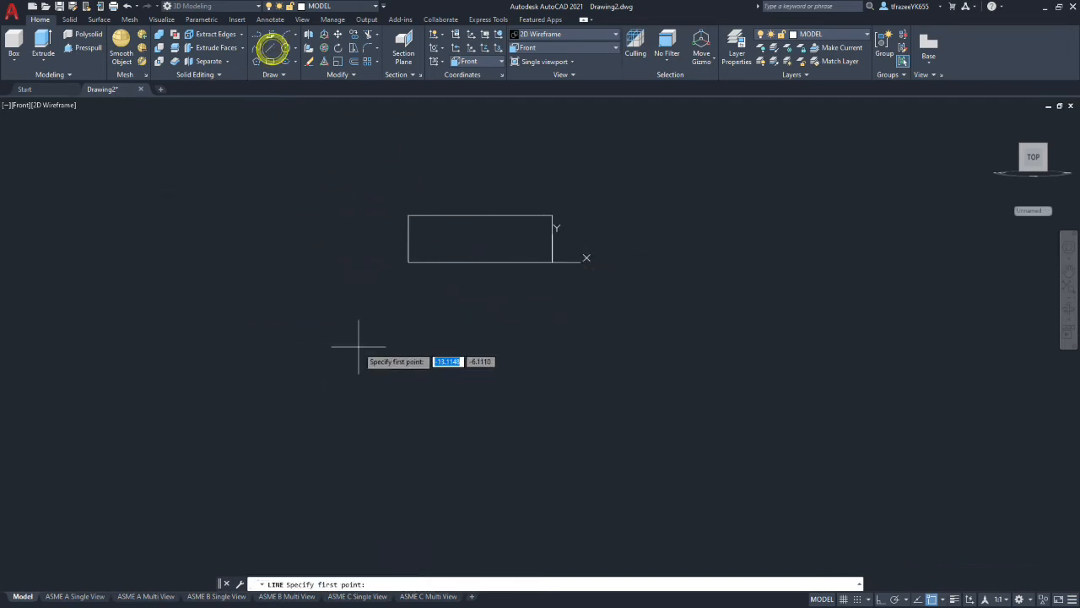
pyautogui.click(408, 263)
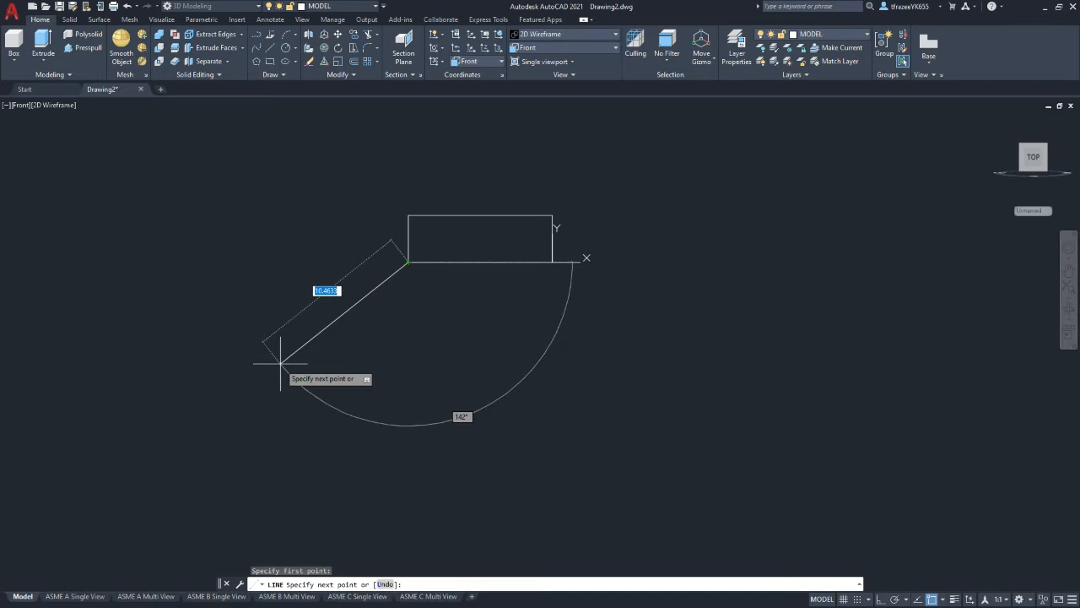
pyautogui.press('Tab')
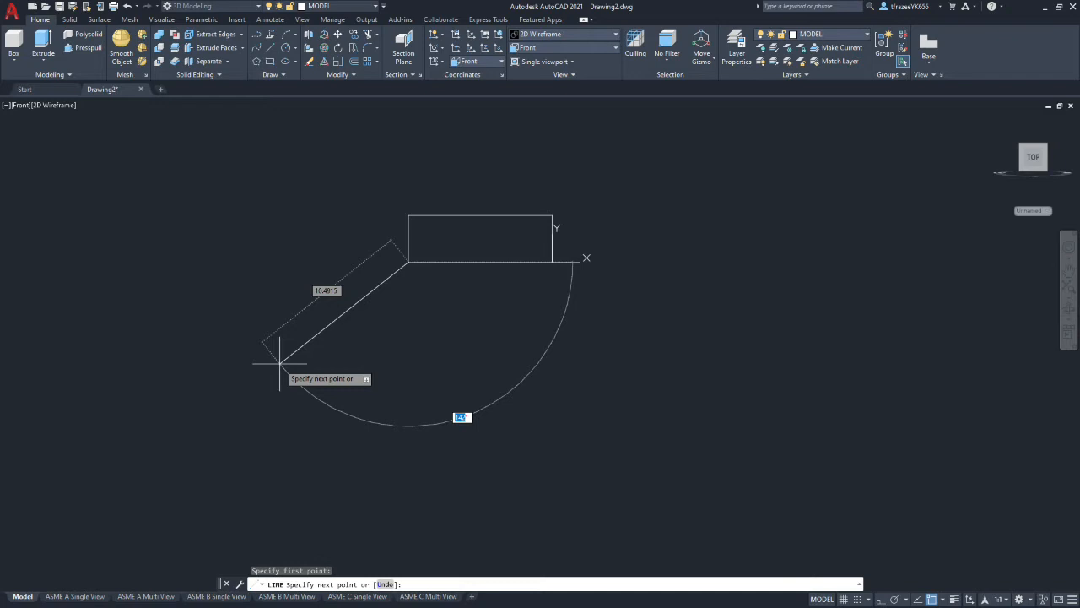
pyautogui.write('150')
pyautogui.press('Return')
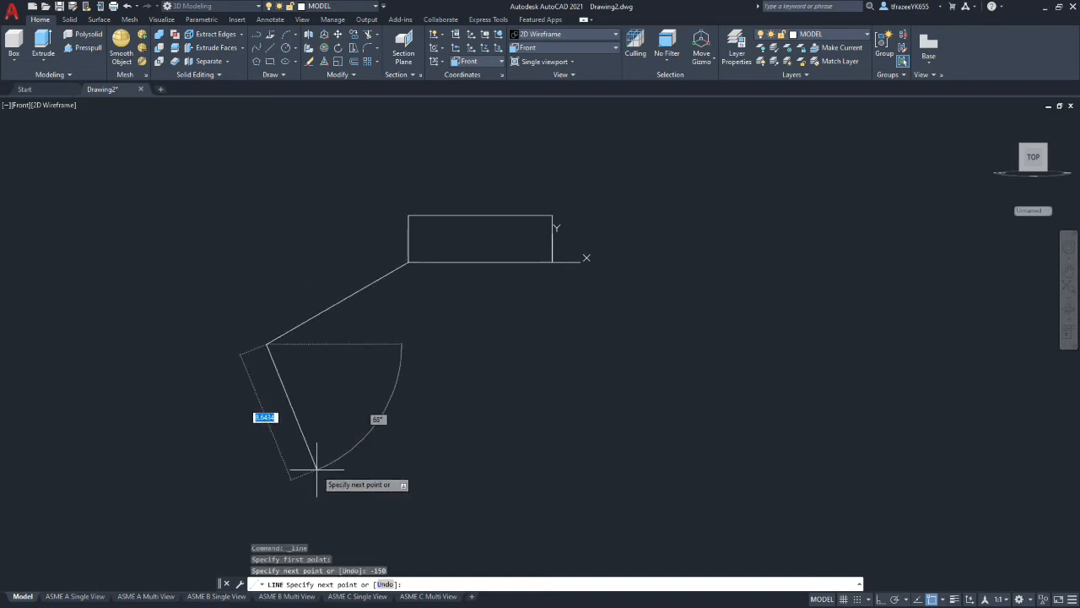
pyautogui.press('Escape')
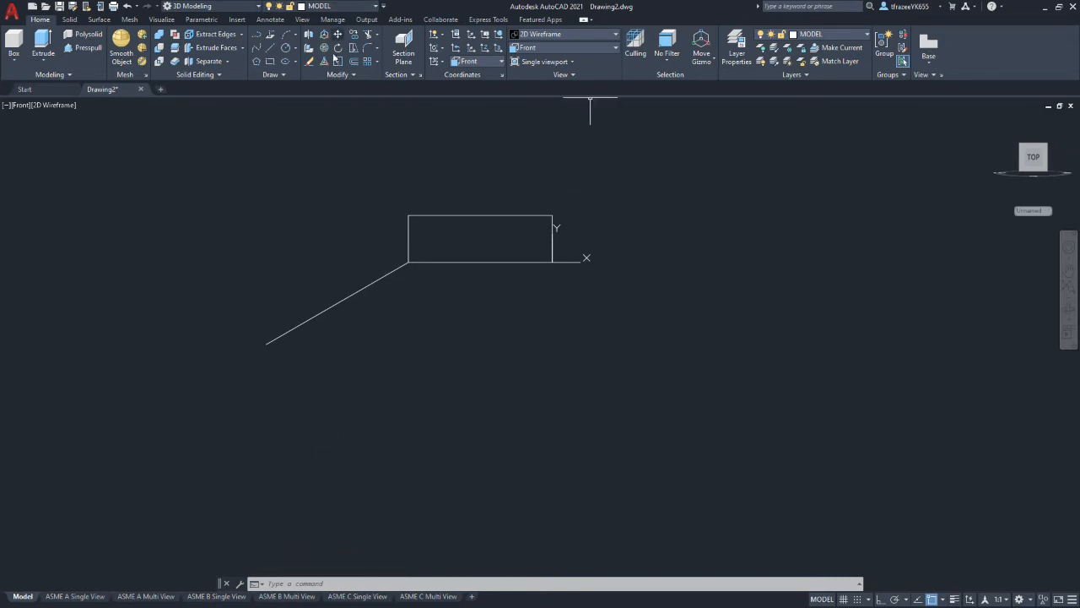
# Offset the sloped line 1.5 units toward its upper-left side
pyautogui.click(352, 61)
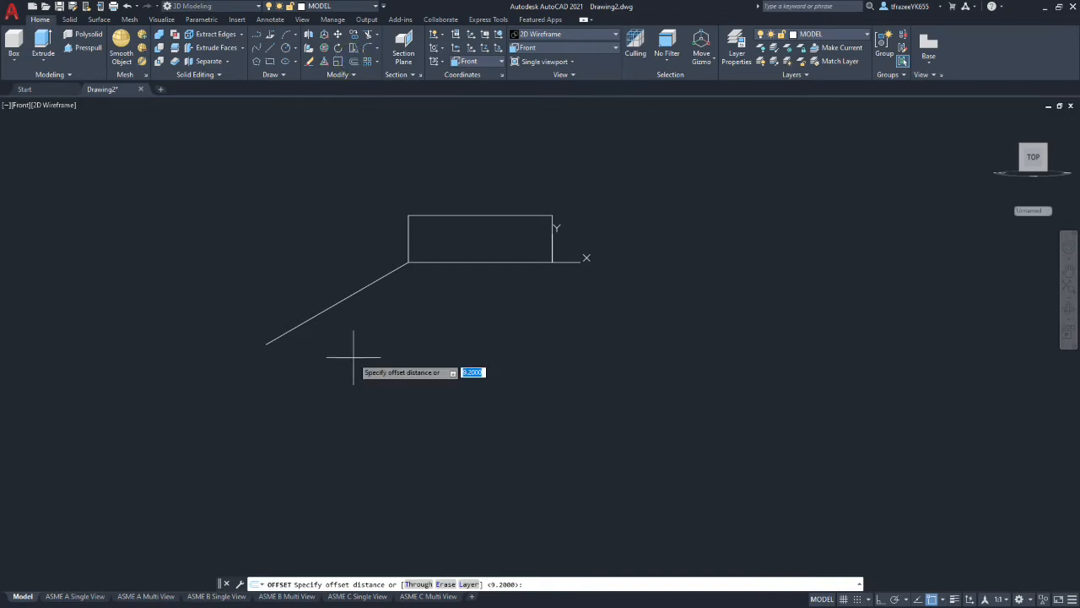
pyautogui.write('1.5')
pyautogui.press('Return')
pyautogui.click(366, 287)
pyautogui.click(330, 268)
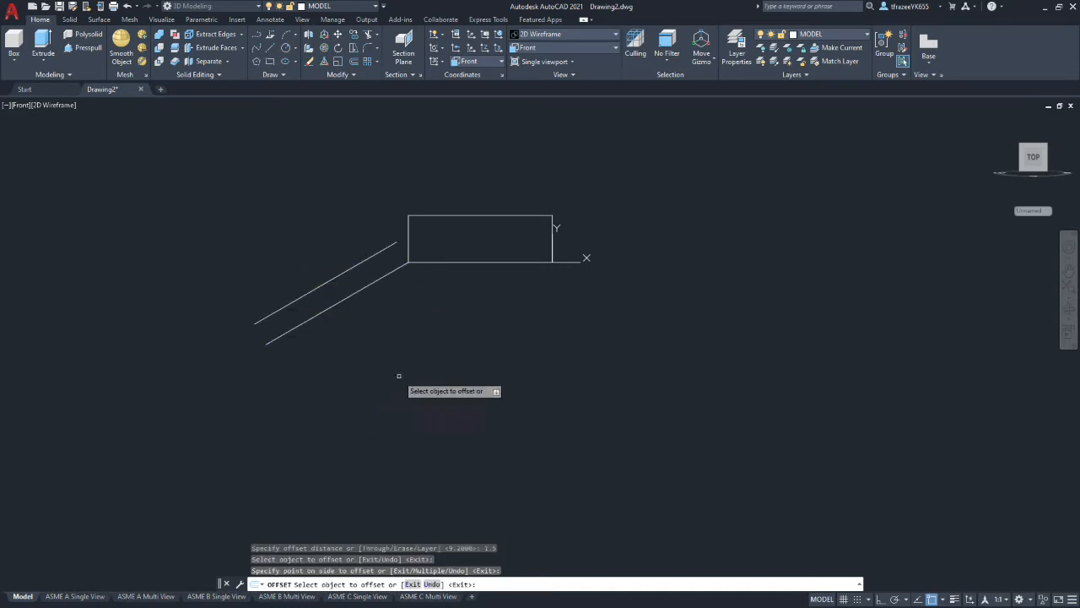
# Extend the upper sloped line through the rectangle's left side to its top edge
pyautogui.click(376, 35)
pyautogui.click(384, 74)
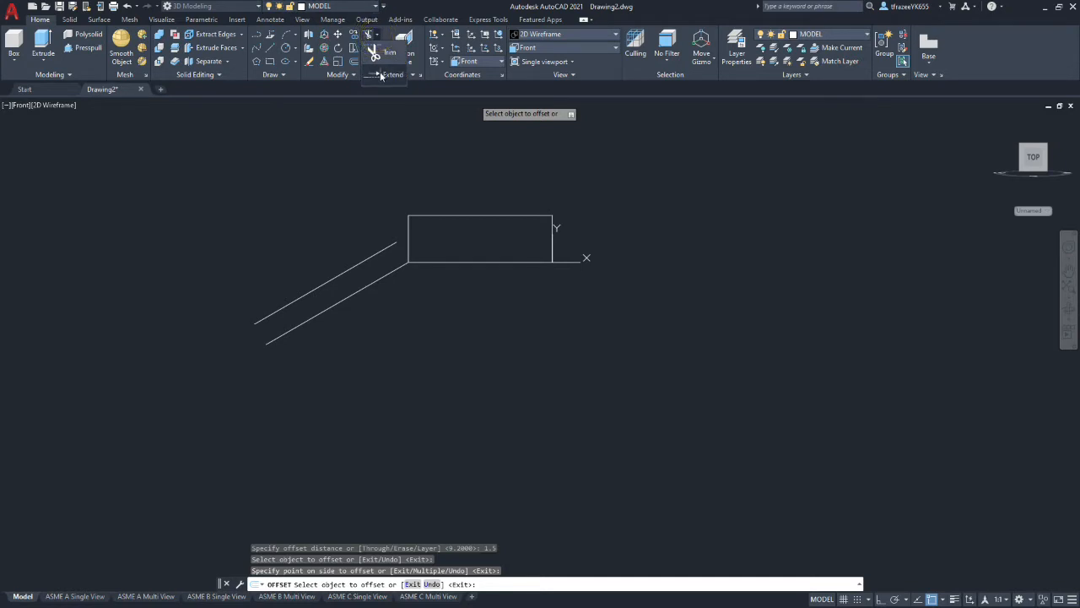
pyautogui.click(384, 249)
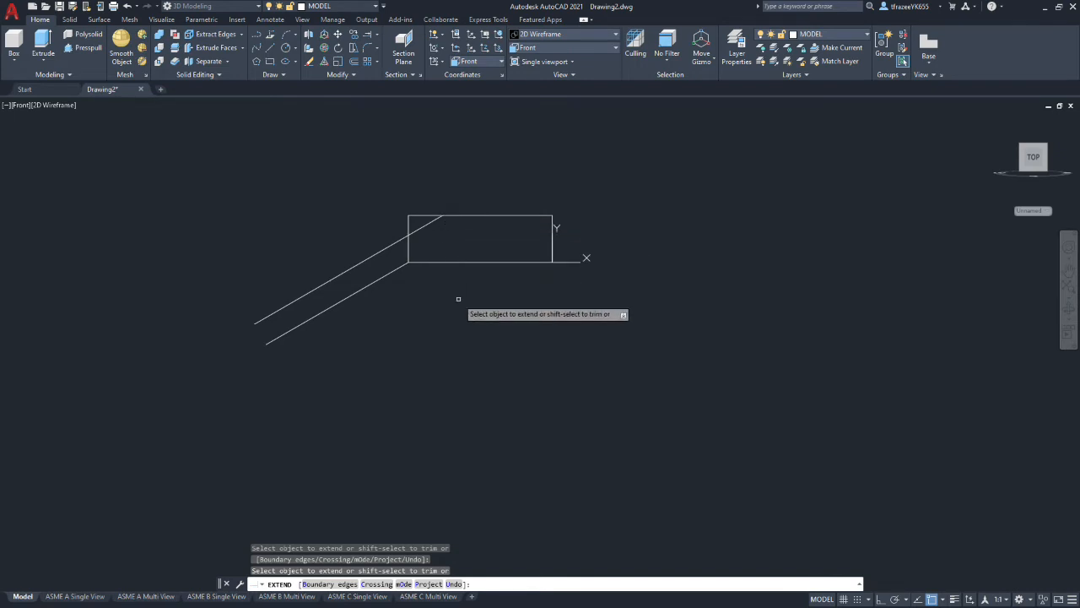
# Trim the body's upper-left corner beyond the sloped line and delete the remaining piece of the left vertical line
pyautogui.click(378, 34)
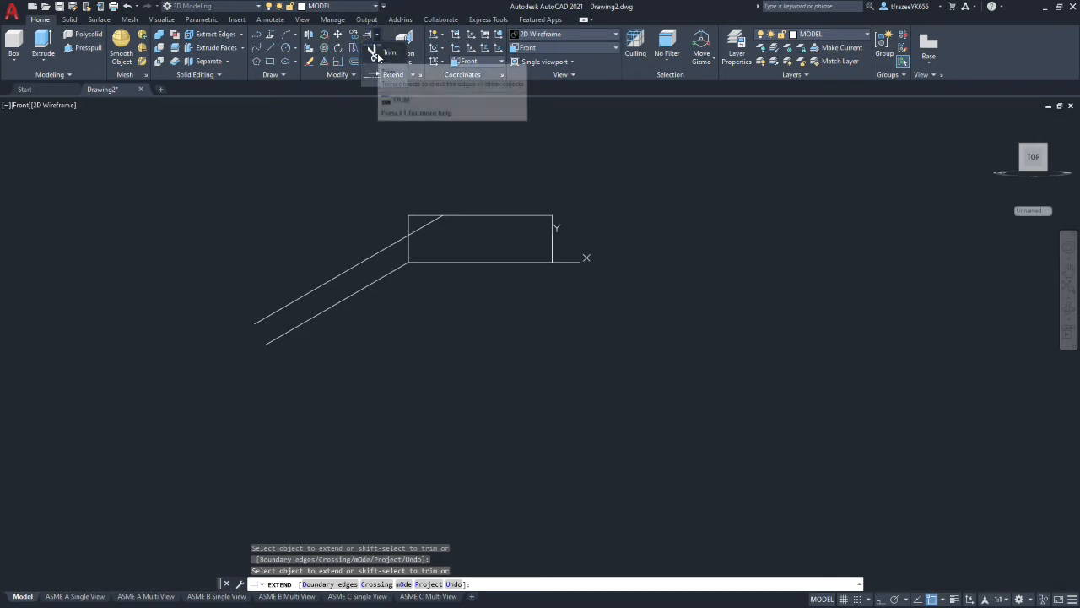
pyautogui.click(377, 52)
pyautogui.click(423, 215)
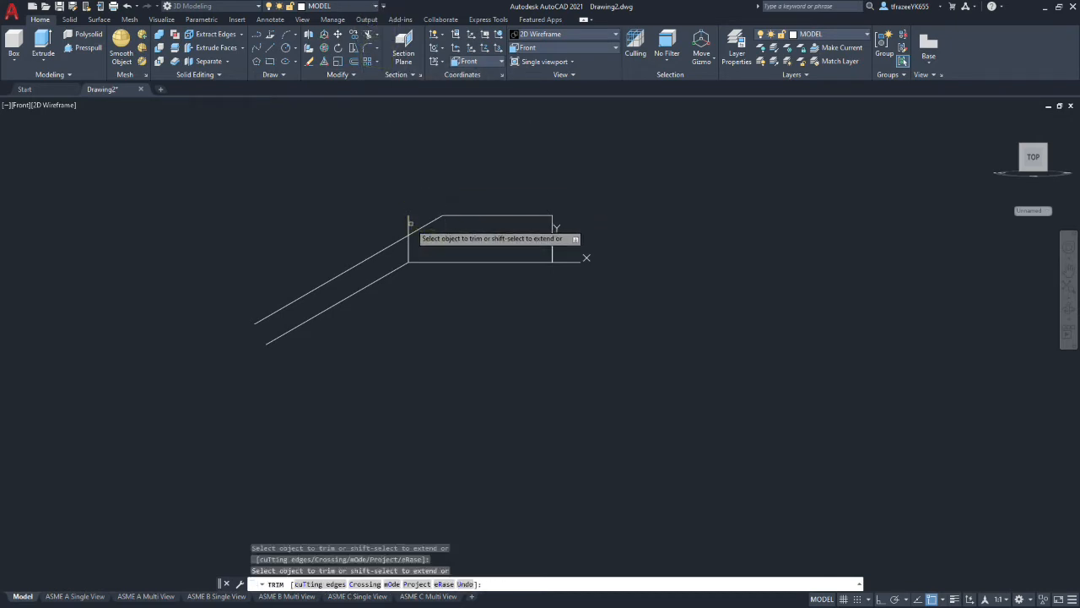
pyautogui.click(408, 225)
pyautogui.press('Escape')
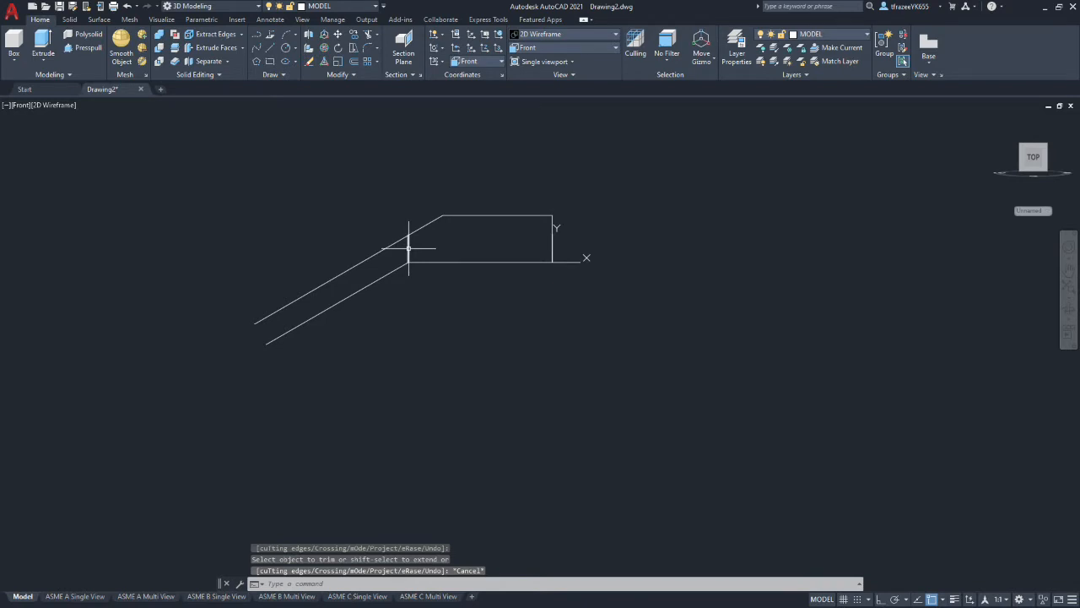
pyautogui.click(408, 246)
pyautogui.press('Delete')
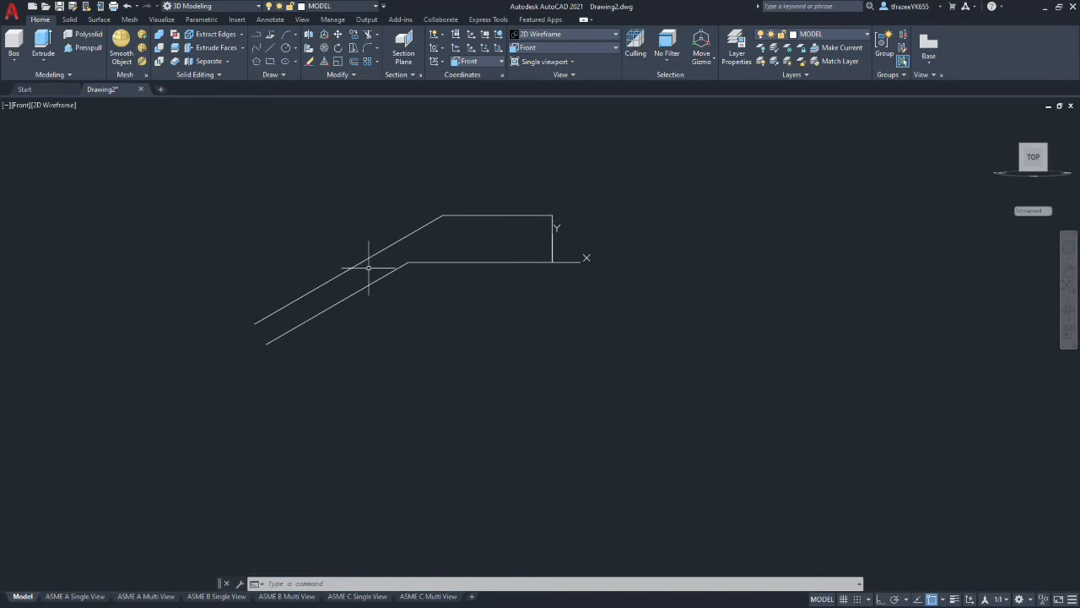
# Draw a line about 9 units long from the bend in the upper outline, perpendicular to the sloped line and heading down through the body
pyautogui.click(271, 49)
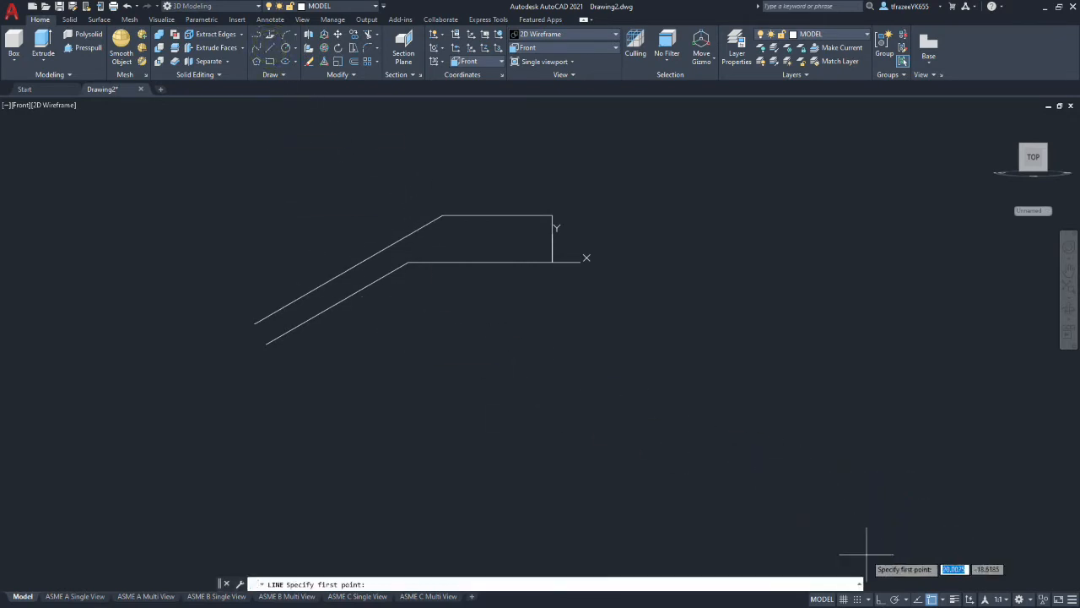
pyautogui.click(943, 598)
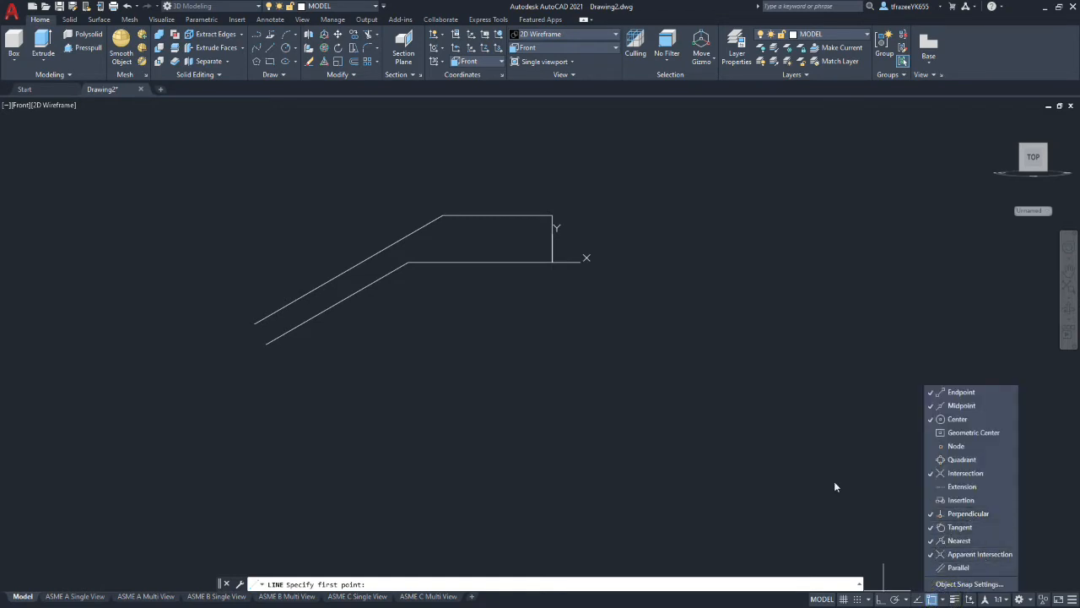
pyautogui.click(443, 216)
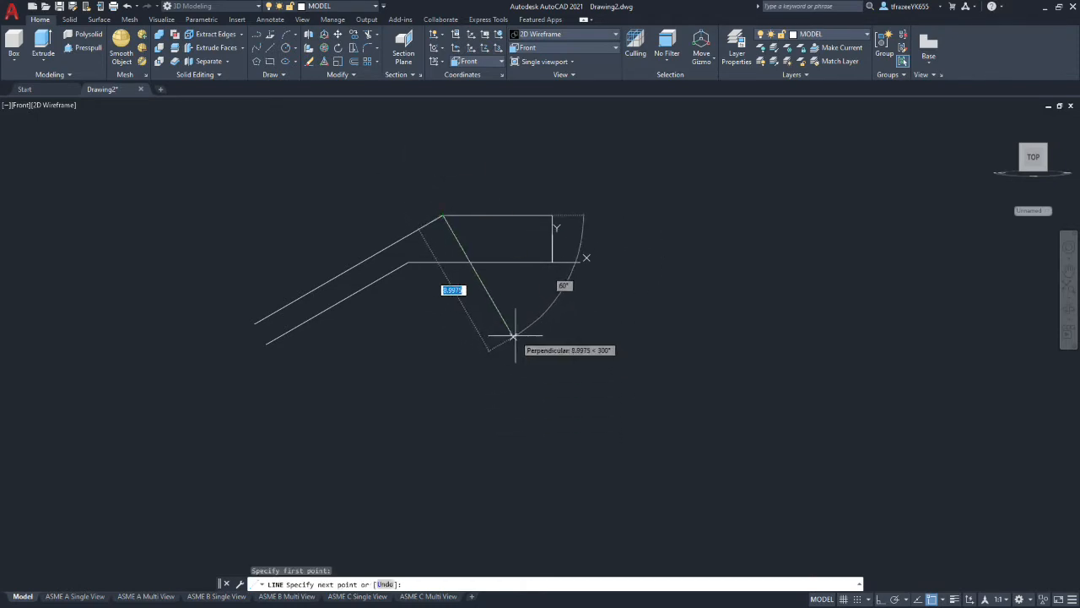
pyautogui.click(512, 336)
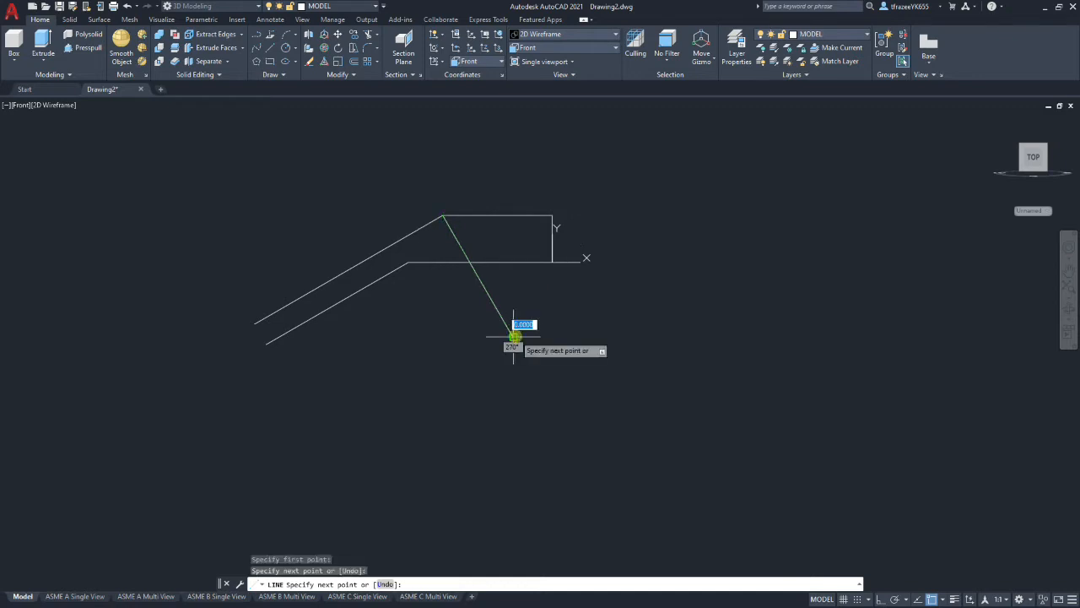
pyautogui.press('Return')
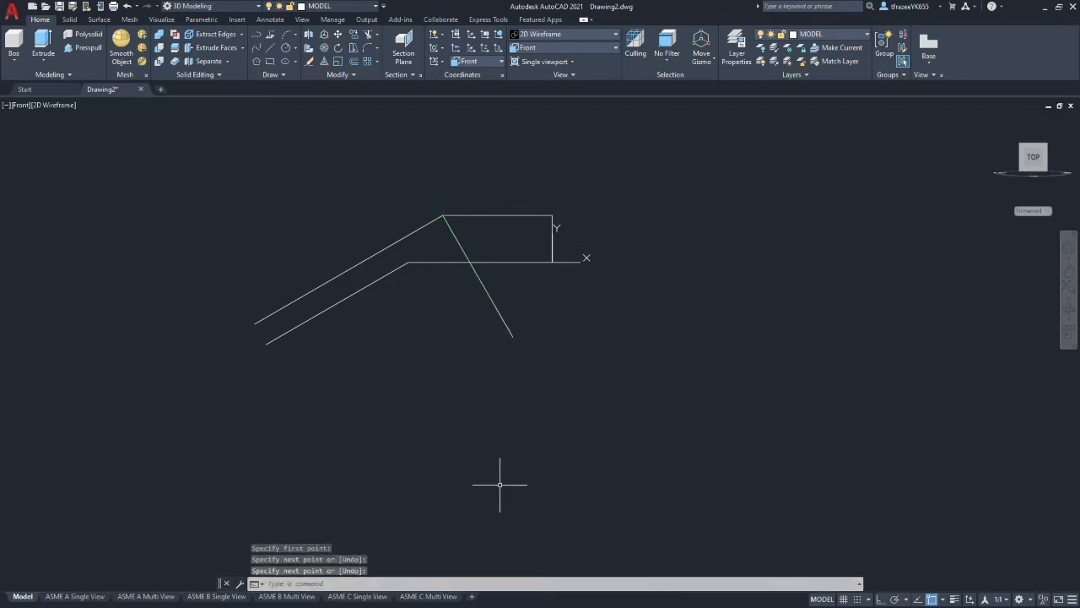
# Offset the perpendicular line 8 units toward the arm's free end and delete the original line
pyautogui.click(353, 62)
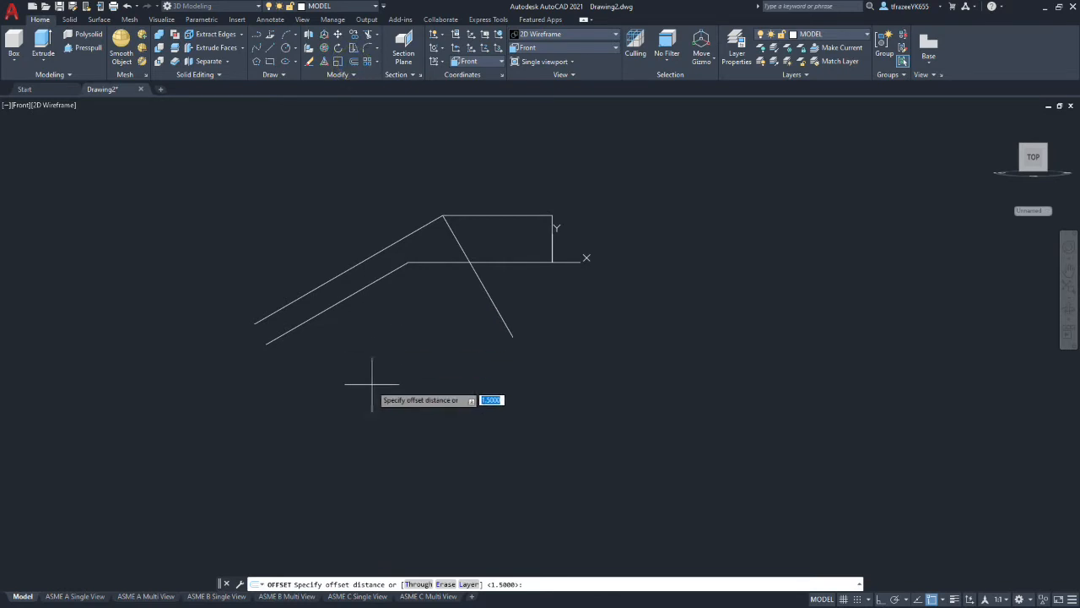
pyautogui.write('8')
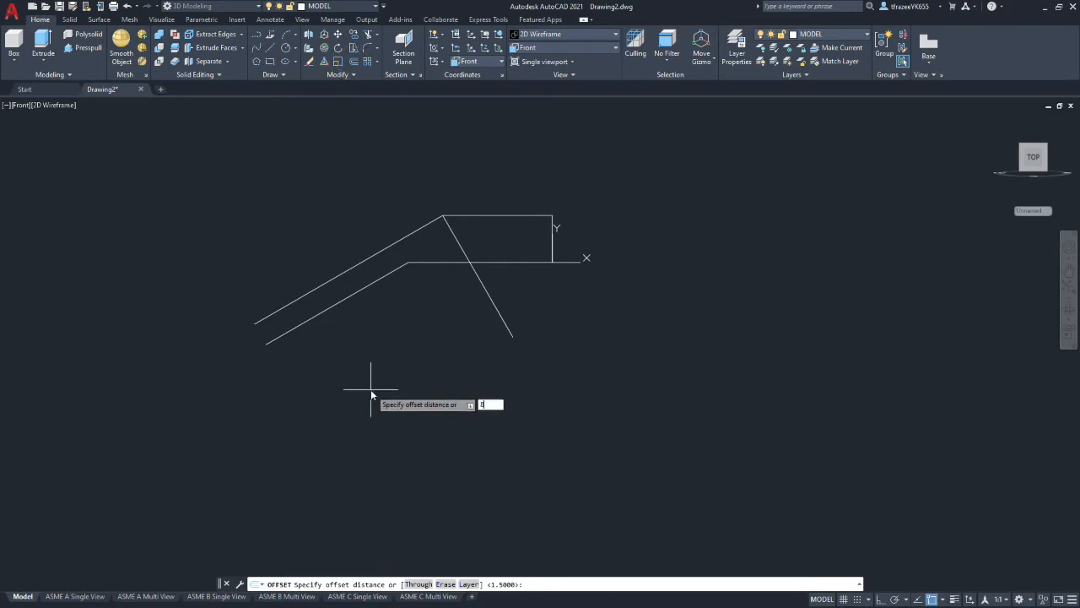
pyautogui.press('Return')
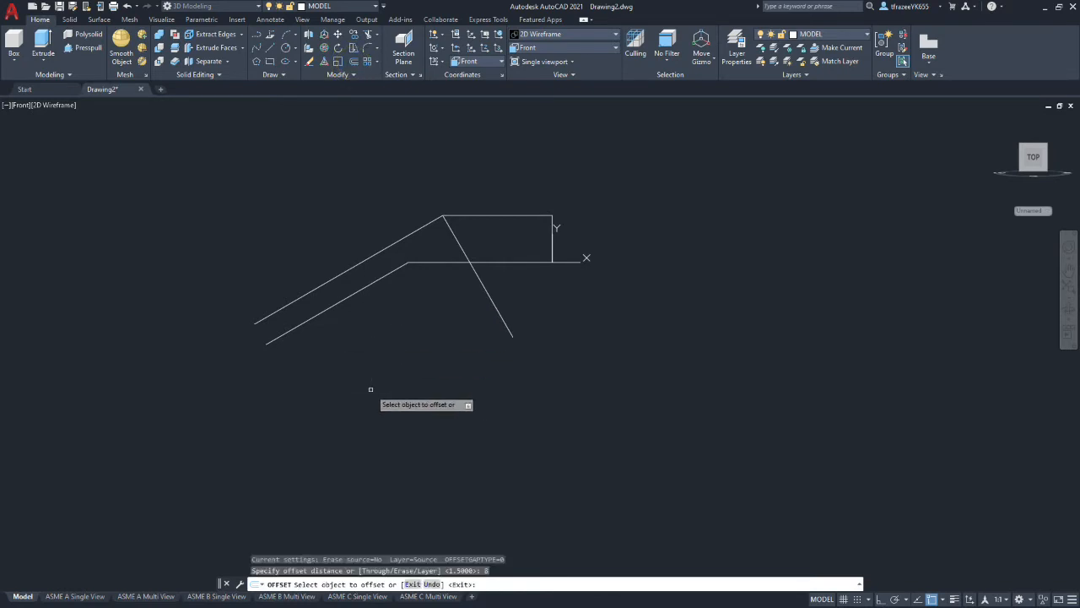
pyautogui.click(490, 300)
pyautogui.click(398, 340)
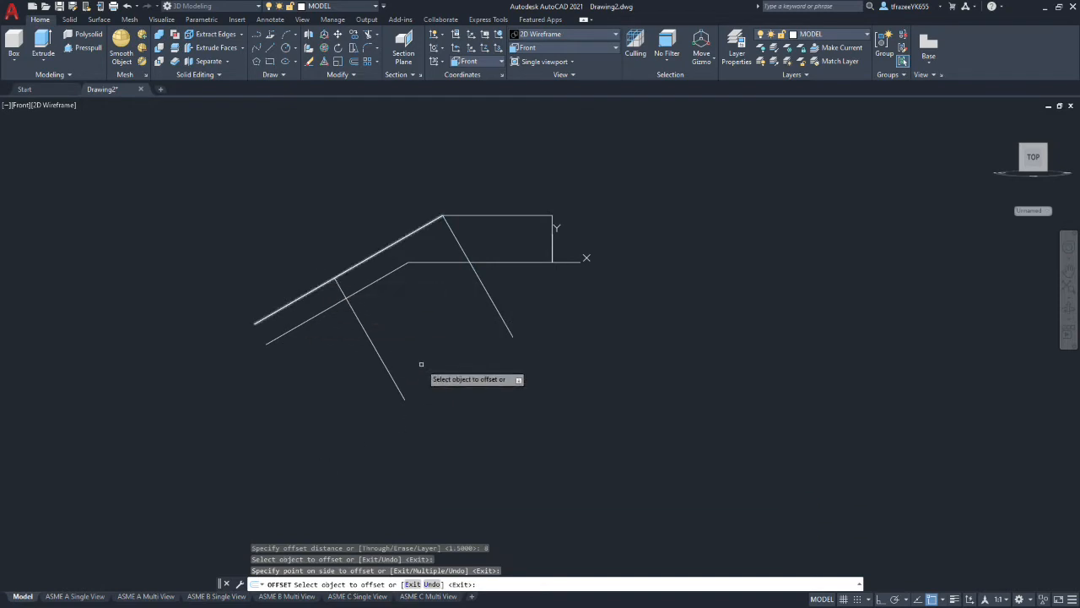
pyautogui.press('Escape')
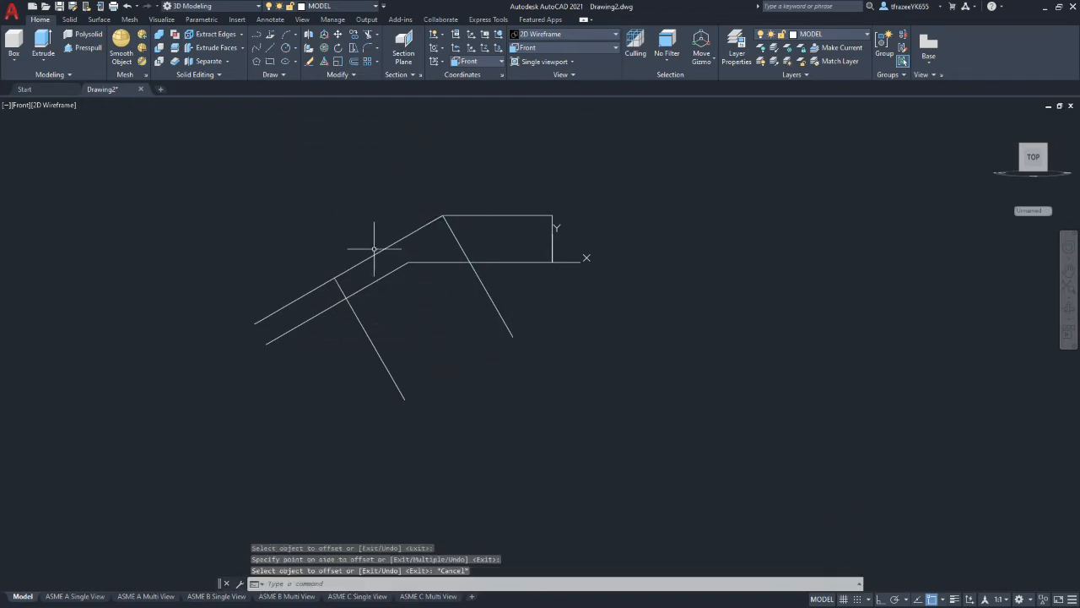
pyautogui.click(459, 243)
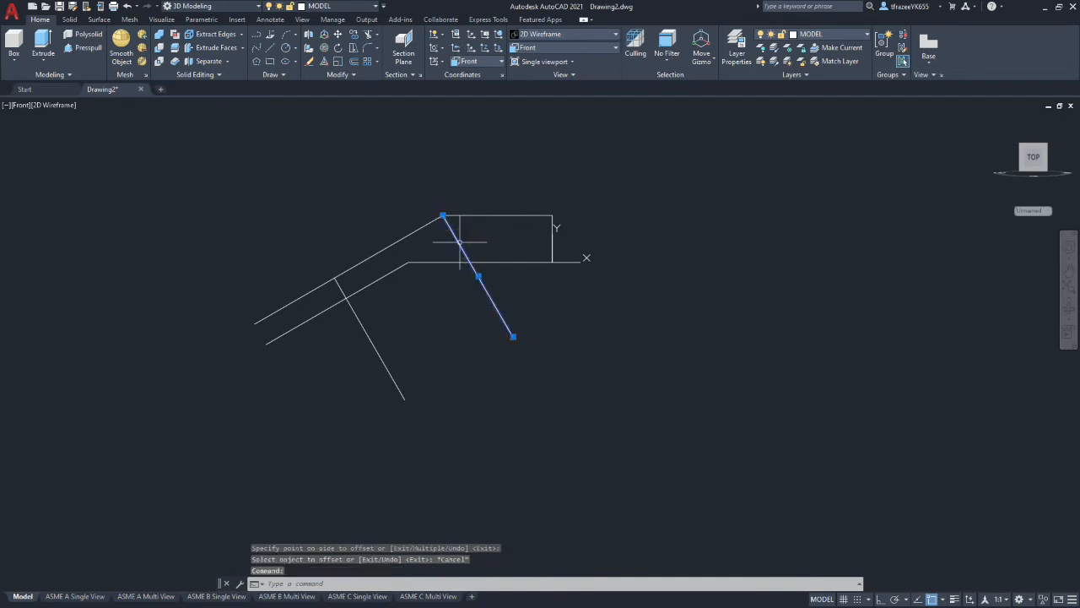
pyautogui.press('Delete')
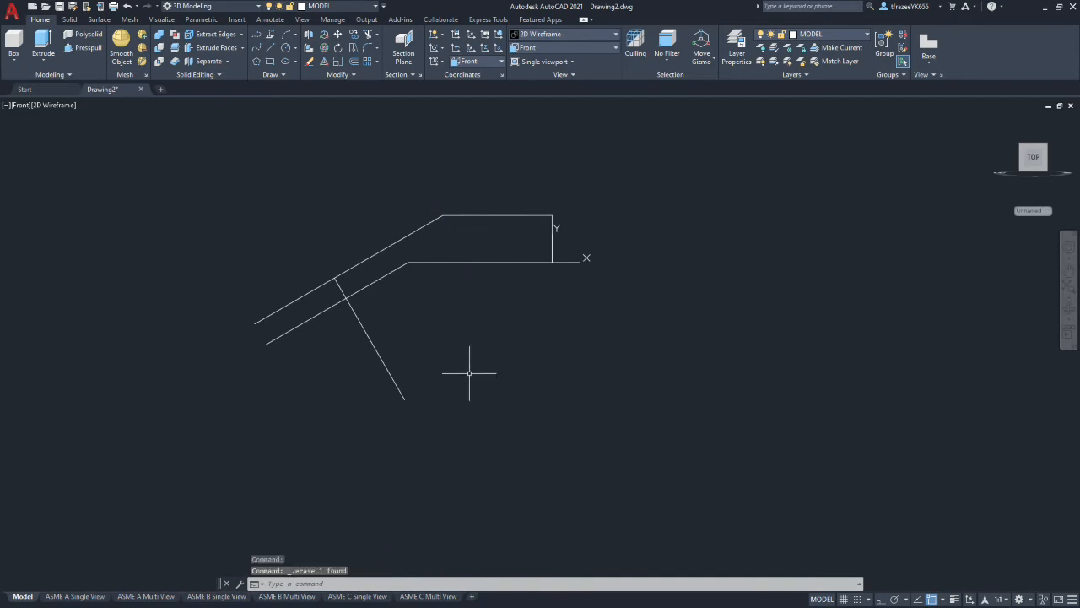
# Trim both sloped lines beyond the offset perpendicular line and its overhang below the arm to close the arm's end
pyautogui.click(368, 34)
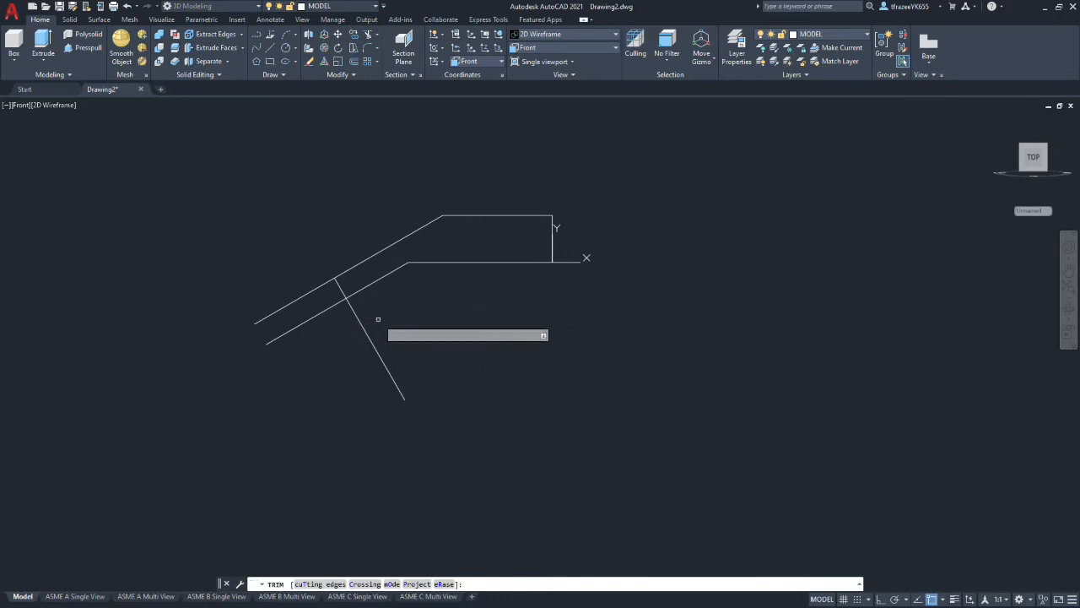
pyautogui.click(451, 328)
pyautogui.moveTo(451, 327)
pyautogui.mouseDown()
pyautogui.moveTo(357, 345)
pyautogui.moveTo(301, 295)
pyautogui.moveTo(293, 269)
pyautogui.moveTo(313, 245)
pyautogui.mouseUp()
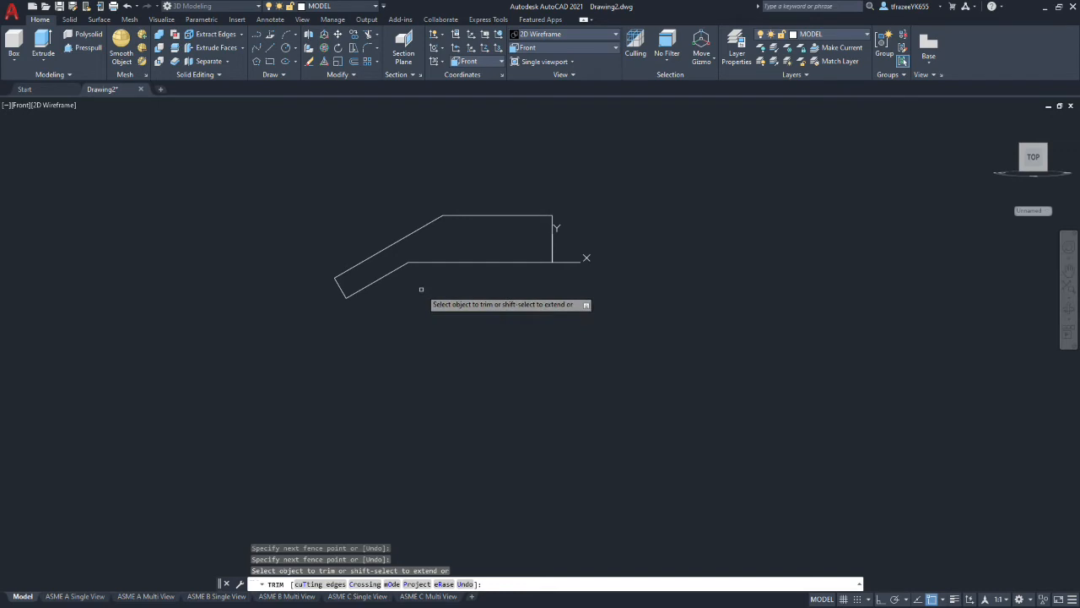
# Offset the body's bottom edge 0.95 units upward
pyautogui.click(348, 64)
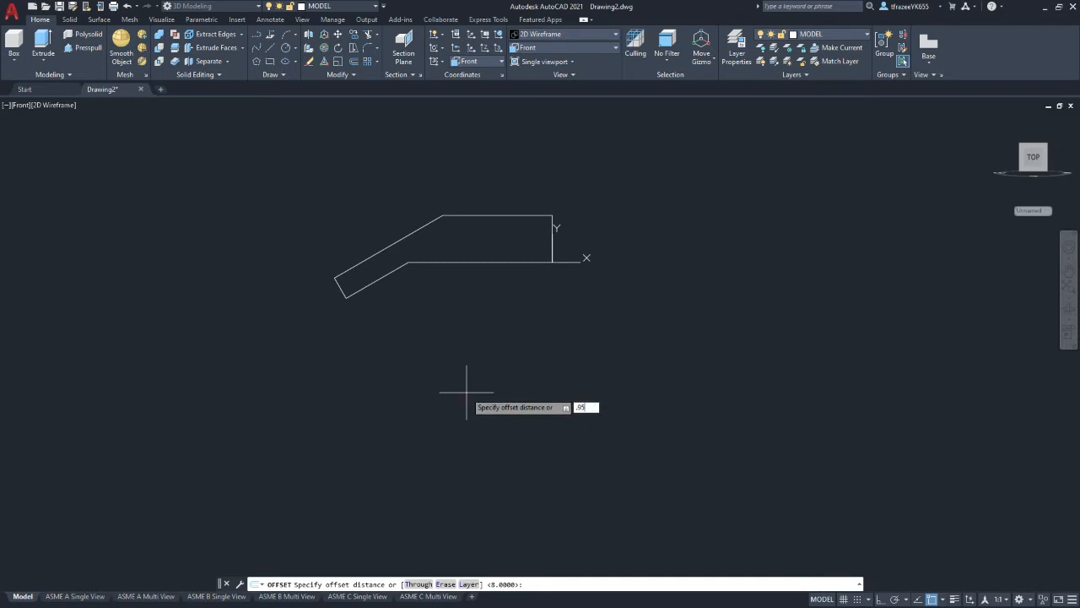
pyautogui.write('.95')
pyautogui.press('Return')
pyautogui.click(504, 262)
pyautogui.click(503, 251)
pyautogui.press('Return')
# Offset the body's right vertical edge 2.94 units toward the inside of the body
pyautogui.press('Return')
pyautogui.scroll(6, 540, 233)
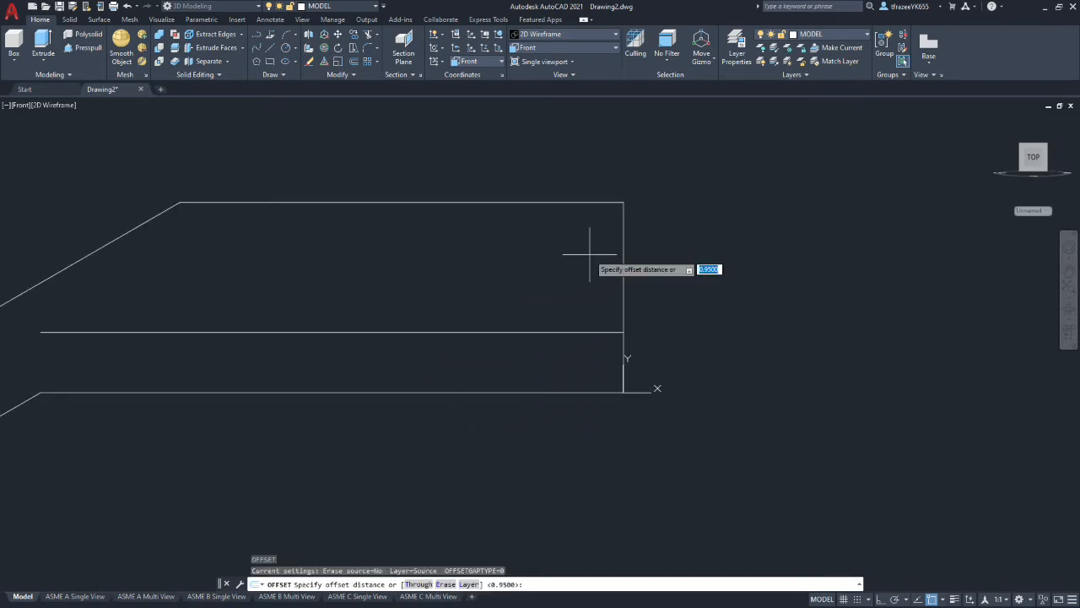
pyautogui.write('2.9')
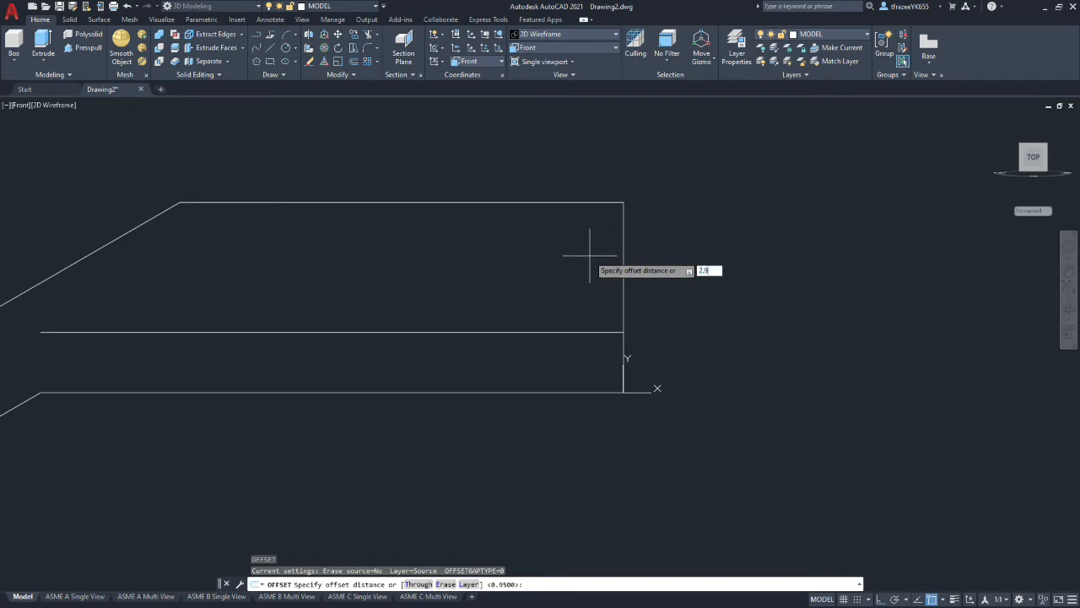
pyautogui.write('4')
pyautogui.press('Return')
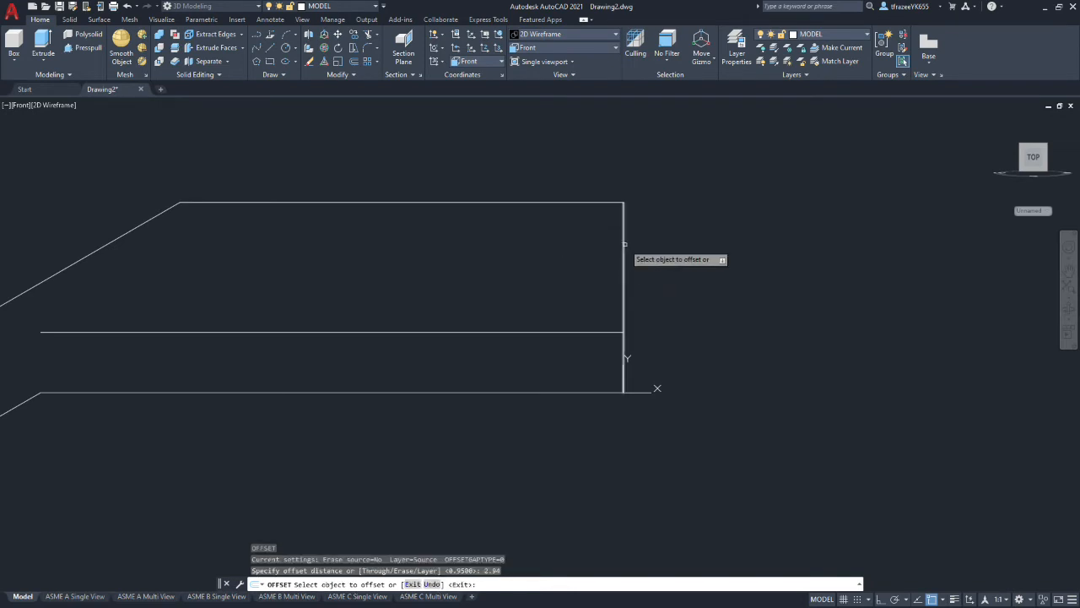
pyautogui.click(624, 247)
pyautogui.click(577, 250)
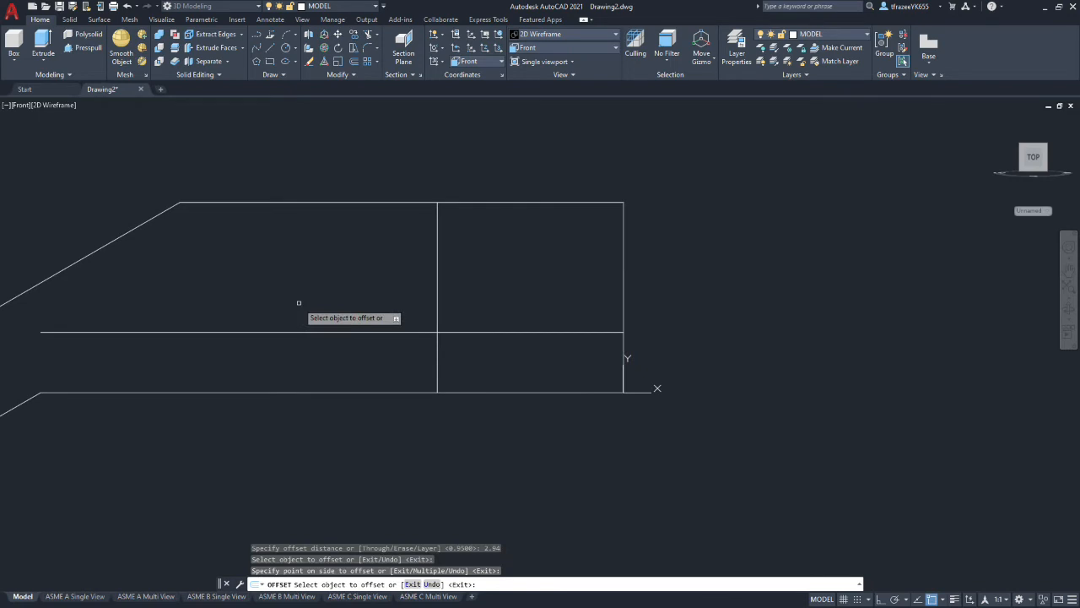
pyautogui.press('Return')
# Offset the new inner vertical line 2.55 units farther toward the arm
pyautogui.press('Return')
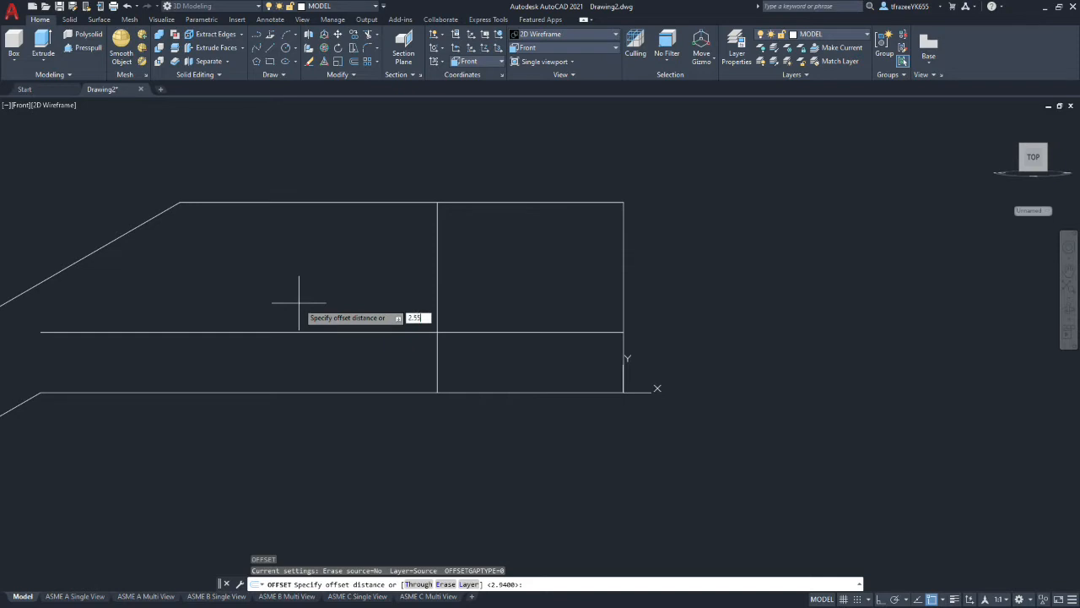
pyautogui.press('Return')
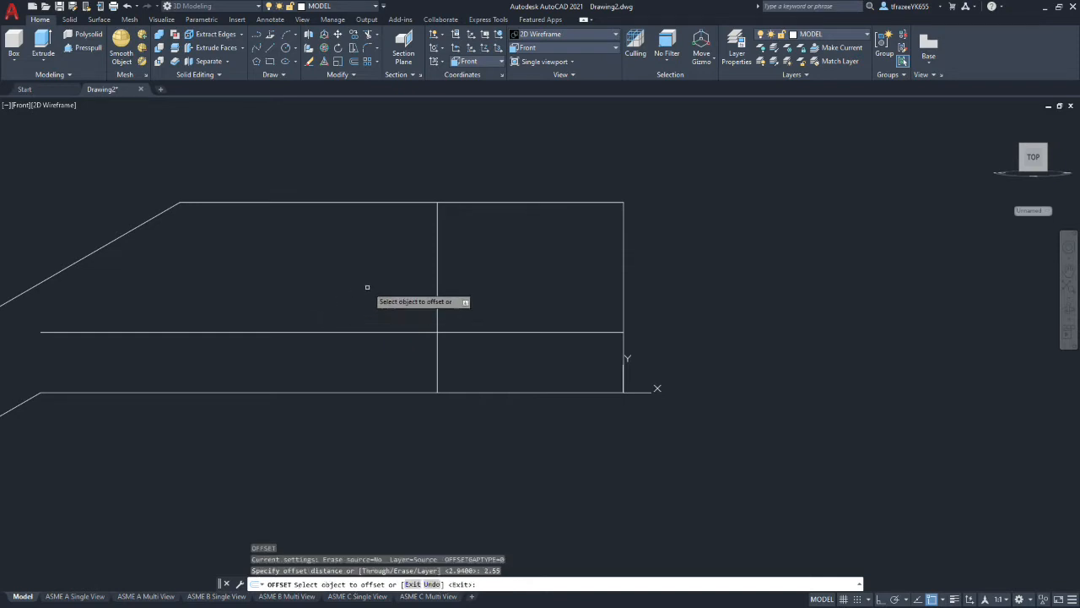
pyautogui.click(436, 248)
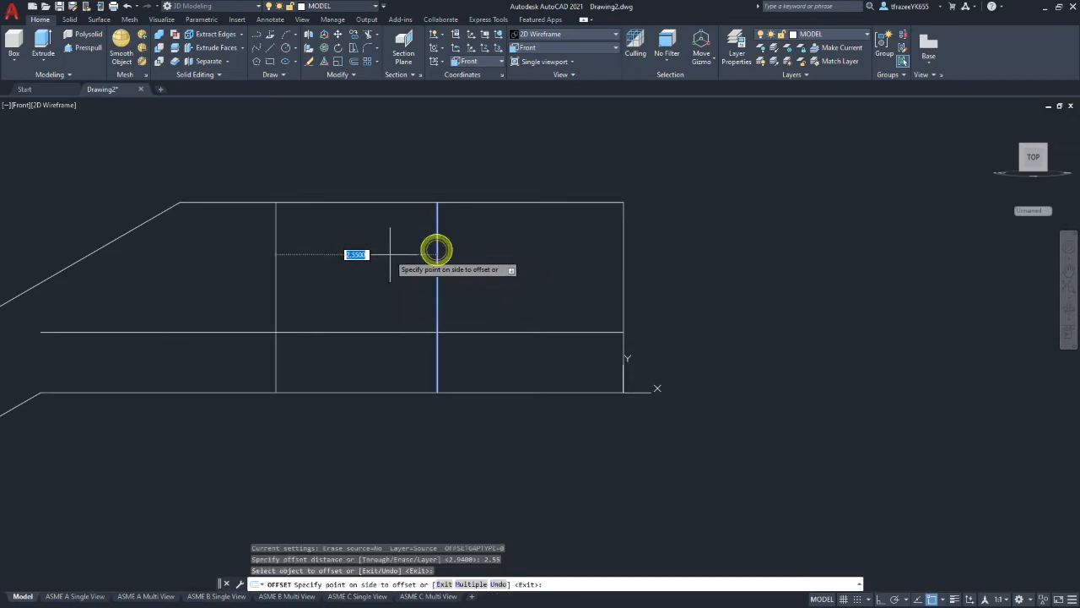
pyautogui.click(369, 261)
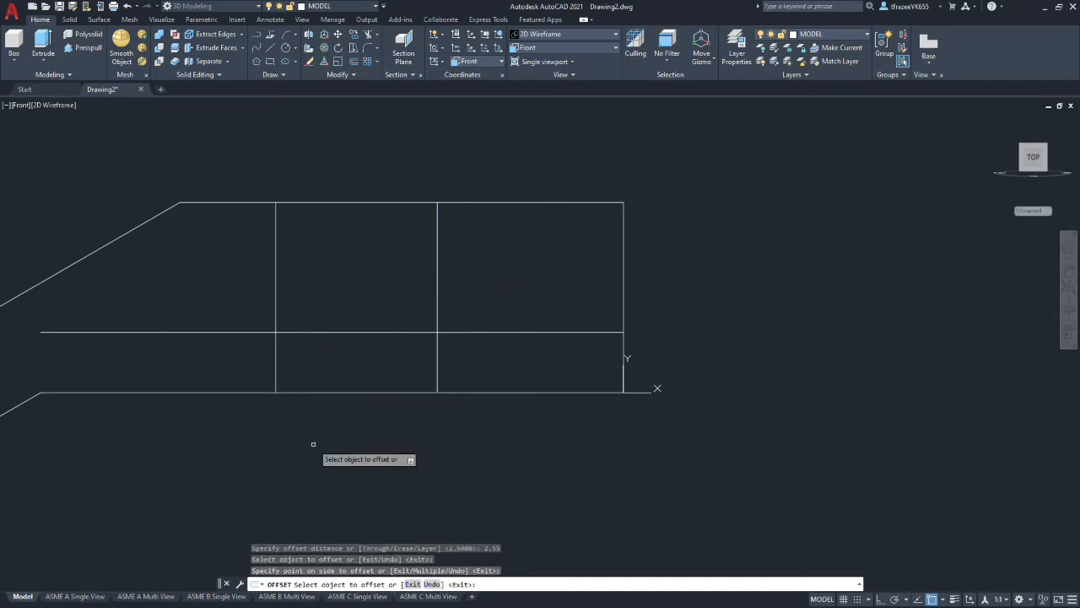
# Trim the excess of the inner lines and the bottom edge between the two verticals to leave a rectangular notch
pyautogui.click(368, 34)
pyautogui.click(481, 332)
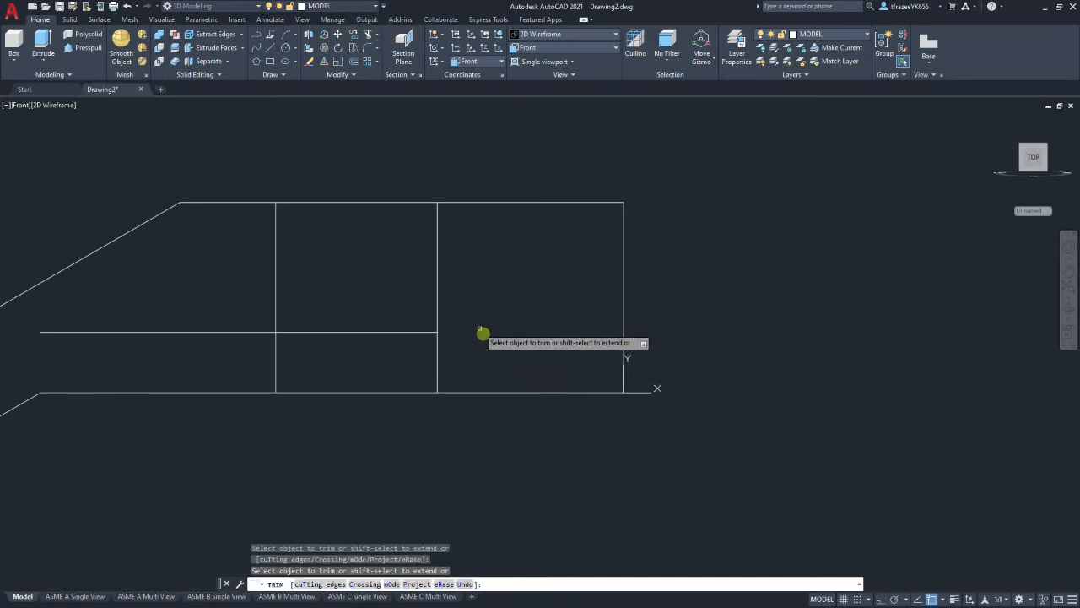
pyautogui.click(437, 298)
pyautogui.moveTo(320, 280); pyautogui.dragTo(202, 336)
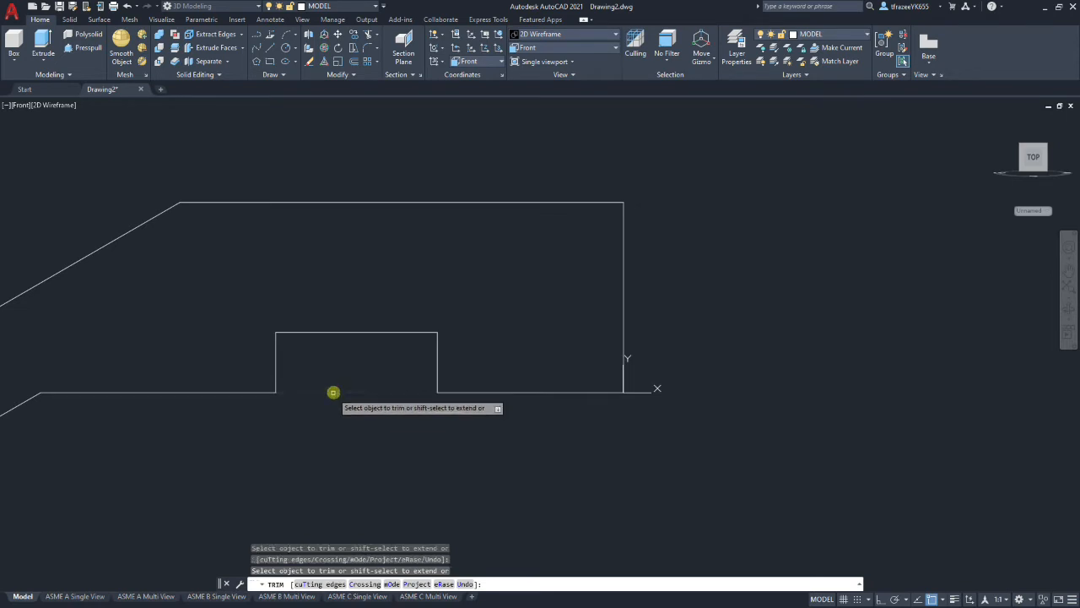
pyautogui.press('Escape')
# Presspull the closed profile to a height of 6 units toward the back in a 3D view
pyautogui.scroll(-5, 321, 395)
pyautogui.scroll(2, 135, 380)
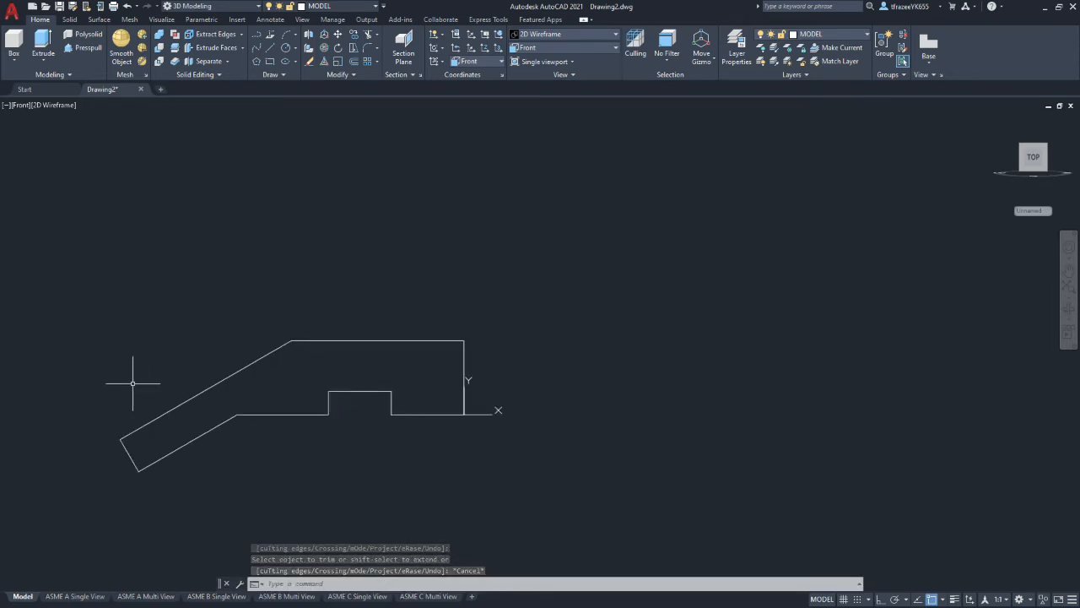
pyautogui.moveTo(124, 385)
pyautogui.keyDown('shift'); pyautogui.mouseDown(button='middle')
pyautogui.moveTo(217, 425)
pyautogui.moveTo(172, 377)
pyautogui.mouseUp(button='middle'); pyautogui.keyUp('shift')
pyautogui.click(88, 48)
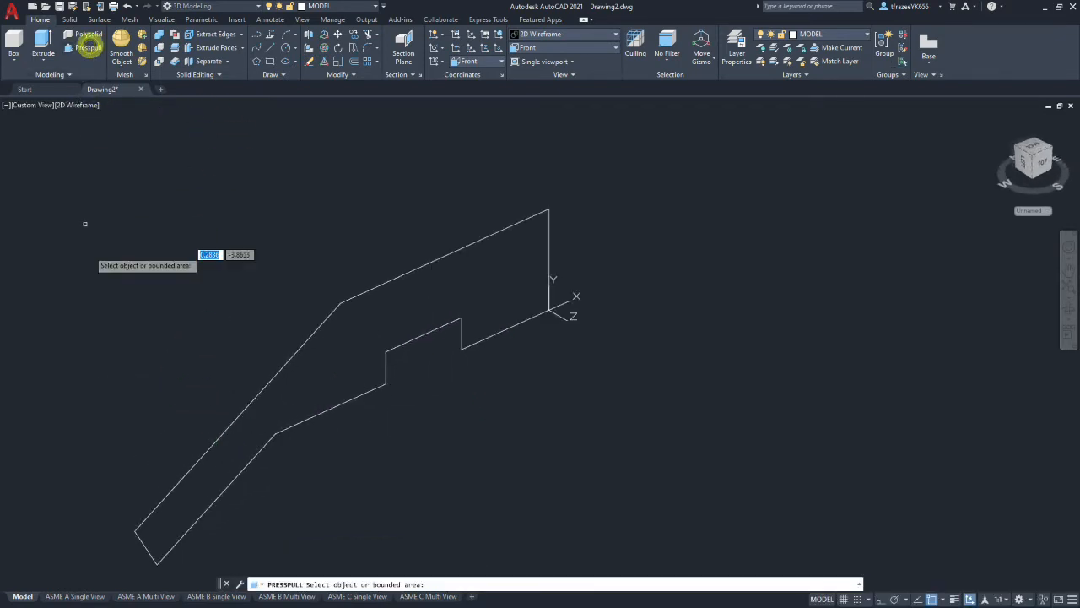
pyautogui.click(408, 290)
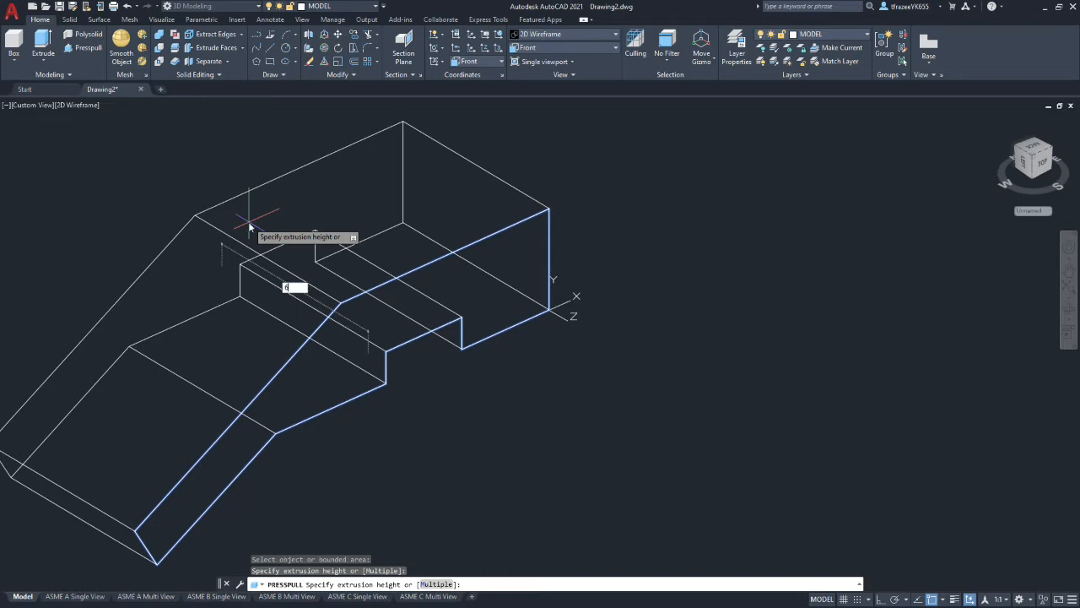
pyautogui.press('Return')
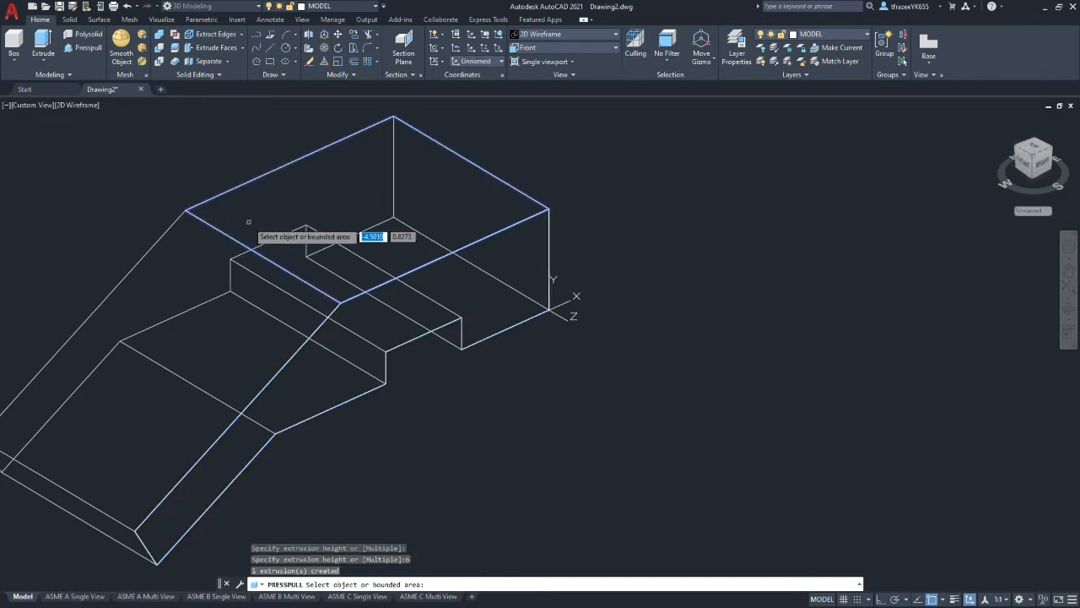
pyautogui.press('Escape')
# Set the viewport's visual style to Shaded with edges
pyautogui.click(77, 104)
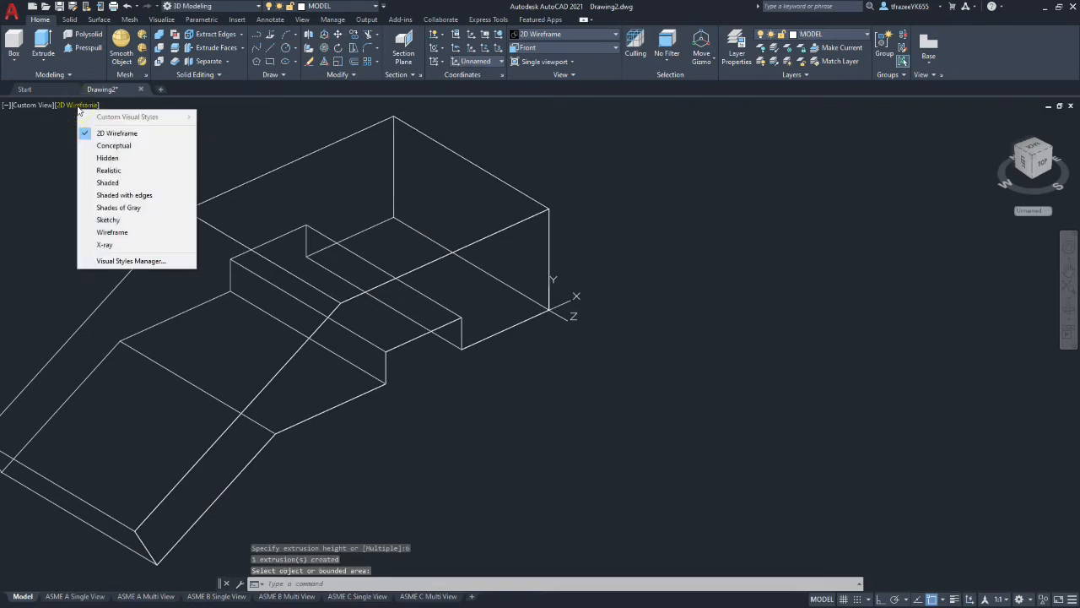
pyautogui.click(119, 195)
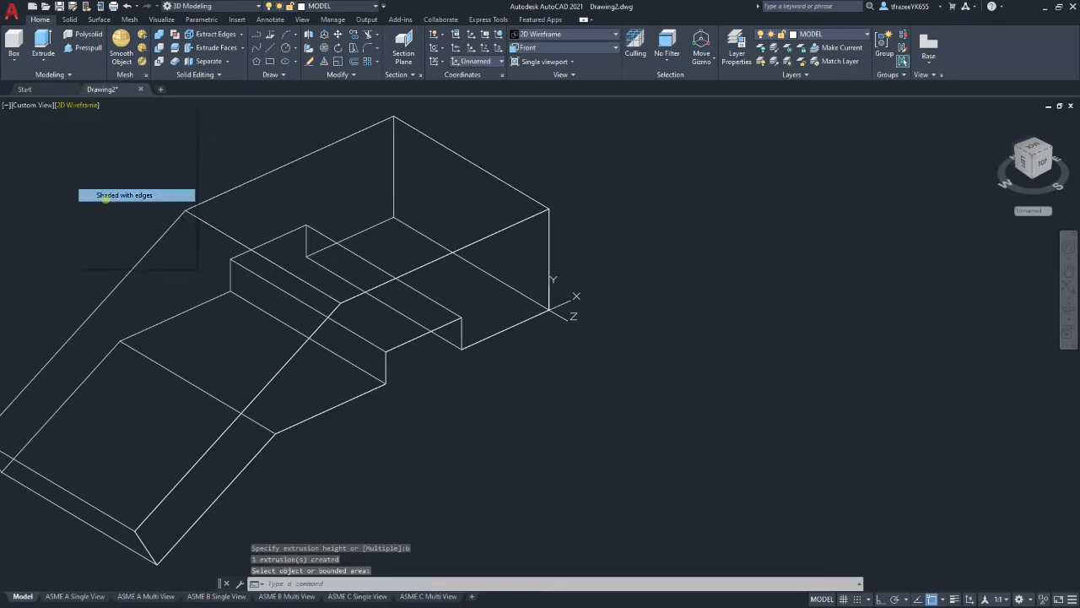
# Switch the viewport's visual style to Wireframe so all edges of the extruded part can be seen
pyautogui.scroll(-5, 263, 292)
pyautogui.scroll(4, 180, 254)
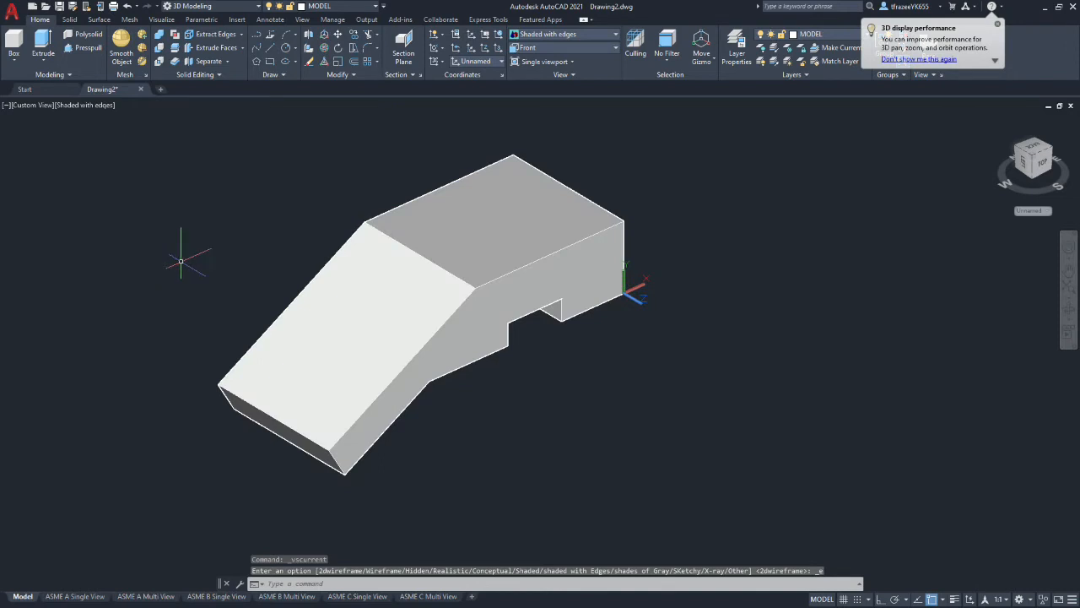
pyautogui.press('Escape')
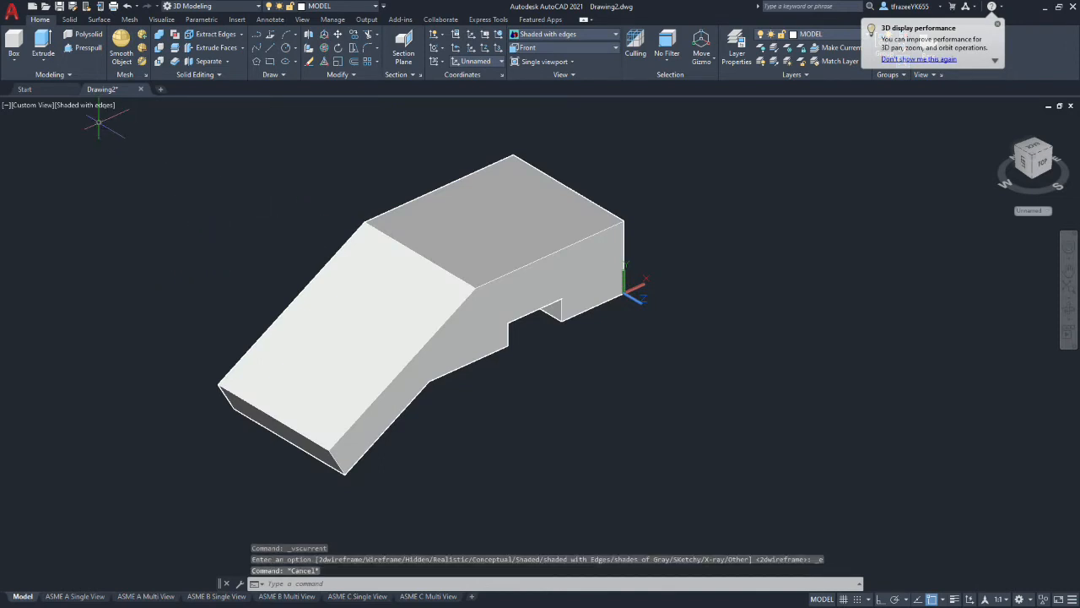
pyautogui.click(84, 105)
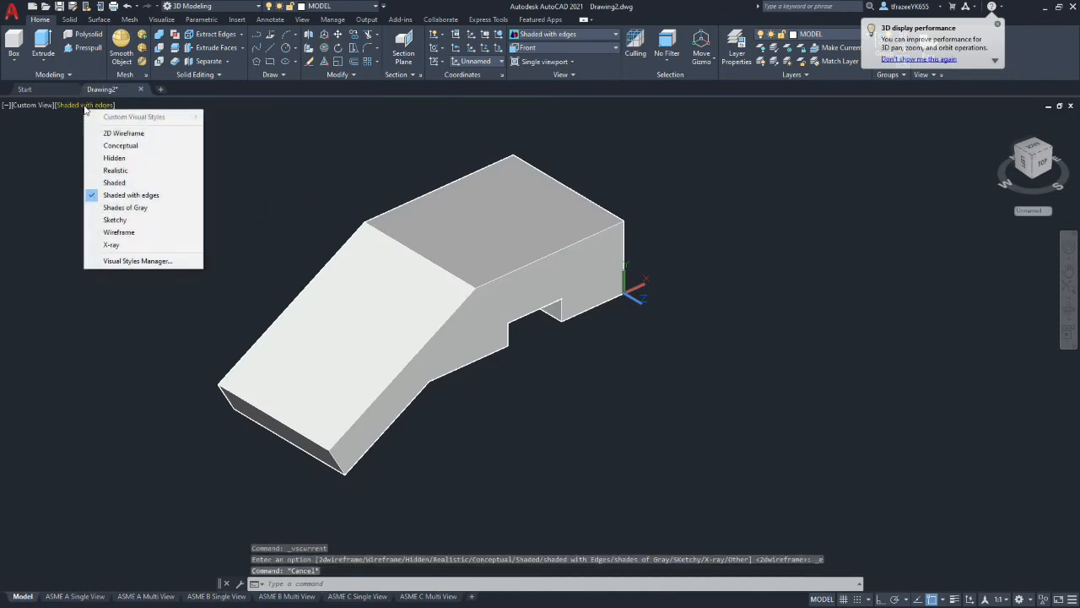
pyautogui.click(114, 231)
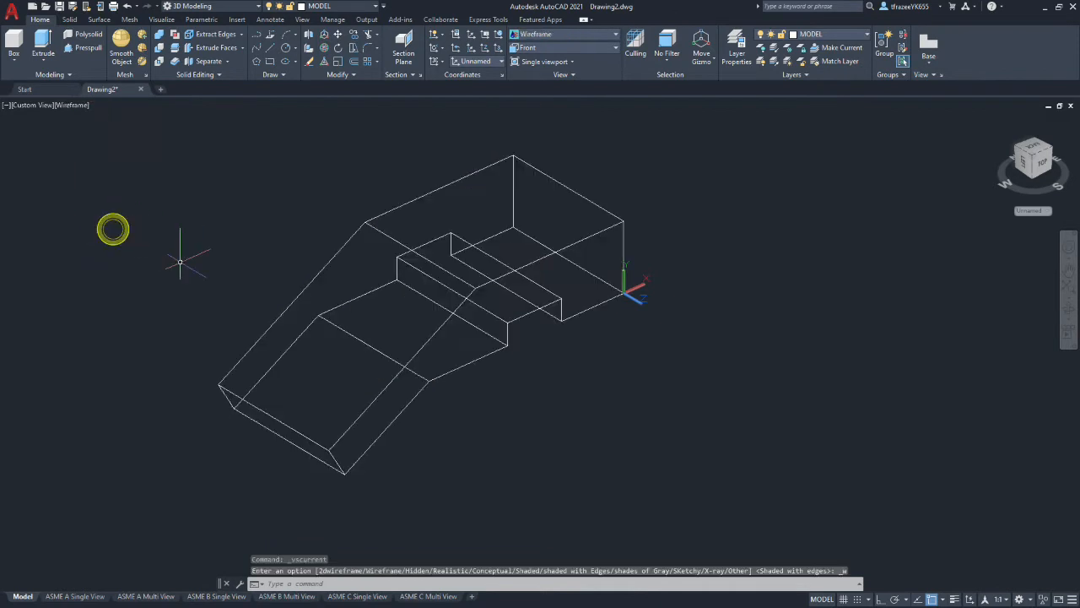
pyautogui.click(127, 6)
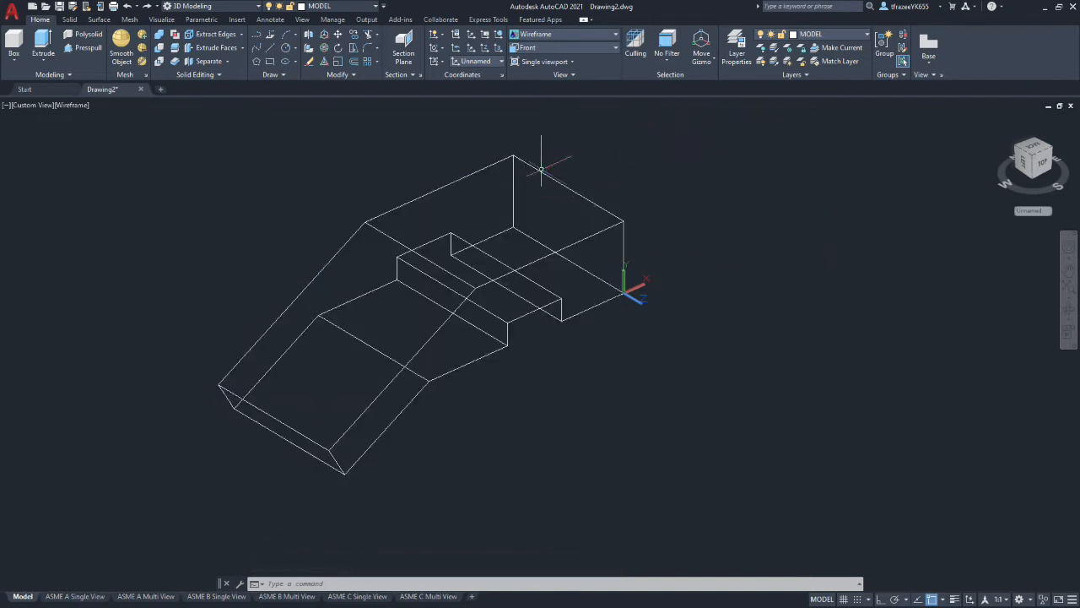
# Align the working plane with the Top view and tilt the model back to a 3D view from the front
pyautogui.click(602, 47)
pyautogui.click(546, 59)
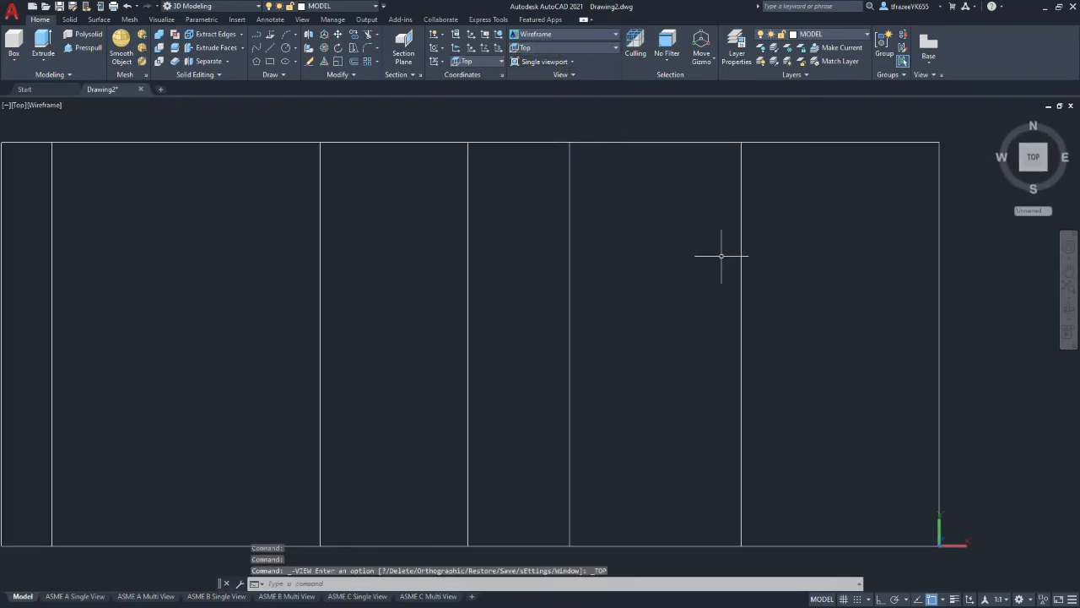
pyautogui.scroll(-5, 837, 277)
pyautogui.scroll(3, 906, 289)
pyautogui.scroll(-4, 839, 241)
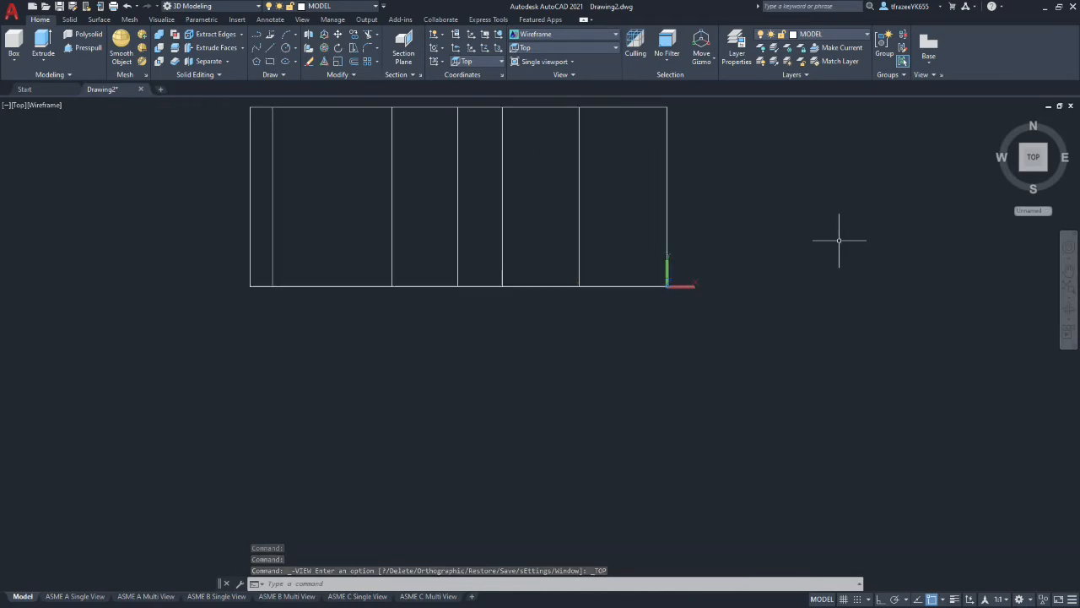
pyautogui.scroll(3, 880, 217)
pyautogui.moveTo(881, 217)
pyautogui.keyDown('shift'); pyautogui.mouseDown(button='middle')
pyautogui.moveTo(819, 231)
pyautogui.moveTo(852, 172)
pyautogui.moveTo(921, 151)
pyautogui.moveTo(948, 176)
pyautogui.mouseUp(button='middle'); pyautogui.keyUp('shift')
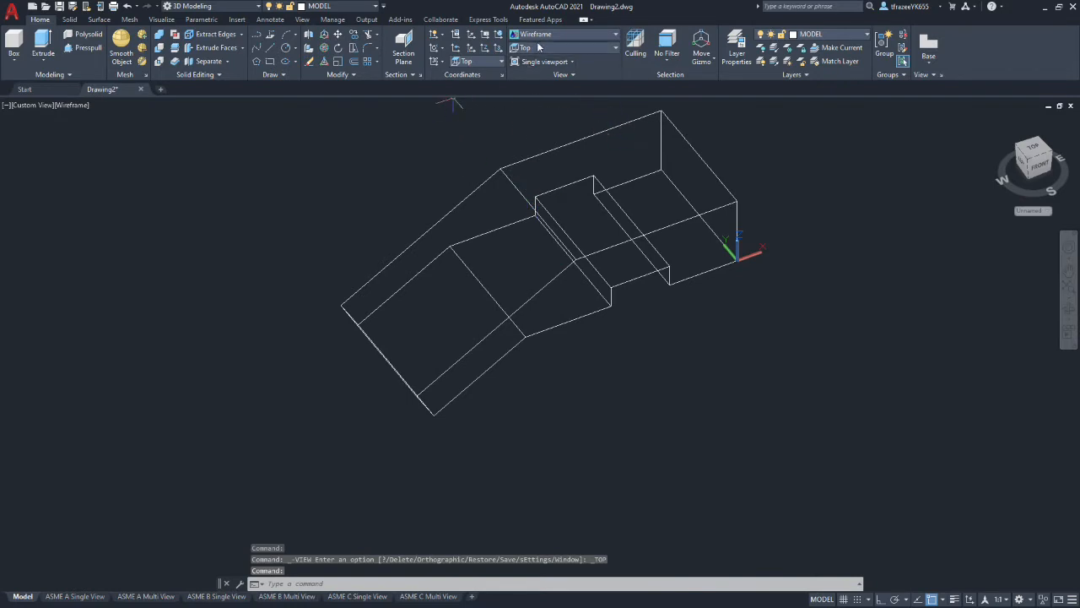
# Draw a line about 3.6 units long at 30° from the part's lower front corner at the origin
pyautogui.click(270, 48)
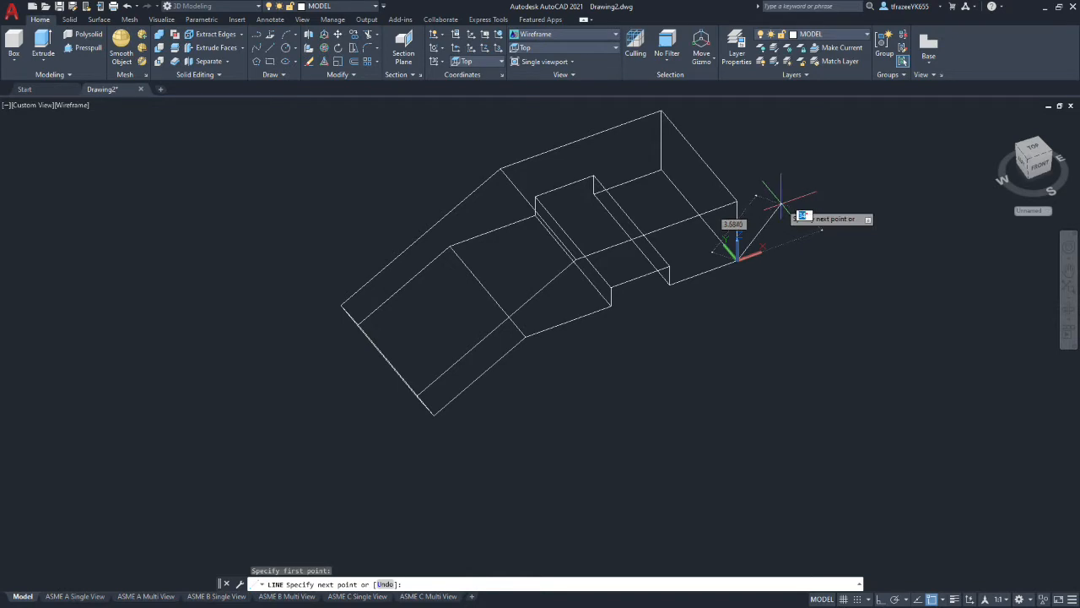
pyautogui.press('Return')
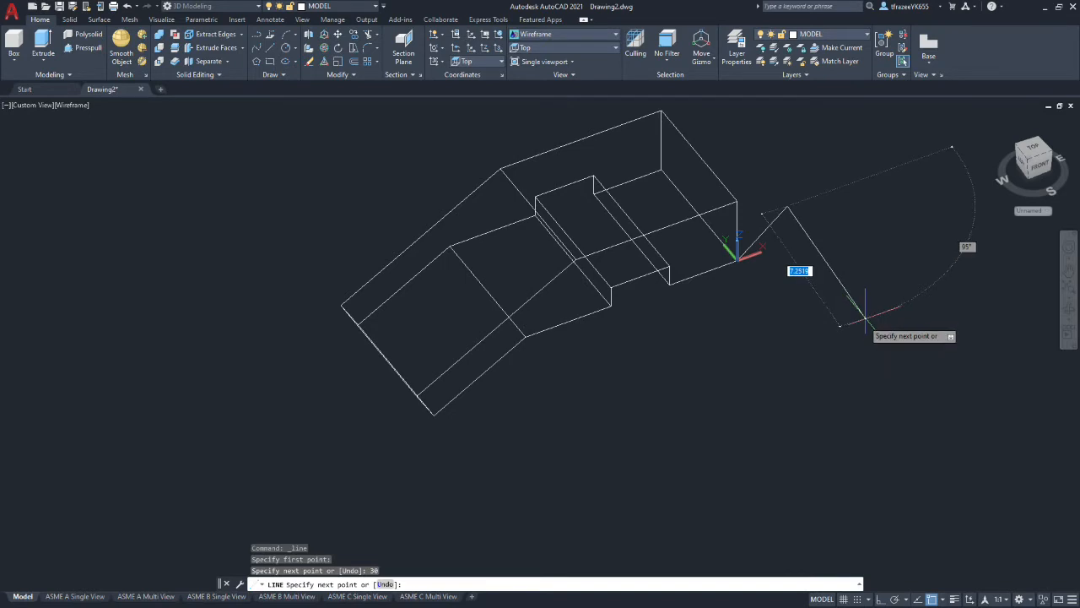
pyautogui.press('Escape')
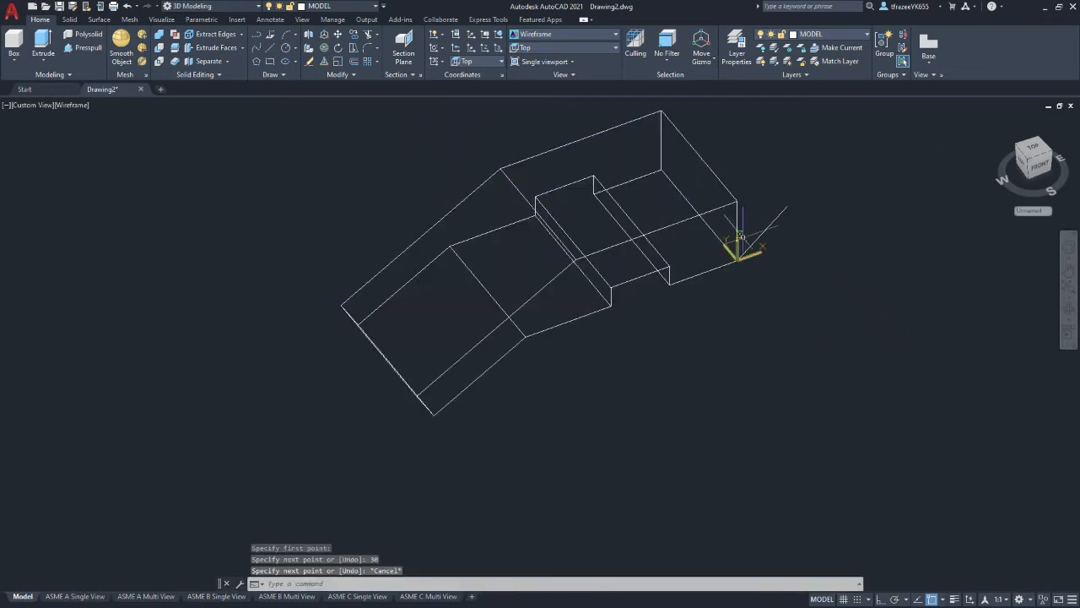
# Offset the 30° line 5.82 units toward the part, over its base
pyautogui.scroll(2, 739, 237)
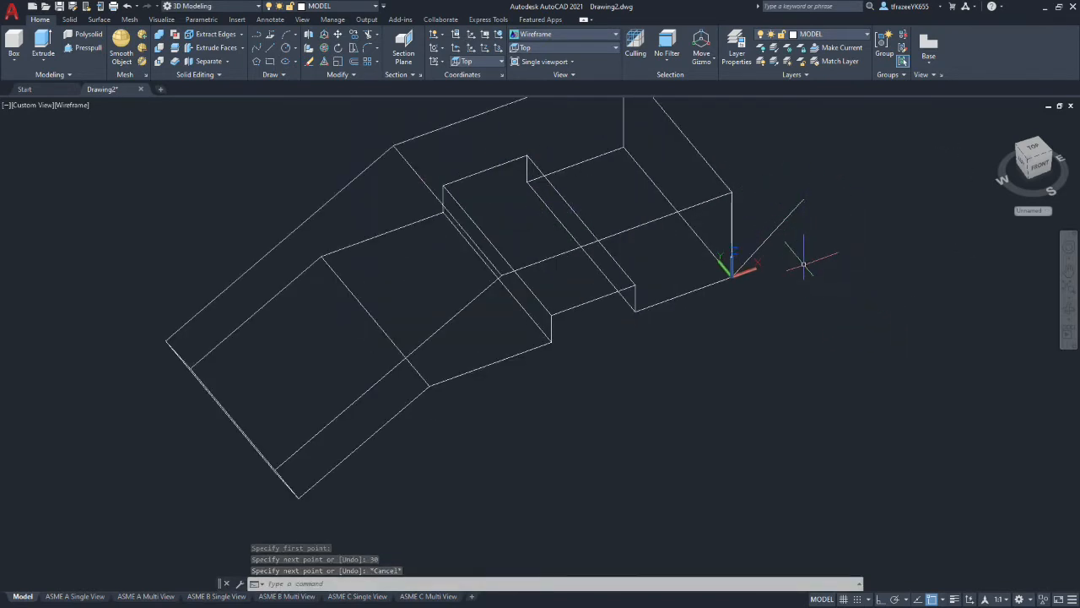
pyautogui.scroll(-2, 800, 160)
pyautogui.scroll(3, 800, 160)
pyautogui.click(354, 62)
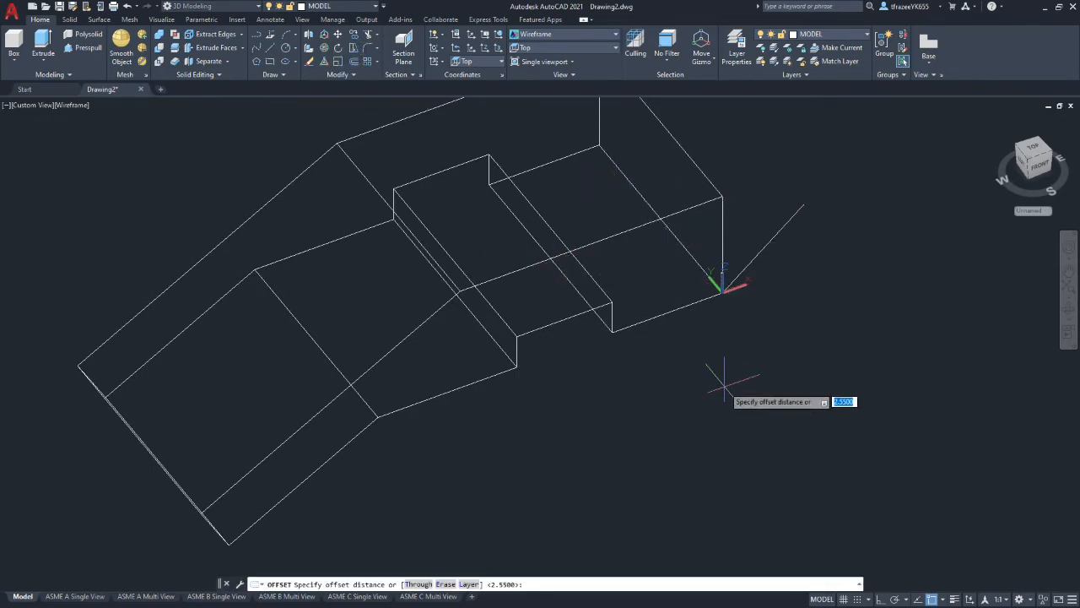
pyautogui.write('5.82')
pyautogui.press('Return')
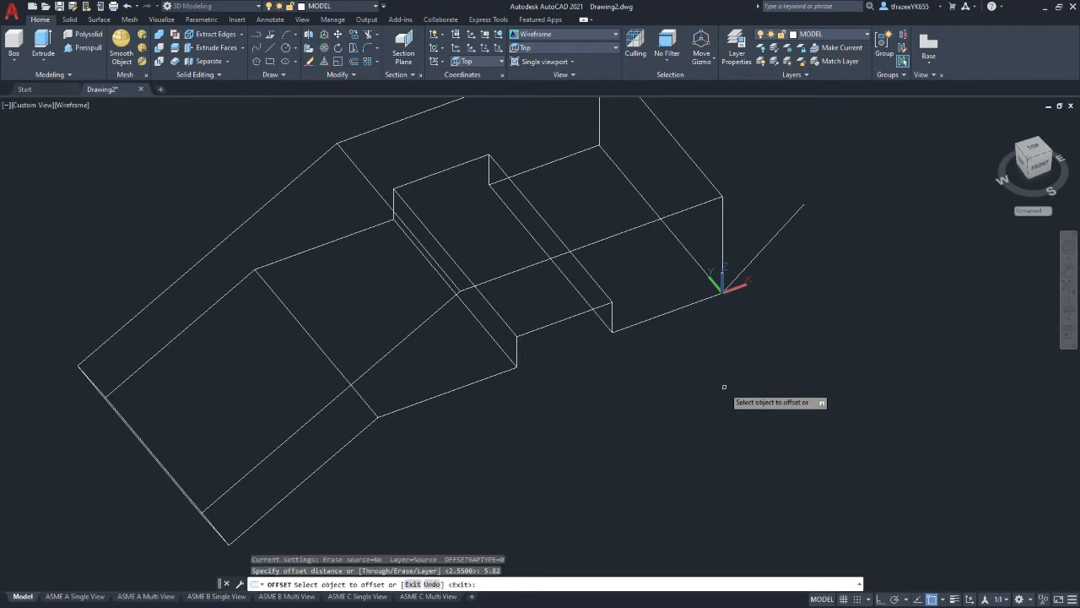
pyautogui.click(764, 246)
pyautogui.click(751, 241)
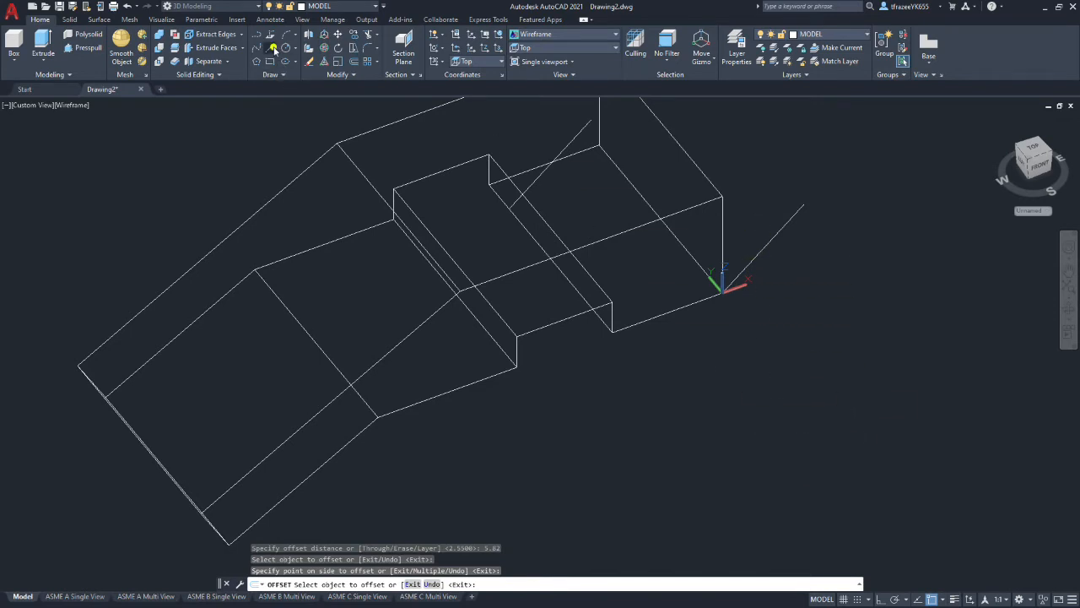
# Draw a line from the offset line's near endpoint to the part's corner at the origin
pyautogui.click(274, 49)
pyautogui.click(509, 205)
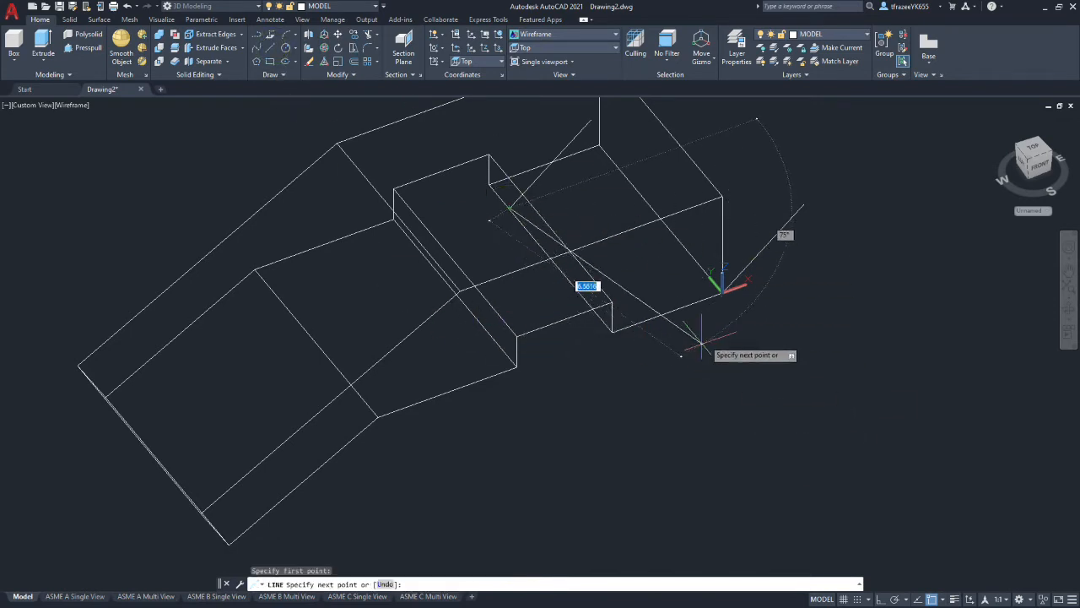
pyautogui.click(723, 291)
pyautogui.press('Escape')
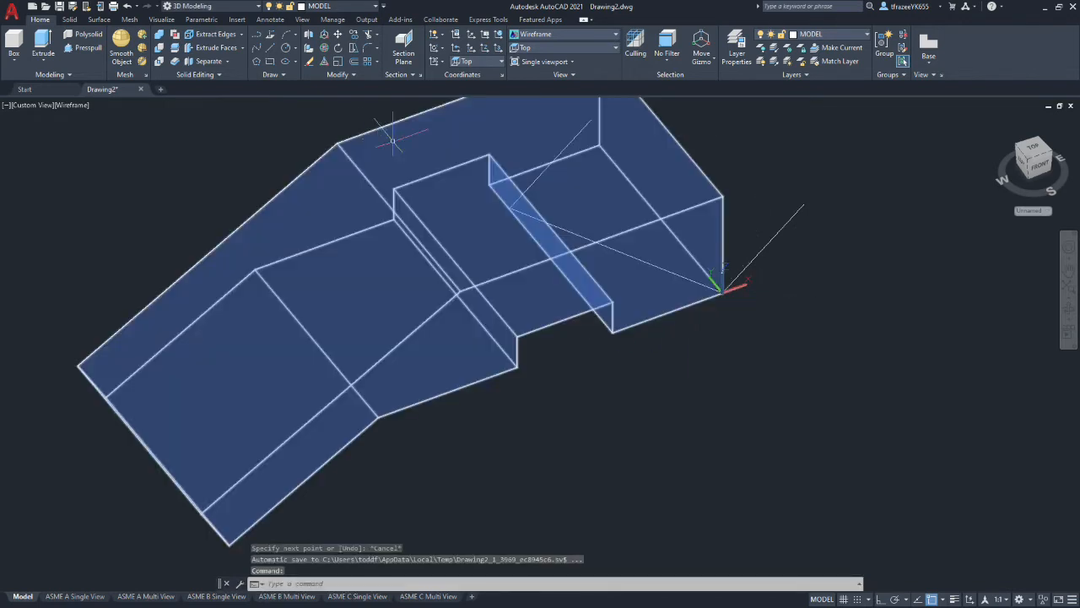
# Offset the connecting line 1.88 units toward the free ends of the two angled lines
pyautogui.click(355, 62)
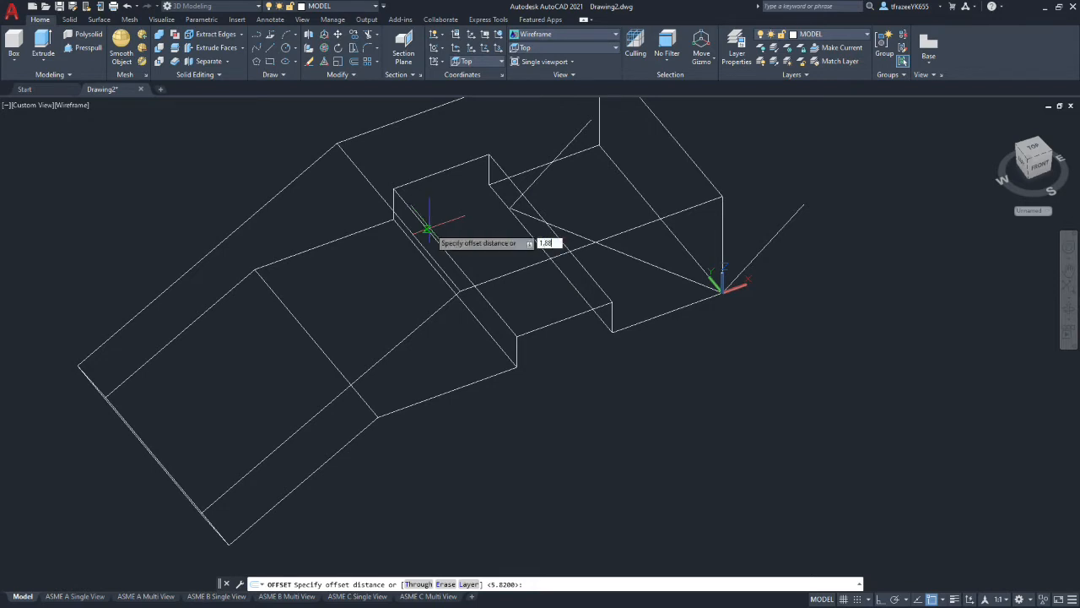
pyautogui.press('Return')
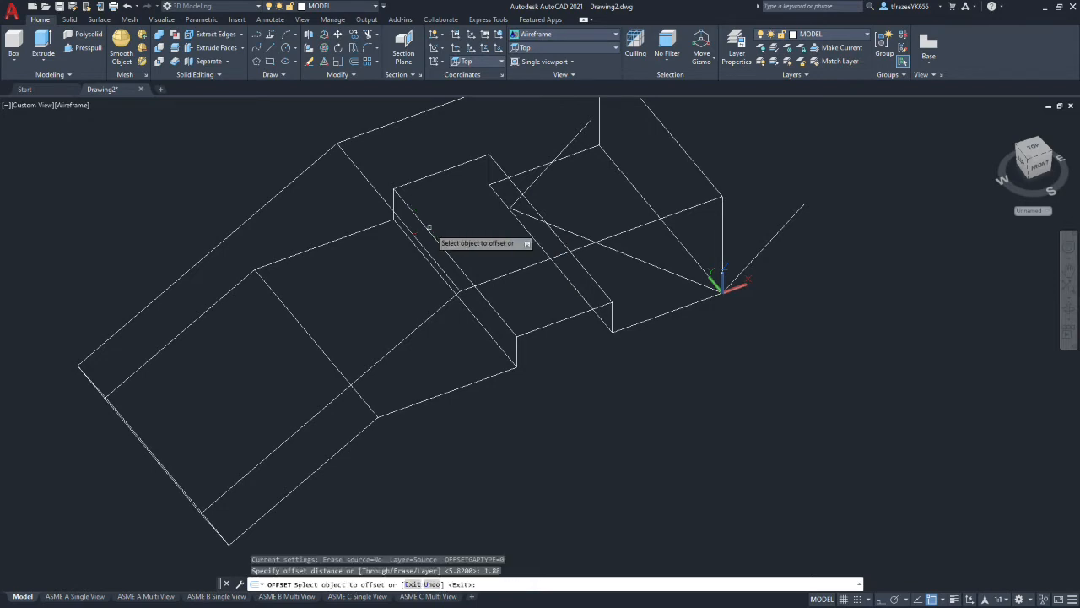
pyautogui.click(557, 225)
pyautogui.click(569, 212)
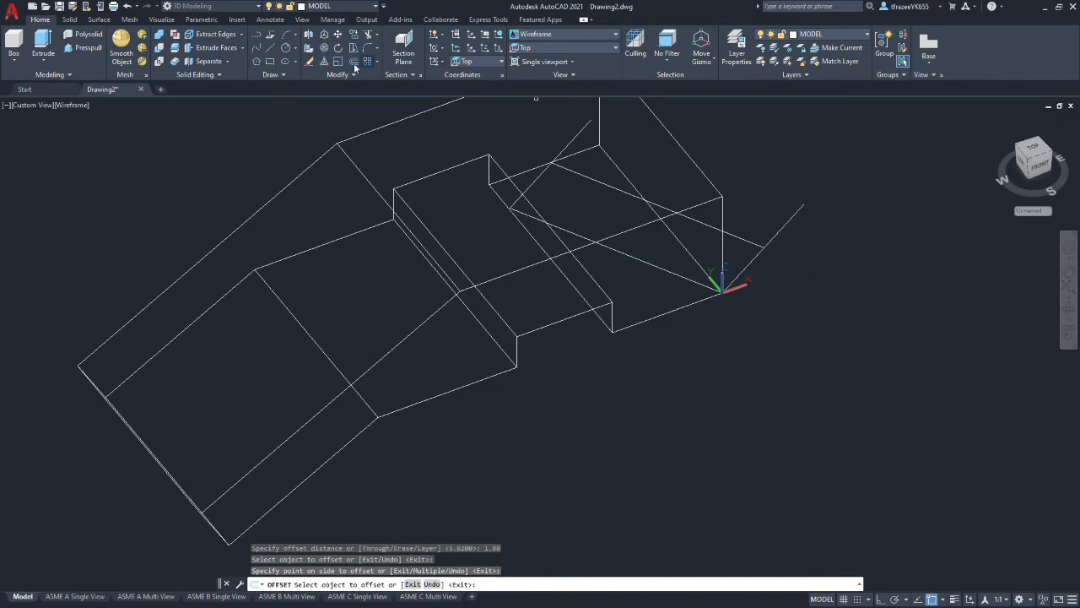
# Trim the ends of both angled lines that extend past the offset line to leave a closed rectangle
pyautogui.click(370, 33)
pyautogui.click(572, 141)
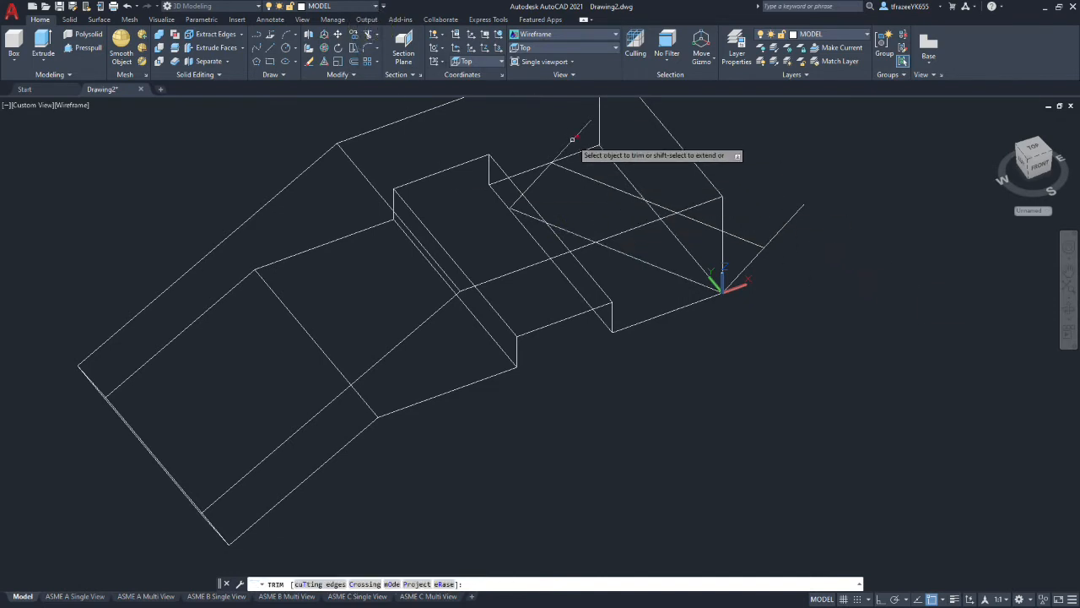
pyautogui.click(777, 234)
pyautogui.scroll(-5, 549, 173)
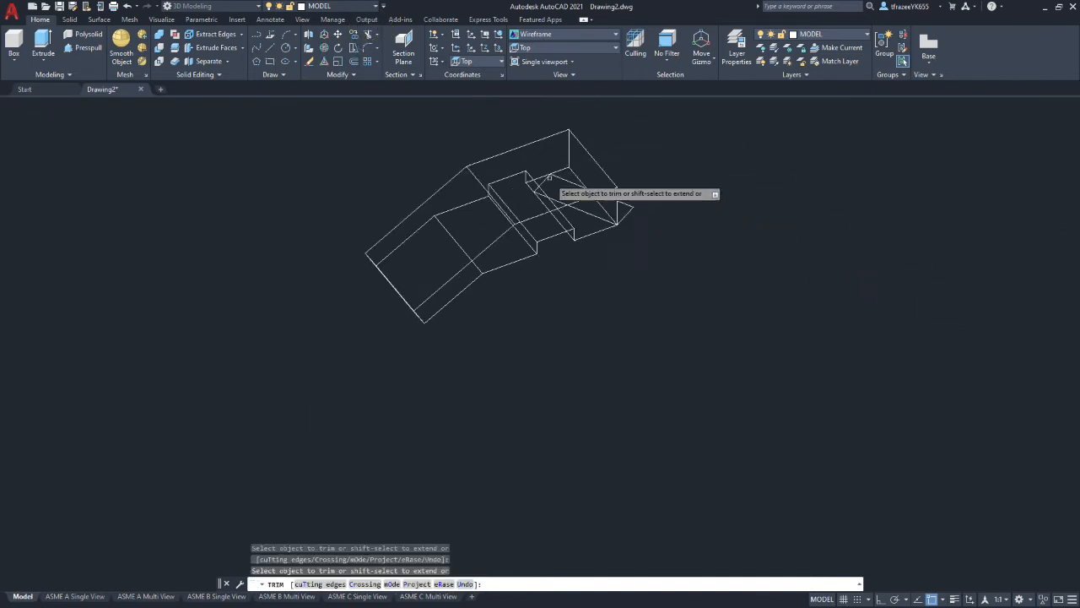
pyautogui.scroll(5, 557, 169)
pyautogui.scroll(-6, 594, 284)
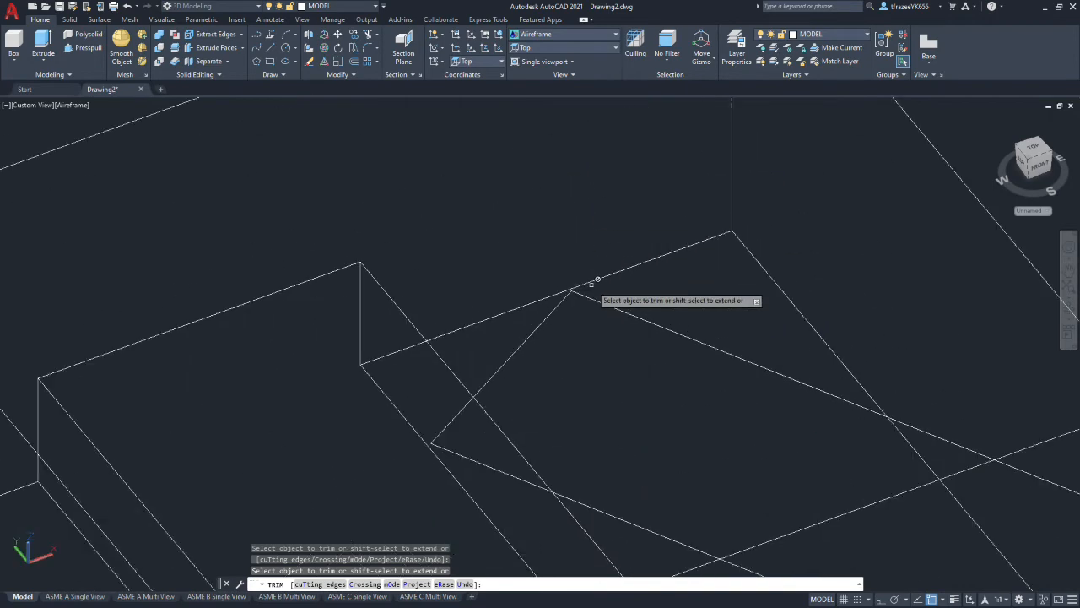
pyautogui.scroll(5, 682, 287)
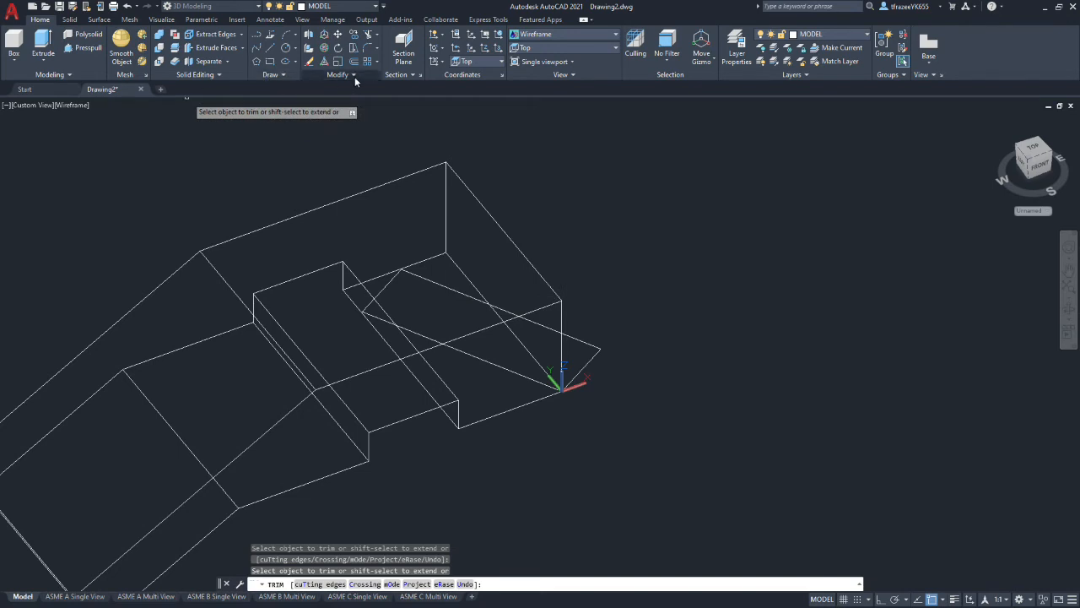
# Create a region from the four lines of the rotated rectangle
pyautogui.click(285, 73)
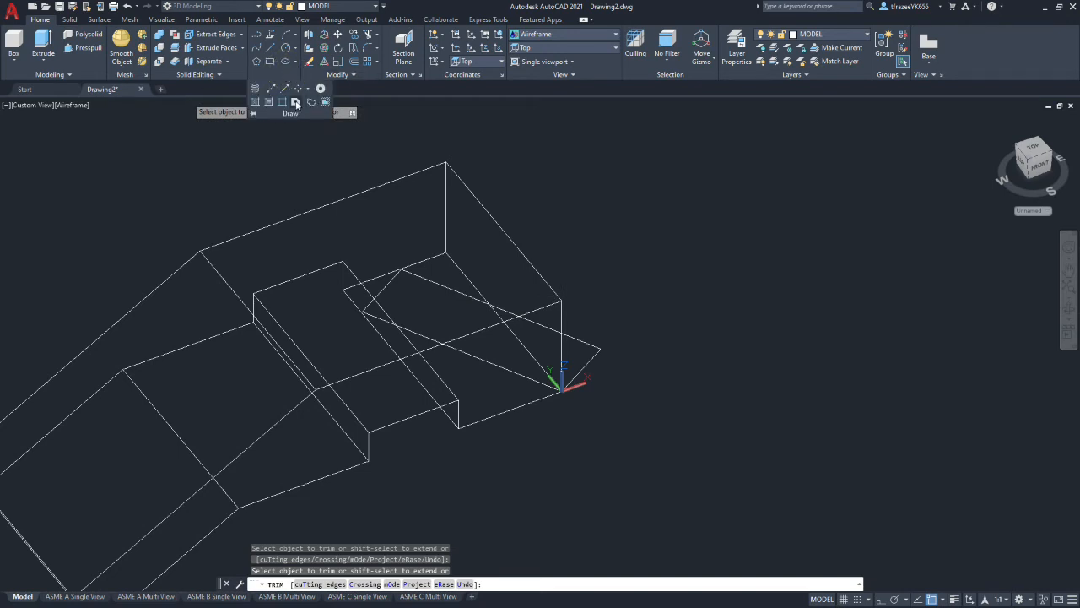
pyautogui.click(295, 102)
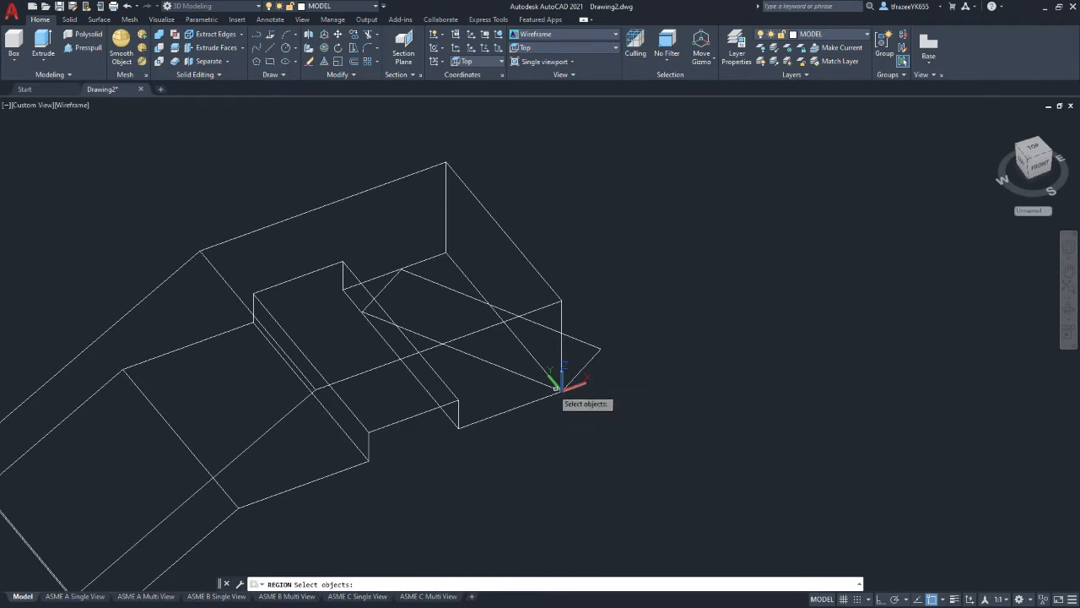
pyautogui.click(524, 376)
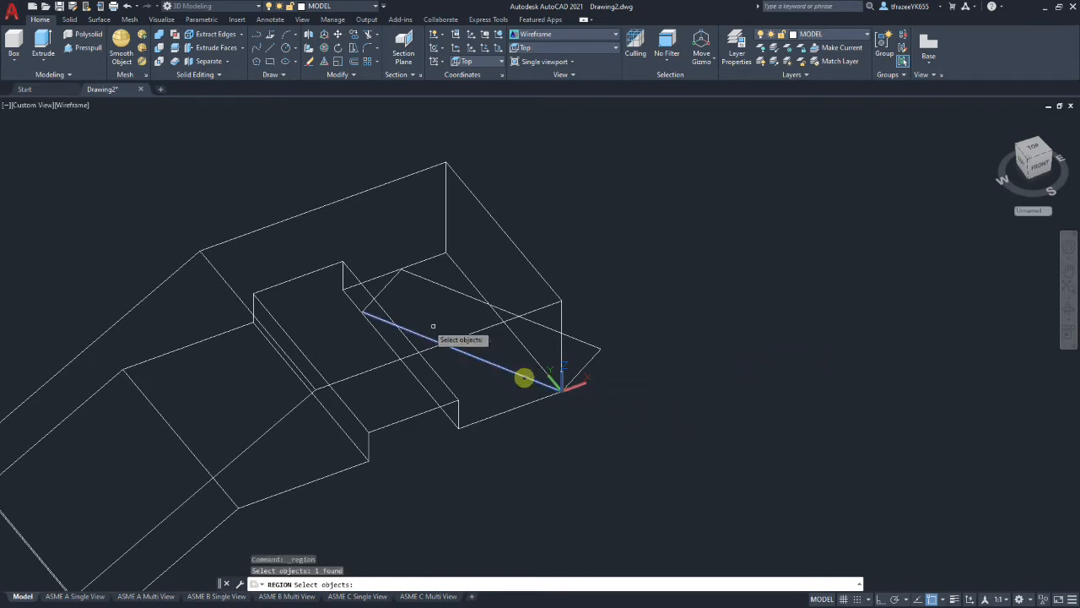
pyautogui.click(388, 281)
pyautogui.click(414, 275)
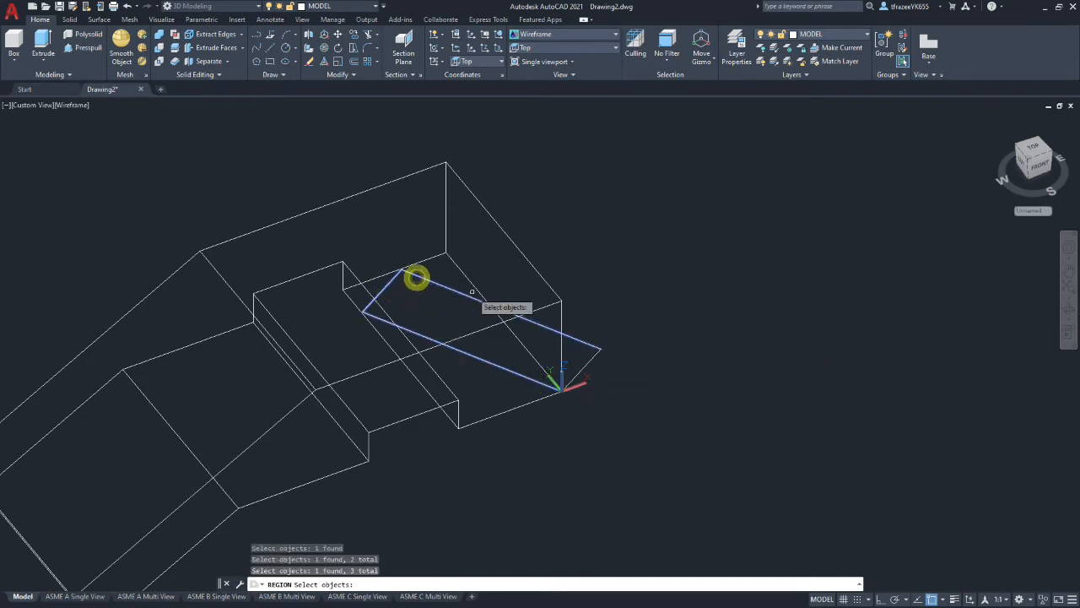
pyautogui.click(585, 364)
pyautogui.press('Return')
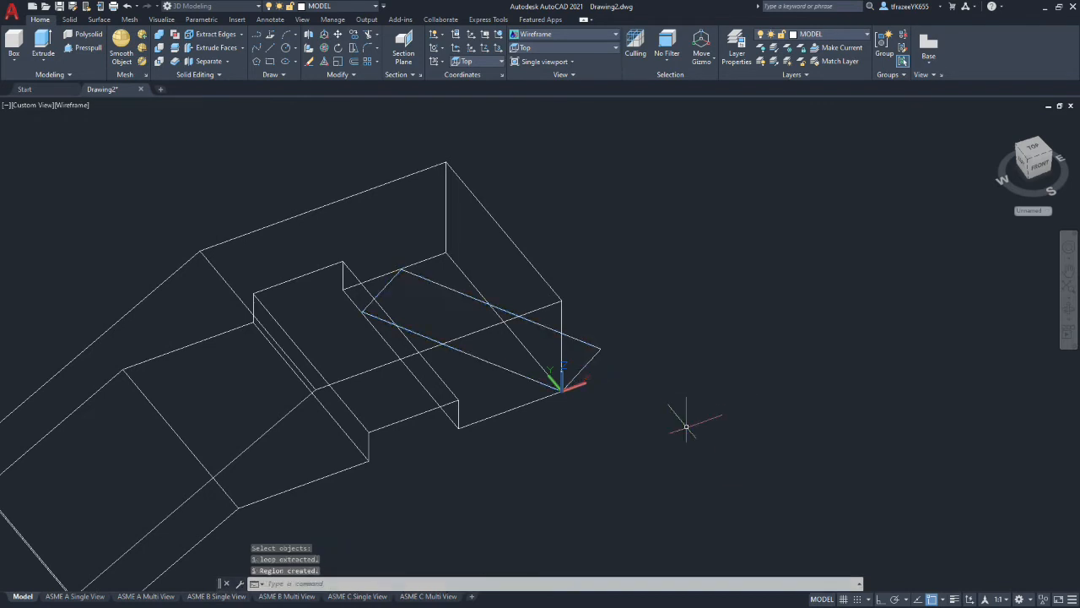
# Extrude the rotated rectangular region upward to a height of 8 units
pyautogui.click(39, 52)
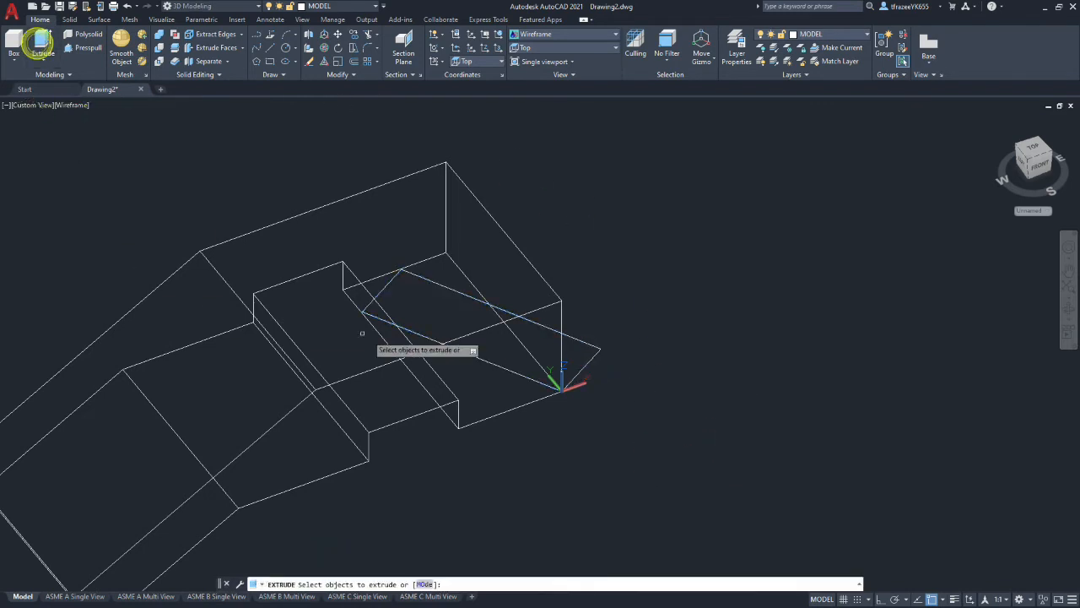
pyautogui.click(591, 361)
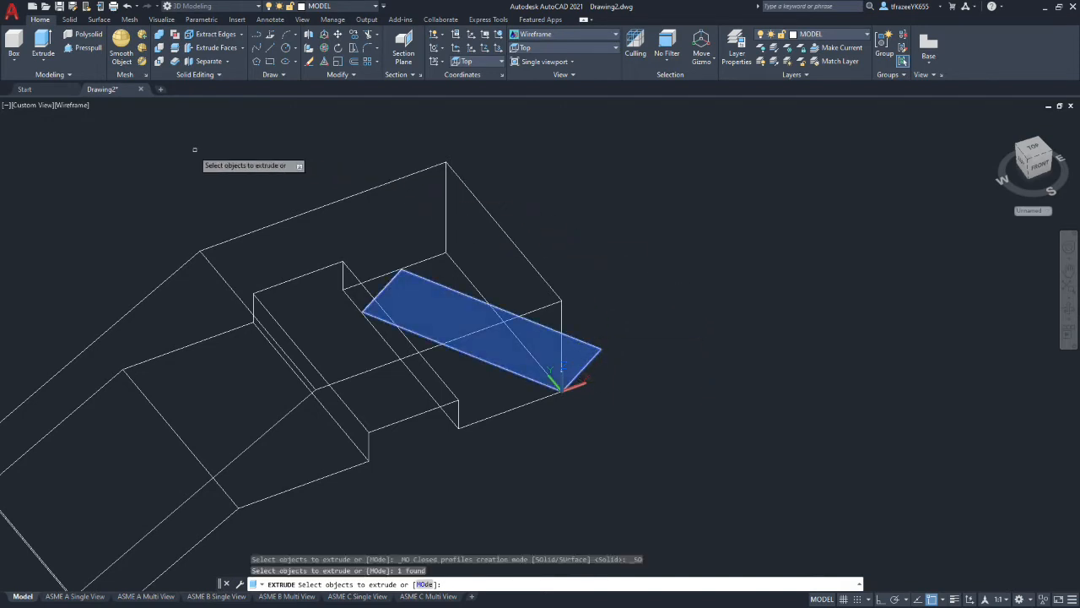
pyautogui.press('Return')
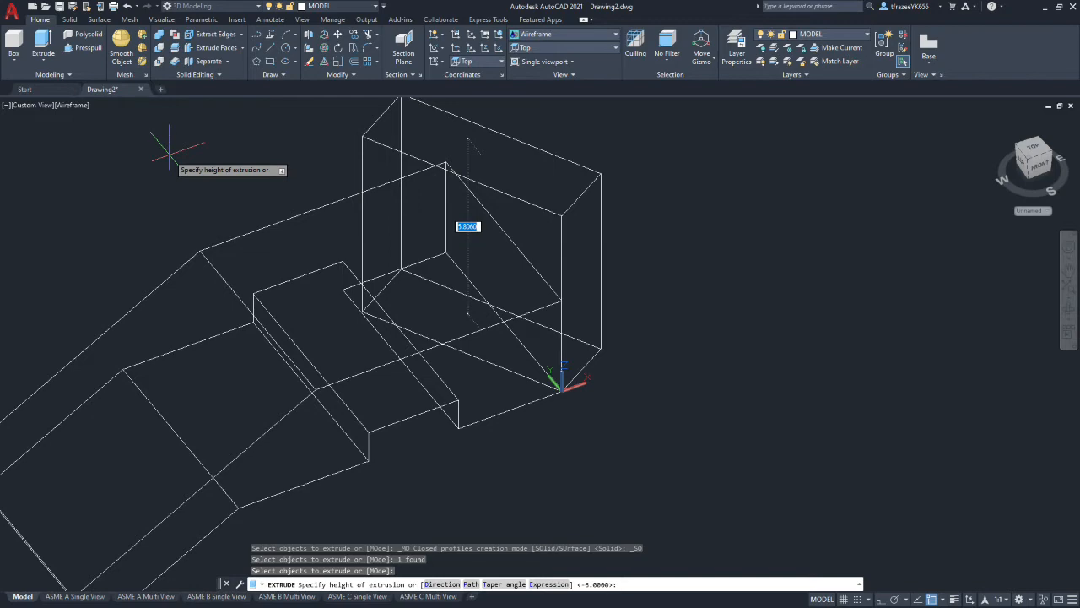
pyautogui.write('8')
pyautogui.press('Return')
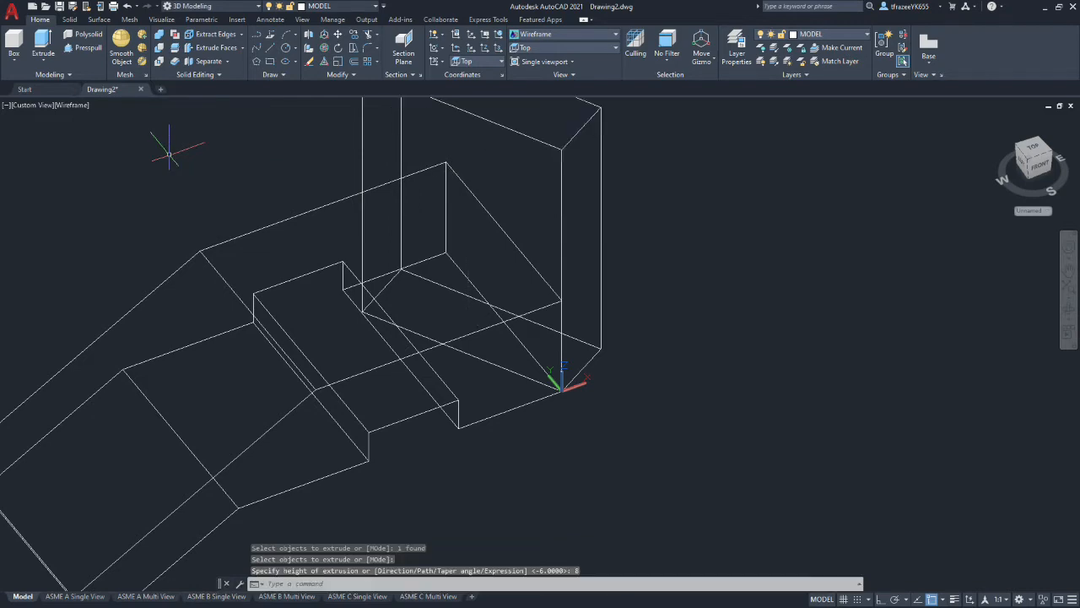
# Union the rotated upright block with the notched base solid
pyautogui.scroll(-5, 338, 169)
pyautogui.scroll(4, 395, 230)
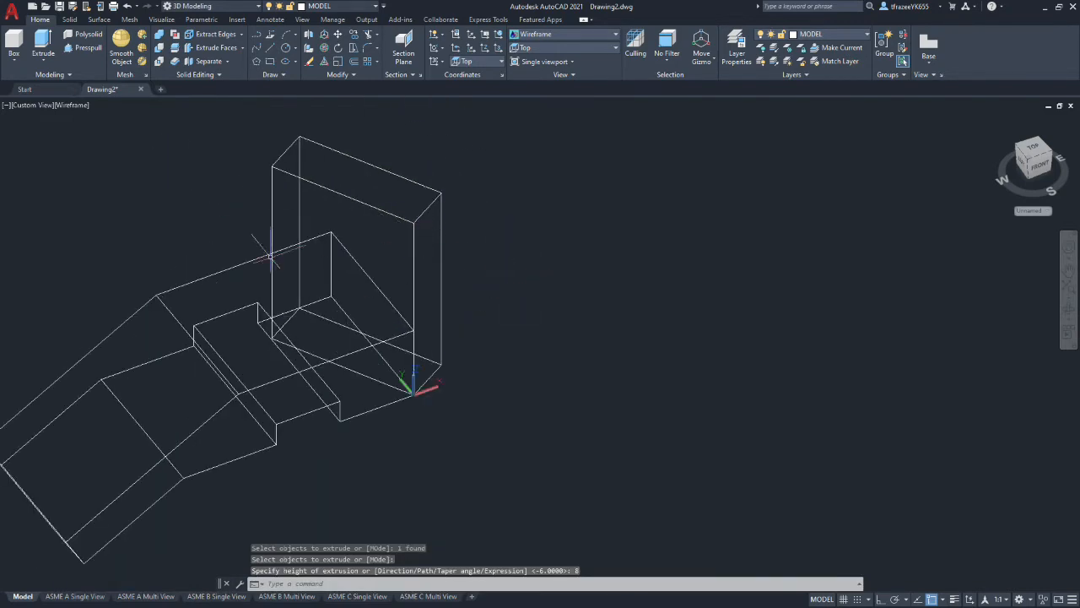
pyautogui.click(160, 34)
pyautogui.click(273, 173)
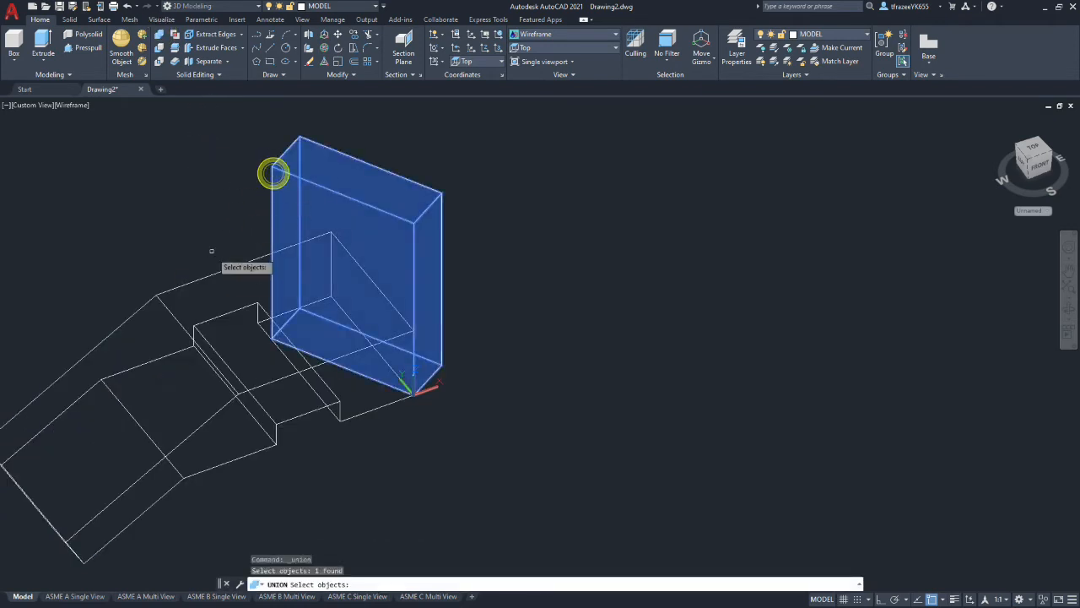
pyautogui.click(213, 276)
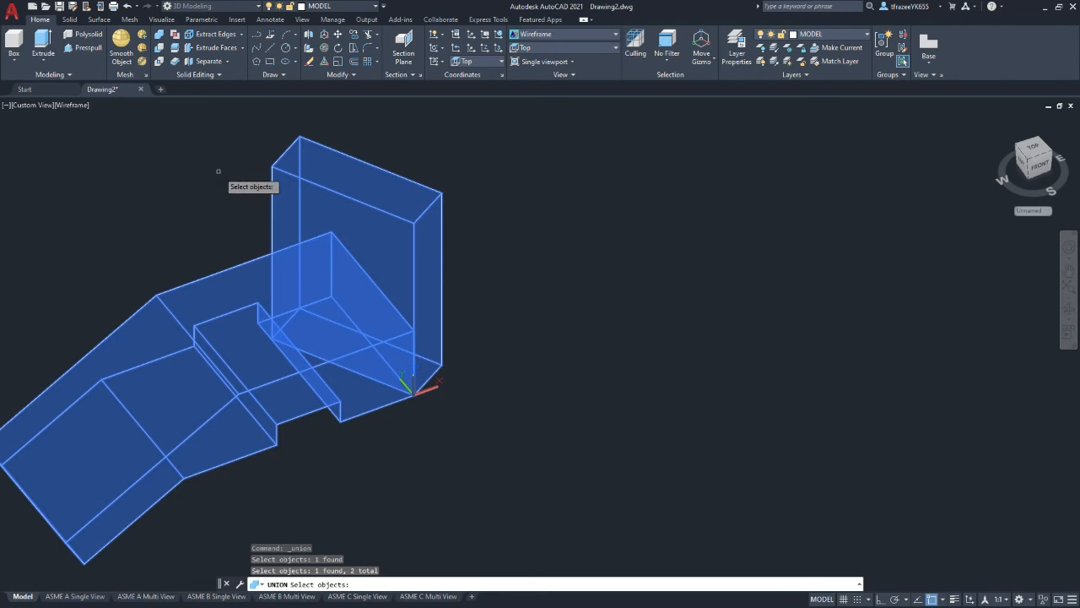
pyautogui.press('Return')
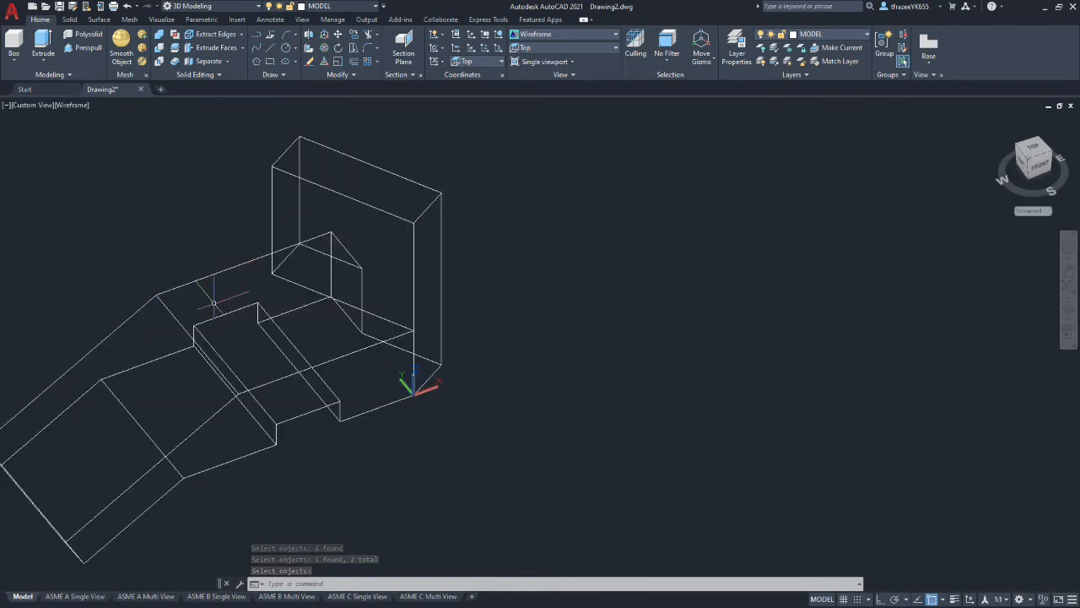
# Examine the back corner of the part, where the upright block's bottom corner nearly meets the base's top edge
pyautogui.keyDown('shift'); pyautogui.moveTo(193, 317); pyautogui.dragTo(181, 411, button='middle'); pyautogui.keyUp('shift')
pyautogui.scroll(-6, 182, 411)
pyautogui.scroll(9, 182, 411)
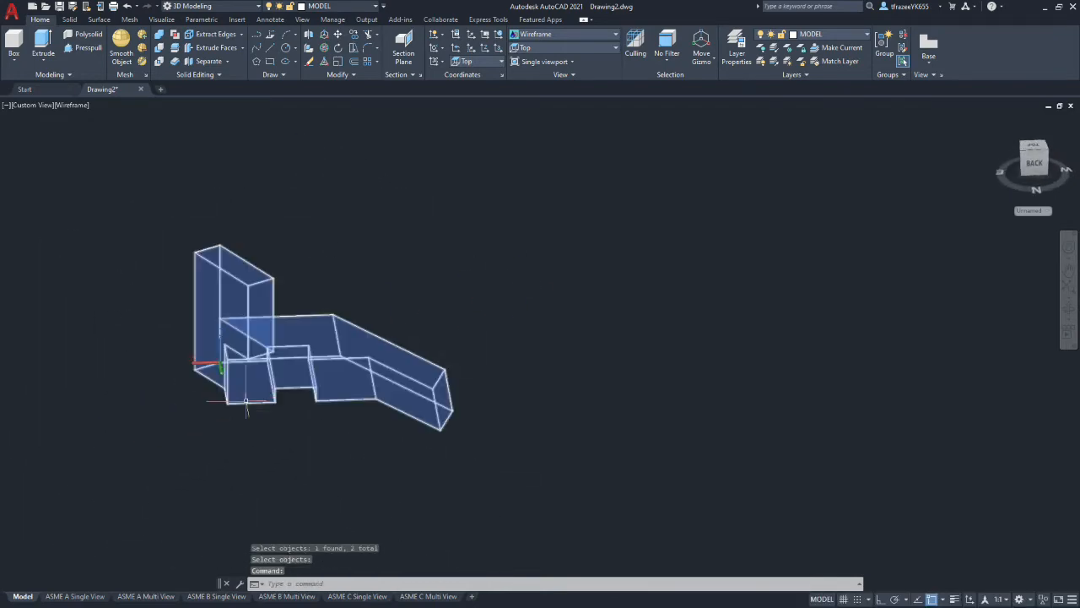
pyautogui.keyDown('shift'); pyautogui.moveTo(239, 406); pyautogui.dragTo(244, 453, button='middle'); pyautogui.keyUp('shift')
pyautogui.scroll(-5, 198, 422)
pyautogui.scroll(5, 208, 437)
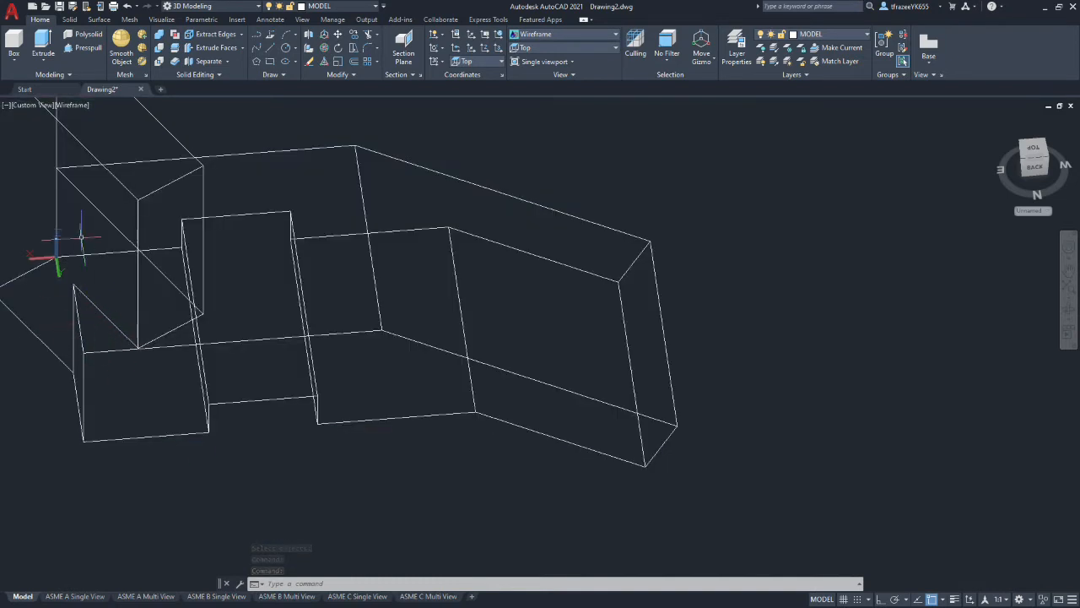
pyautogui.scroll(-4, 72, 228)
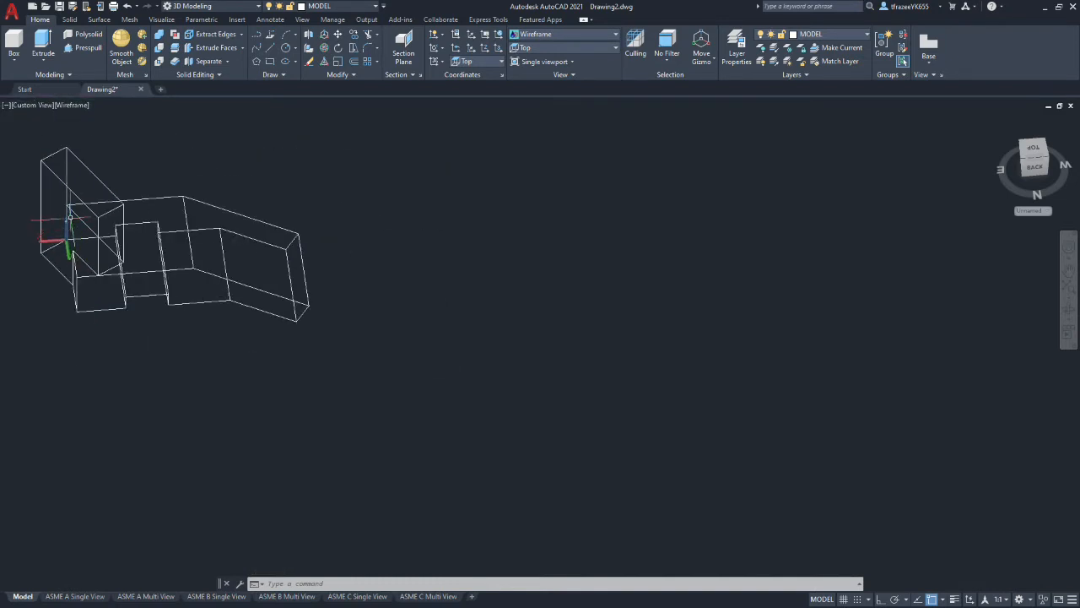
pyautogui.scroll(4, 65, 210)
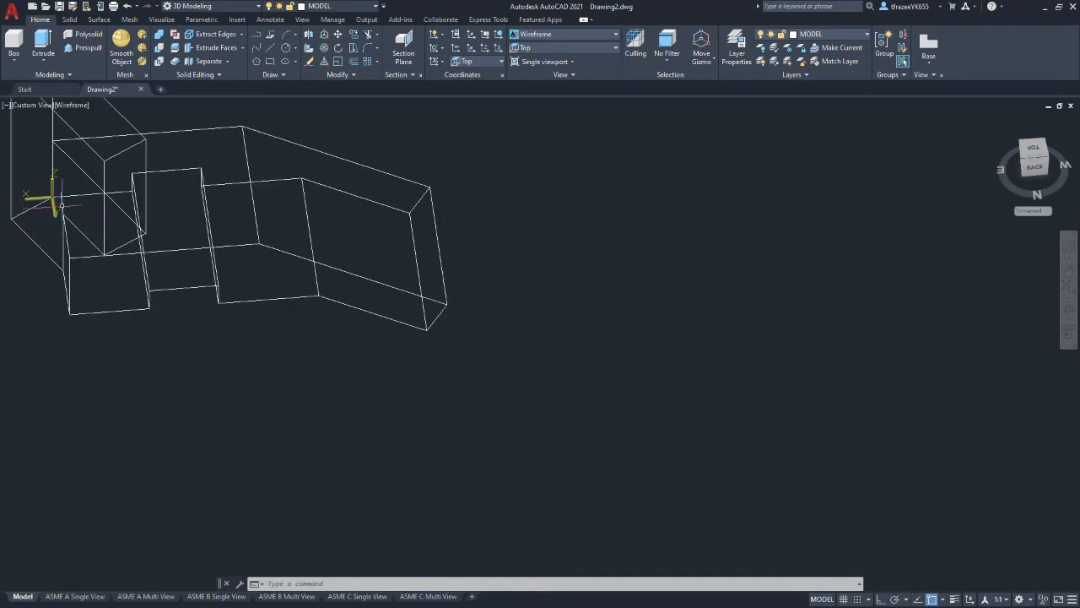
pyautogui.scroll(8, 67, 224)
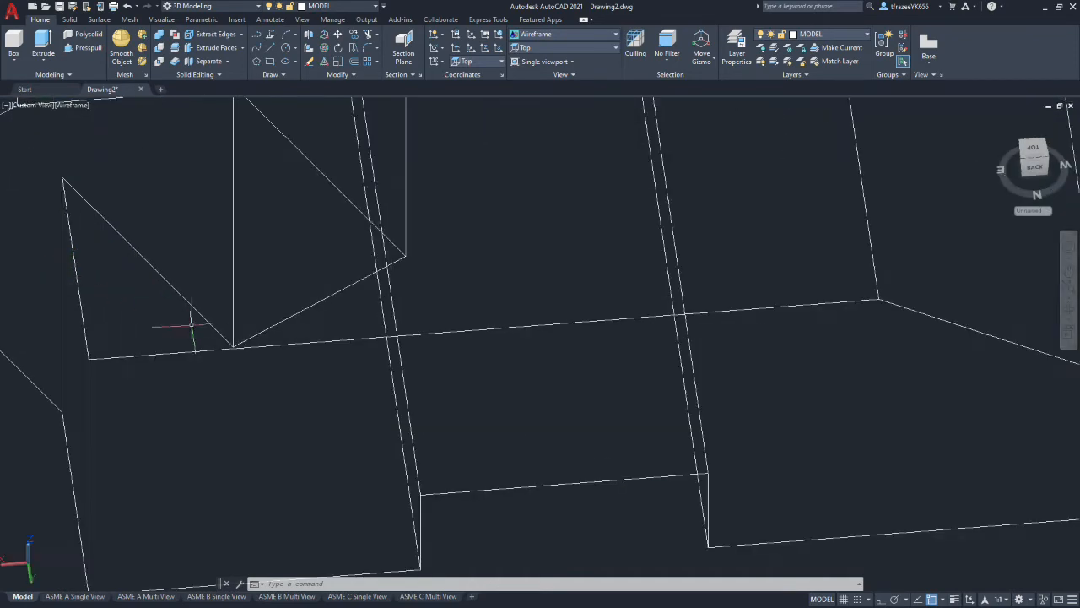
pyautogui.scroll(4, 233, 361)
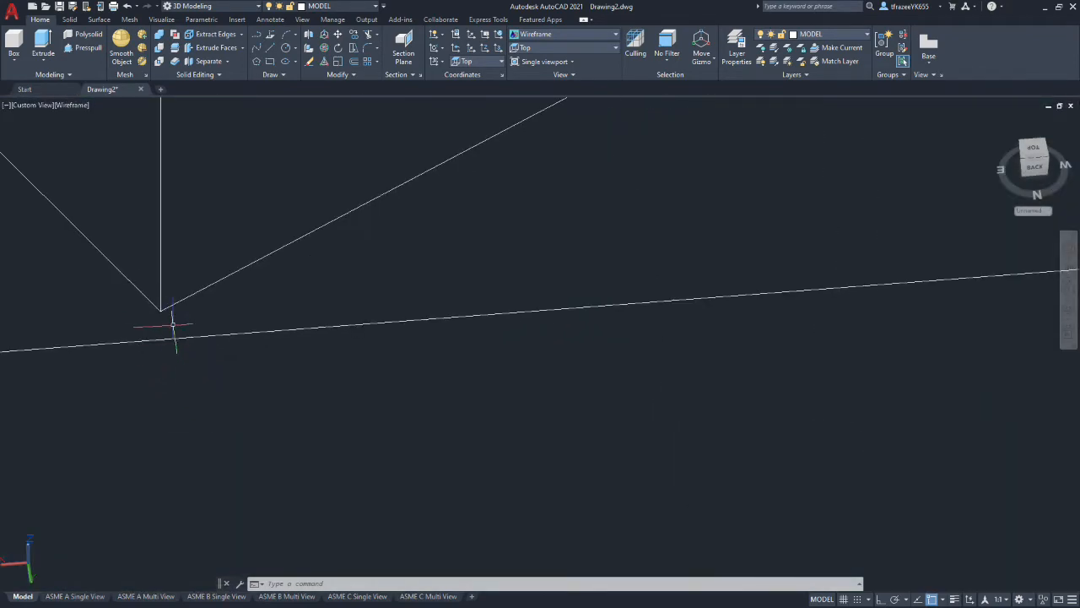
pyautogui.scroll(-10, 144, 306)
pyautogui.scroll(5, 30, 288)
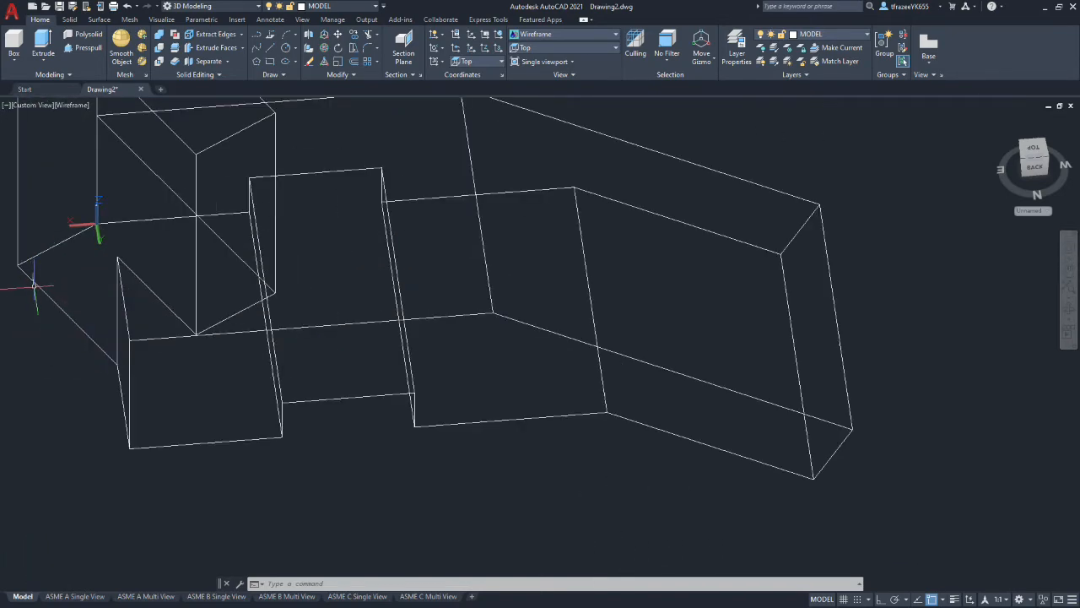
pyautogui.scroll(2, 34, 287)
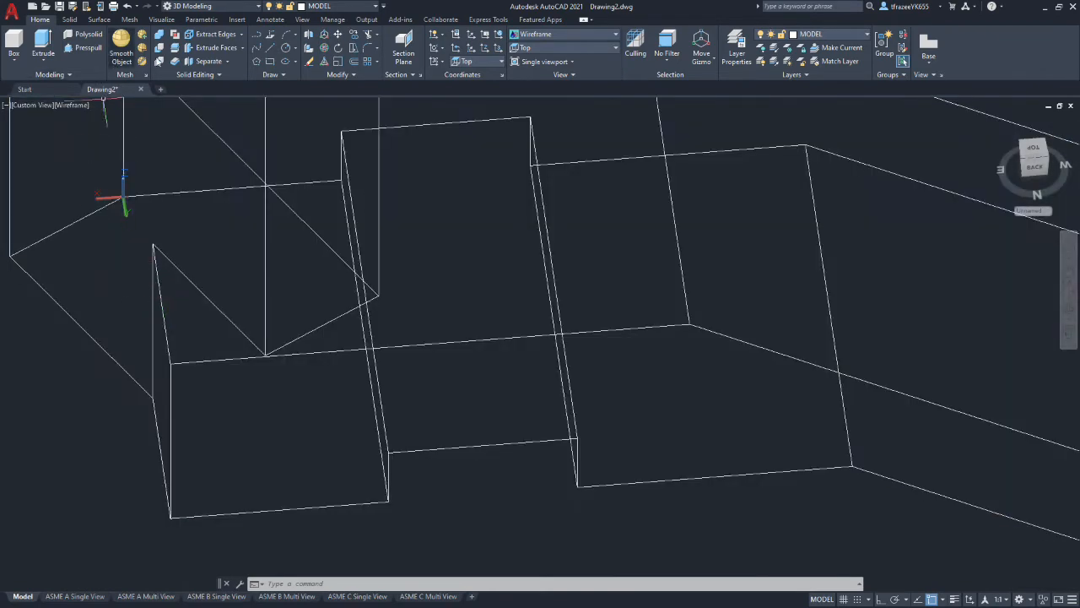
# Draw a line from the tip of the base's leftover triangular corner to the upright block's nearby bottom corner
pyautogui.click(270, 48)
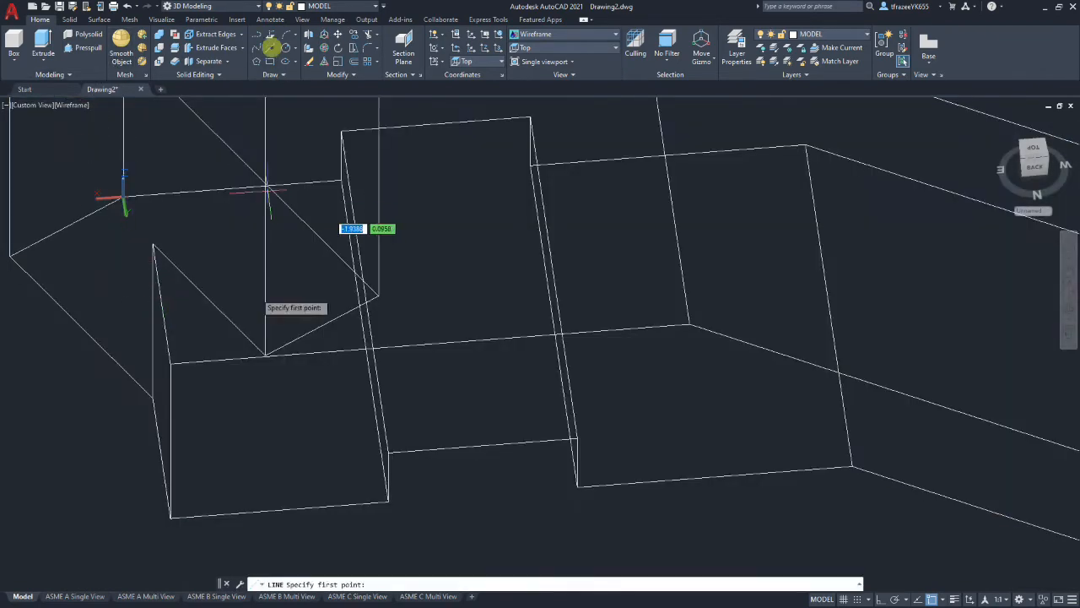
pyautogui.click(152, 245)
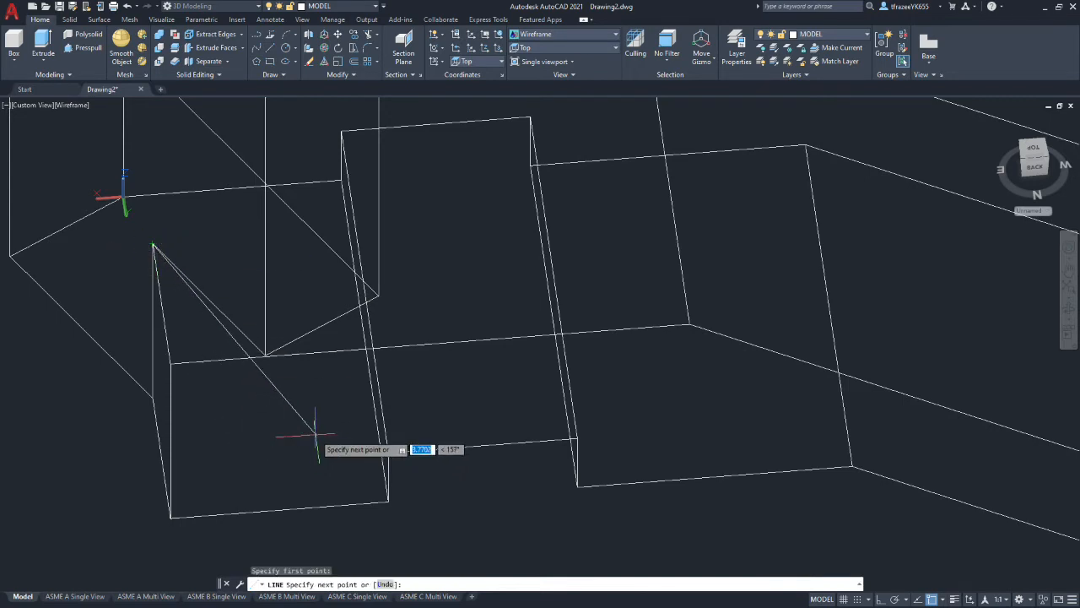
pyautogui.scroll(8, 260, 357)
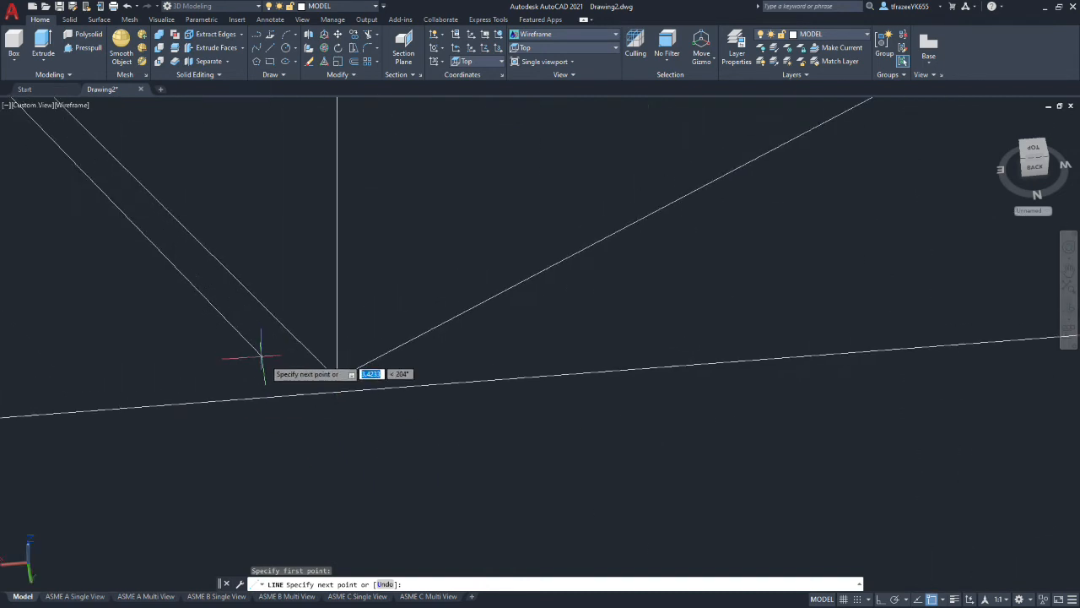
pyautogui.click(337, 378)
pyautogui.press('Escape')
pyautogui.scroll(-6, 198, 392)
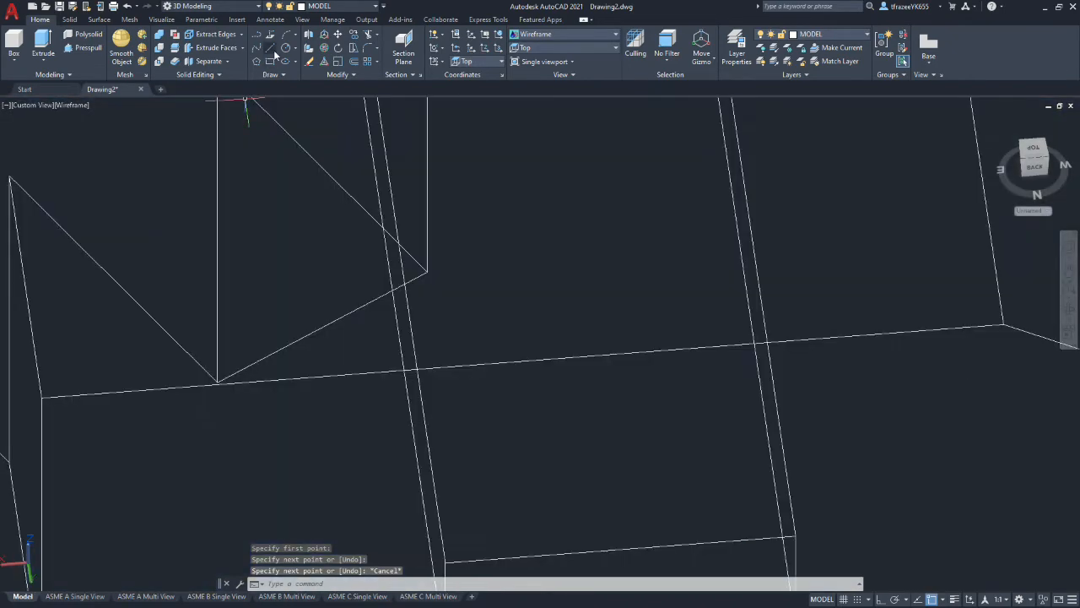
# Draw connected lines from the triangle's tip to the base's outer top corner and, with Ortho on, along the base's back top edge past the block
pyautogui.click(274, 52)
pyautogui.click(9, 176)
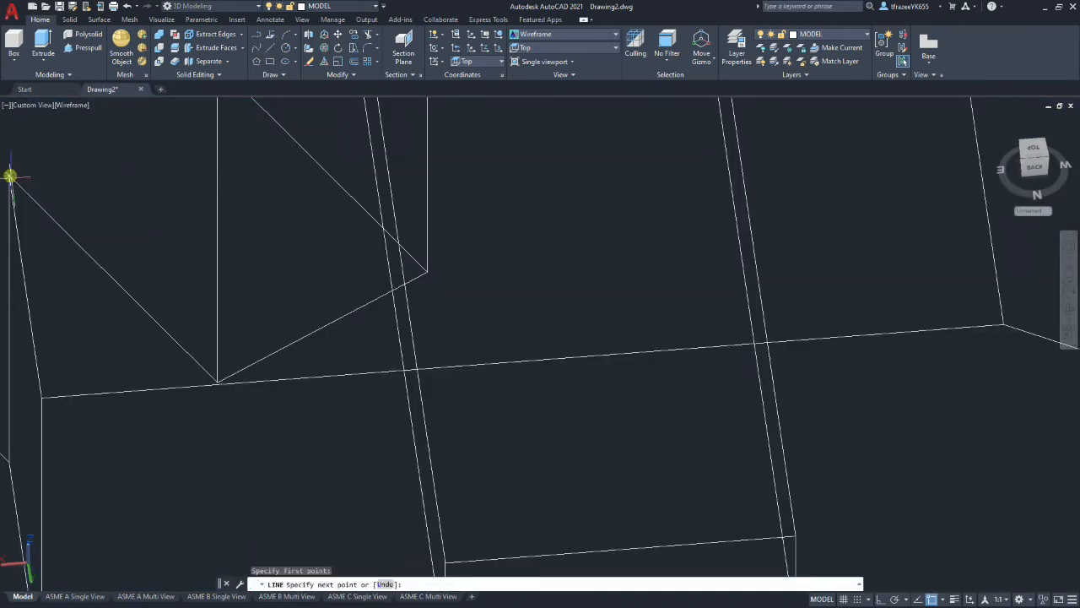
pyautogui.click(40, 398)
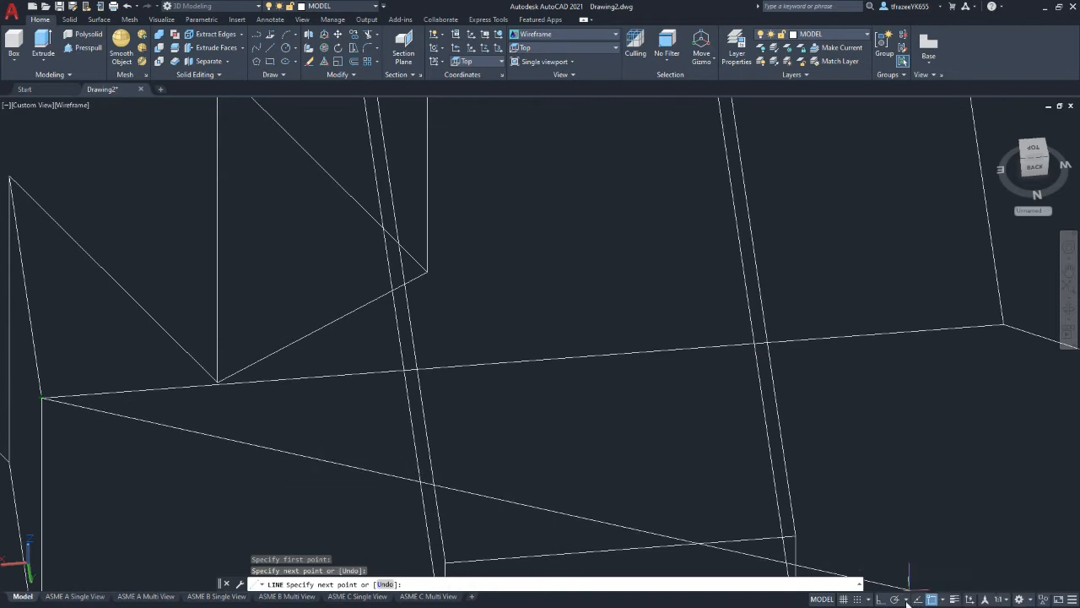
pyautogui.click(881, 598)
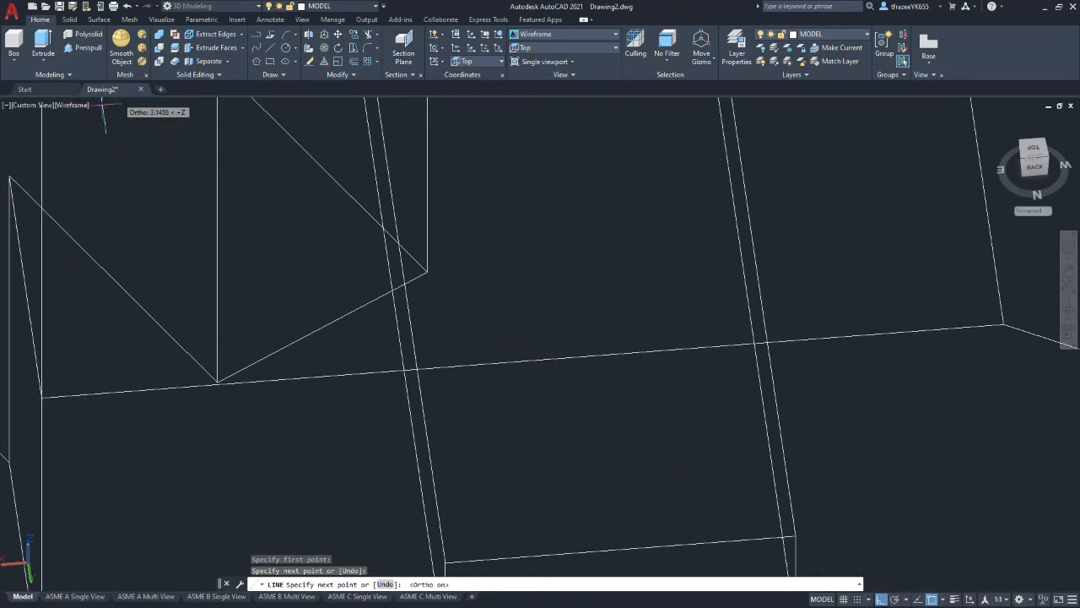
pyautogui.click(500, 368)
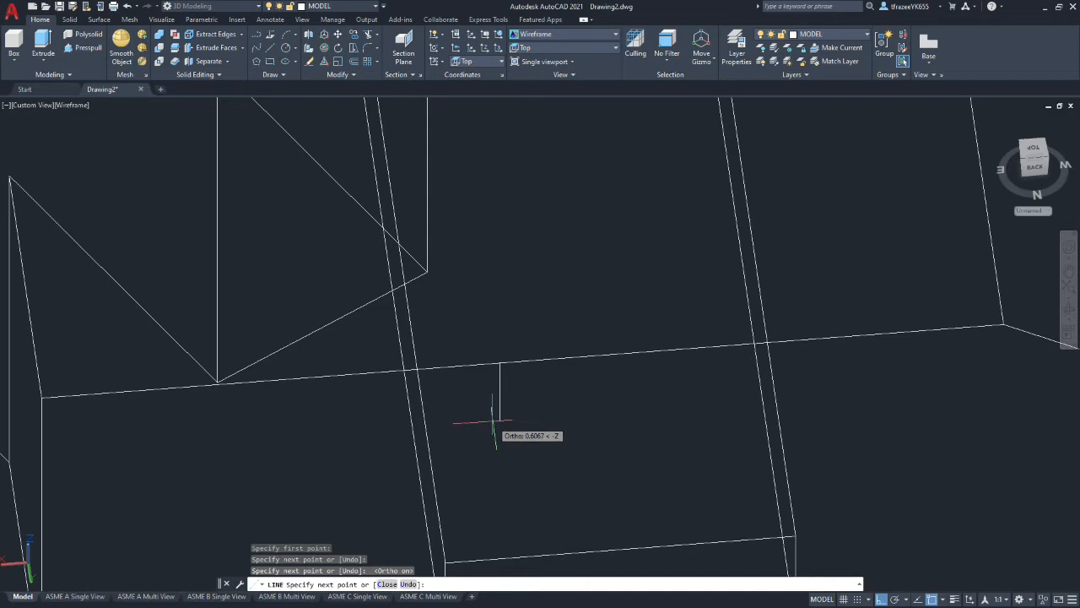
pyautogui.press('Escape')
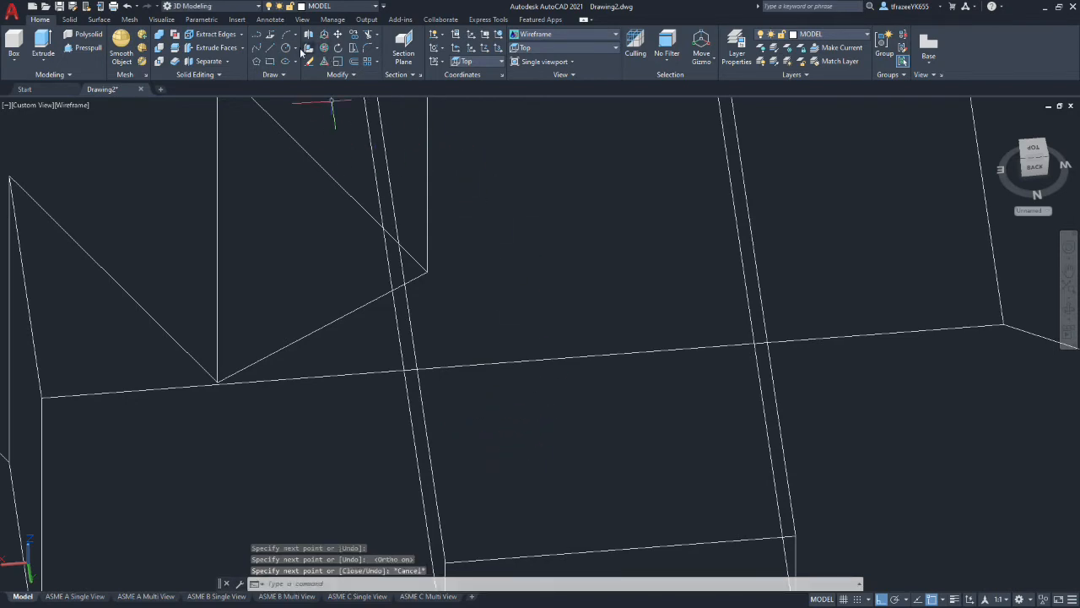
# Extend the diagonal line past the block's corner to meet the line on the base's back top edge
pyautogui.click(379, 35)
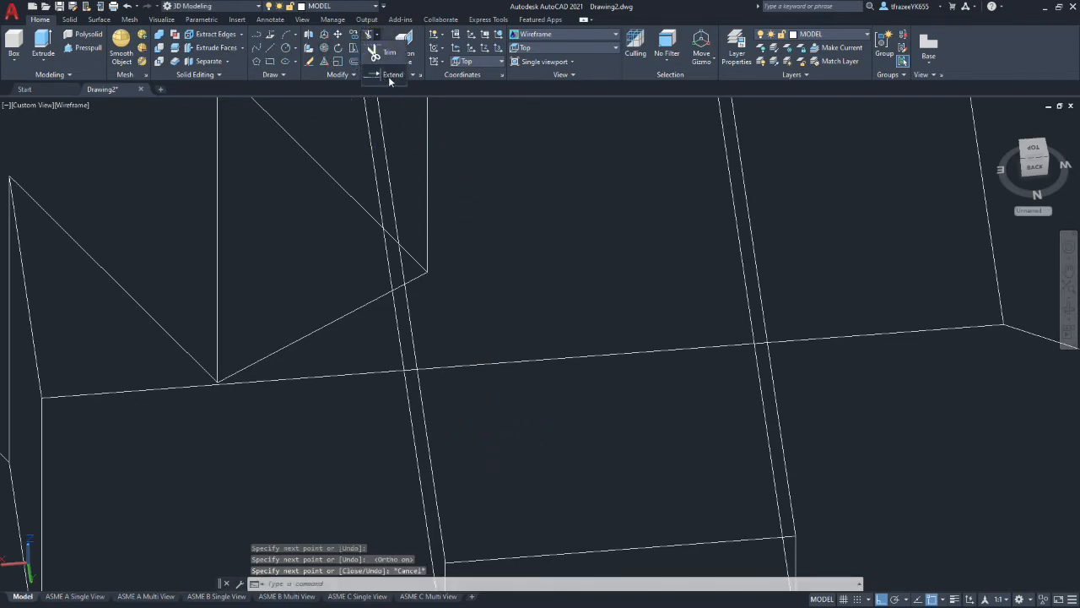
pyautogui.click(385, 73)
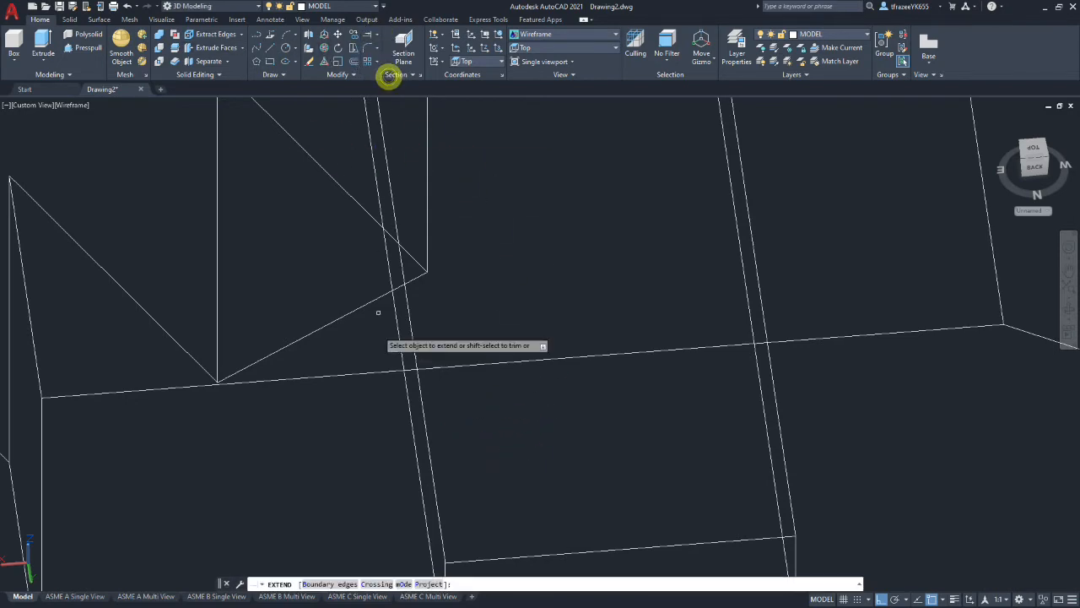
pyautogui.click(197, 363)
pyautogui.scroll(3, 207, 368)
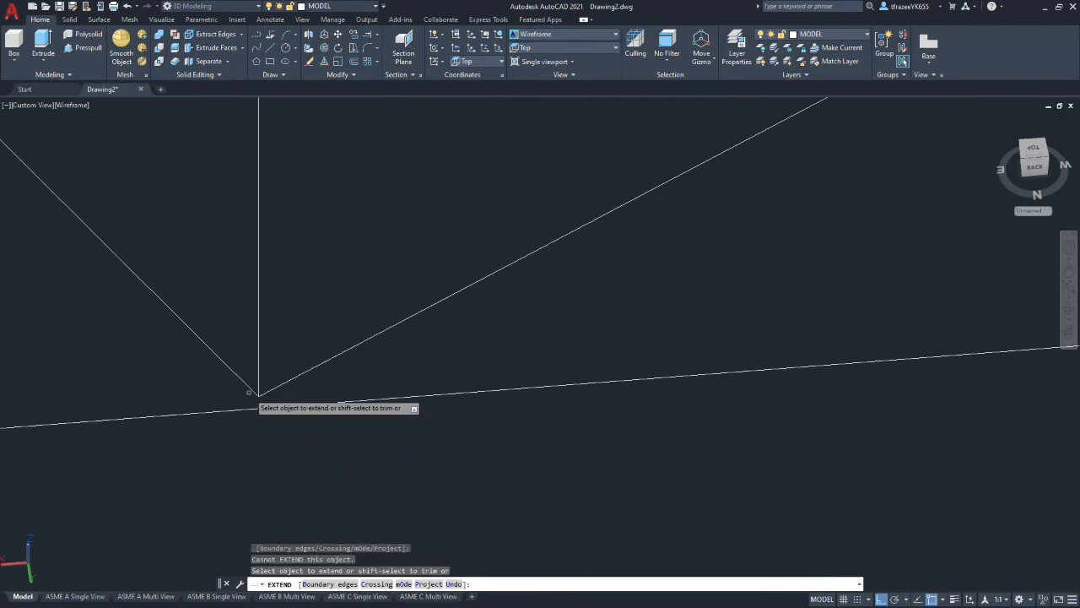
pyautogui.click(253, 391)
pyautogui.scroll(5, 272, 404)
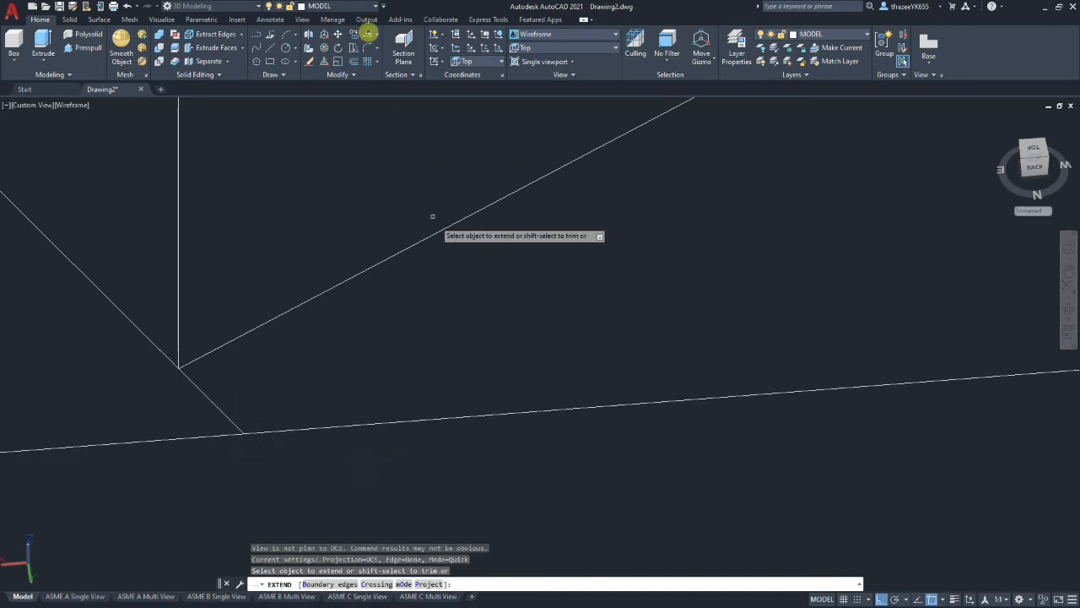
# Trim the back-edge line beyond its intersection with the diagonal line, leaving a closed triangle
pyautogui.click(381, 38)
pyautogui.click(389, 54)
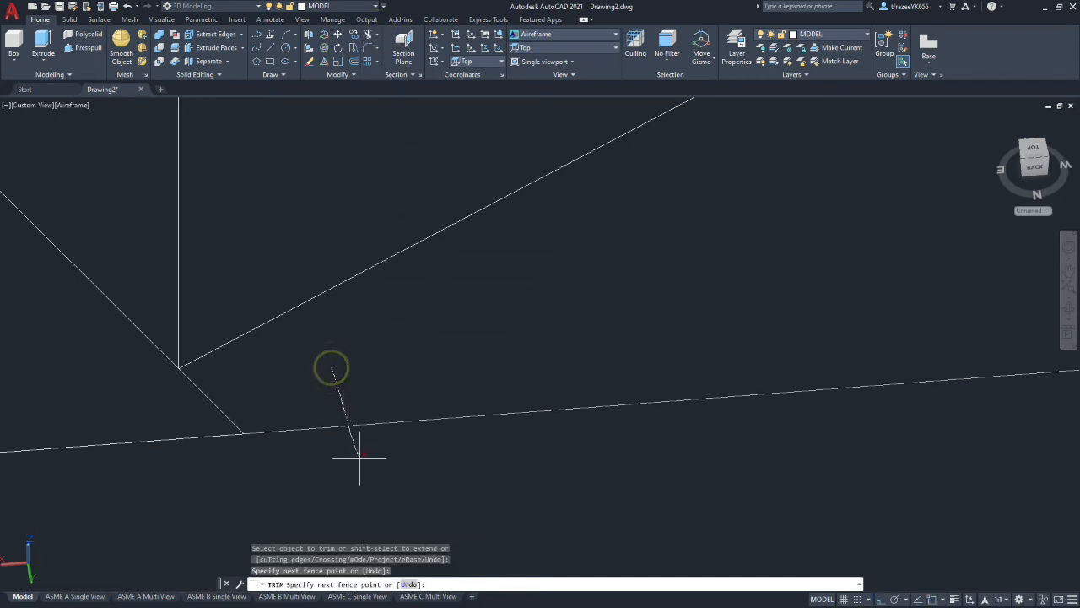
pyautogui.press('Return')
pyautogui.scroll(-6, 282, 420)
pyautogui.scroll(-4, 139, 406)
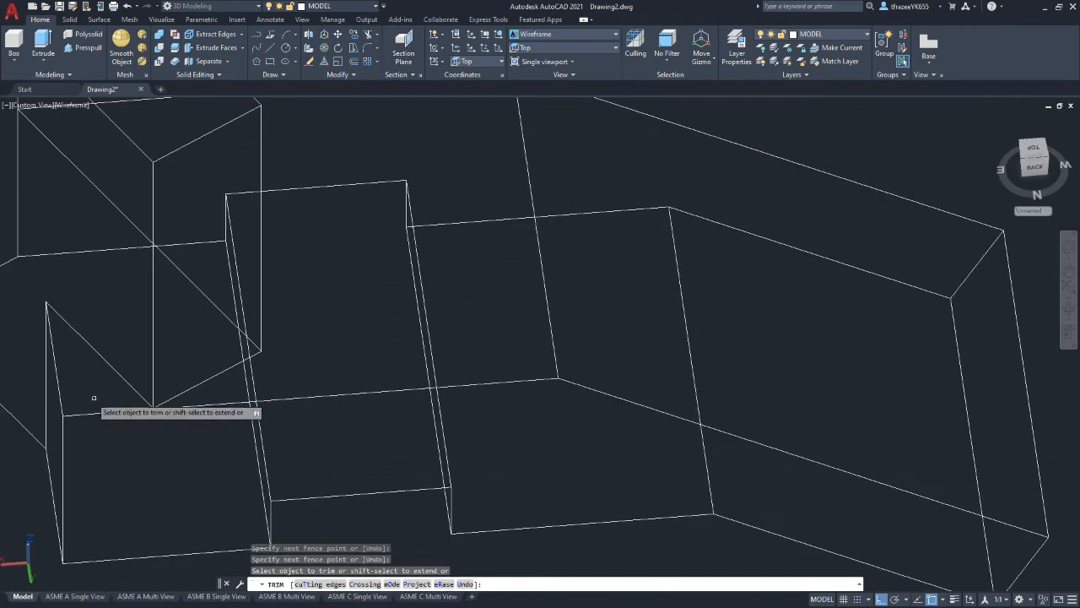
# Presspull the triangular area at the base's back corner downward by 3 units
pyautogui.scroll(-5, 29, 381)
pyautogui.scroll(8, 17, 376)
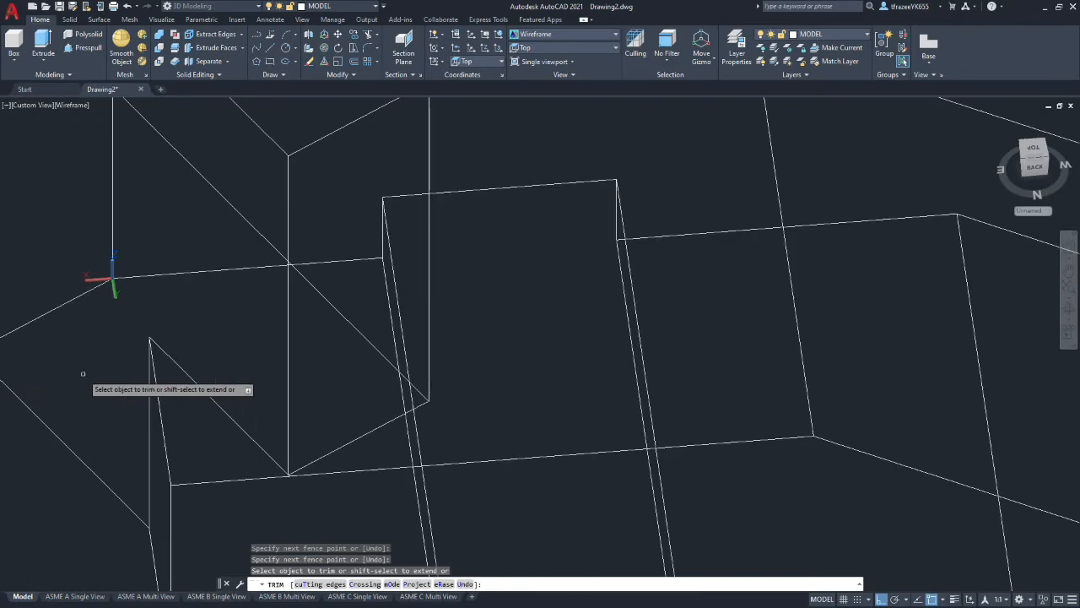
pyautogui.scroll(-2, 83, 374)
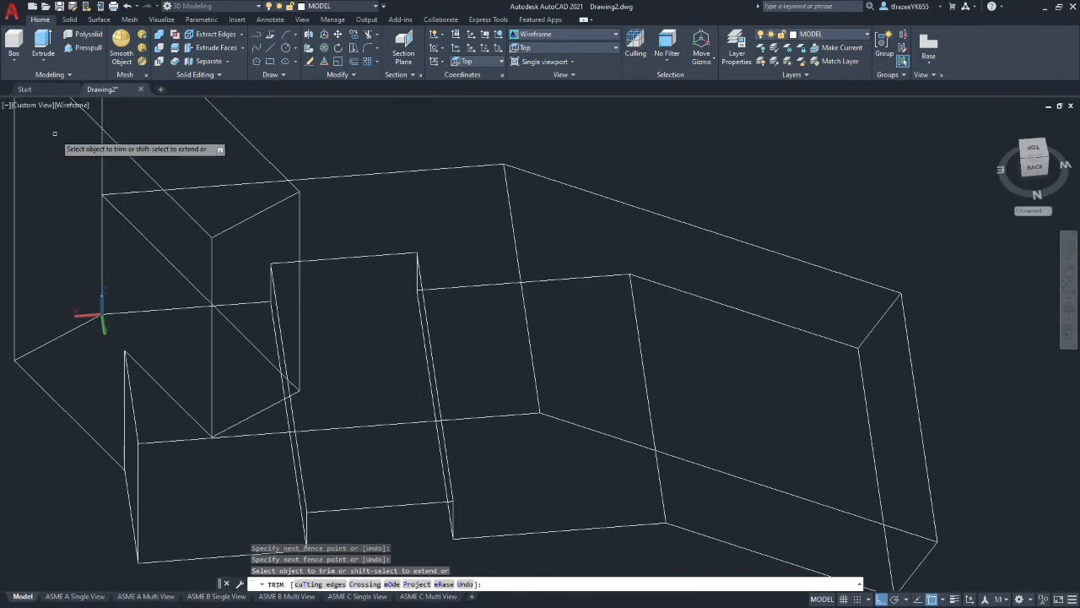
pyautogui.click(93, 48)
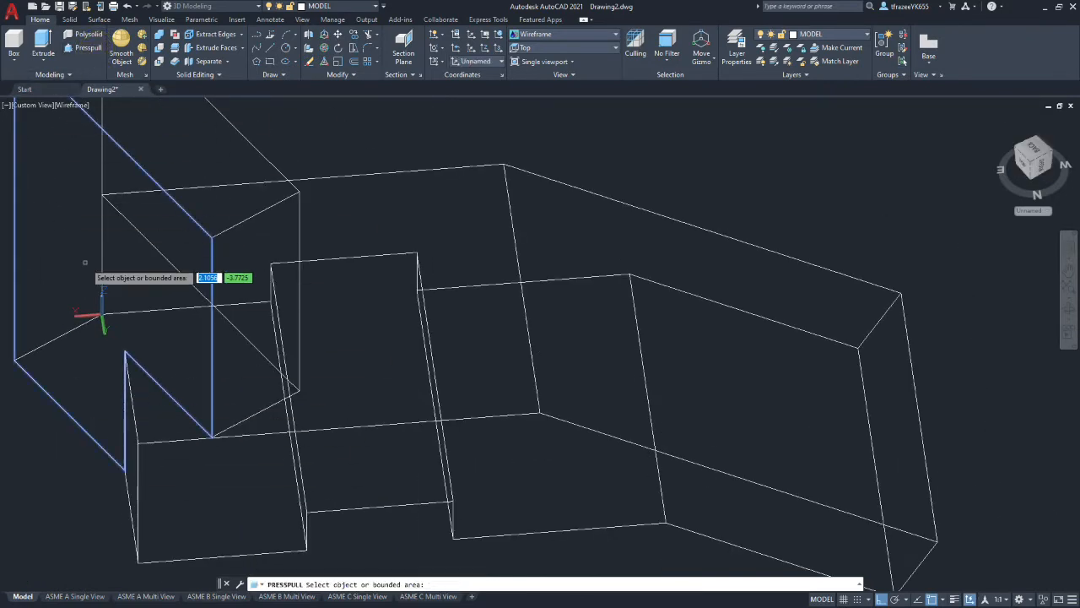
pyautogui.click(164, 422)
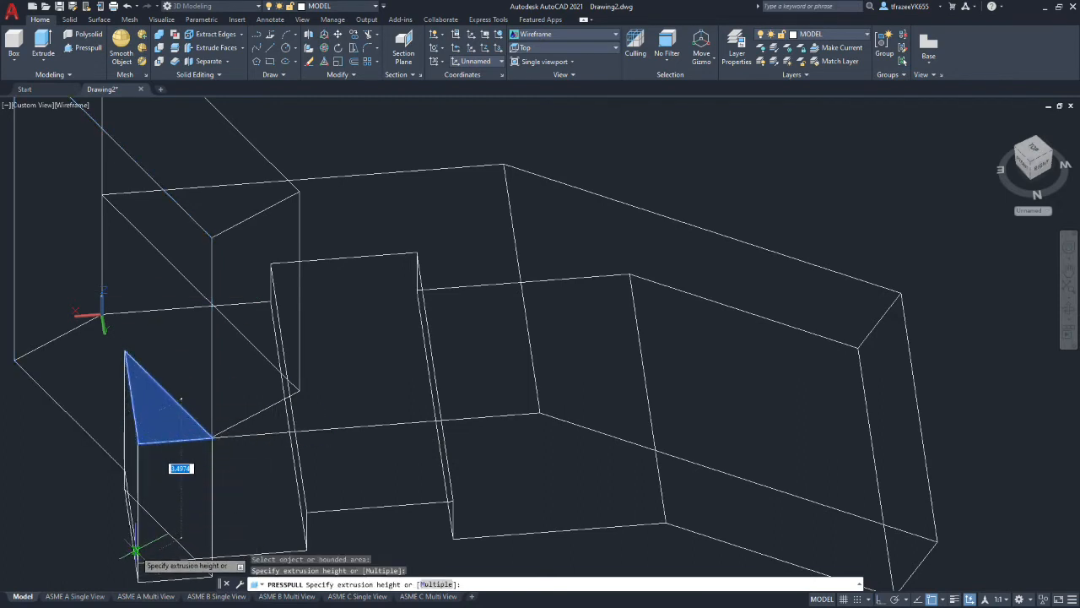
pyautogui.scroll(-5, 181, 512)
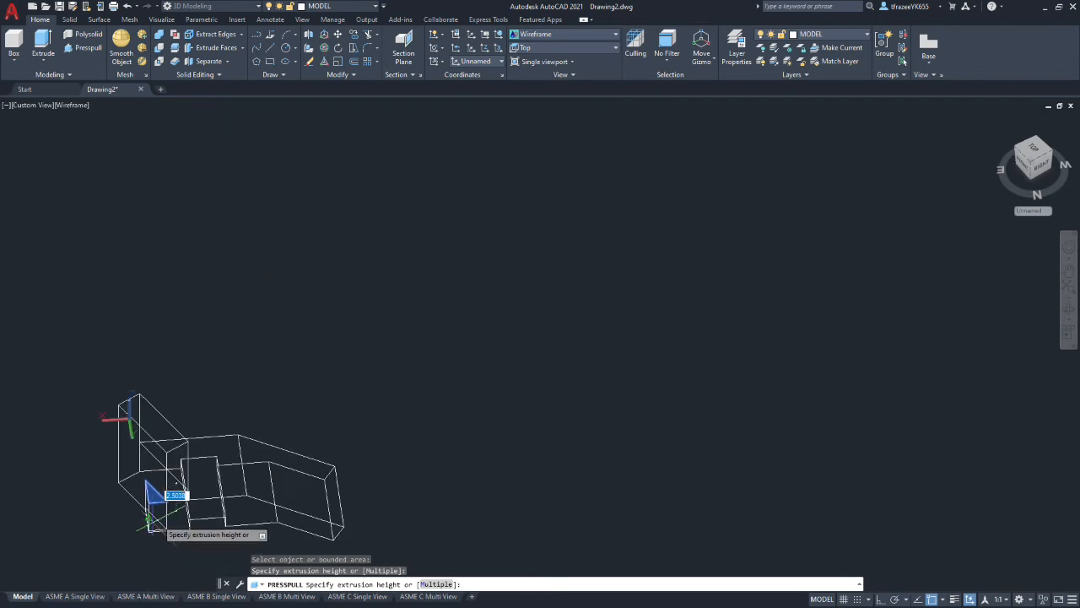
pyautogui.scroll(5, 180, 511)
pyautogui.scroll(-3, 145, 523)
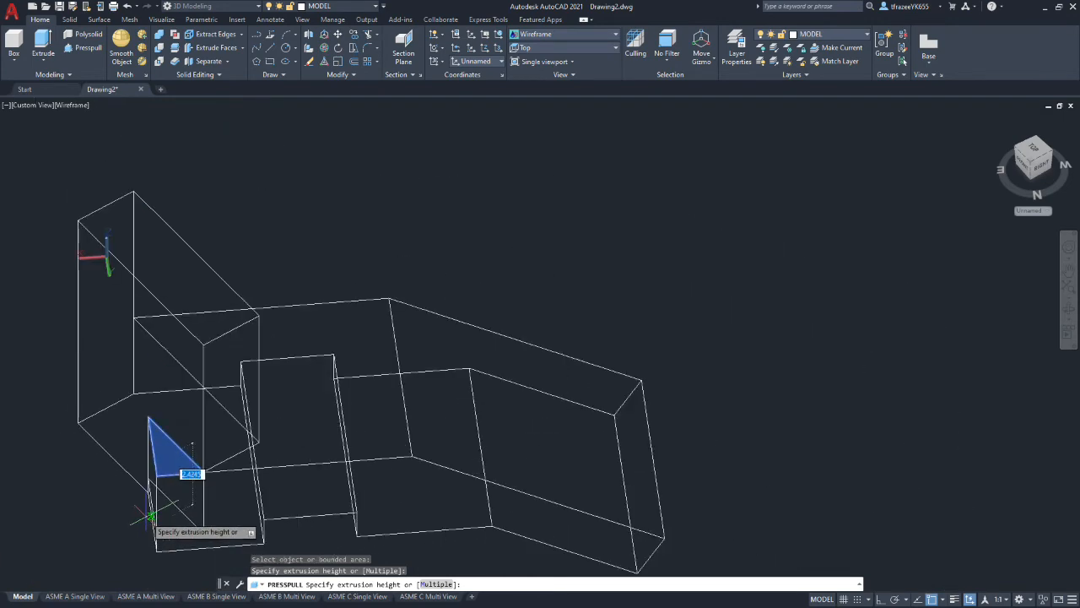
pyautogui.scroll(-1, 145, 523)
pyautogui.scroll(4, 145, 523)
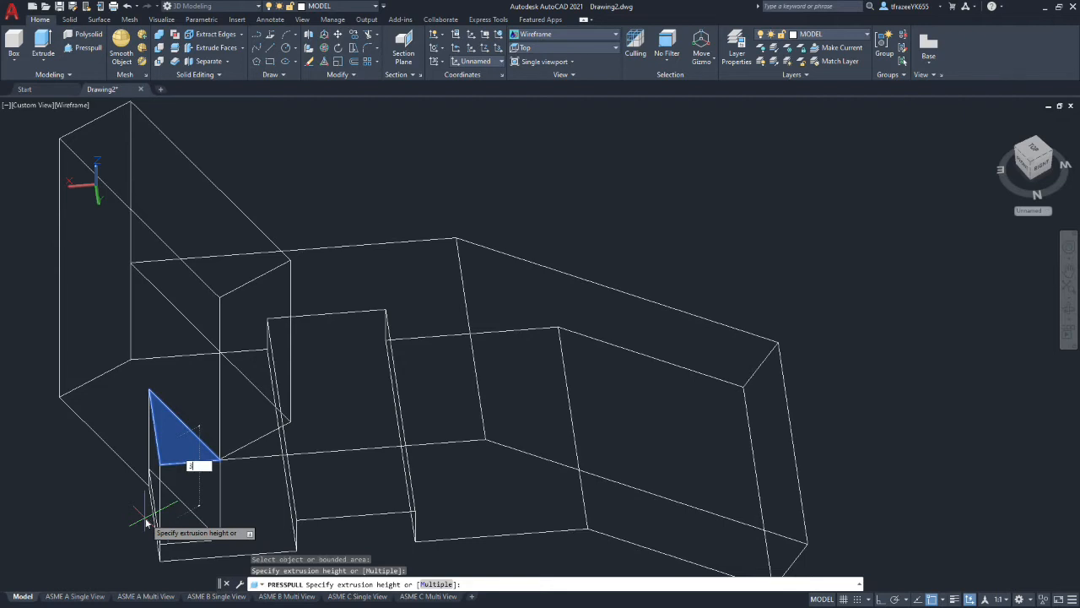
pyautogui.press('Return')
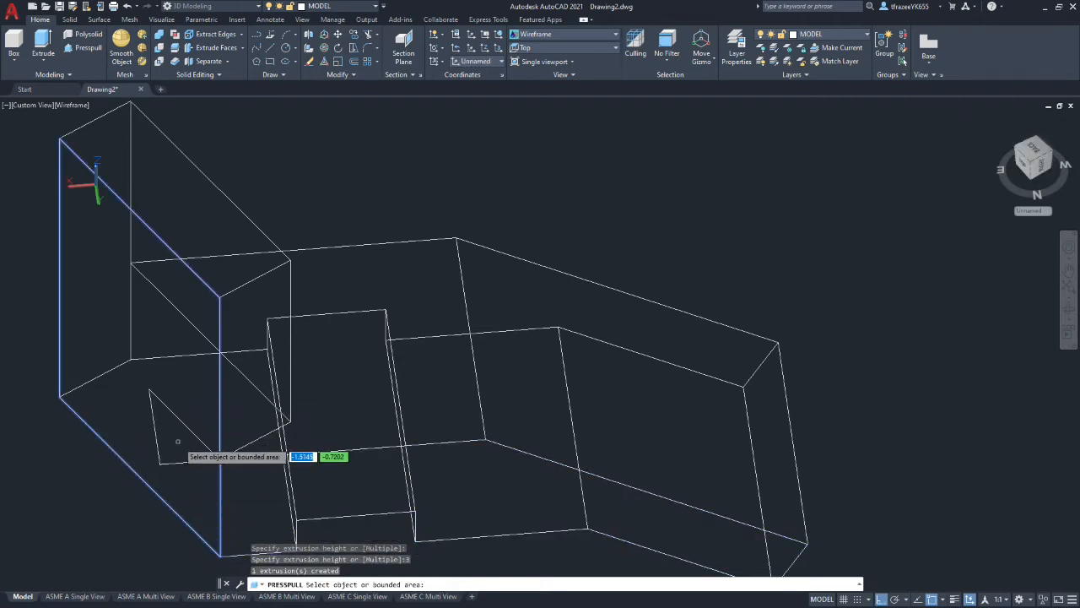
pyautogui.scroll(1, 193, 460)
pyautogui.scroll(-3, 192, 459)
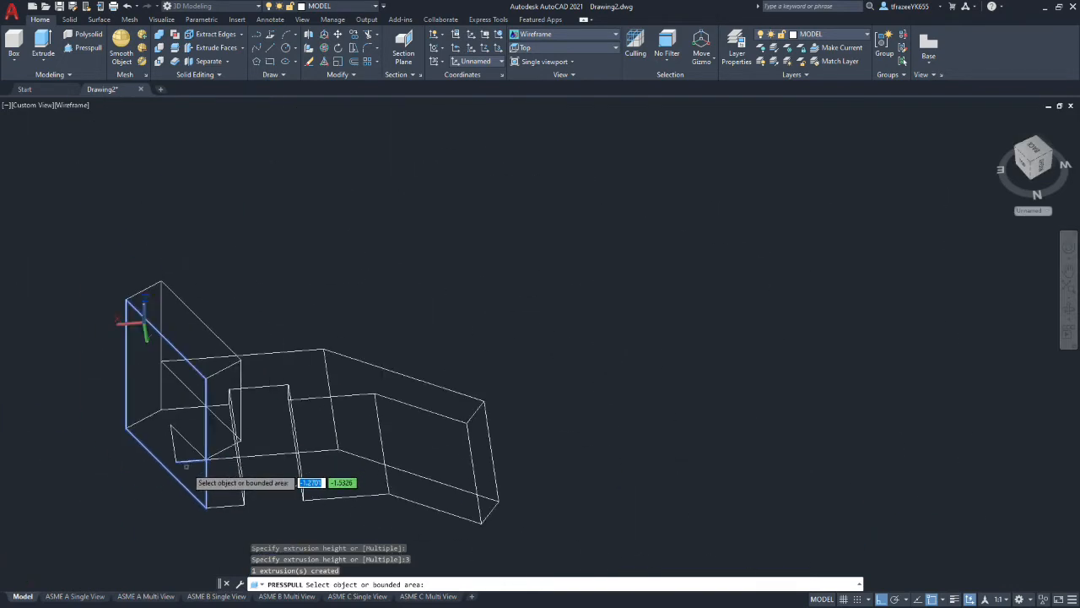
pyautogui.scroll(4, 194, 458)
pyautogui.click(198, 449)
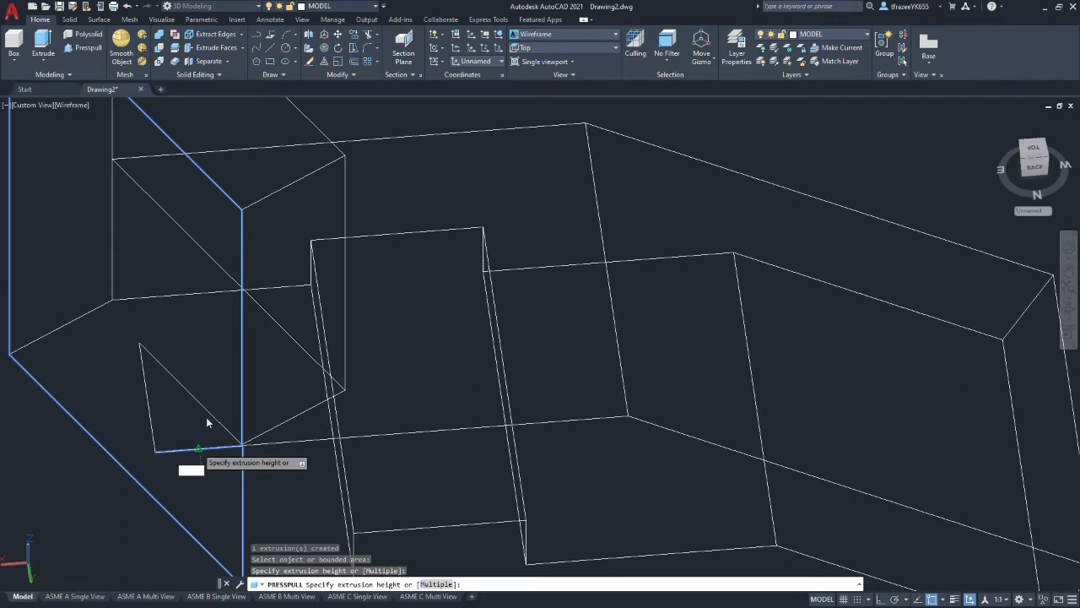
pyautogui.press('Escape')
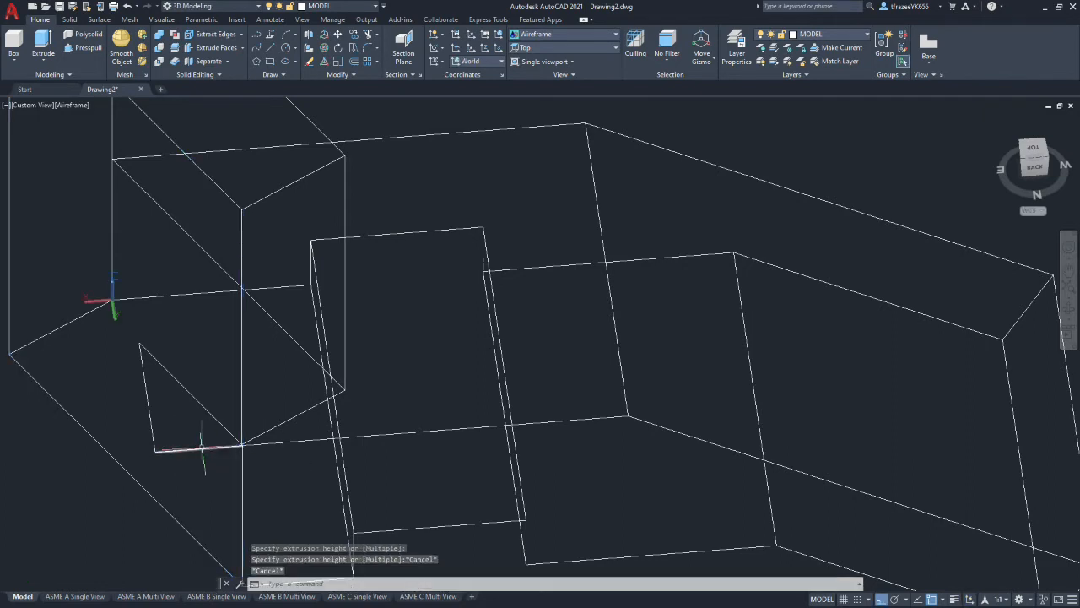
# Erase the three leftover construction lines of the triangle at the base's back corner
pyautogui.click(200, 448)
pyautogui.press('Delete')
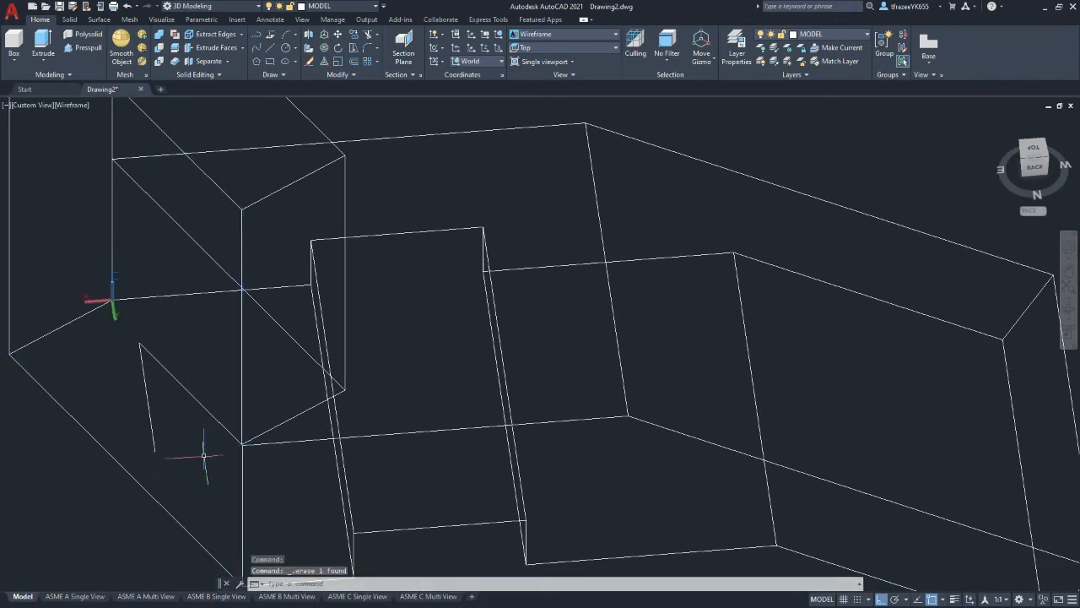
pyautogui.click(215, 420)
pyautogui.press('Delete')
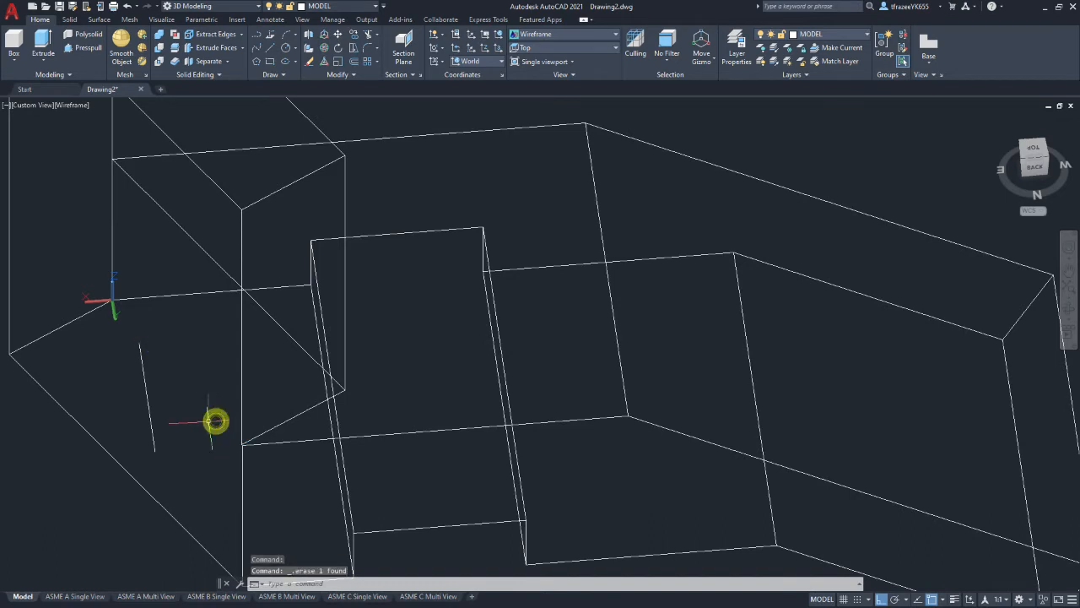
pyautogui.click(149, 410)
pyautogui.press('Delete')
# Draw a line along the upright block's back top edge, from corner to corner
pyautogui.scroll(-5, 150, 412)
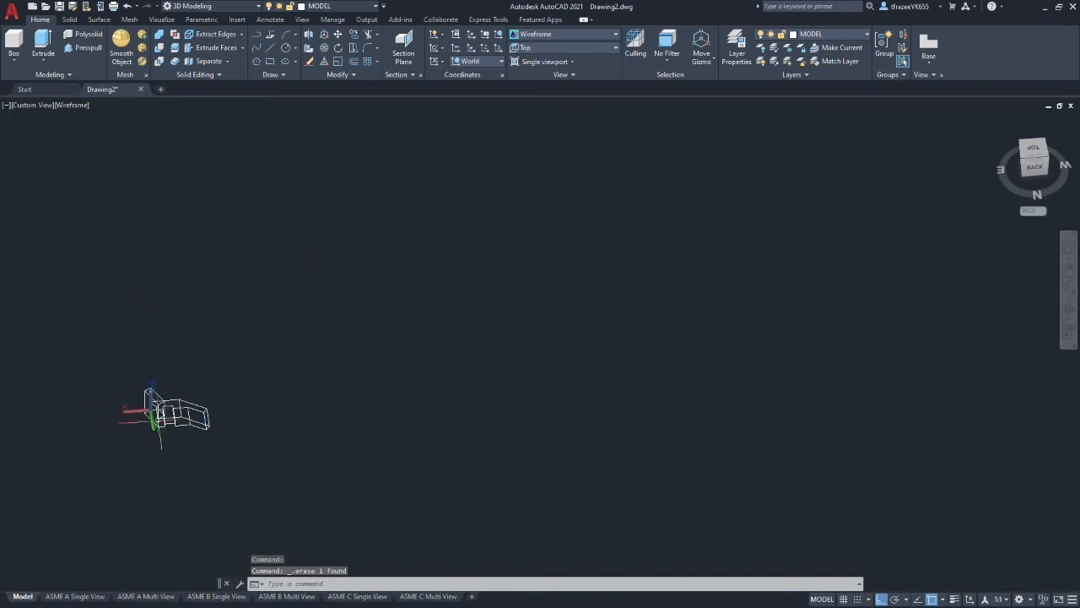
pyautogui.keyDown('shift'); pyautogui.moveTo(161, 442); pyautogui.dragTo(598, 388, button='middle'); pyautogui.keyUp('shift')
pyautogui.scroll(5, 148, 395)
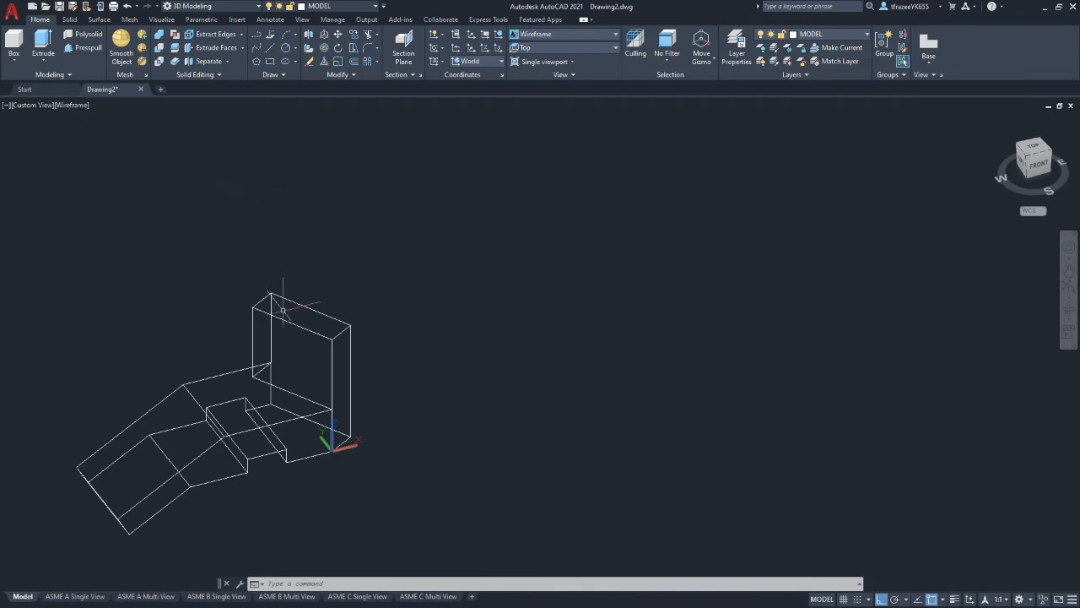
pyautogui.scroll(3, 283, 310)
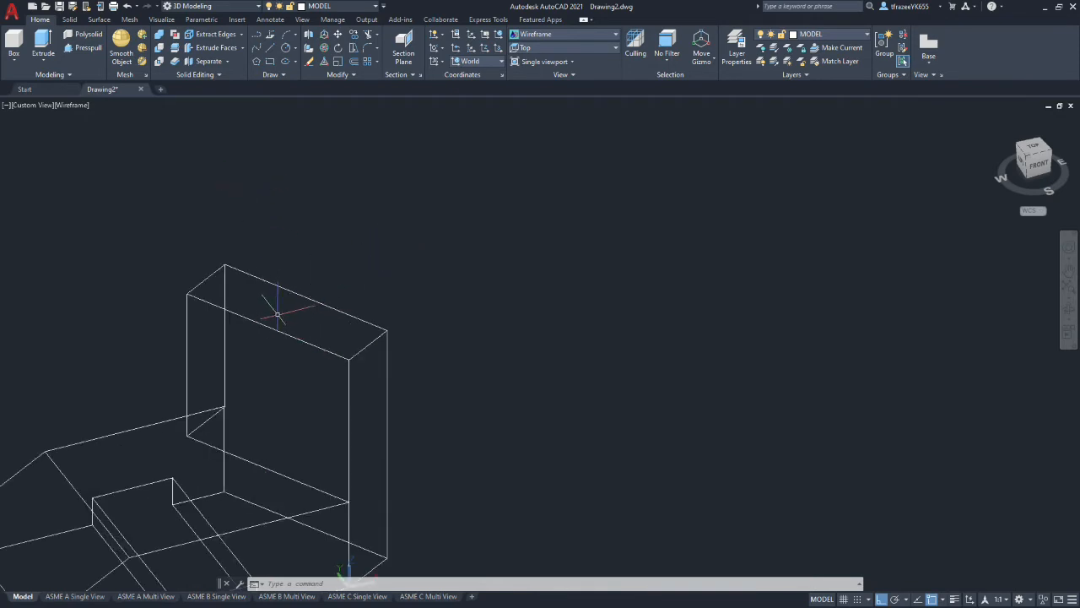
pyautogui.press('Escape')
pyautogui.press('Escape')
pyautogui.click(273, 47)
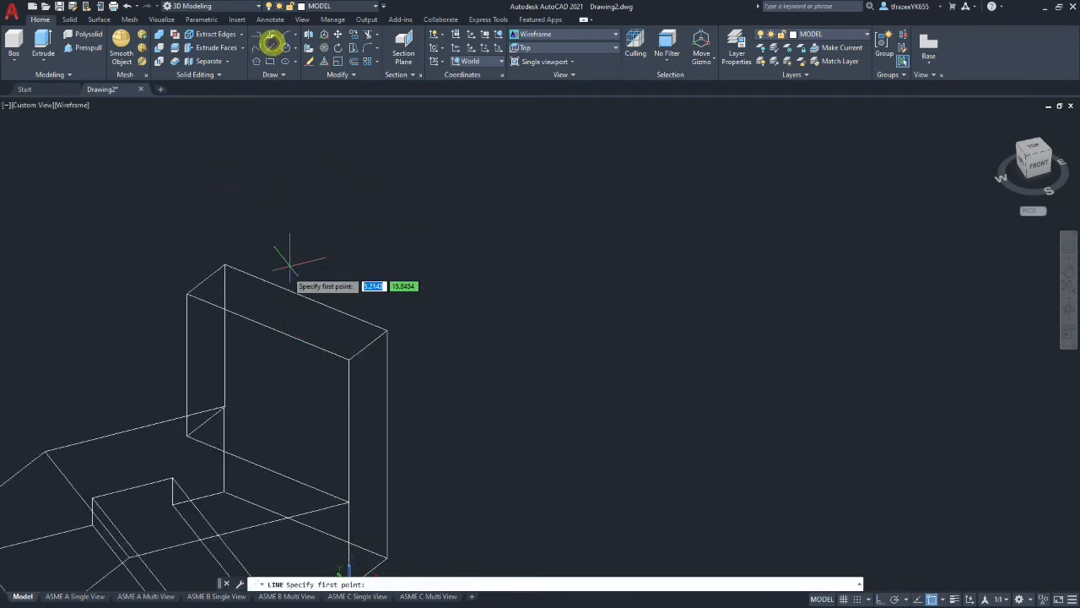
pyautogui.click(224, 267)
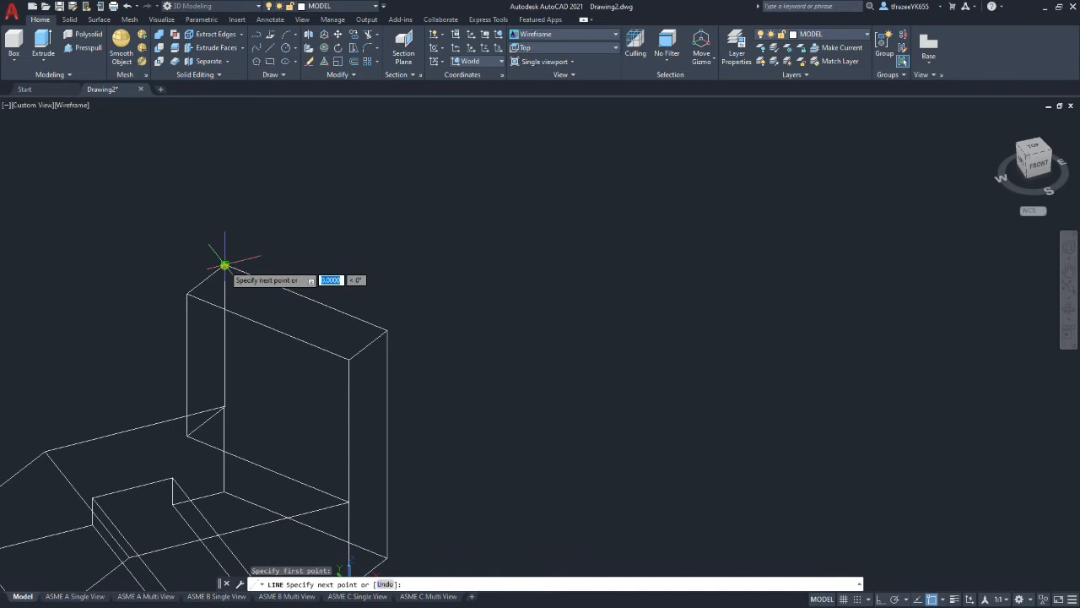
pyautogui.click(386, 330)
pyautogui.press('Return')
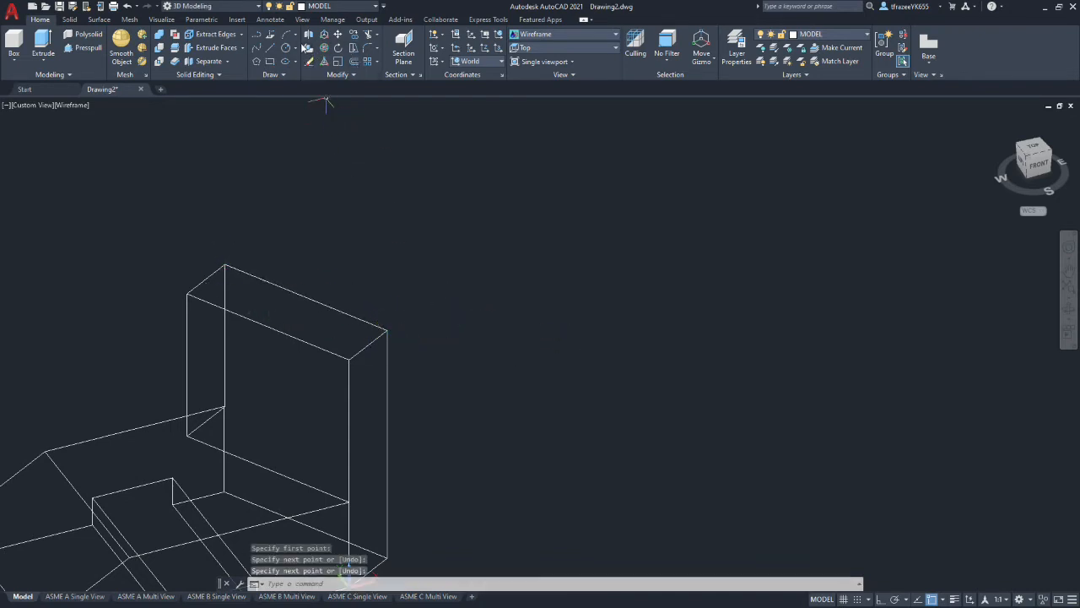
# Offset the line on the block's back top edge by 1 unit, once outward and once inward across the top face
pyautogui.click(354, 61)
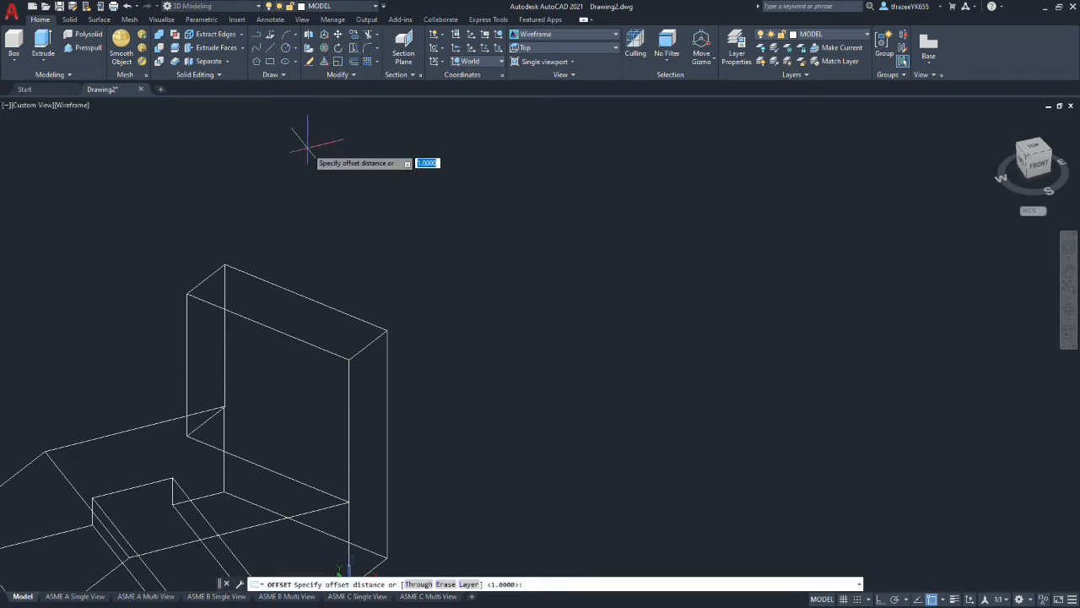
pyautogui.press('Return')
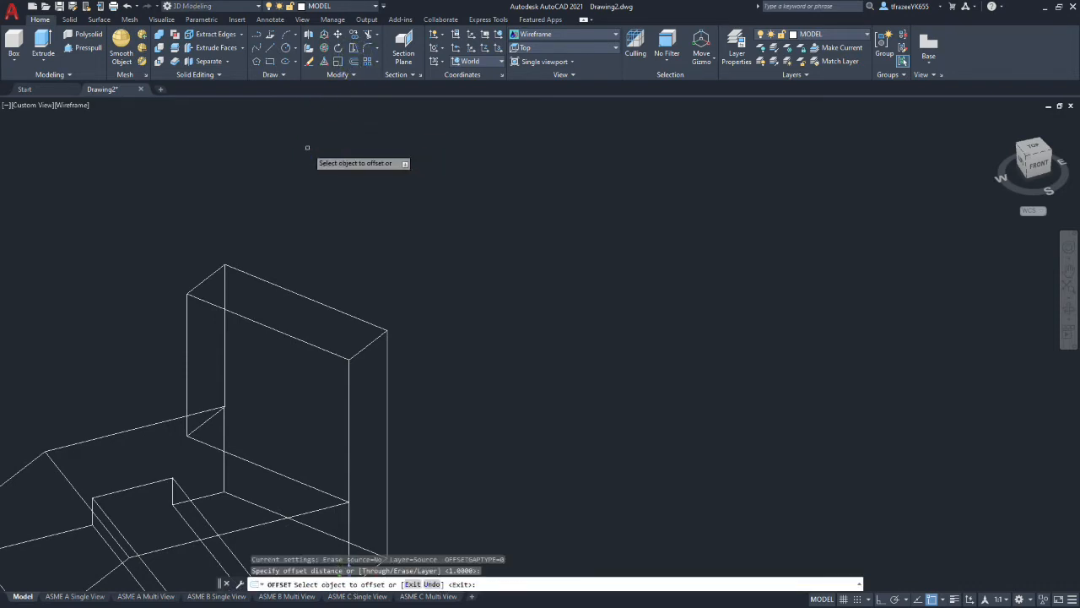
pyautogui.click(301, 294)
pyautogui.click(297, 287)
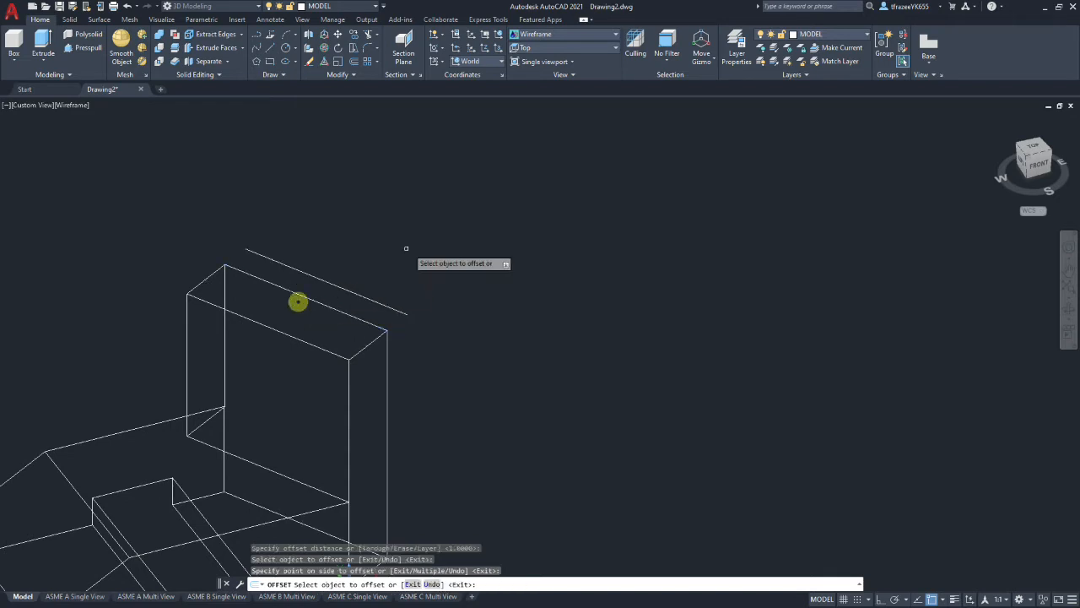
pyautogui.click(309, 299)
pyautogui.click(296, 324)
pyautogui.press('Escape')
# Erase the offset line lying outside the block, behind its top face
pyautogui.click(354, 287)
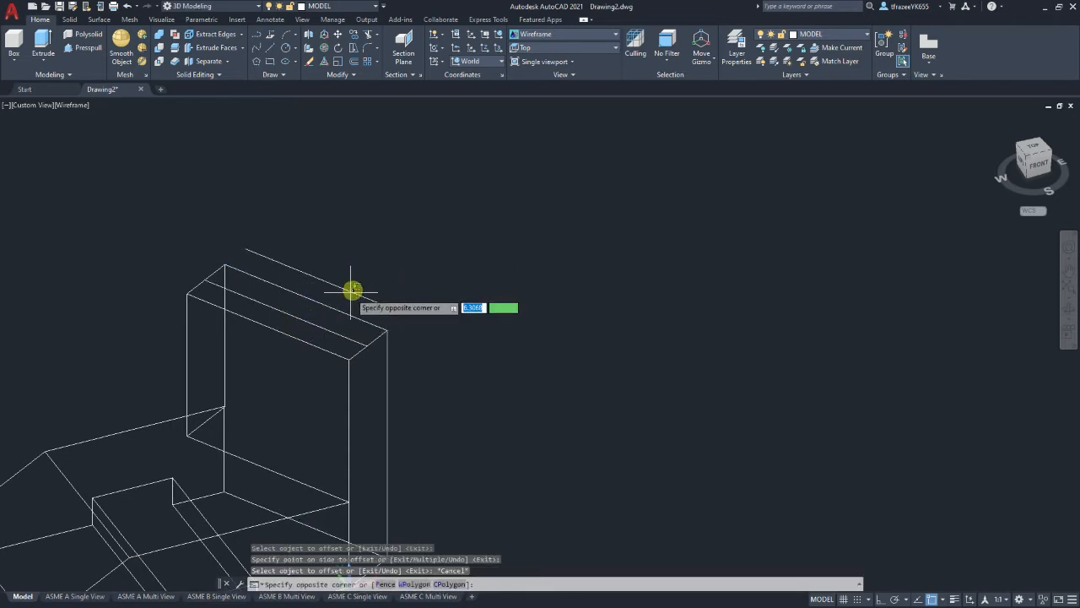
pyautogui.click(351, 289)
pyautogui.press('Delete')
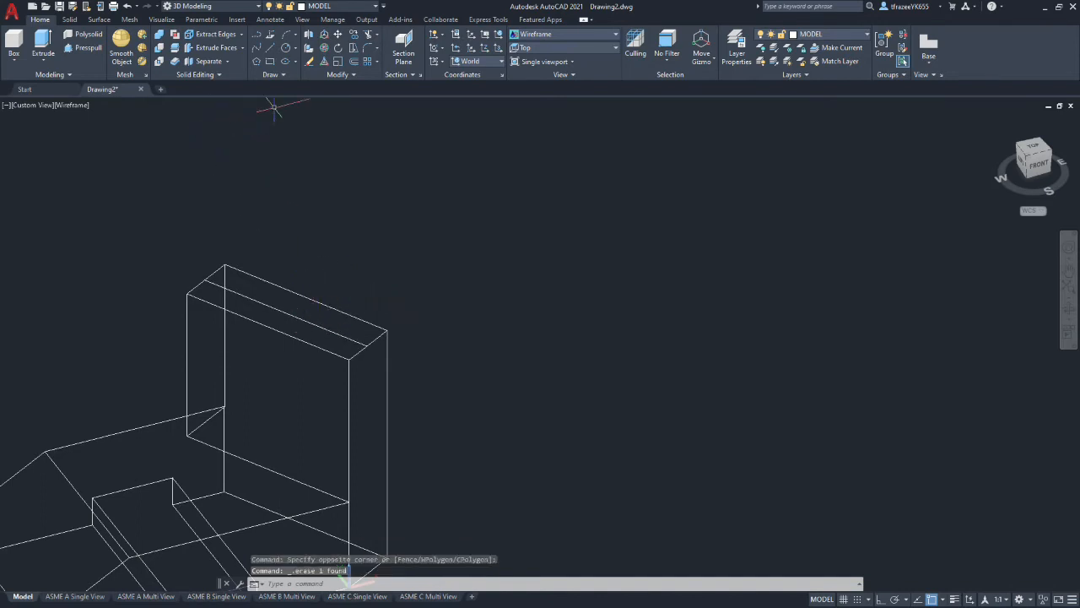
# Draw a short line along the top face's west end, from the inner offset line's endpoint to the back corner
pyautogui.scroll(5, 275, 105)
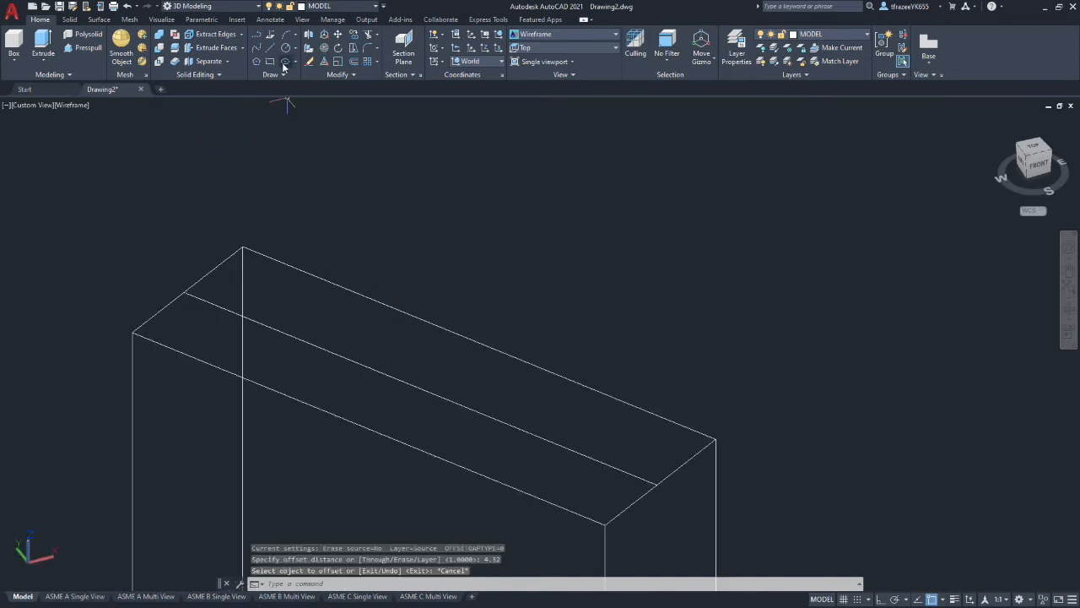
pyautogui.click(257, 35)
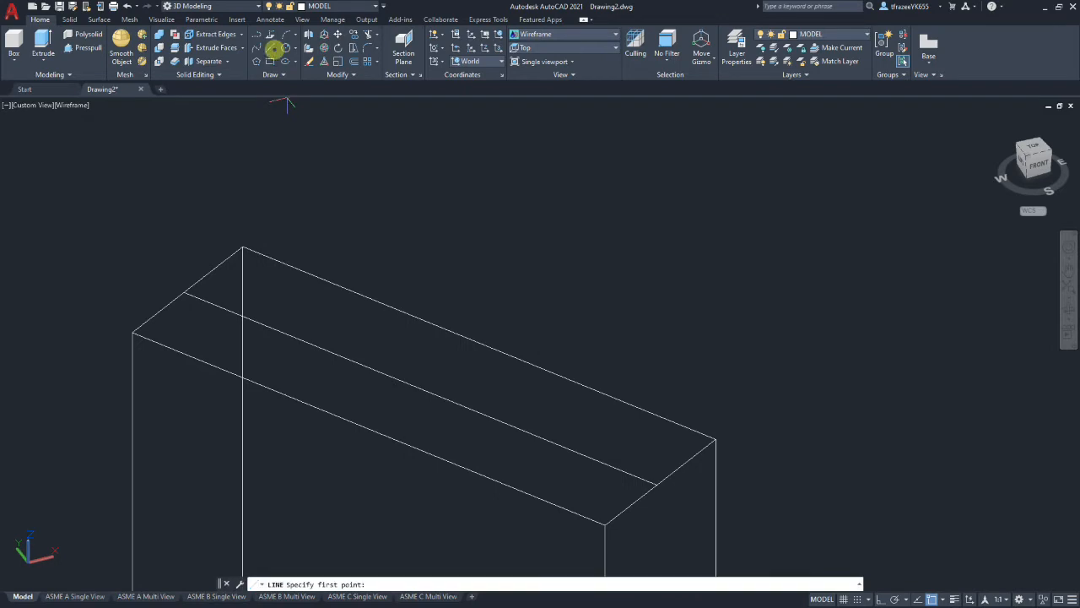
pyautogui.click(184, 295)
pyautogui.click(243, 247)
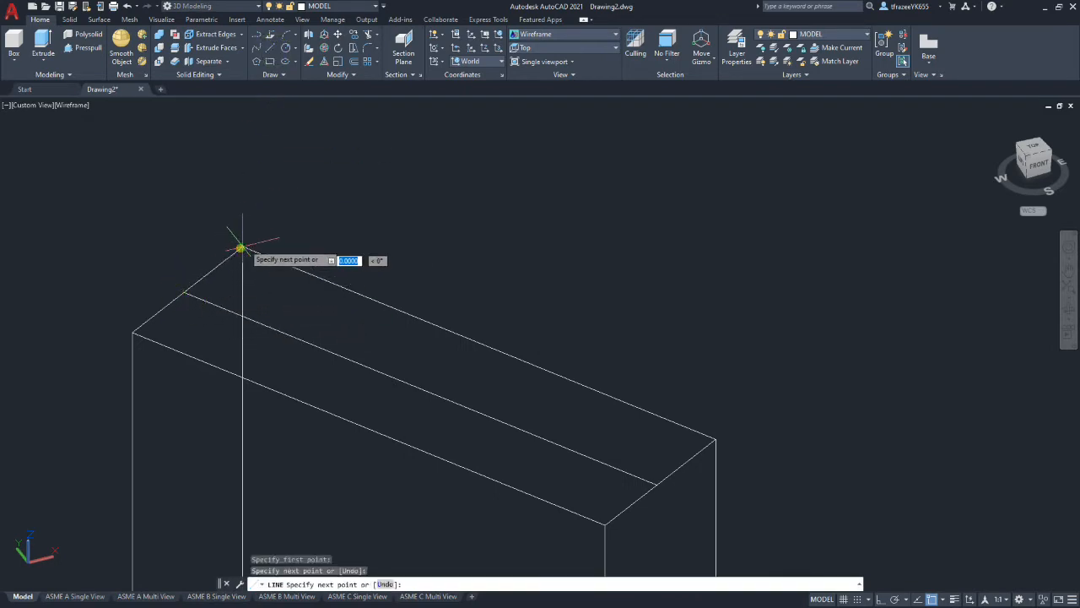
pyautogui.press('Return')
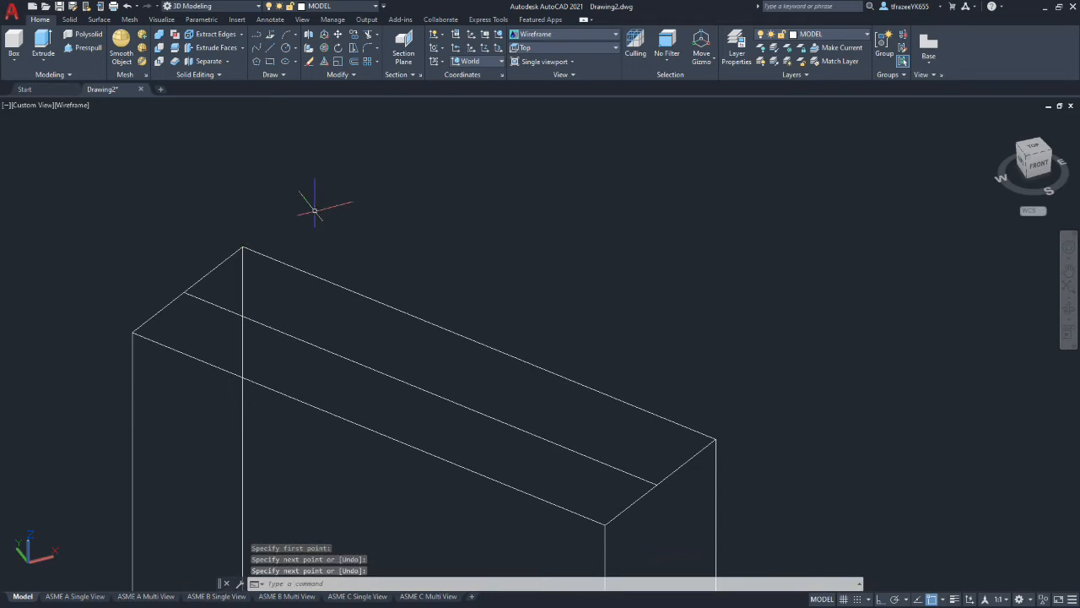
# Offset the short end line 4.32 units along the block's top face toward the opposite end
pyautogui.click(352, 64)
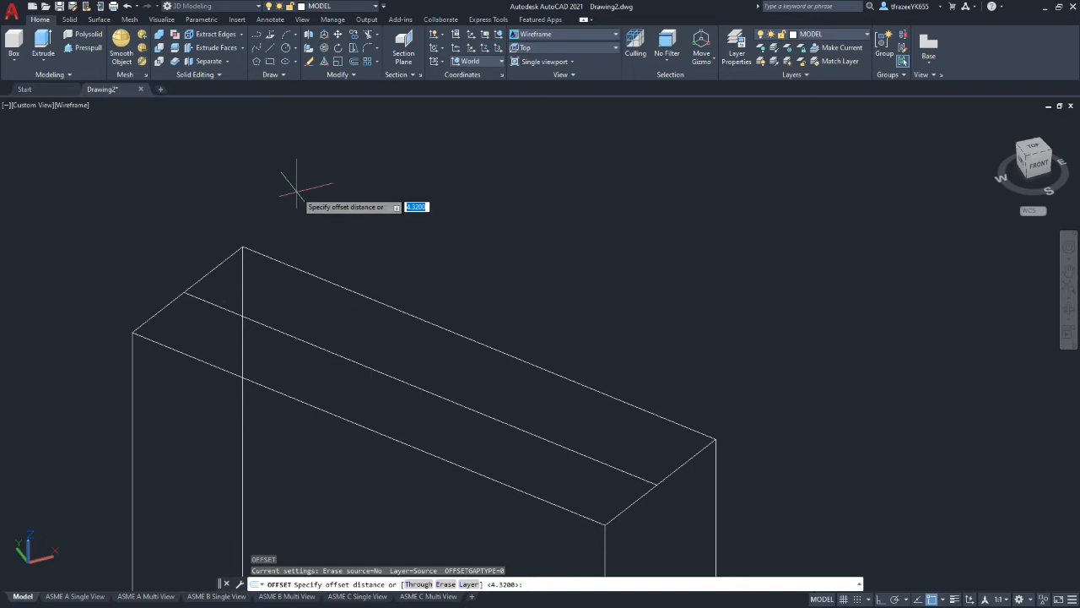
pyautogui.write('4.32')
pyautogui.press('Return')
pyautogui.click(232, 254)
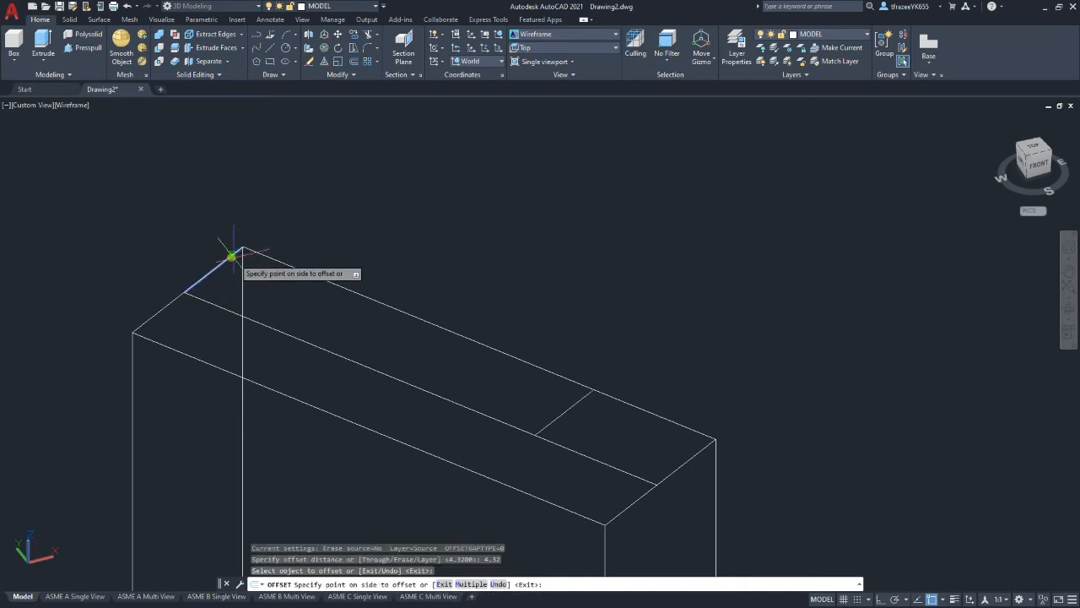
pyautogui.click(411, 356)
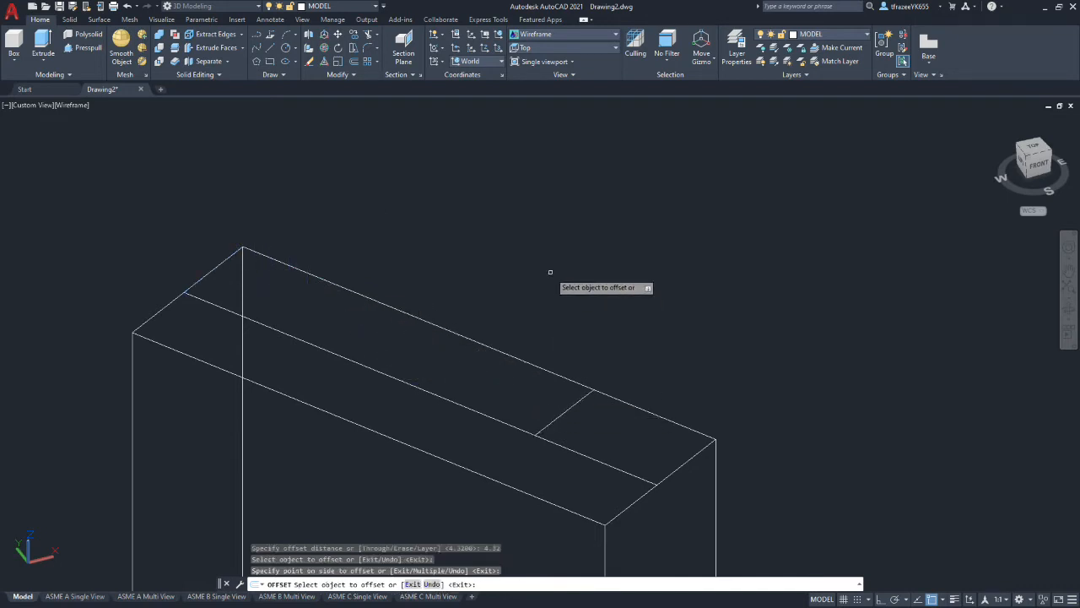
pyautogui.press('Return')
# Offset the new cross line 3 units back toward the west end of the block's top face
pyautogui.press('Return')
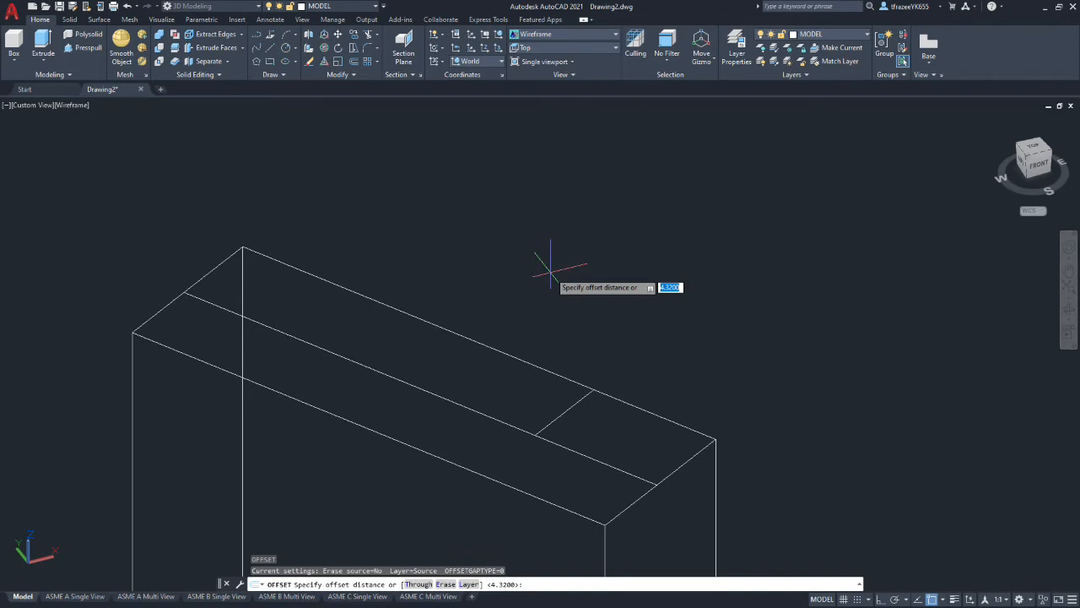
pyautogui.write('3')
pyautogui.press('Return')
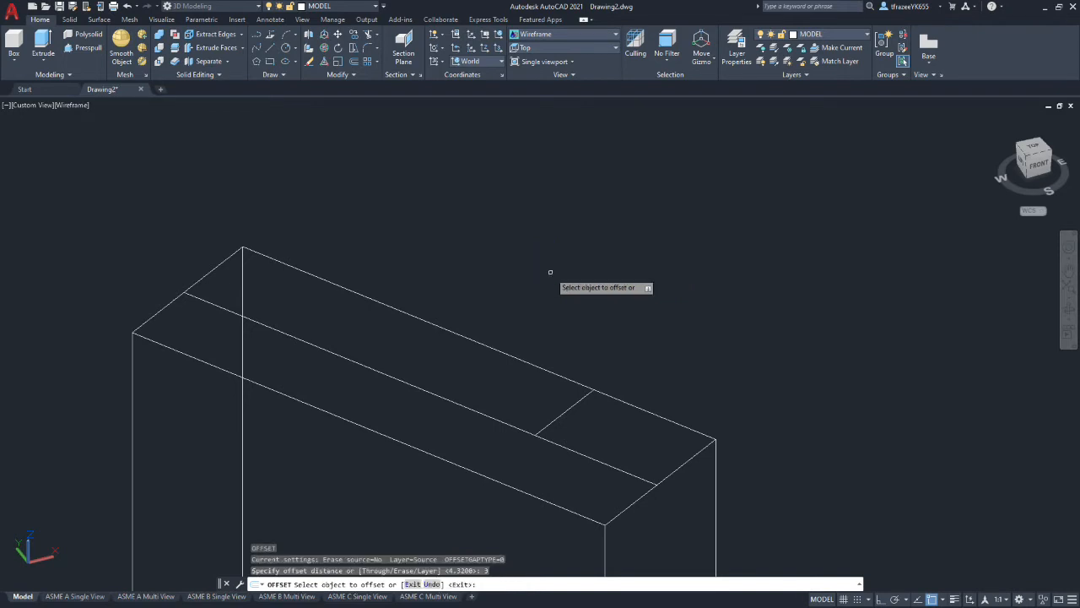
pyautogui.click(569, 411)
pyautogui.click(488, 381)
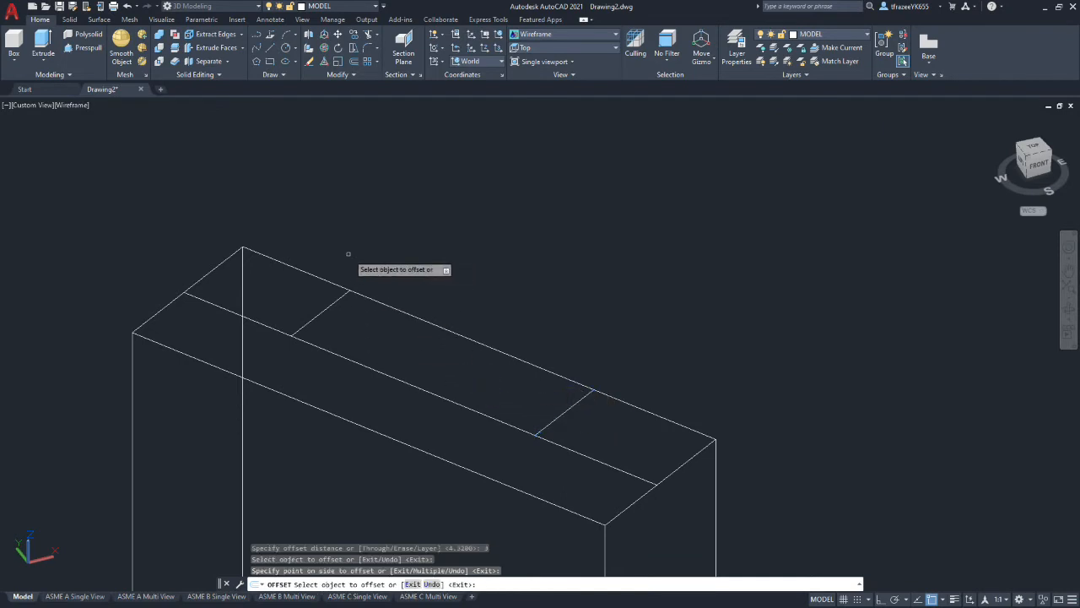
# Trim the line portions beyond the two cross lines, leaving a 3 by 1 rectangular outline against the top face's back edge
pyautogui.click(368, 36)
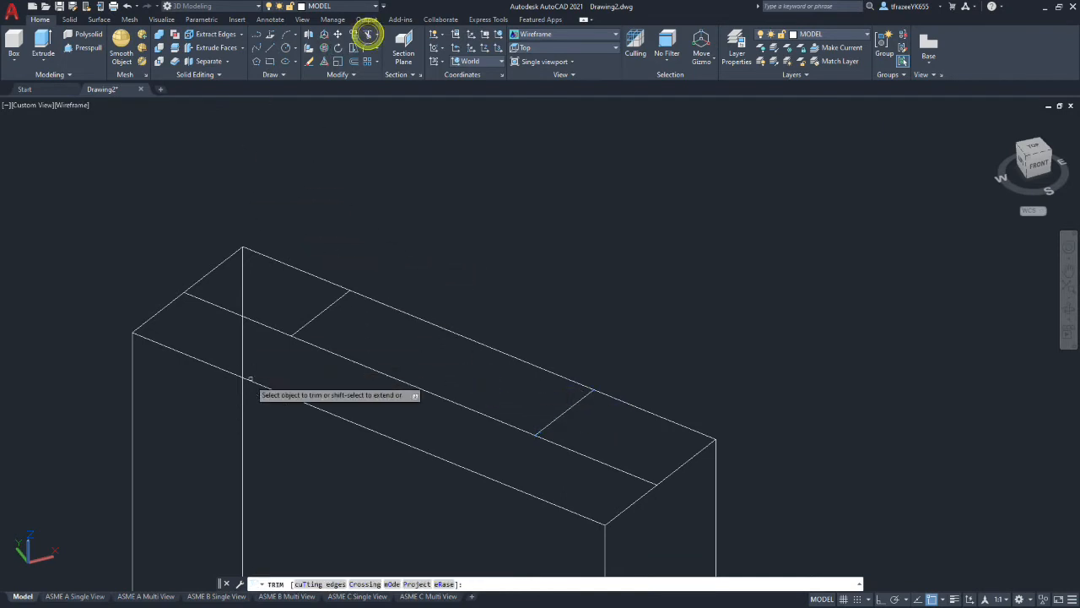
pyautogui.click(272, 328)
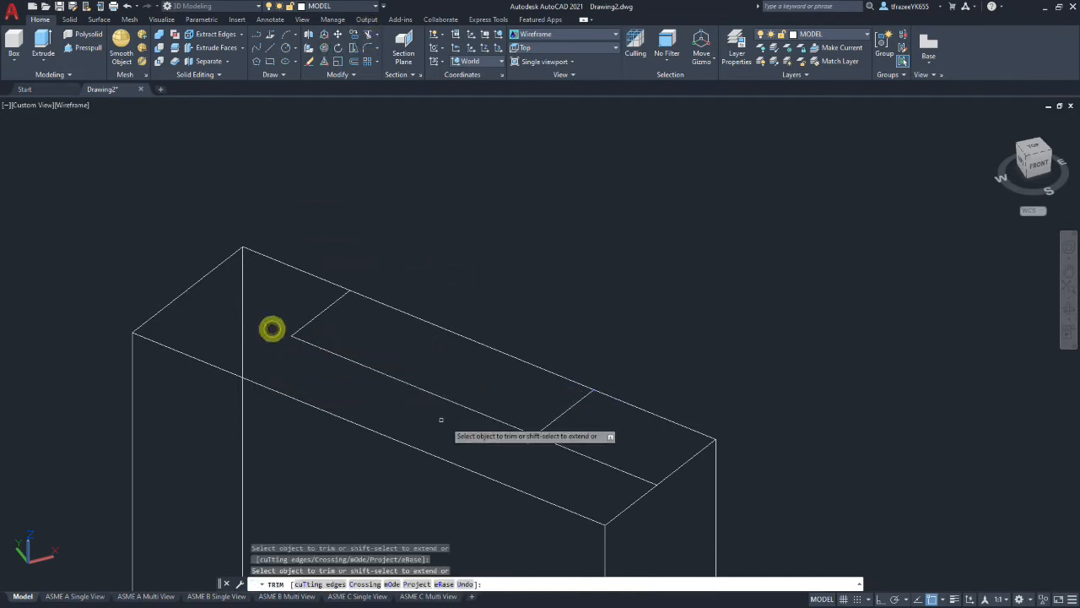
pyautogui.click(562, 447)
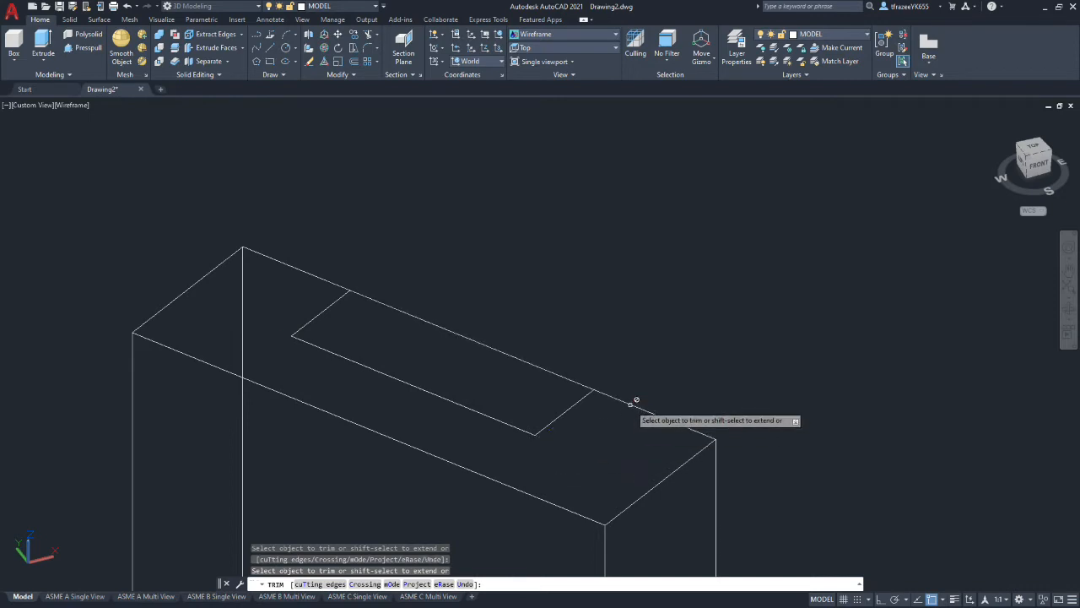
pyautogui.click(631, 402)
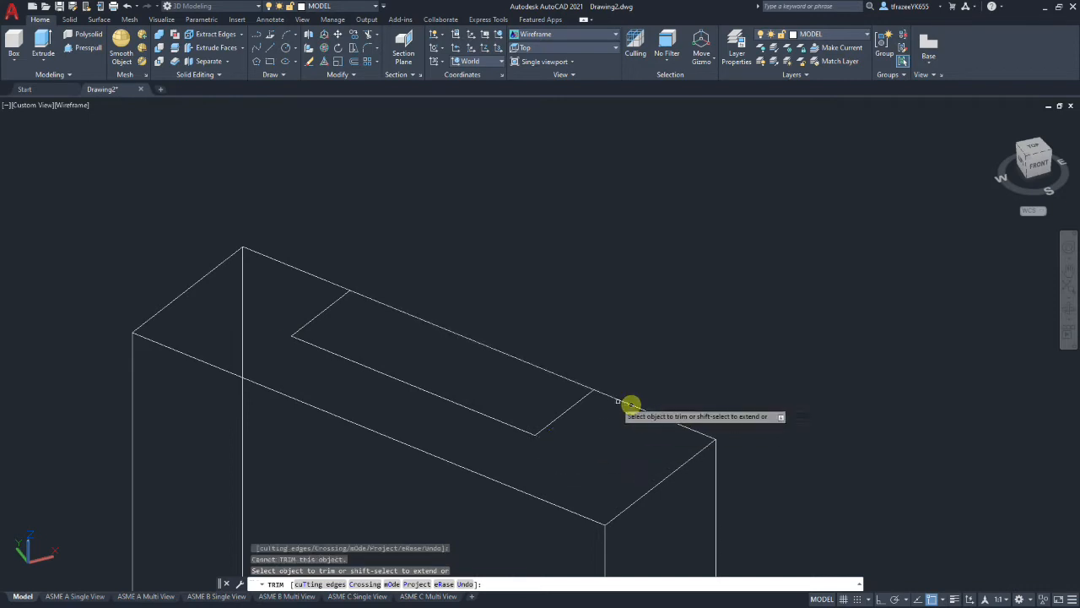
pyautogui.click(328, 280)
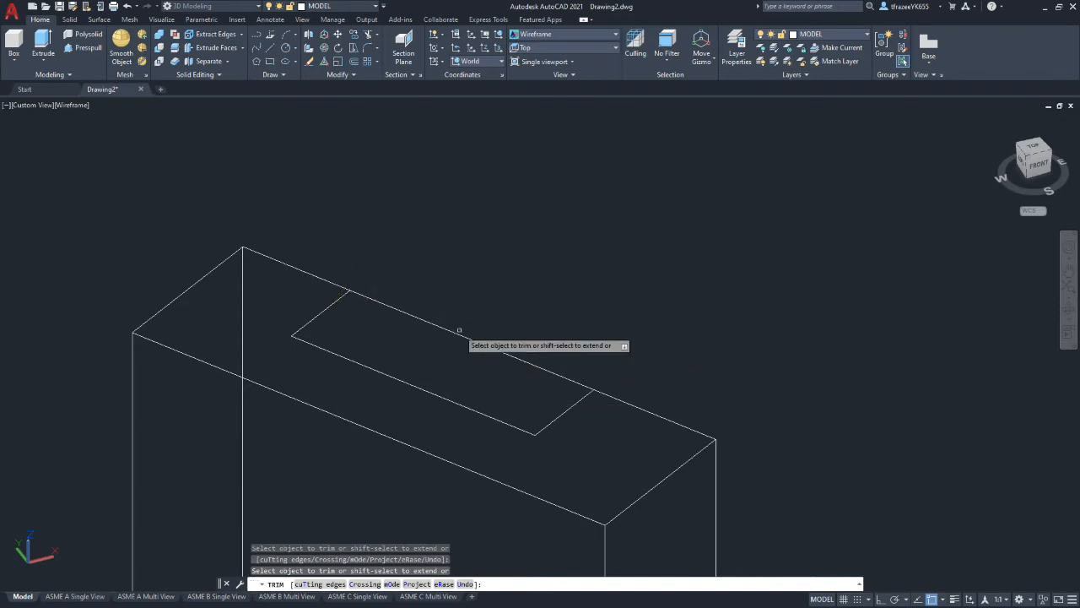
pyautogui.scroll(-6, 458, 332)
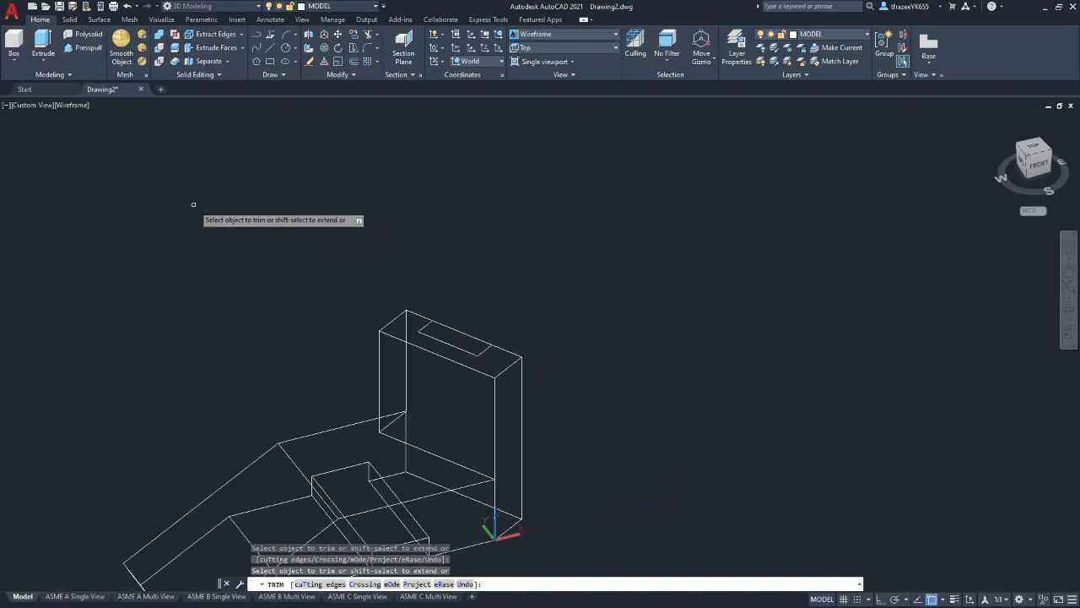
pyautogui.press('Escape')
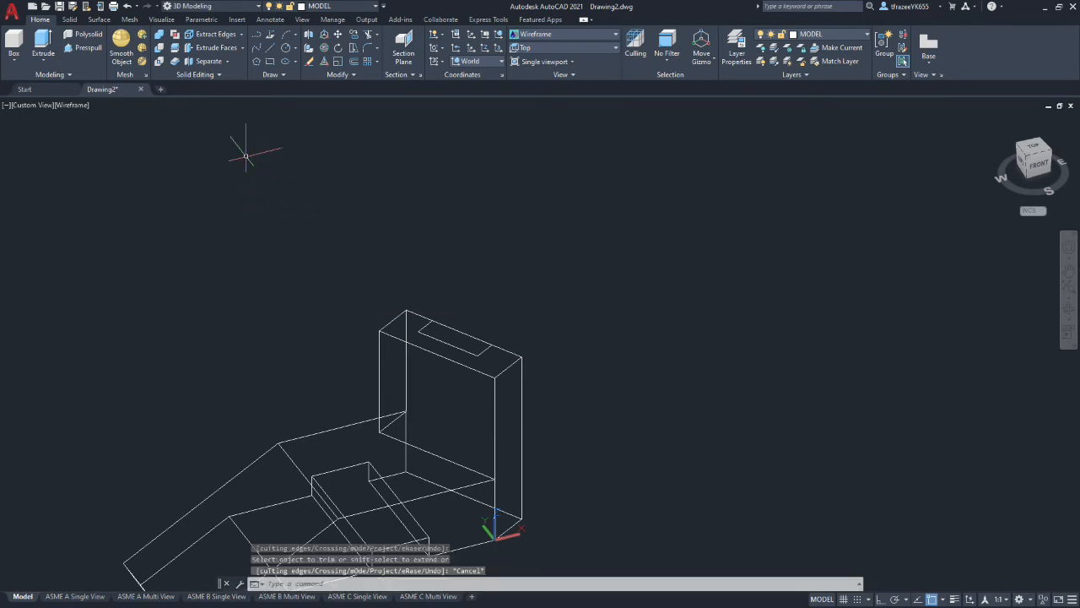
# Press-pull the 3 by 1 rectangle on the block's top face 8 units downward to cut the slot
pyautogui.click(79, 50)
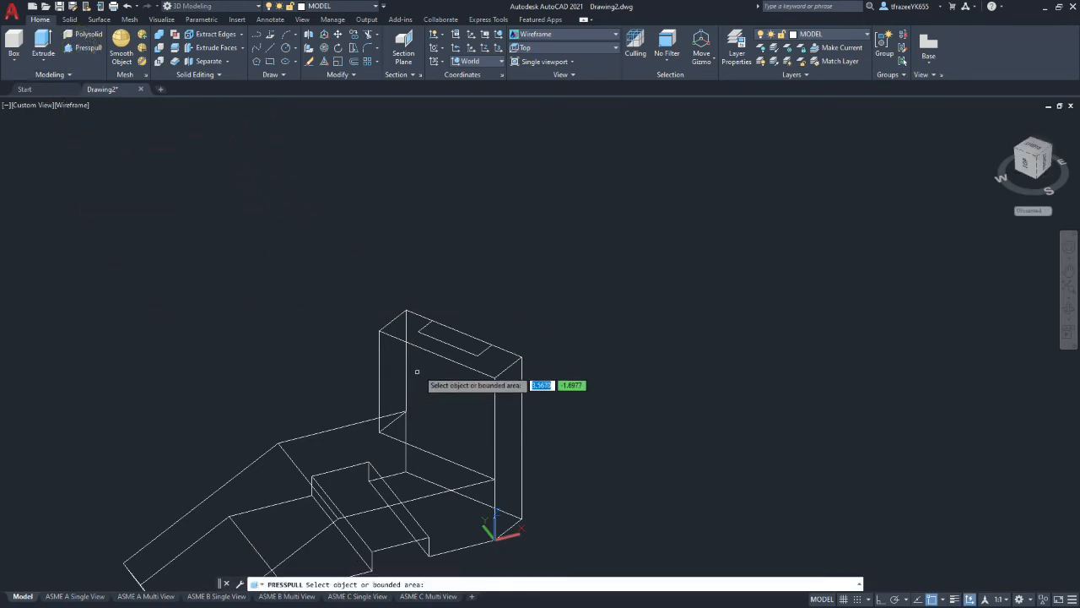
pyautogui.click(443, 334)
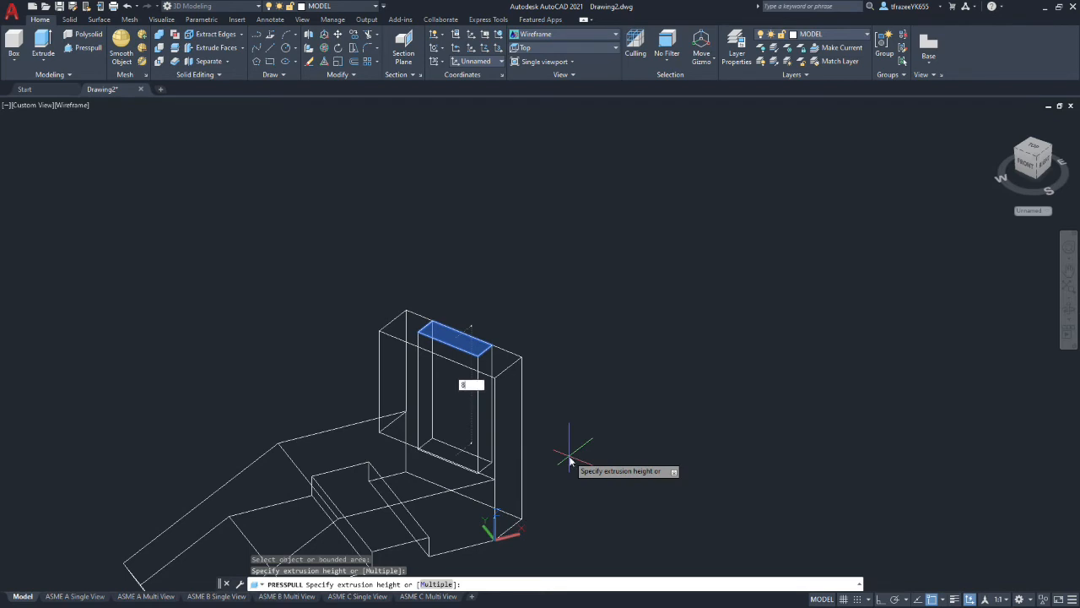
pyautogui.write('8')
pyautogui.press('Return')
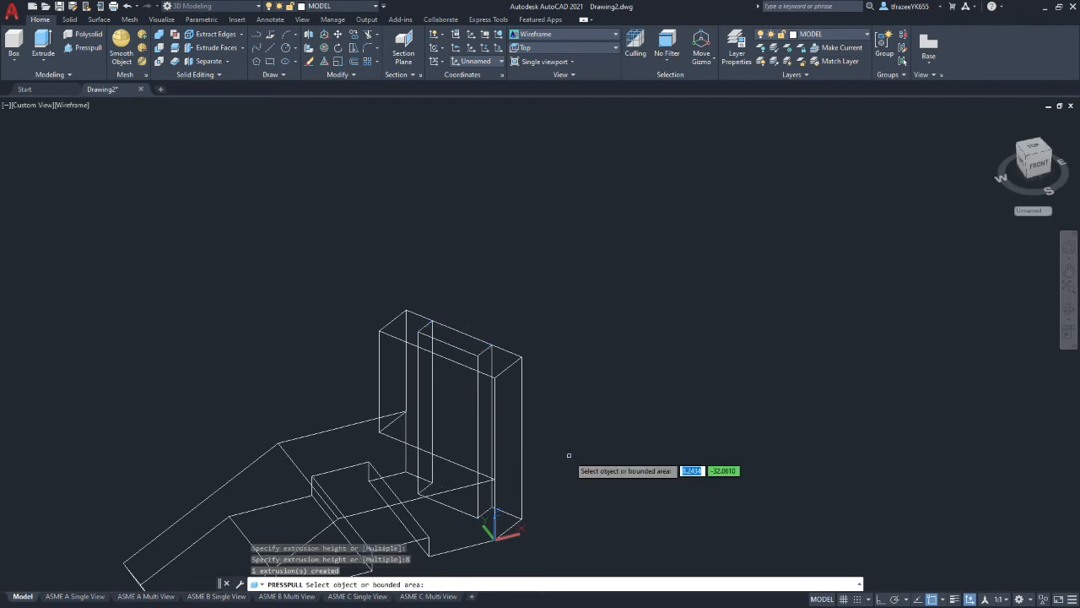
pyautogui.press('Return')
# Delete the leftover construction lines on the upright block's top face around the slot opening
pyautogui.click(461, 327)
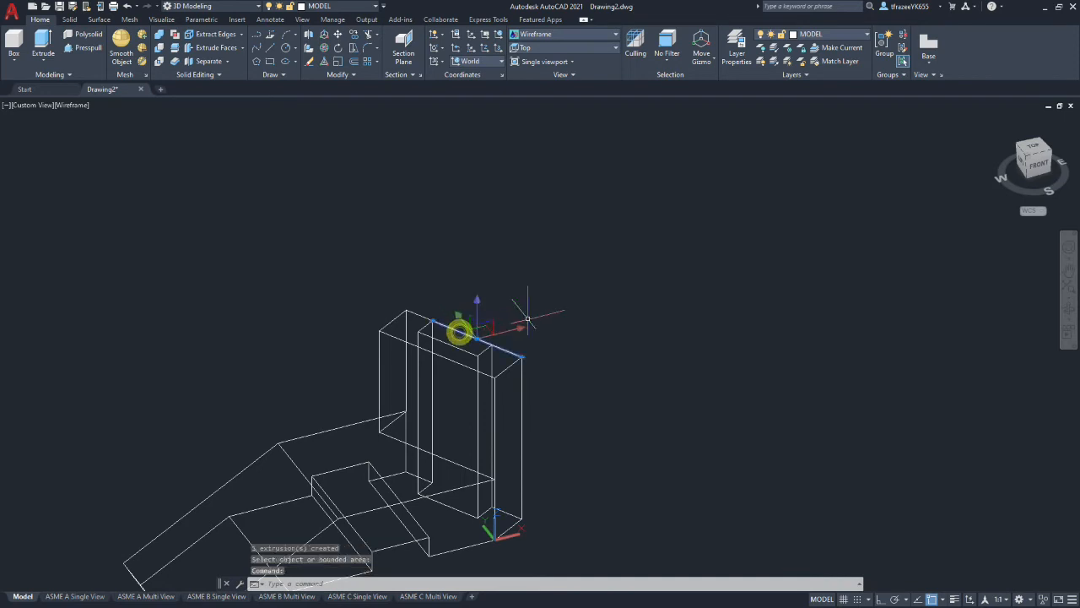
pyautogui.press('Delete')
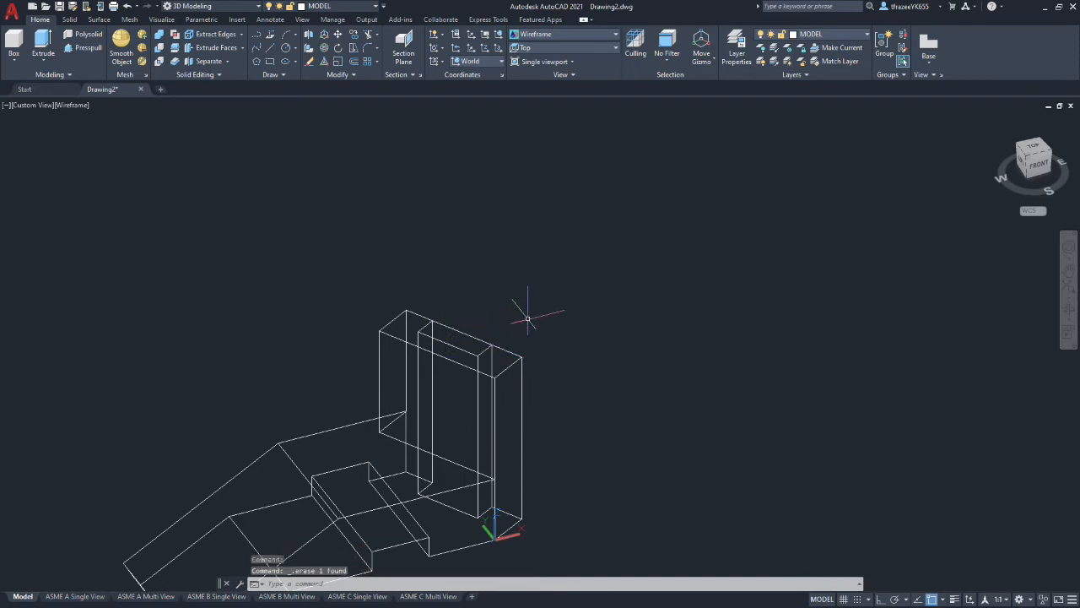
pyautogui.click(457, 330)
pyautogui.press('Delete')
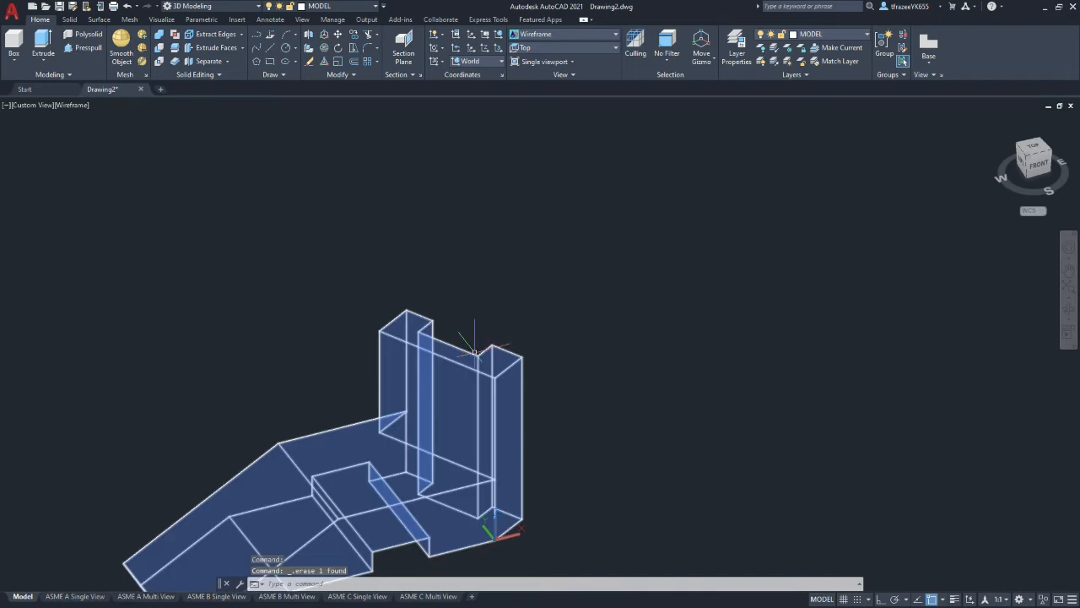
pyautogui.click(482, 350)
pyautogui.press('Delete')
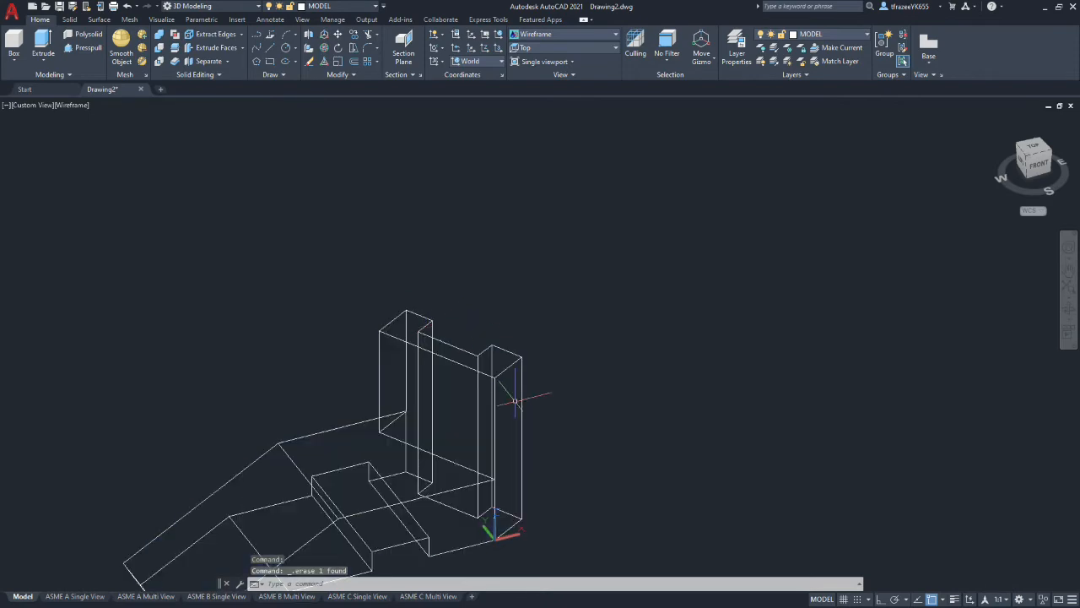
# Examine the slotted block and the notched, angled base from several angles and distances
pyautogui.moveTo(554, 426)
pyautogui.keyDown('shift'); pyautogui.mouseDown(button='middle')
pyautogui.moveTo(456, 405)
pyautogui.moveTo(349, 405)
pyautogui.moveTo(371, 456)
pyautogui.moveTo(518, 460)
pyautogui.moveTo(546, 445)
pyautogui.mouseUp(button='middle'); pyautogui.keyUp('shift')
pyautogui.press('Escape')
pyautogui.scroll(-5, 406, 422)
pyautogui.scroll(10, 379, 488)
pyautogui.scroll(-7, 380, 488)
pyautogui.scroll(2, 490, 439)
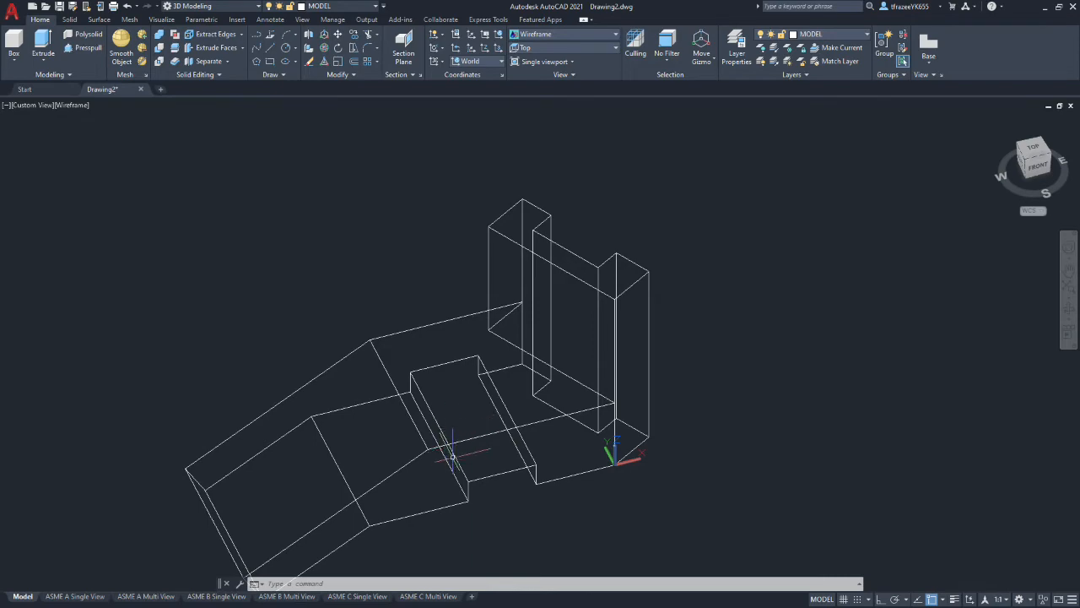
pyautogui.keyDown('shift'); pyautogui.moveTo(480, 493); pyautogui.dragTo(527, 483, button='middle'); pyautogui.keyUp('shift')
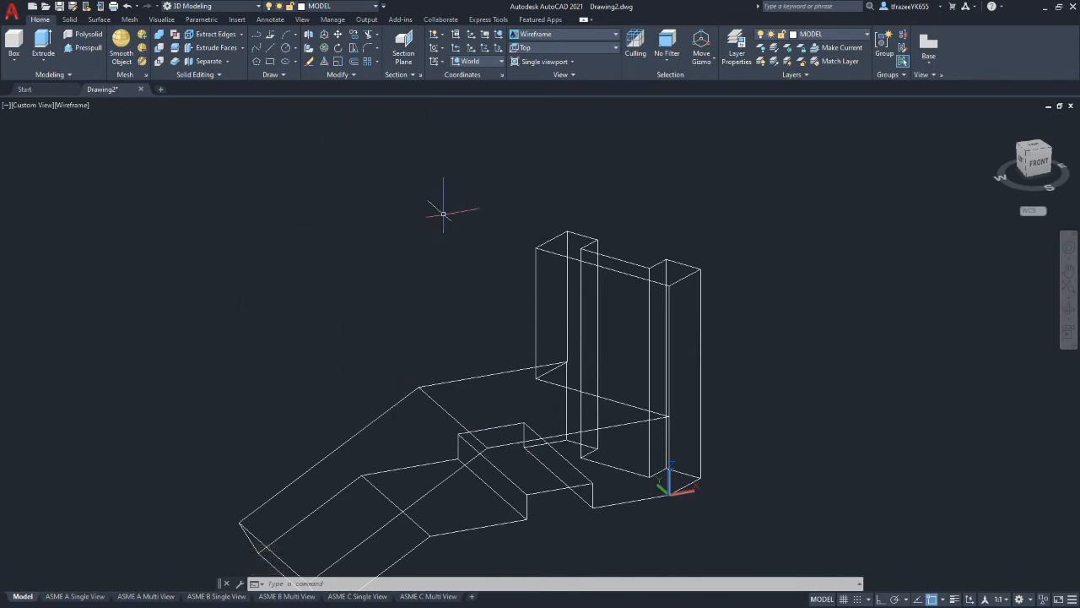
pyautogui.scroll(5, 482, 233)
pyautogui.scroll(-8, 579, 338)
pyautogui.scroll(3, 580, 348)
pyautogui.moveTo(580, 348)
pyautogui.keyDown('shift'); pyautogui.mouseDown(button='middle')
pyautogui.moveTo(605, 337)
pyautogui.moveTo(611, 374)
pyautogui.moveTo(571, 366)
pyautogui.mouseUp(button='middle'); pyautogui.keyUp('shift')
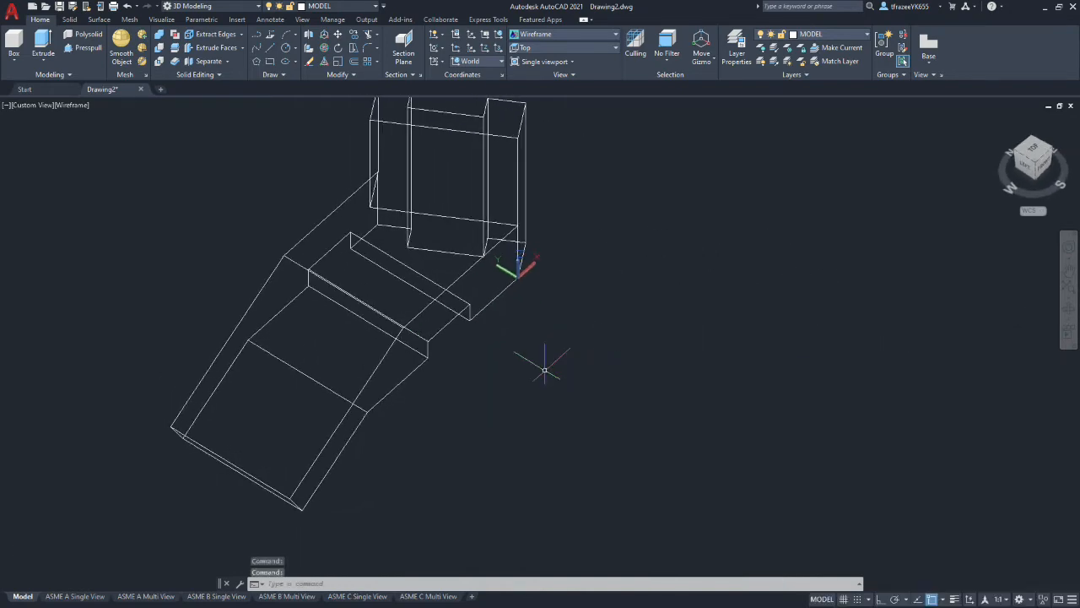
# With ortho on, draw a line from the base top's front east corner across the base along the Y direction
pyautogui.click(270, 49)
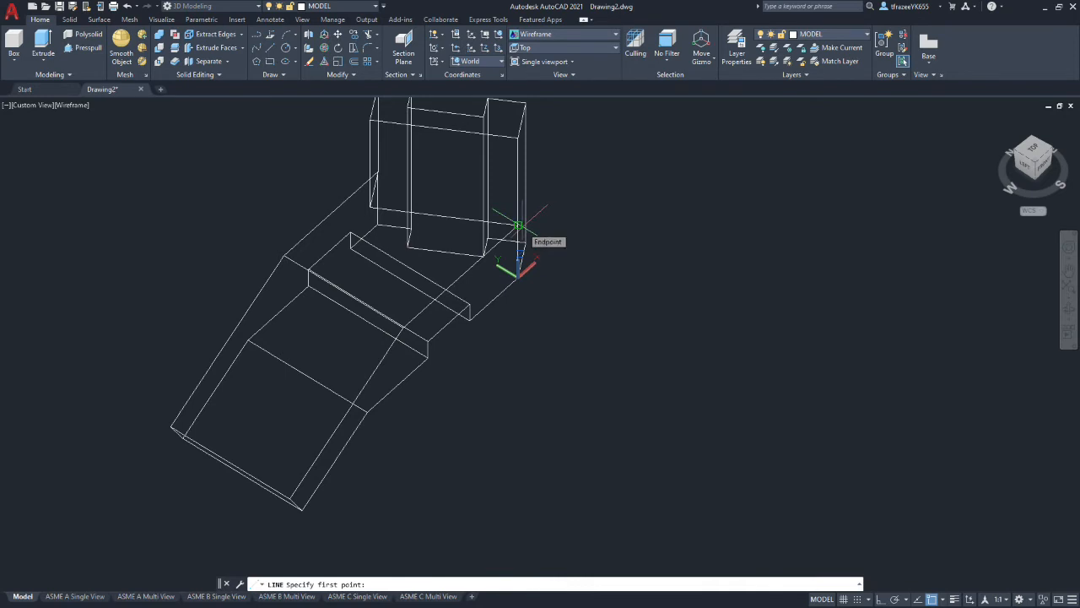
pyautogui.click(518, 225)
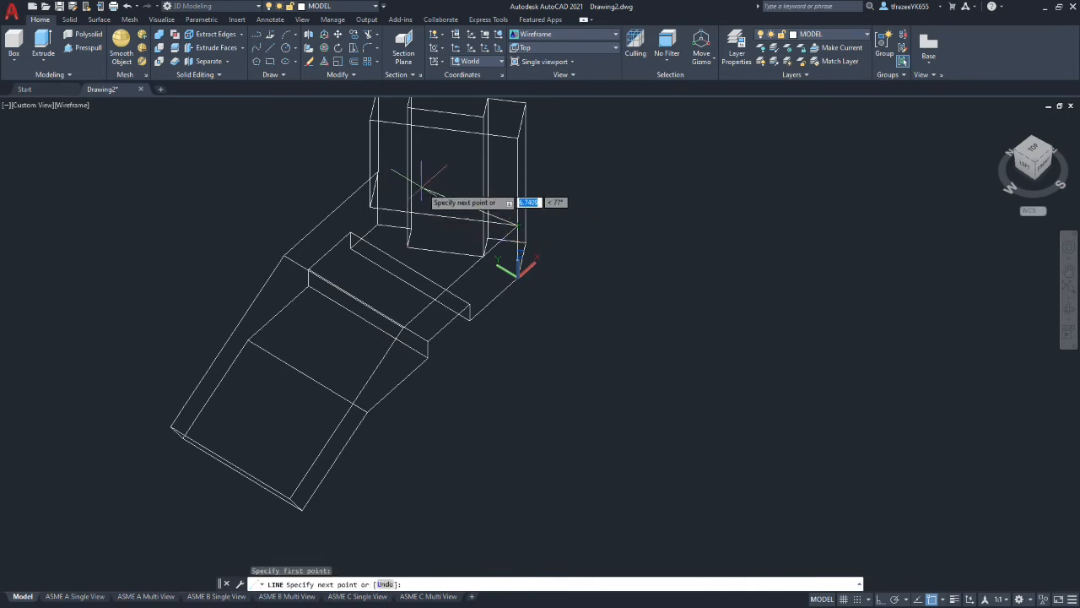
pyautogui.click(880, 598)
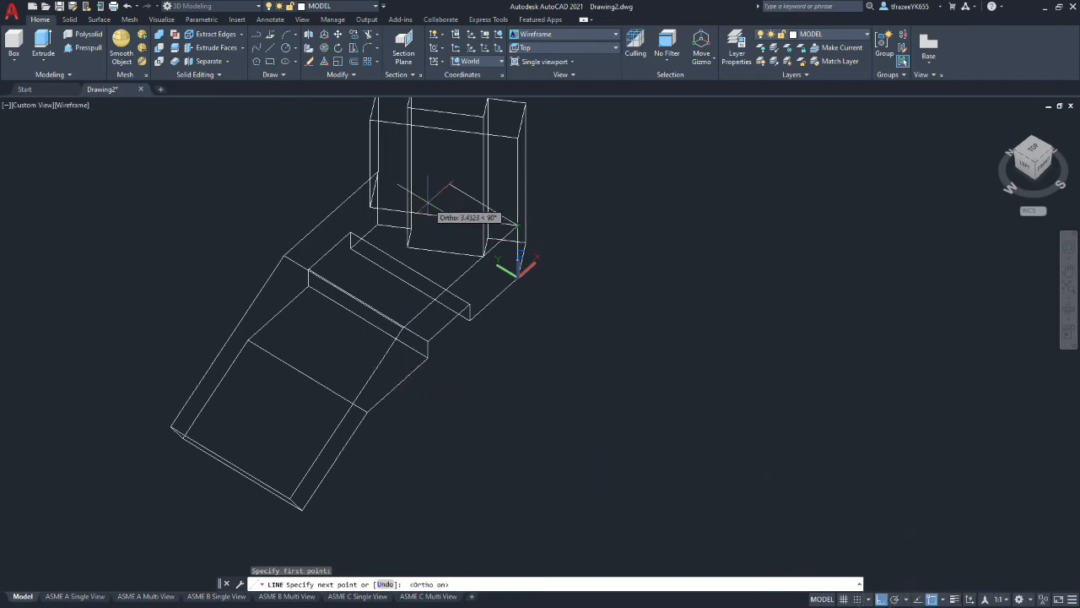
pyautogui.click(289, 133)
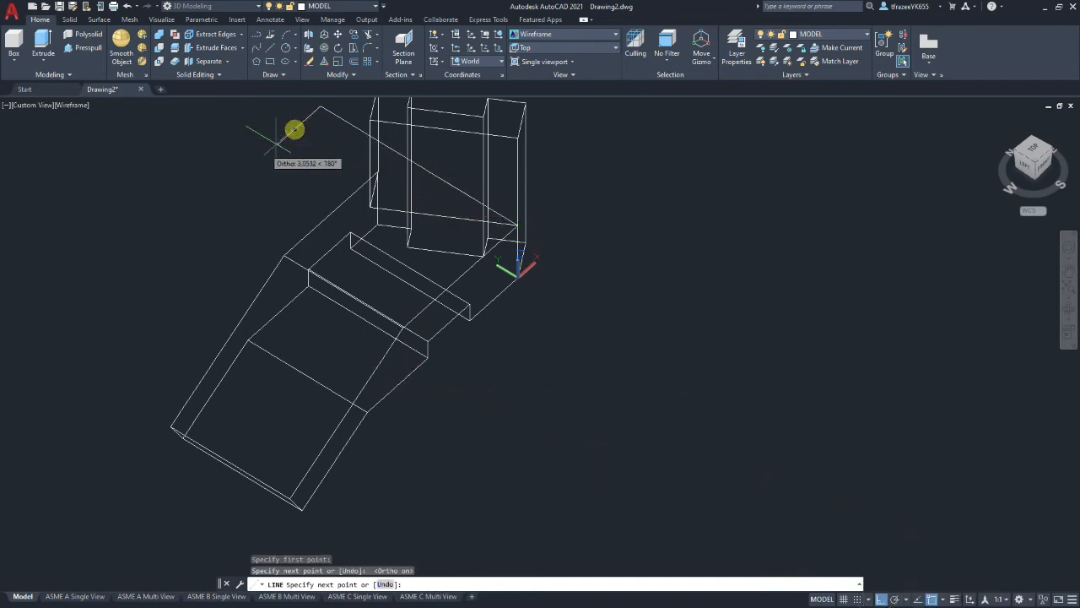
pyautogui.press('Escape')
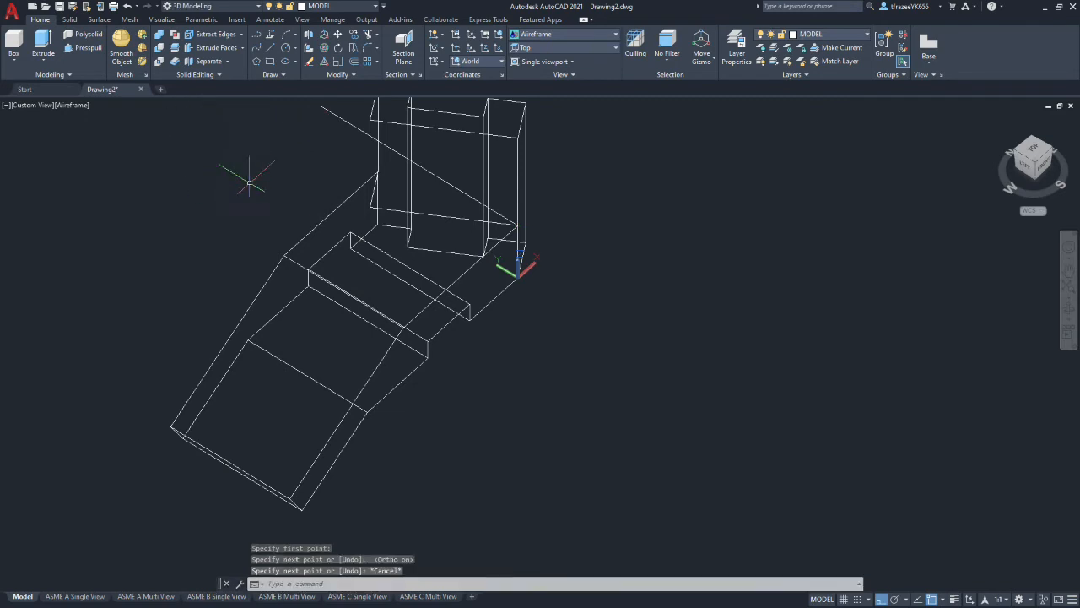
# Draw a second line about 21 units long from the same corner westward along the base's front top edge
pyautogui.click(271, 49)
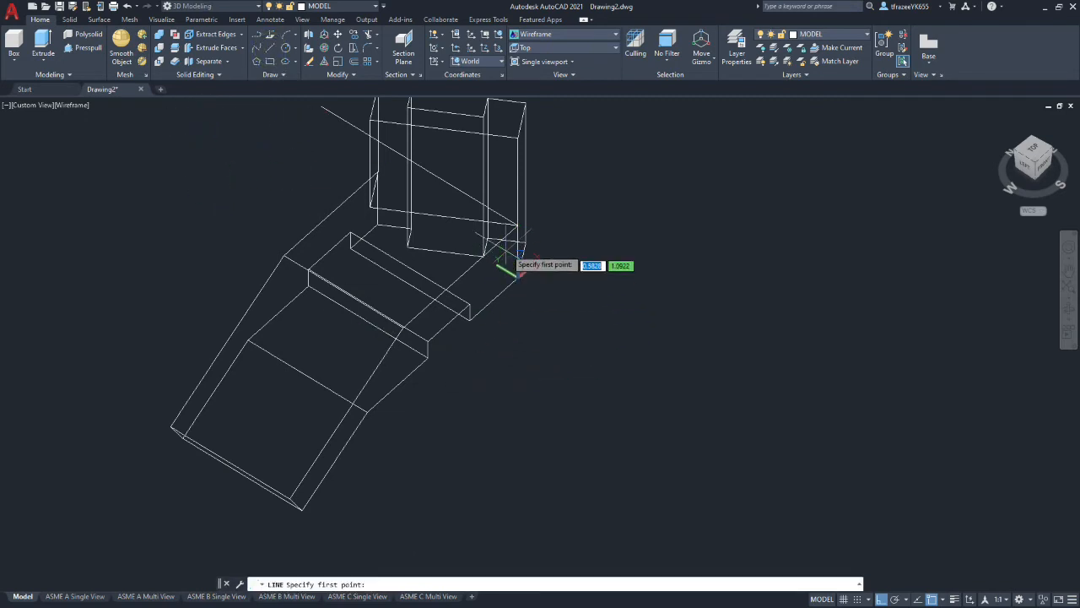
pyautogui.click(518, 226)
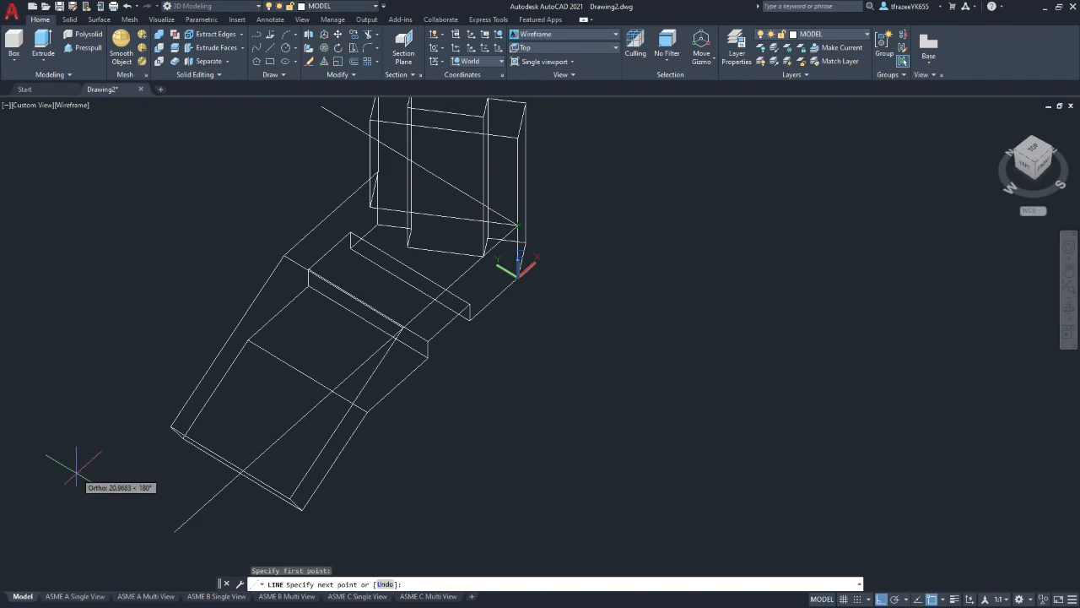
pyautogui.press('Escape')
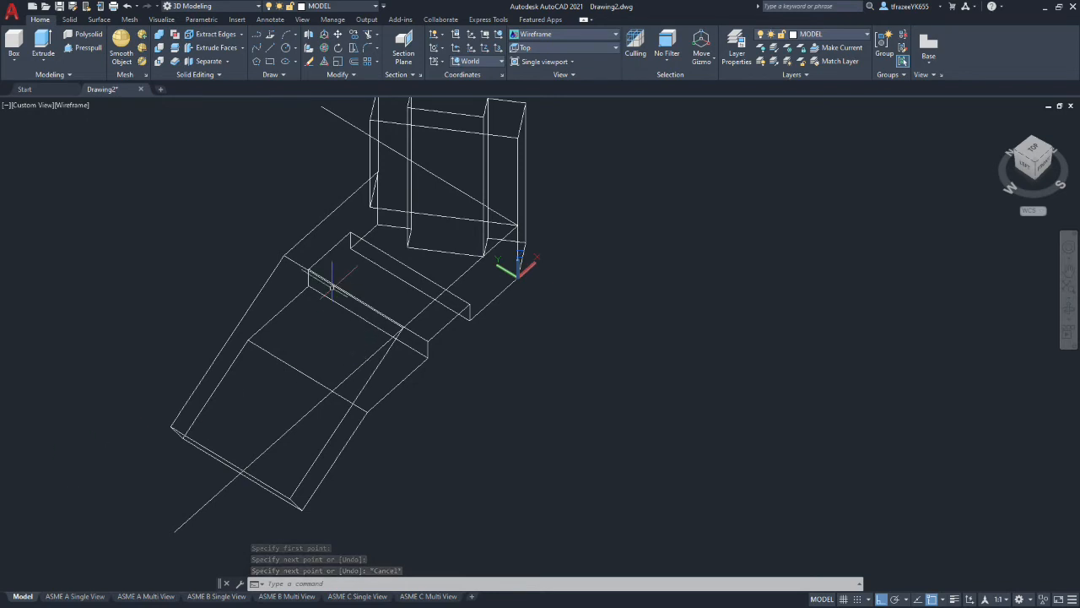
# Offset the cross line 4.7 units west, toward the base's raised middle section
pyautogui.click(352, 59)
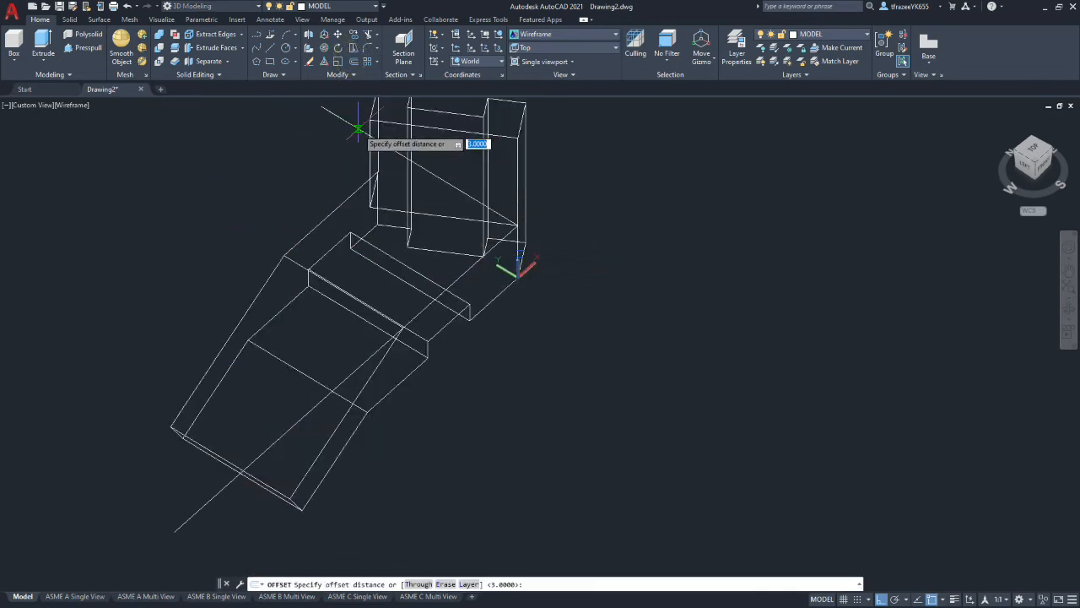
pyautogui.write('4.7')
pyautogui.press('Return')
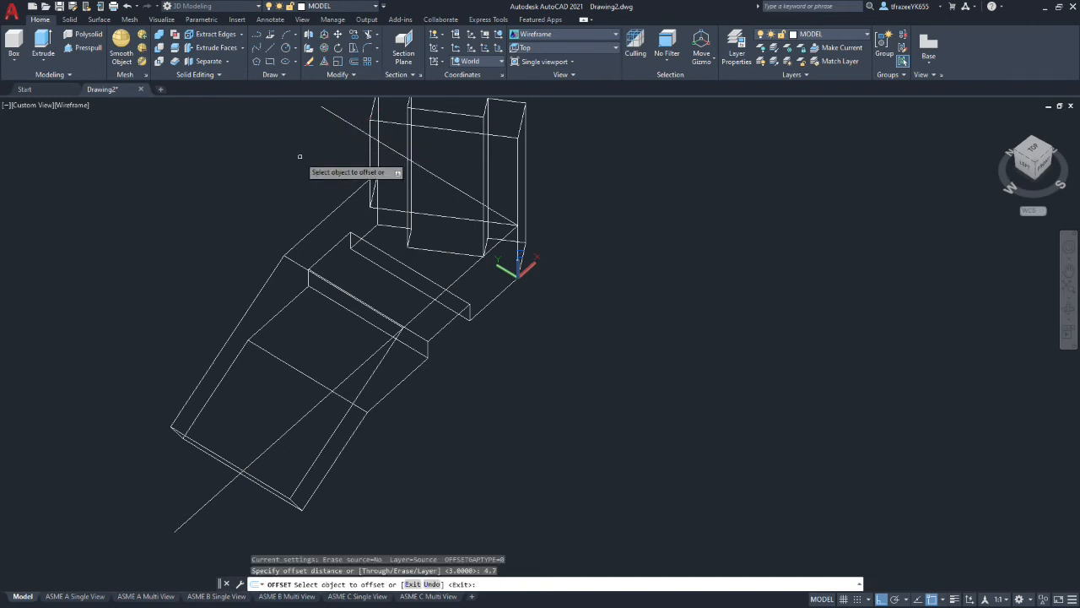
pyautogui.click(339, 116)
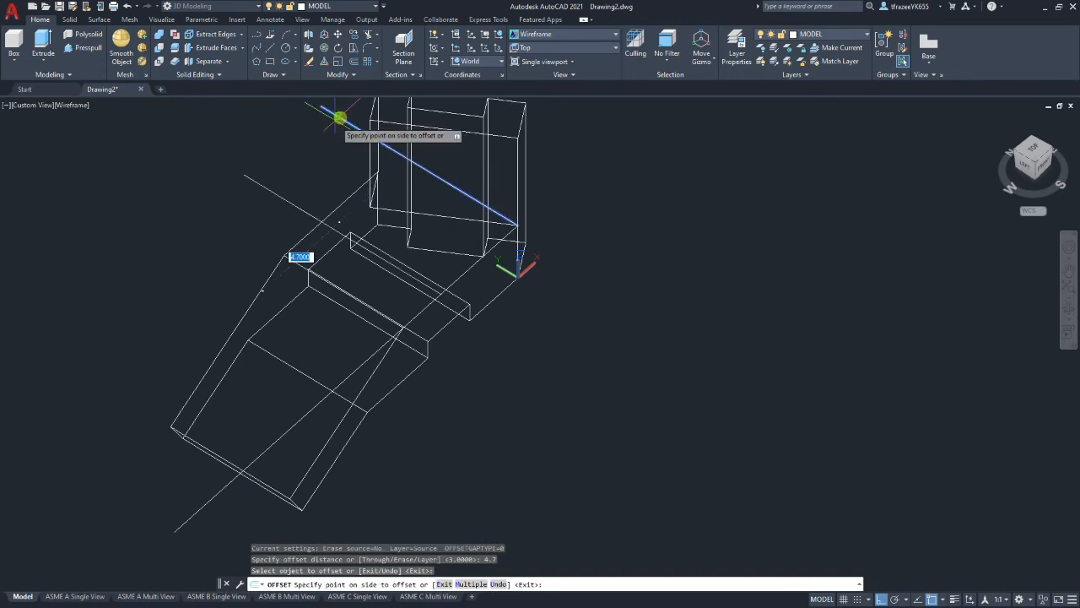
pyautogui.click(306, 145)
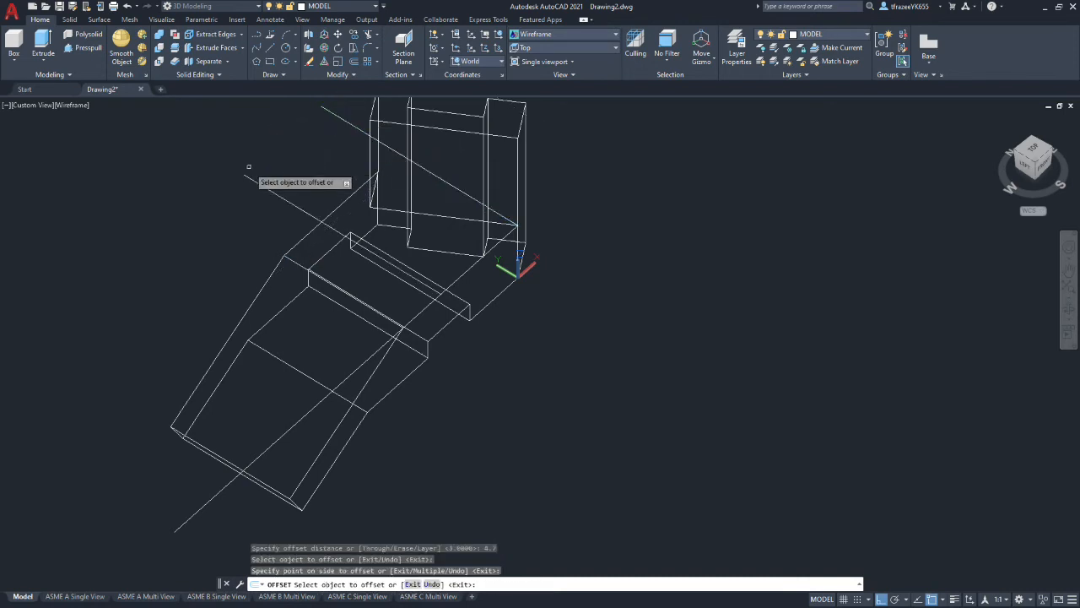
pyautogui.press('Return')
# Offset the long lengthwise line 1.85 units from the front edge toward the back of the base
pyautogui.press('Return')
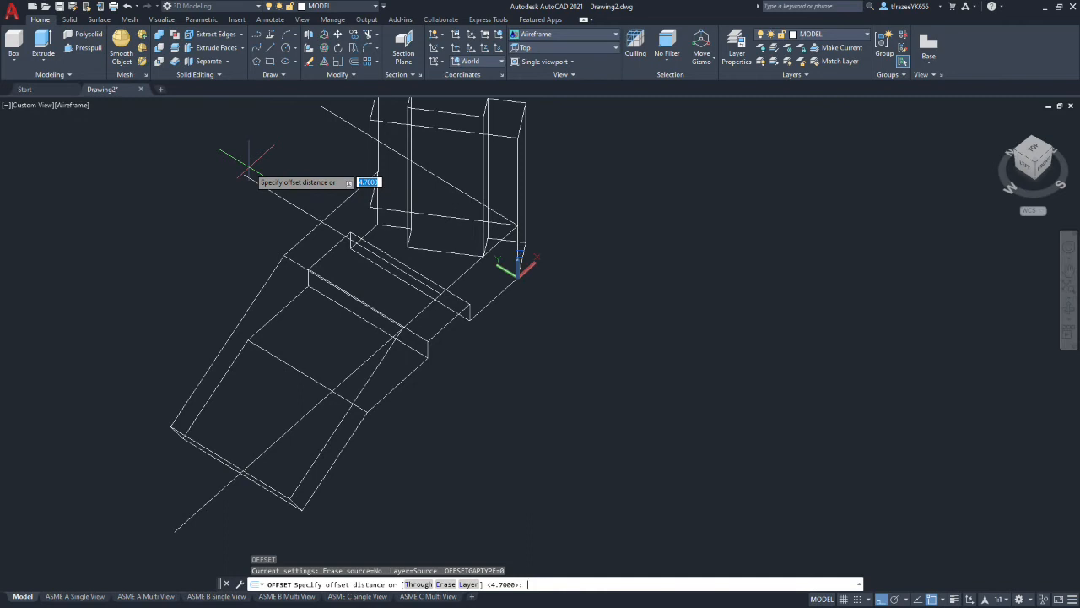
pyautogui.write('1.85')
pyautogui.press('Return')
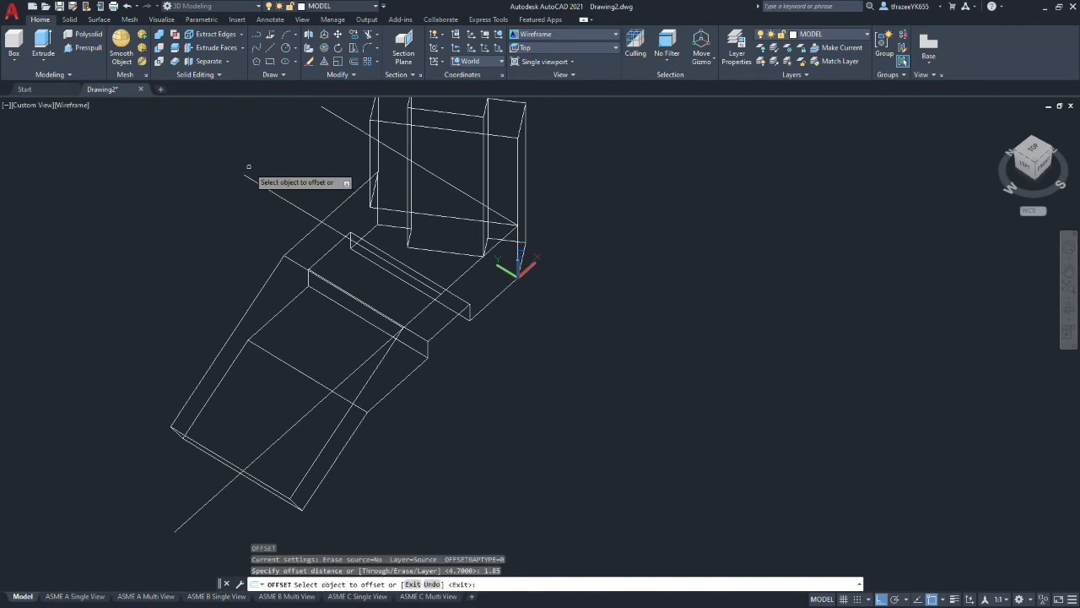
pyautogui.click(302, 417)
pyautogui.click(164, 363)
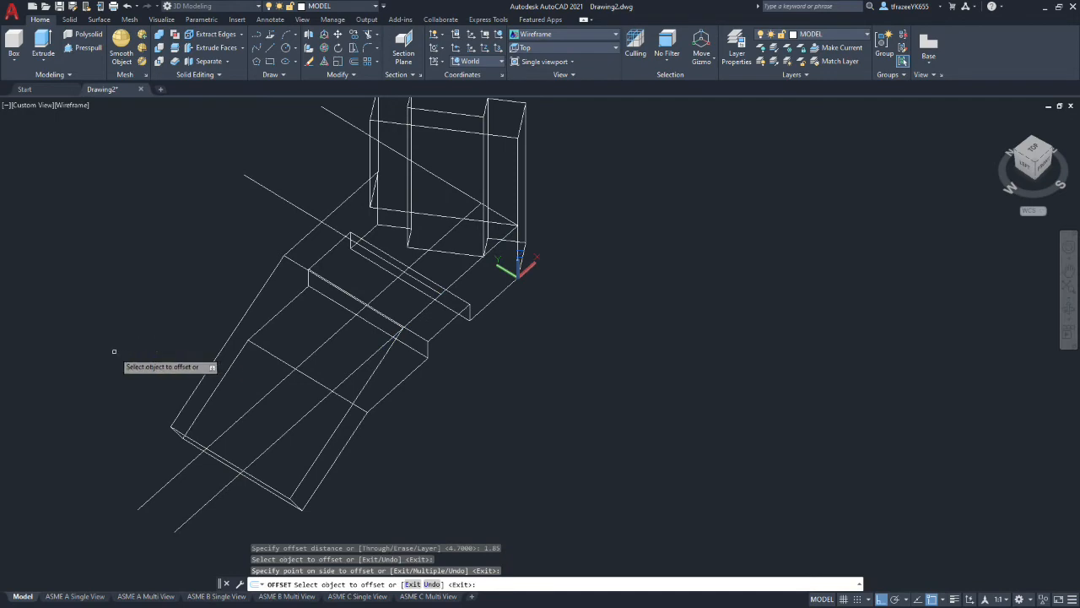
# Draw a 1.85-diameter circle centred on the intersection of the two offset lines
pyautogui.keyDown('shift'); pyautogui.moveTo(423, 303); pyautogui.dragTo(419, 276, button='middle'); pyautogui.keyUp('shift')
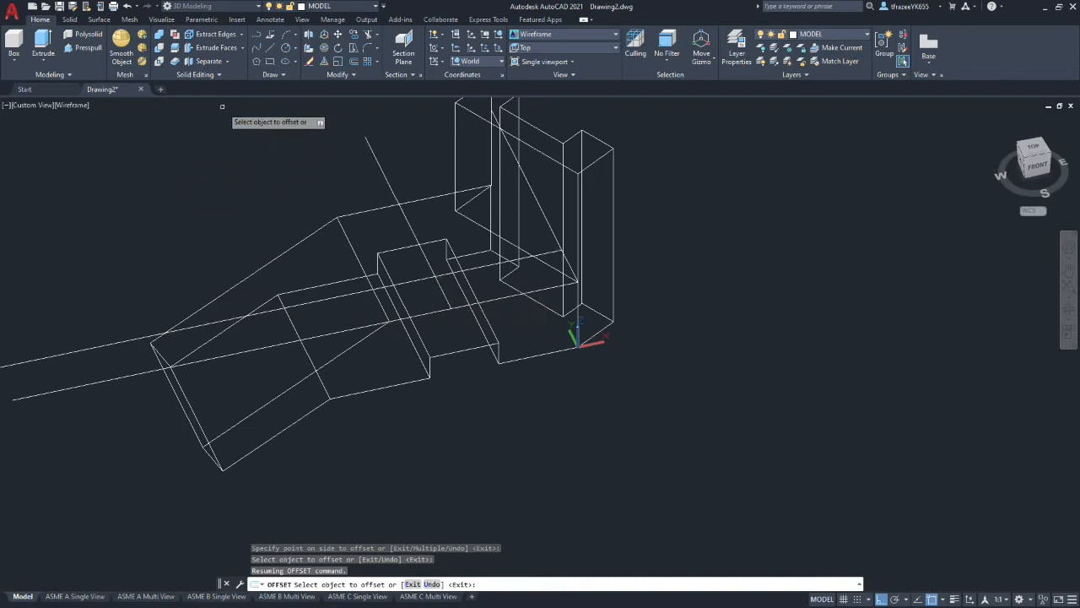
pyautogui.click(285, 47)
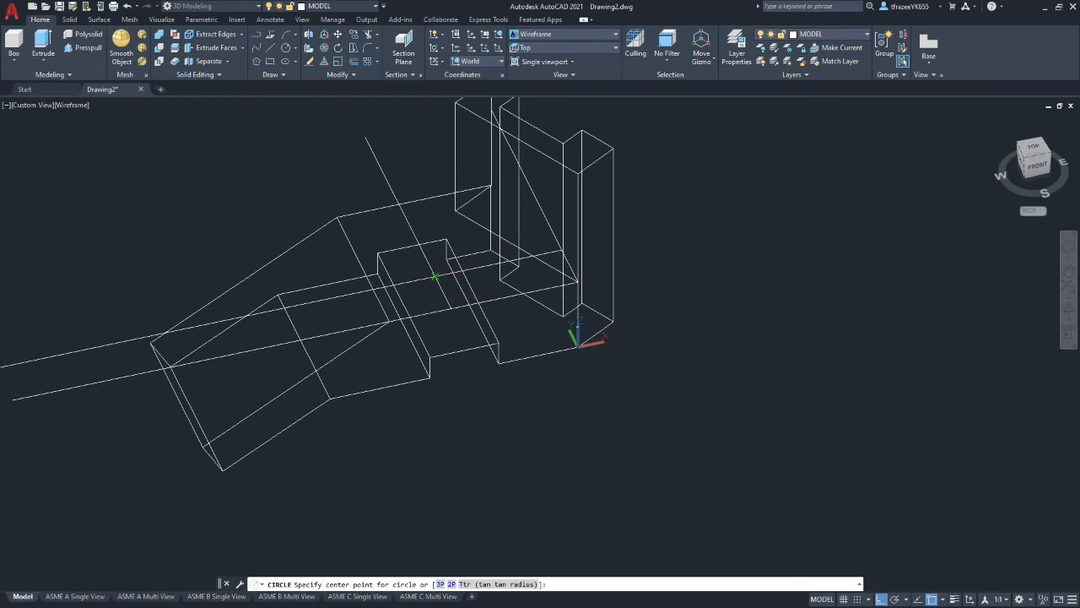
pyautogui.click(433, 276)
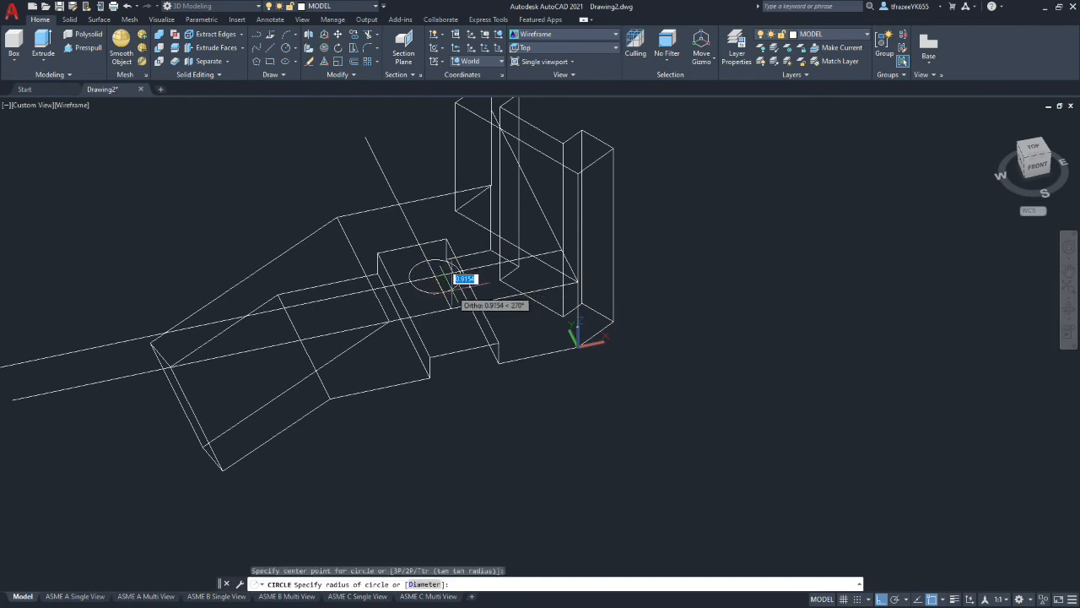
pyautogui.write('d')
pyautogui.press('Return')
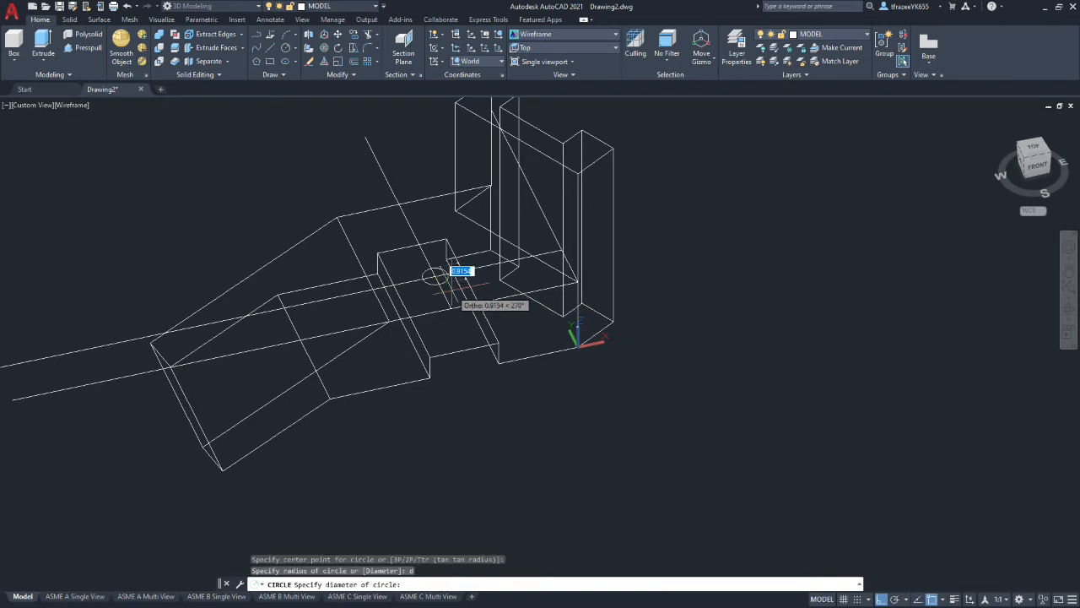
pyautogui.write('1')
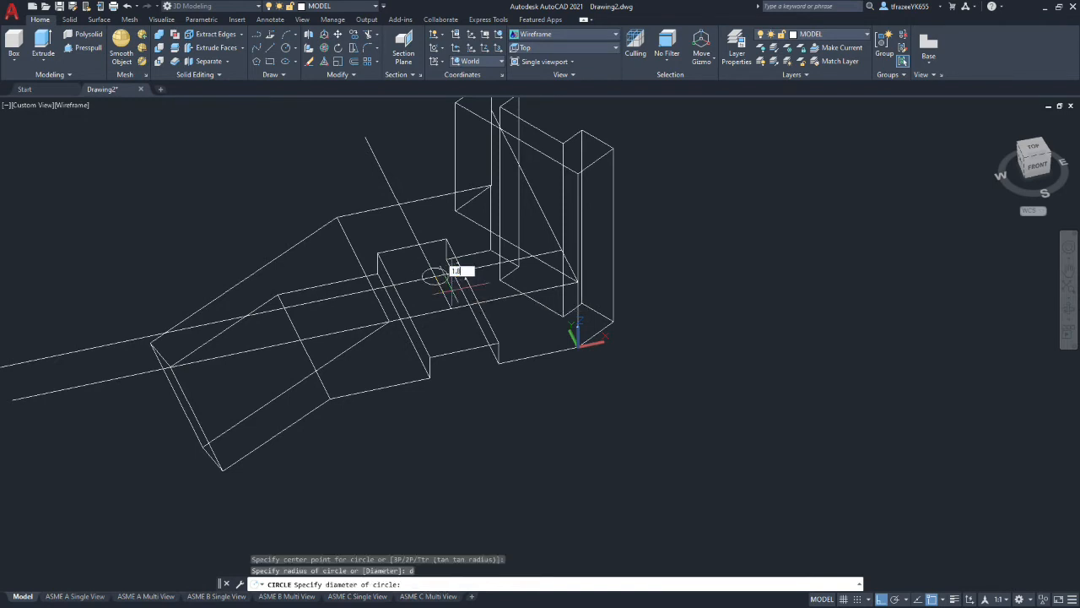
pyautogui.write('.85')
pyautogui.press('Return')
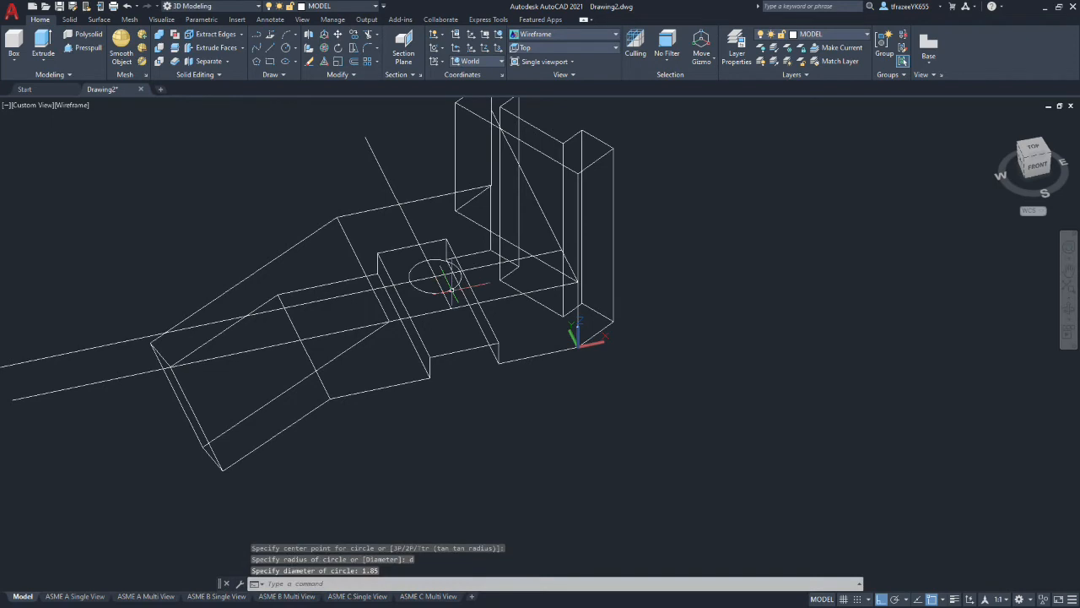
# Undo the last press-pull and press-pull the circle 3 units downward through the base instead
pyautogui.click(128, 6)
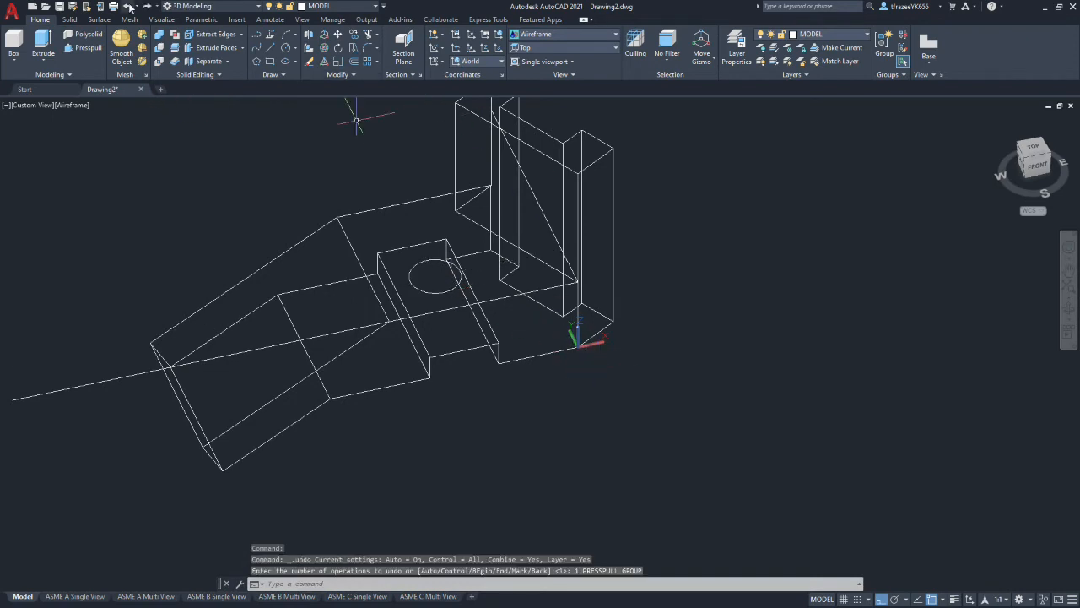
pyautogui.click(87, 49)
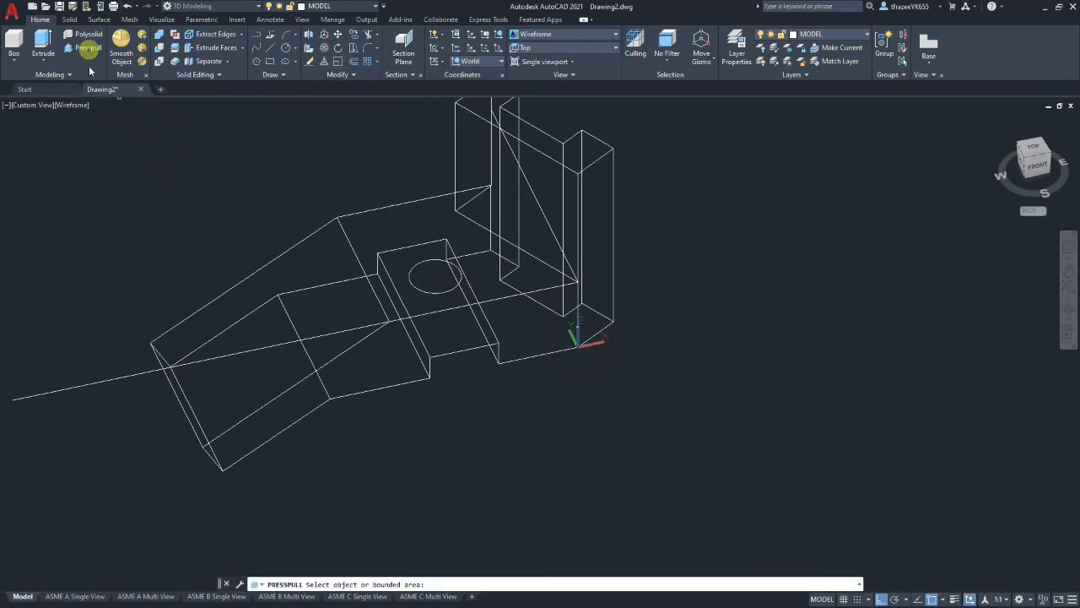
pyautogui.click(436, 290)
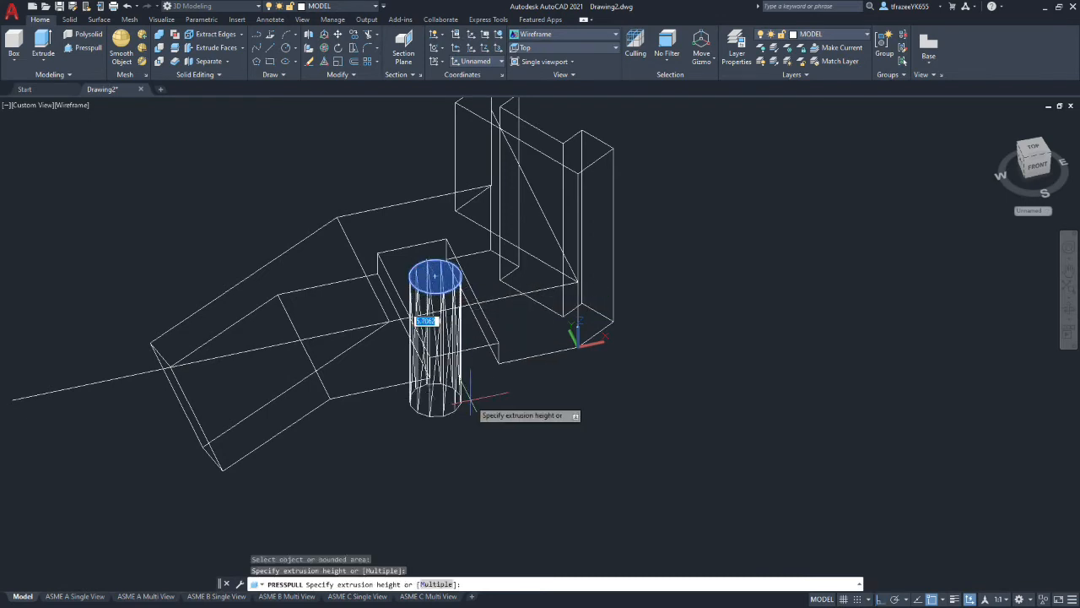
pyautogui.write('3')
pyautogui.press('Return')
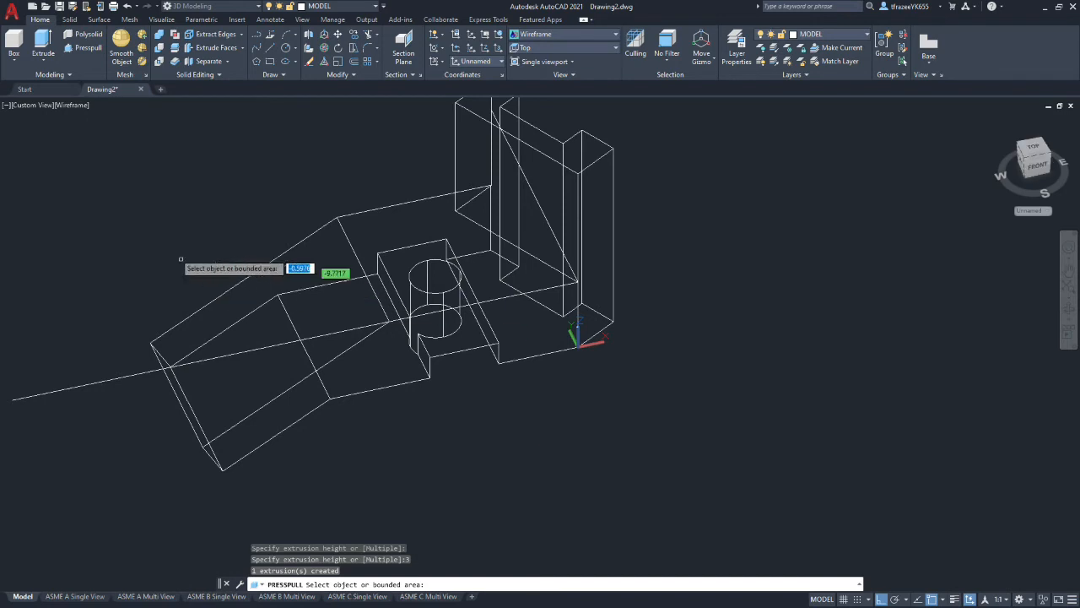
# End the press-pull, display the model as Shaded with edges, and inspect the hole through the base
pyautogui.press('Return')
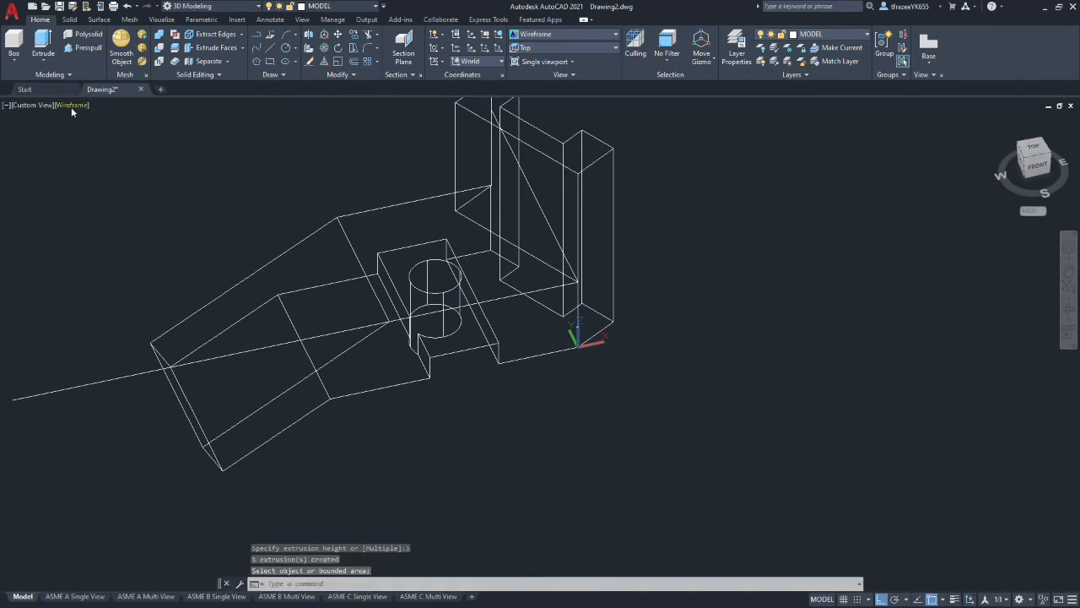
pyautogui.click(72, 105)
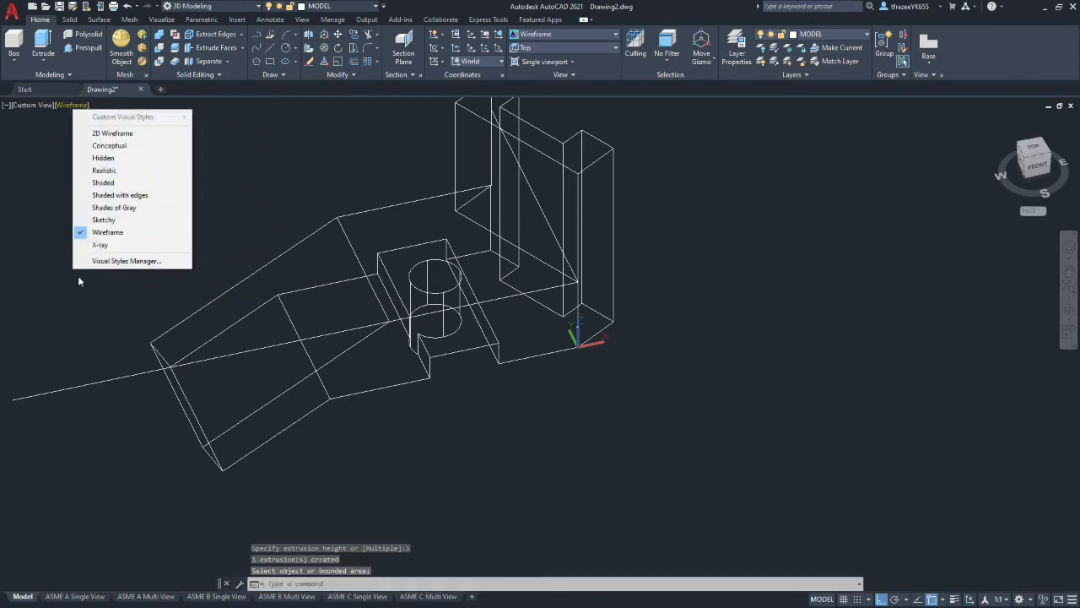
pyautogui.click(143, 199)
pyautogui.moveTo(495, 374)
pyautogui.keyDown('shift'); pyautogui.mouseDown(button='middle')
pyautogui.moveTo(405, 135)
pyautogui.moveTo(340, 203)
pyautogui.moveTo(397, 217)
pyautogui.moveTo(473, 279)
pyautogui.moveTo(478, 292)
pyautogui.moveTo(411, 274)
pyautogui.moveTo(559, 408)
pyautogui.moveTo(509, 403)
pyautogui.mouseUp(button='middle'); pyautogui.keyUp('shift')
pyautogui.press('Escape')
pyautogui.scroll(-4, 418, 352)
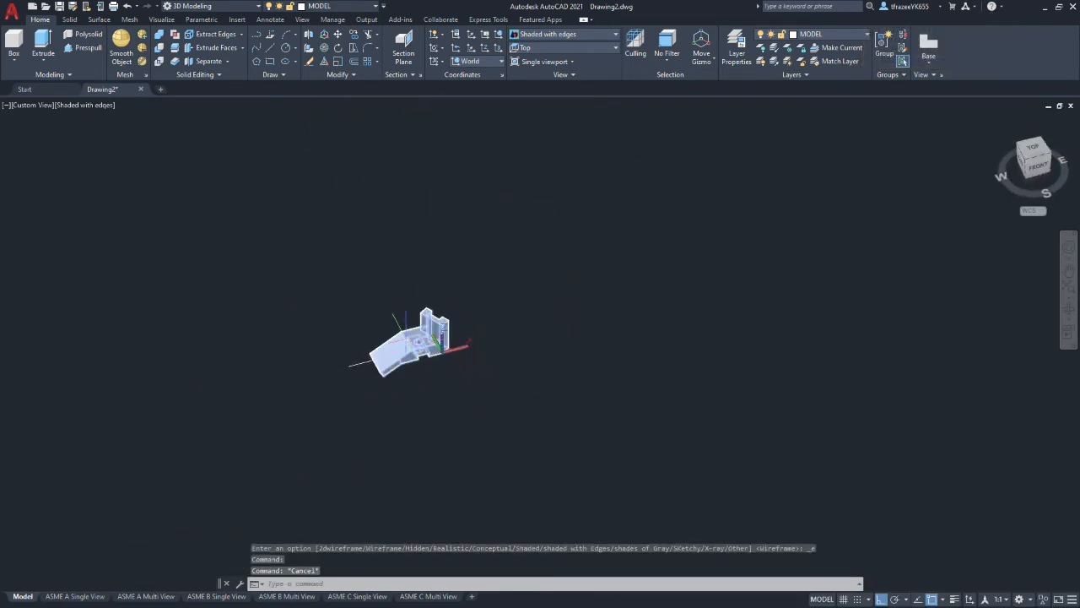
pyautogui.scroll(3, 426, 333)
pyautogui.scroll(-2, 426, 334)
pyautogui.scroll(2, 426, 334)
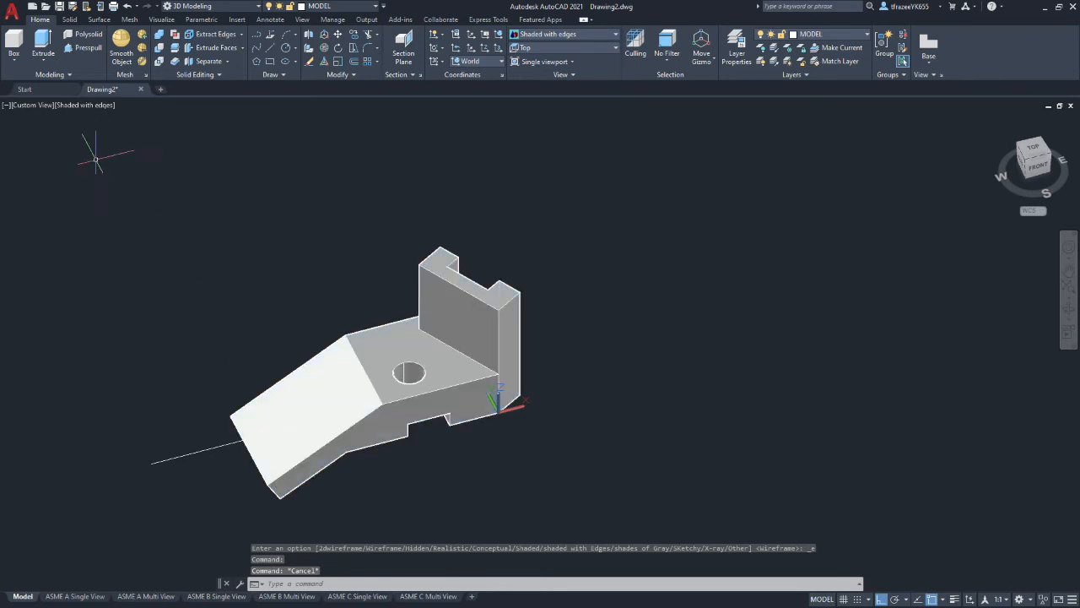
# Restore the Wireframe visual style and delete the long lengthwise construction line and the diagonal line across the upright block
pyautogui.click(86, 105)
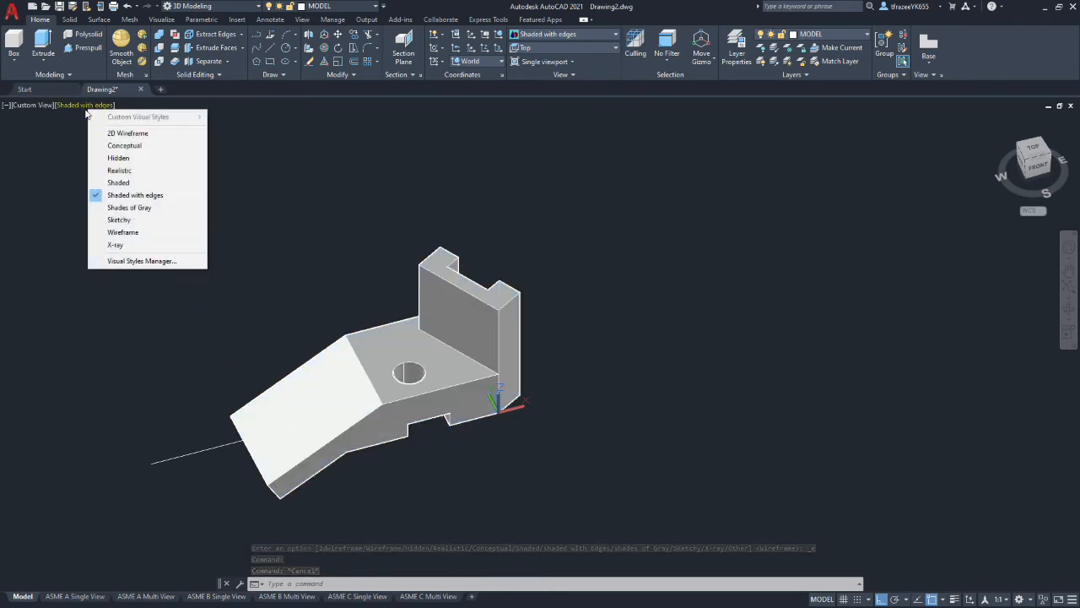
pyautogui.click(128, 232)
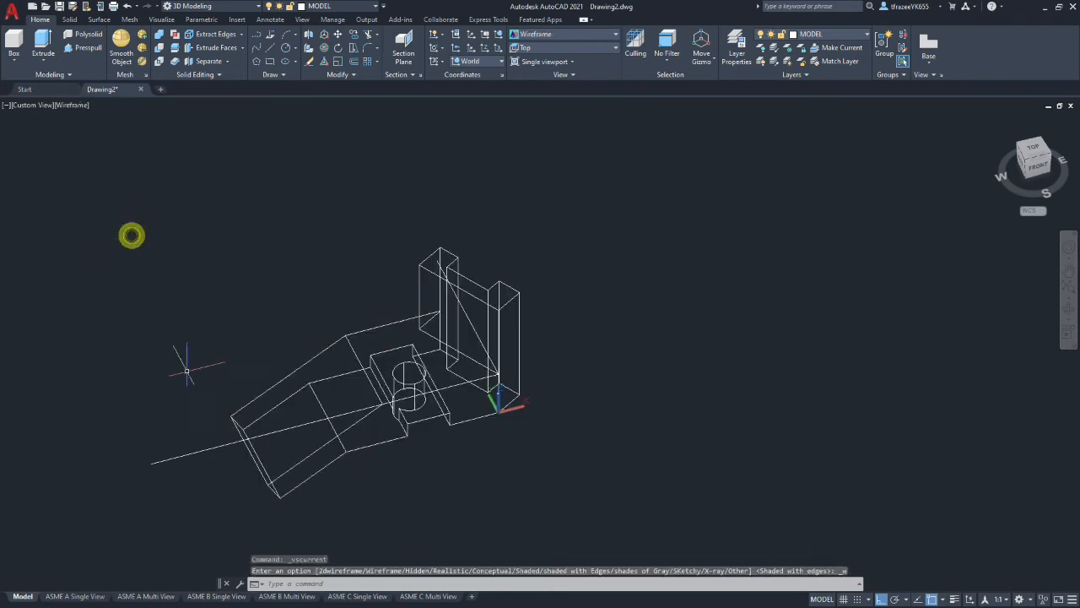
pyautogui.click(220, 439)
pyautogui.press('Delete')
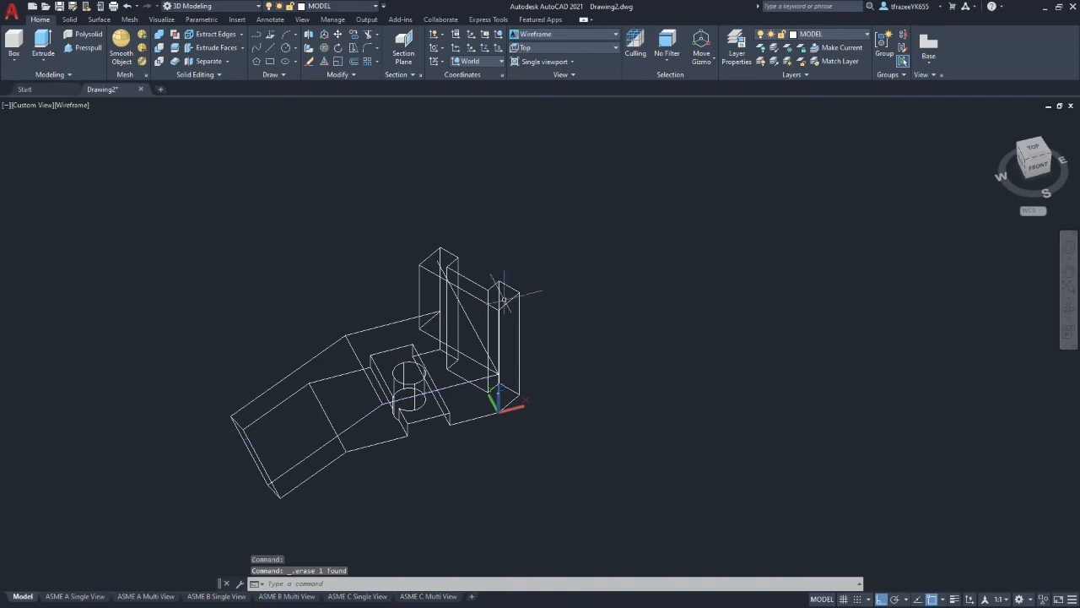
pyautogui.click(471, 325)
pyautogui.press('Delete')
# Align the UCS to the upright's front face, with its origin at the face's west lower corner and X along the lower edge
pyautogui.moveTo(320, 357)
pyautogui.keyDown('shift'); pyautogui.mouseDown(button='middle')
pyautogui.moveTo(430, 392)
pyautogui.moveTo(421, 388)
pyautogui.mouseUp(button='middle'); pyautogui.keyUp('shift')
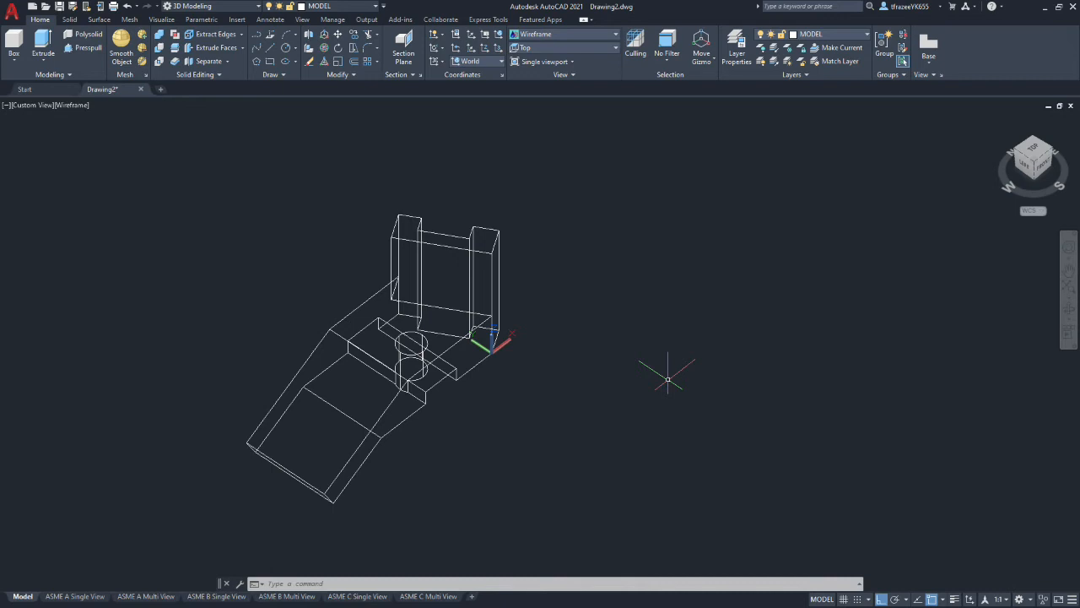
pyautogui.click(470, 37)
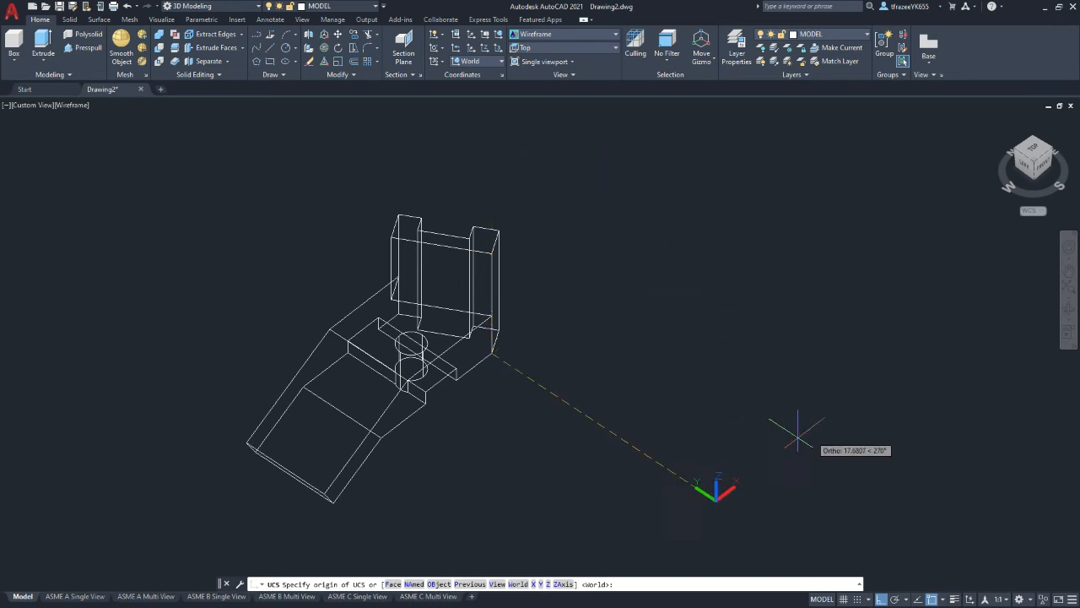
pyautogui.click(880, 598)
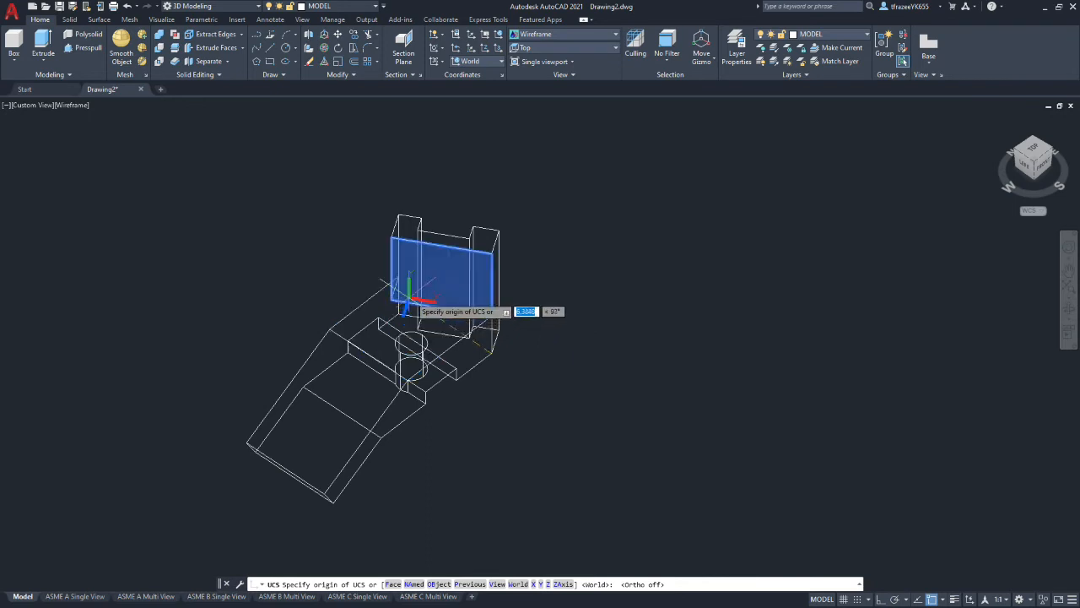
pyautogui.scroll(4, 430, 270)
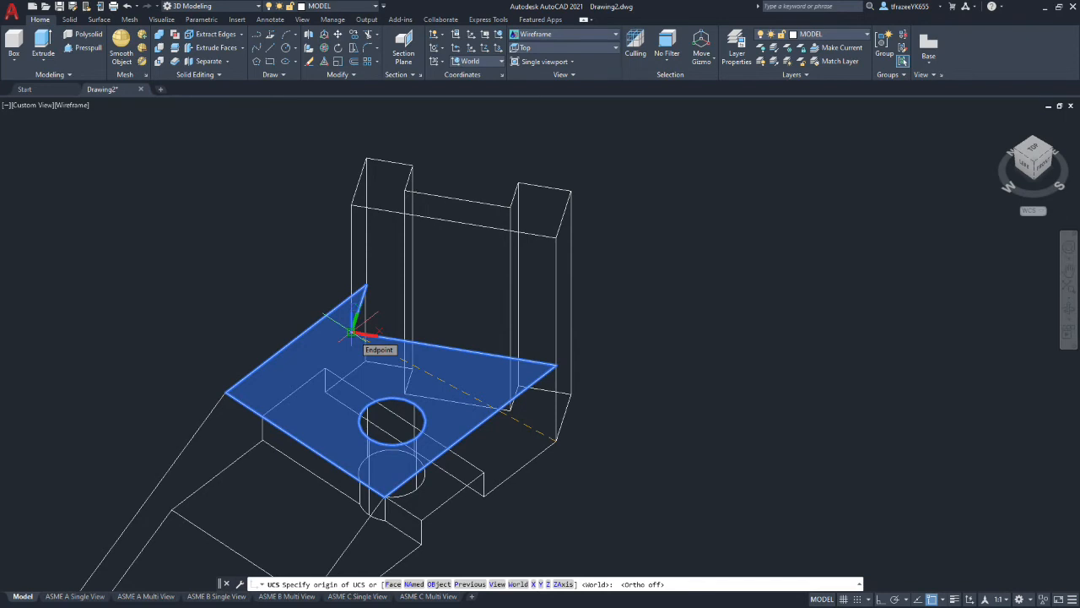
pyautogui.click(350, 334)
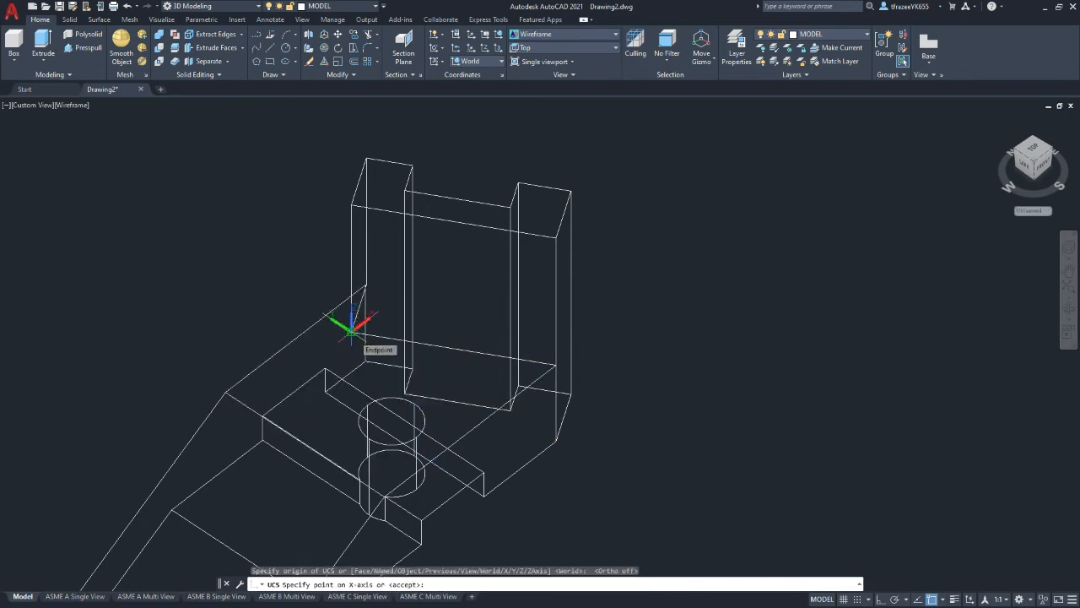
pyautogui.click(555, 364)
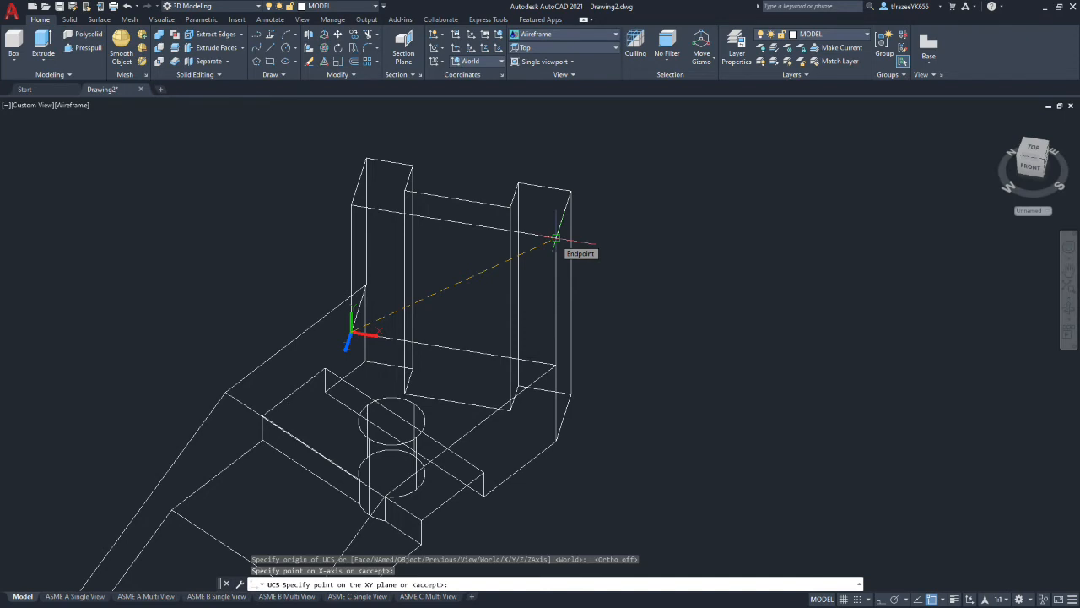
pyautogui.click(353, 205)
pyautogui.press('Return')
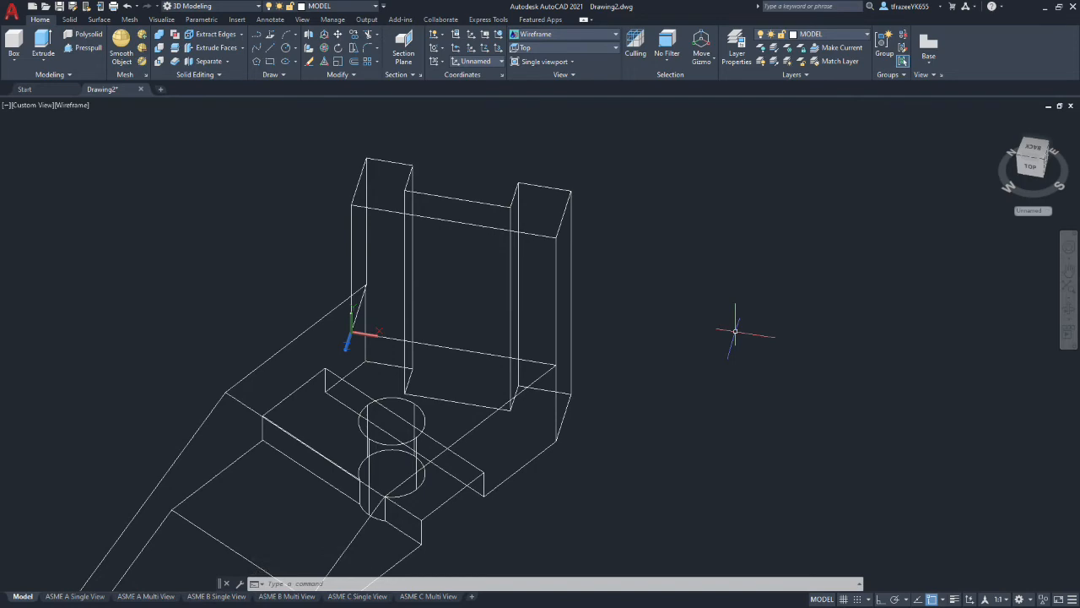
# With Ortho on, draw a vertical line from the UCS origin up the front face's edge, slightly past the top corner
pyautogui.moveTo(680, 285); pyautogui.dragTo(693, 216)
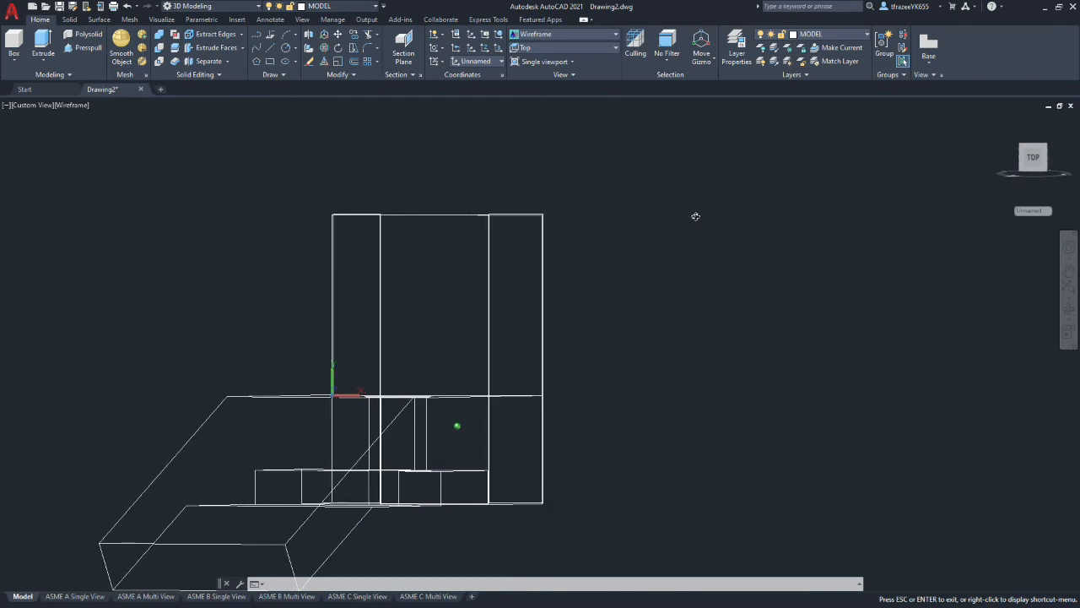
pyautogui.scroll(2, 689, 287)
pyautogui.press('Escape')
pyautogui.keyDown('shift'); pyautogui.moveTo(681, 244); pyautogui.dragTo(641, 291, button='middle'); pyautogui.keyUp('shift')
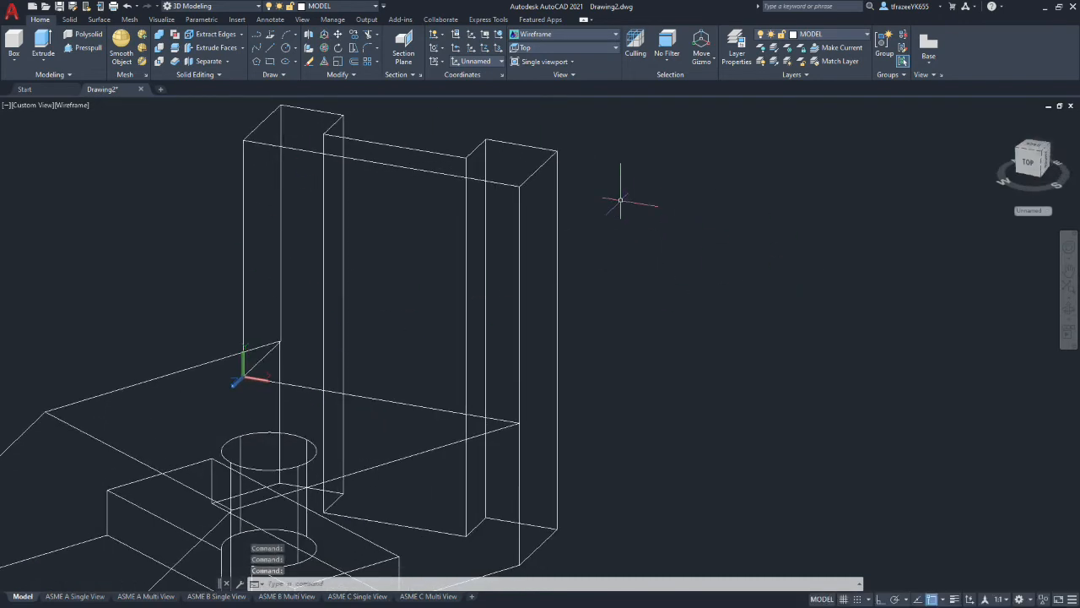
pyautogui.click(272, 51)
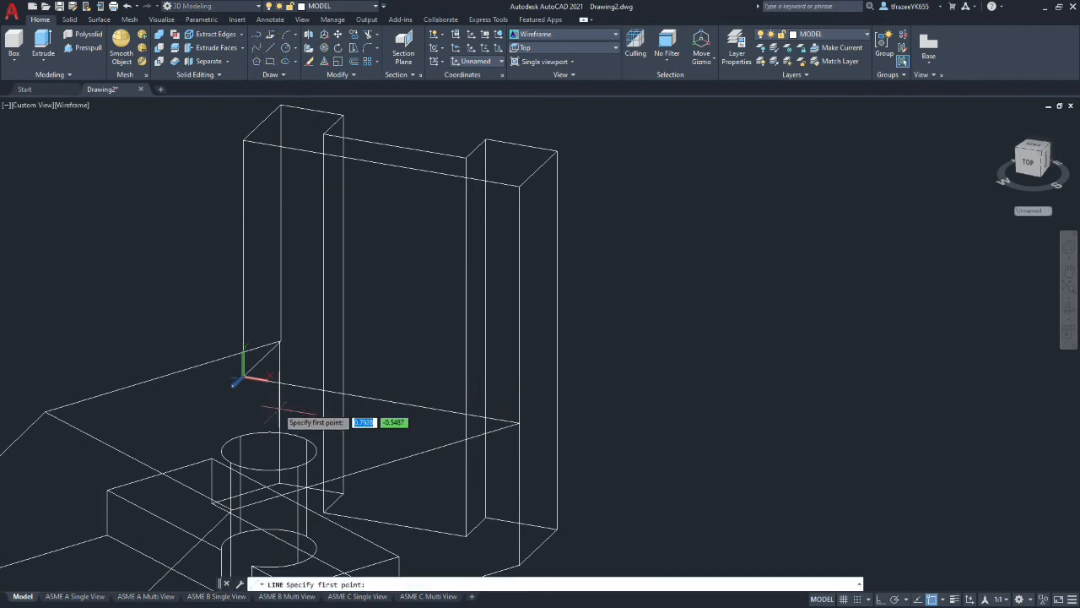
pyautogui.click(242, 377)
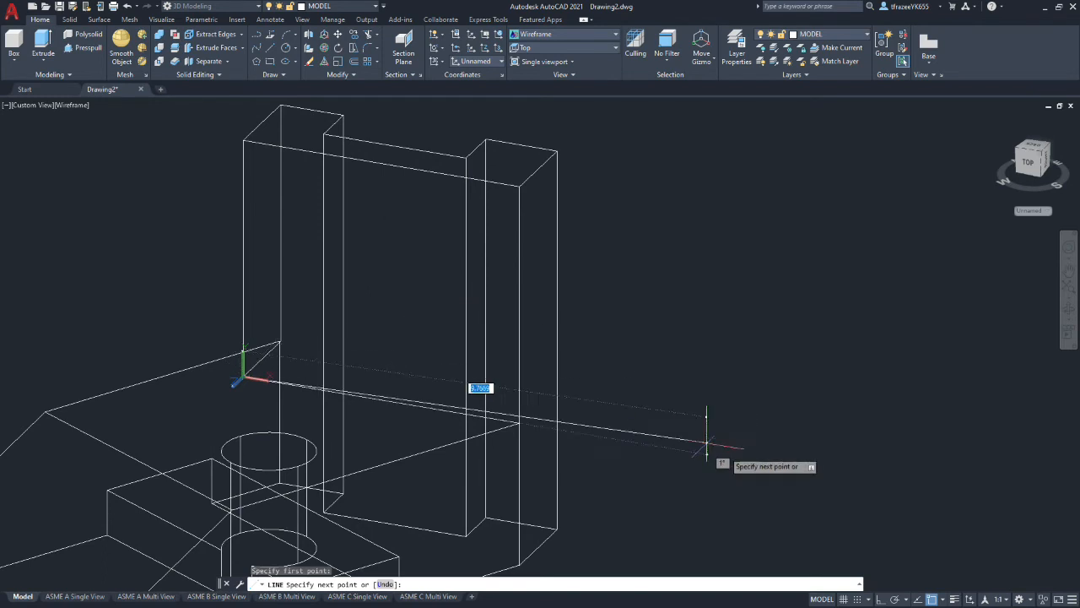
pyautogui.click(882, 599)
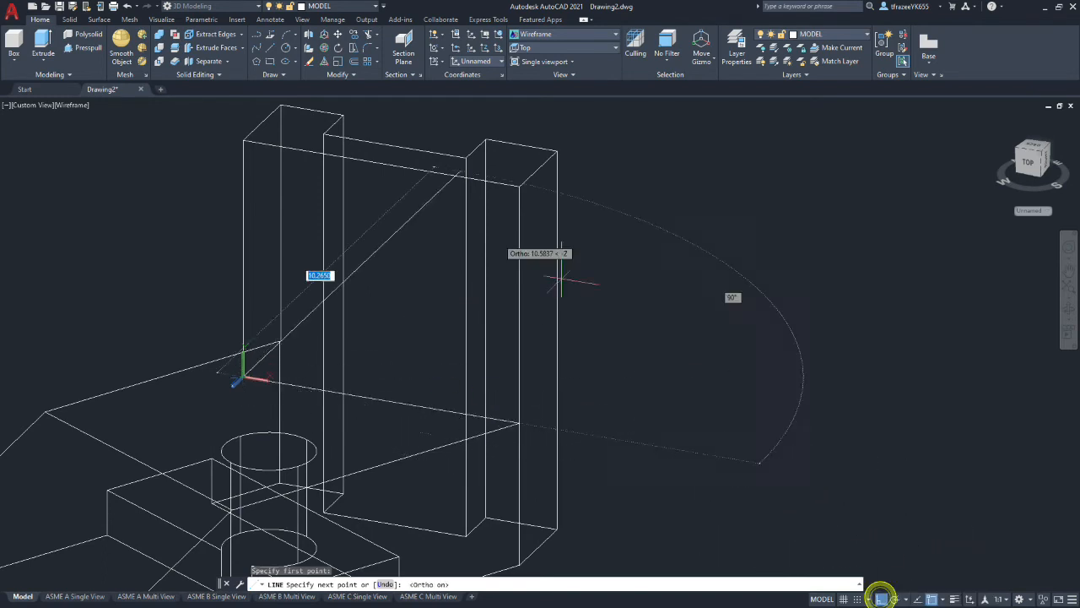
pyautogui.scroll(-5, 190, 108)
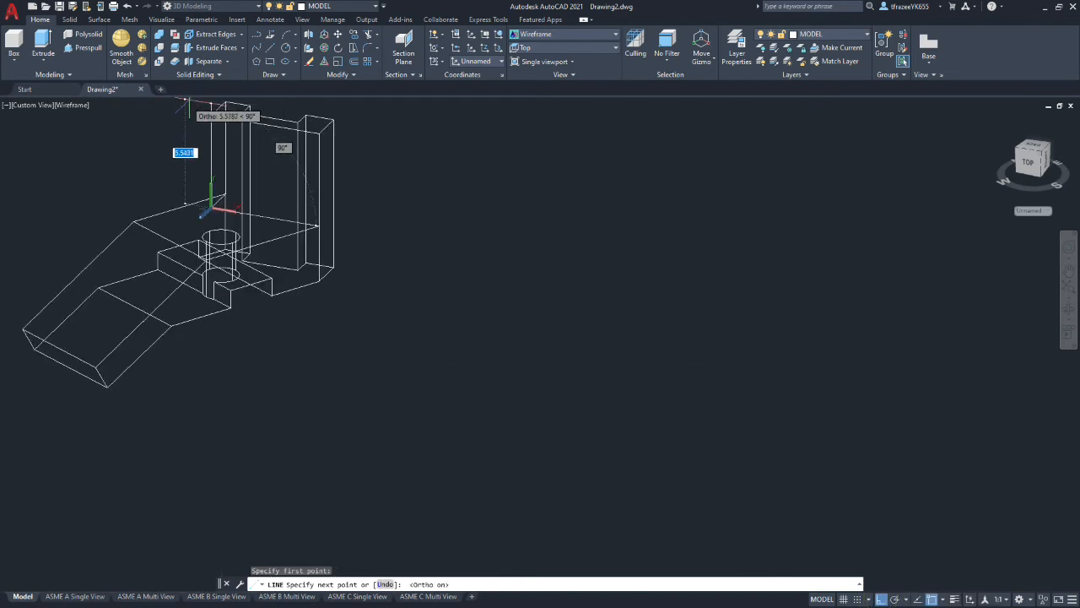
pyautogui.scroll(4, 188, 108)
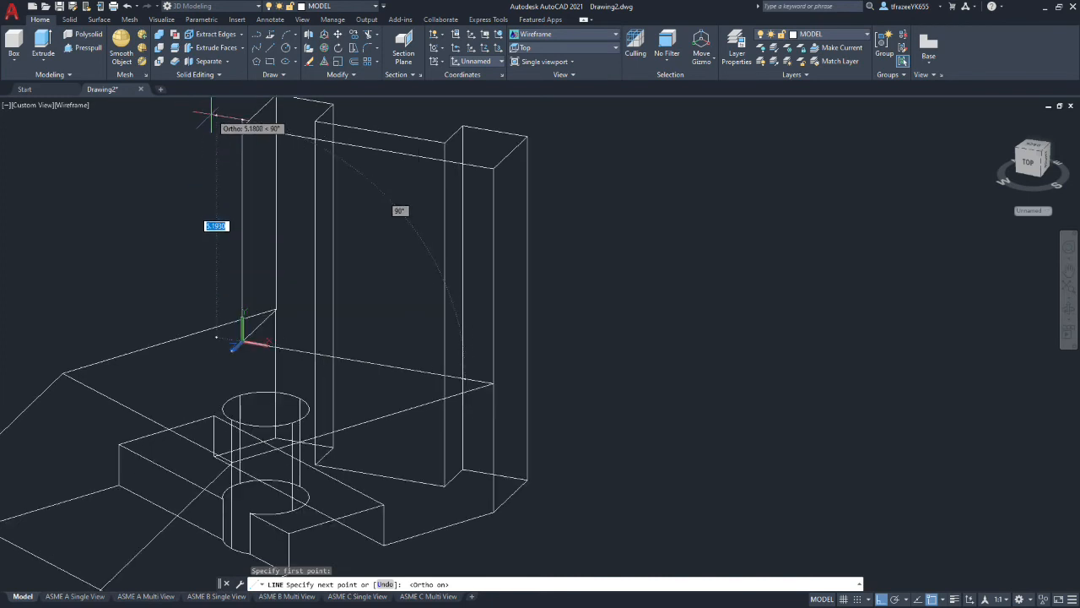
pyautogui.press('Escape')
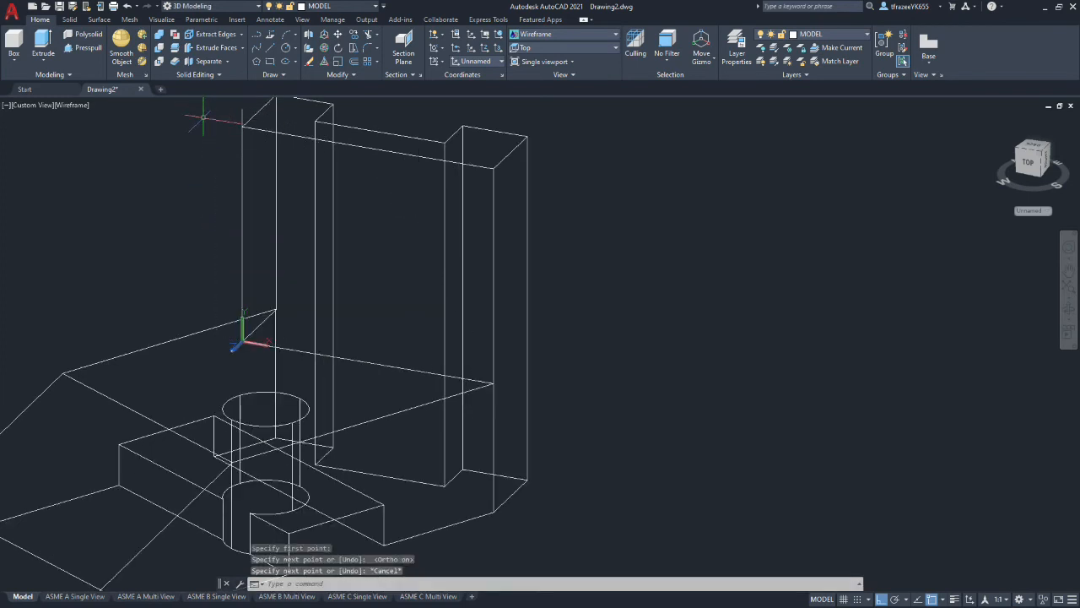
# Draw a line from the UCS origin along the front face's lower edge, extending past the opposite side of the upright
pyautogui.click(270, 48)
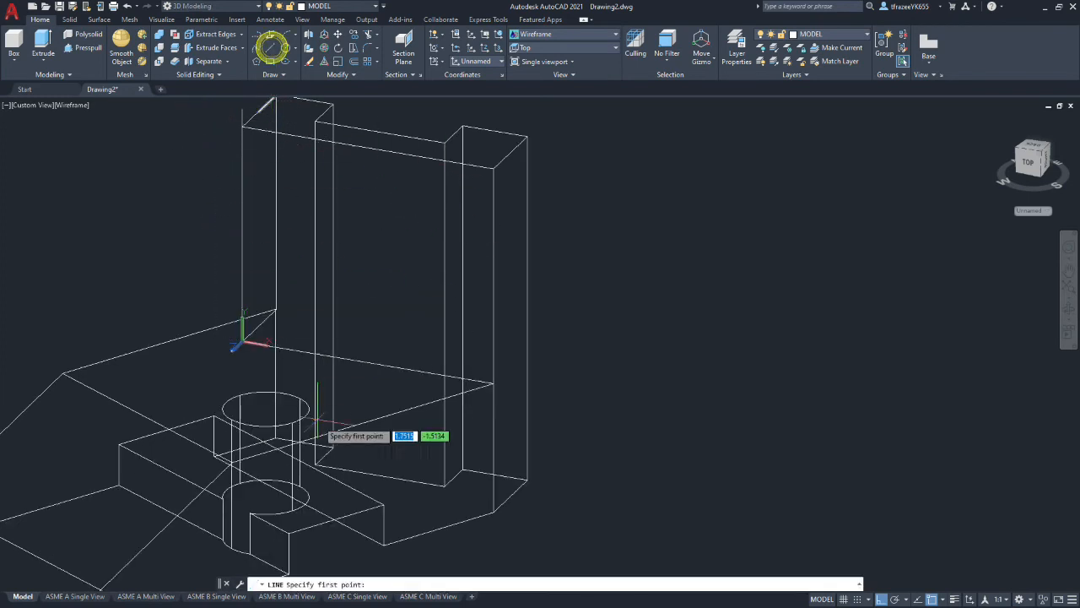
pyautogui.click(242, 342)
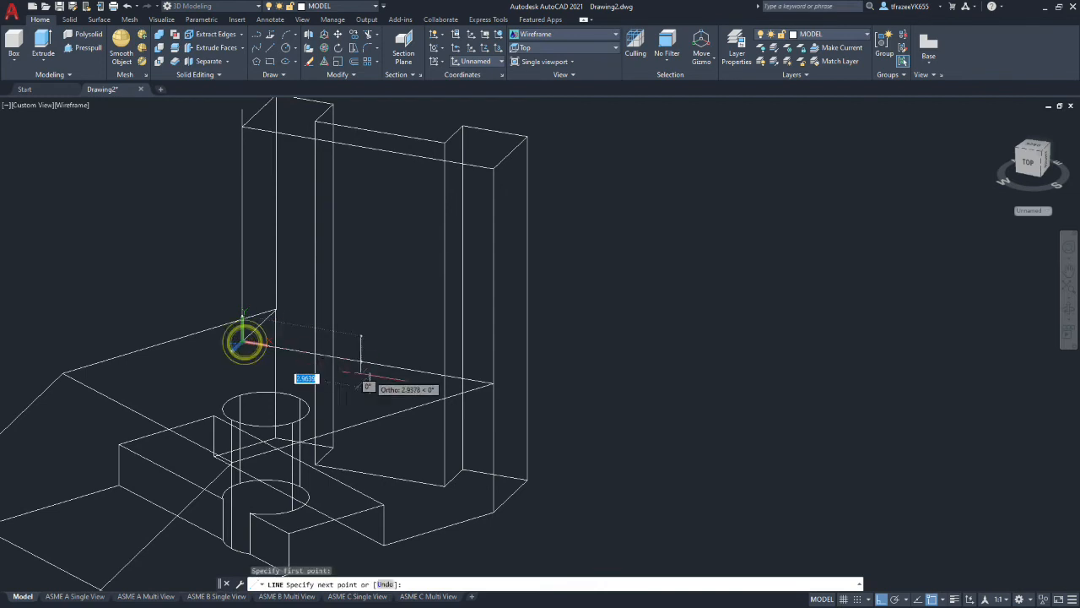
pyautogui.click(652, 390)
pyautogui.press('Escape')
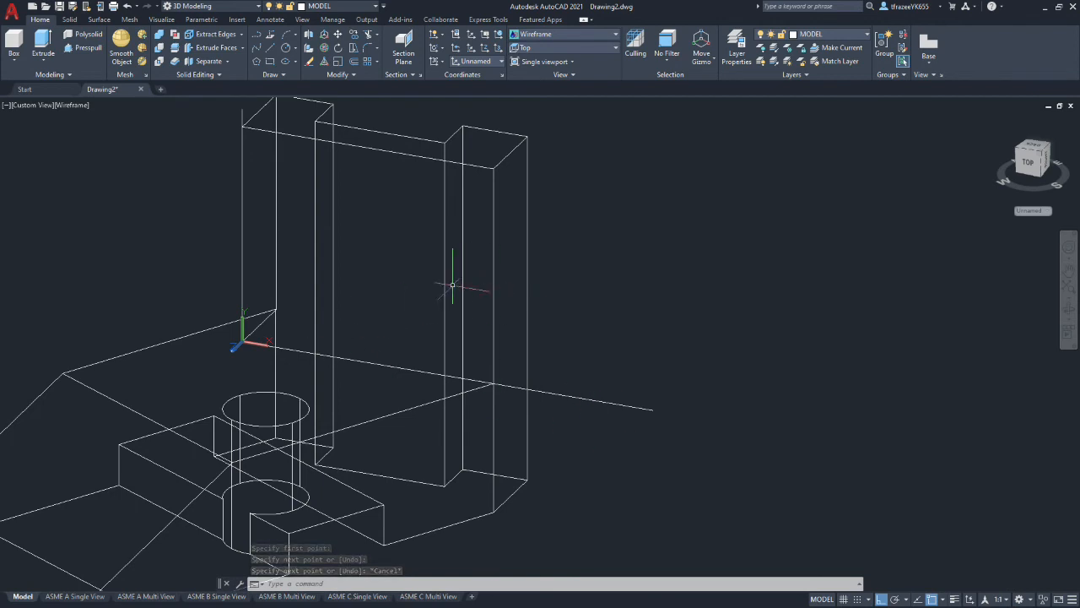
# Offset the vertical line 2.91 units in the positive X direction across the upright's front face
pyautogui.scroll(-3, 398, 212)
pyautogui.scroll(2, 399, 189)
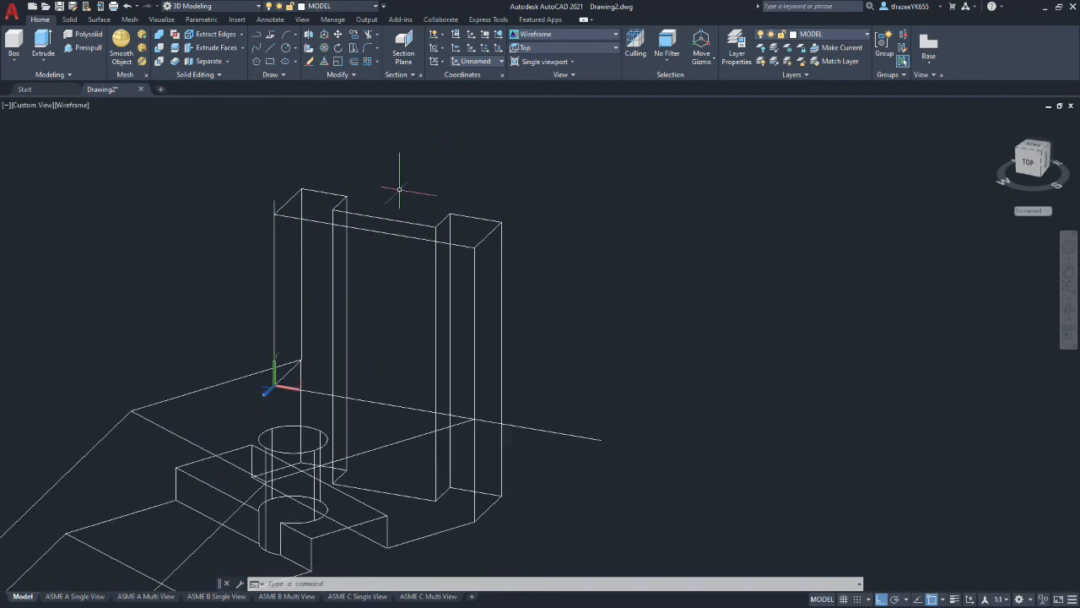
pyautogui.click(355, 61)
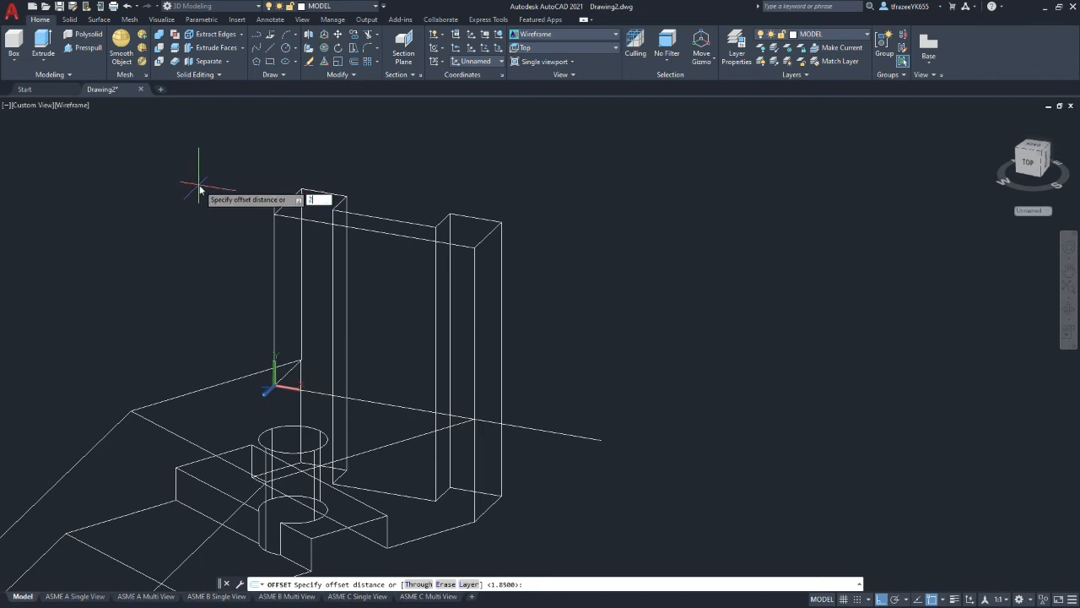
pyautogui.press('Return')
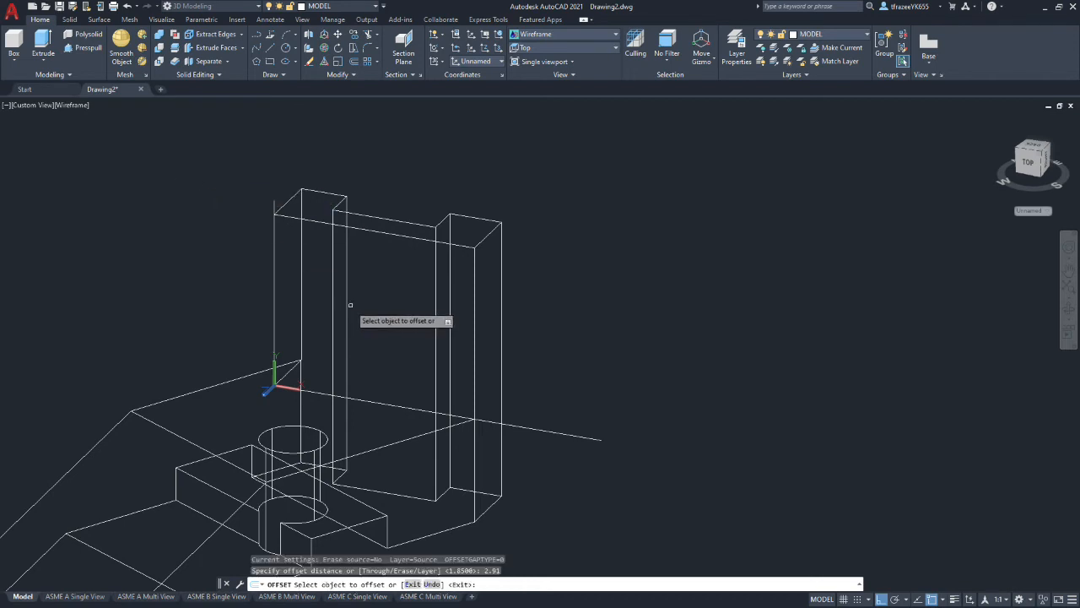
pyautogui.click(273, 202)
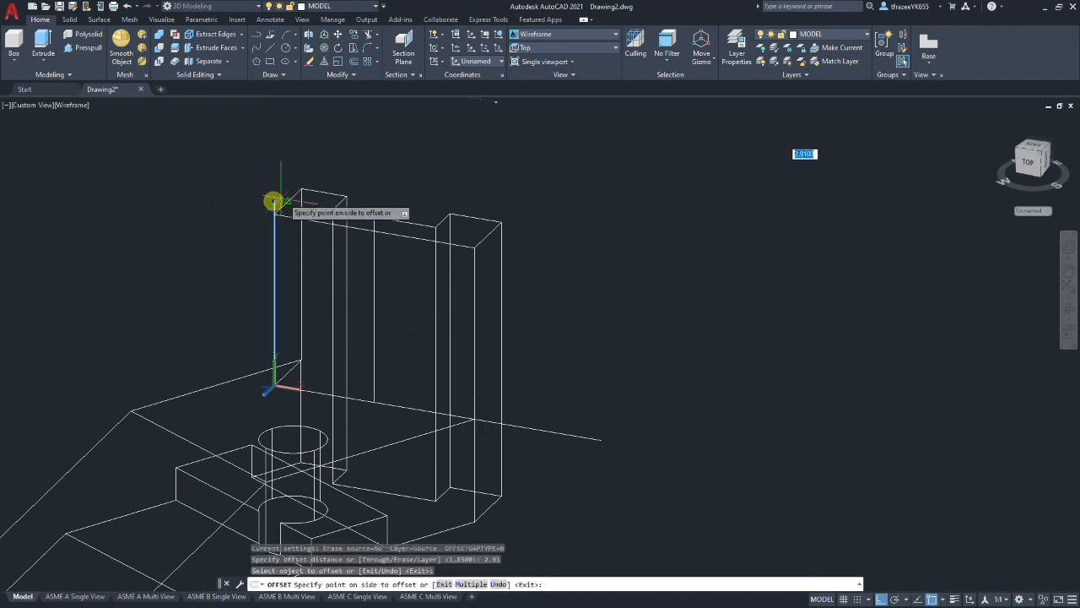
pyautogui.click(380, 186)
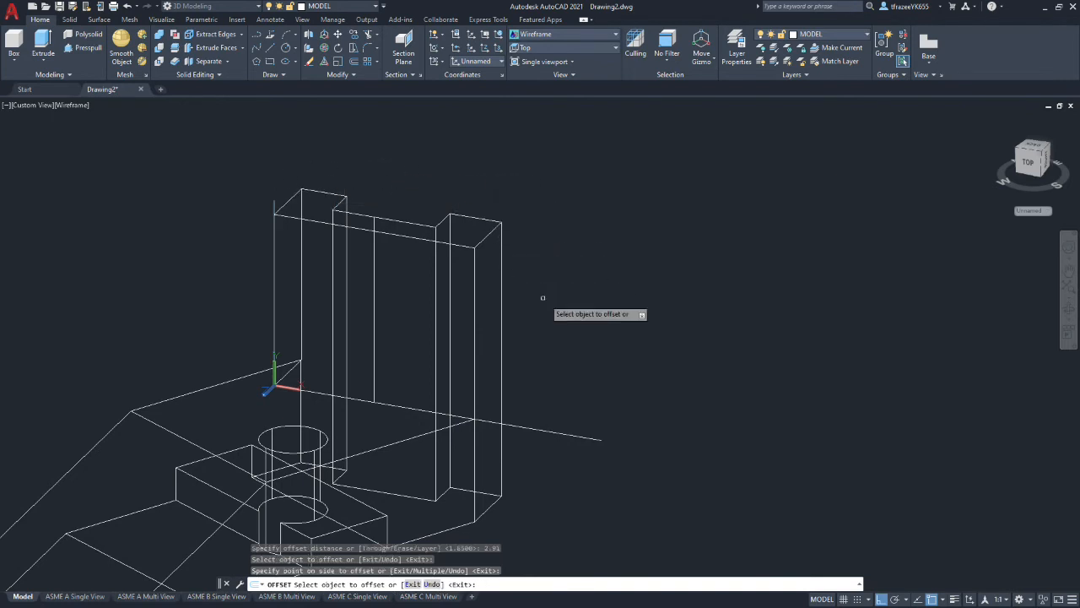
pyautogui.press('Return')
pyautogui.press('Return')
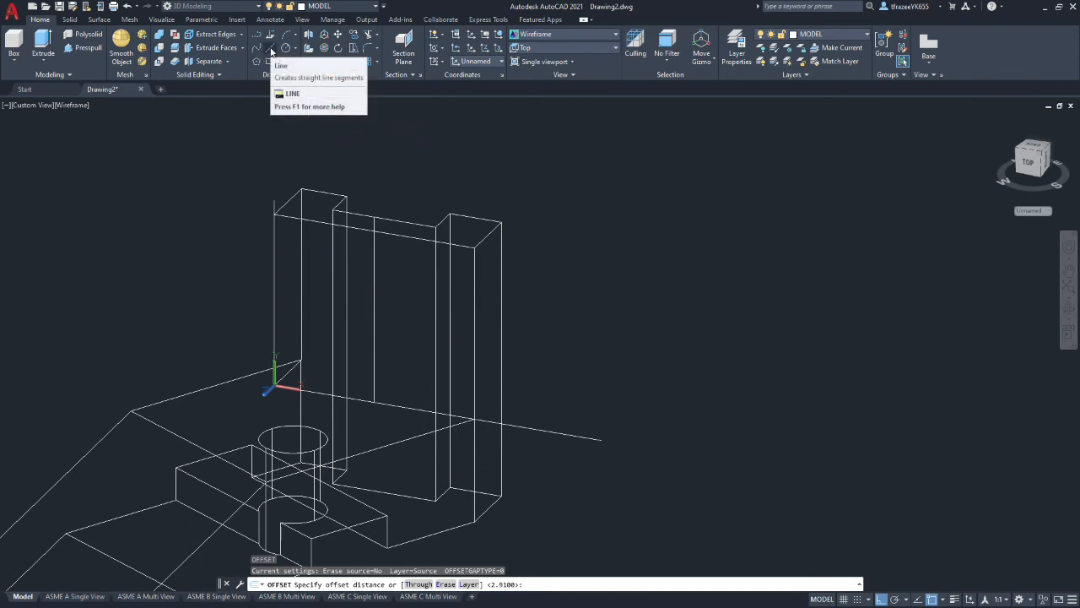
# Draw a line from the front face's upper corner above the UCS origin along the top edge, extending past the opposite side
pyautogui.click(271, 50)
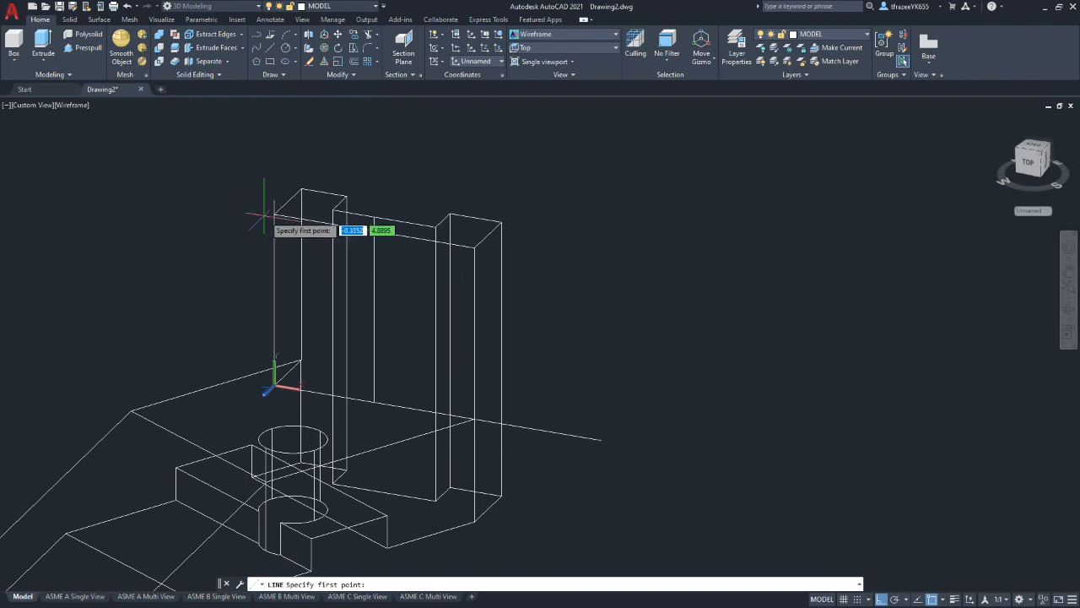
pyautogui.click(274, 215)
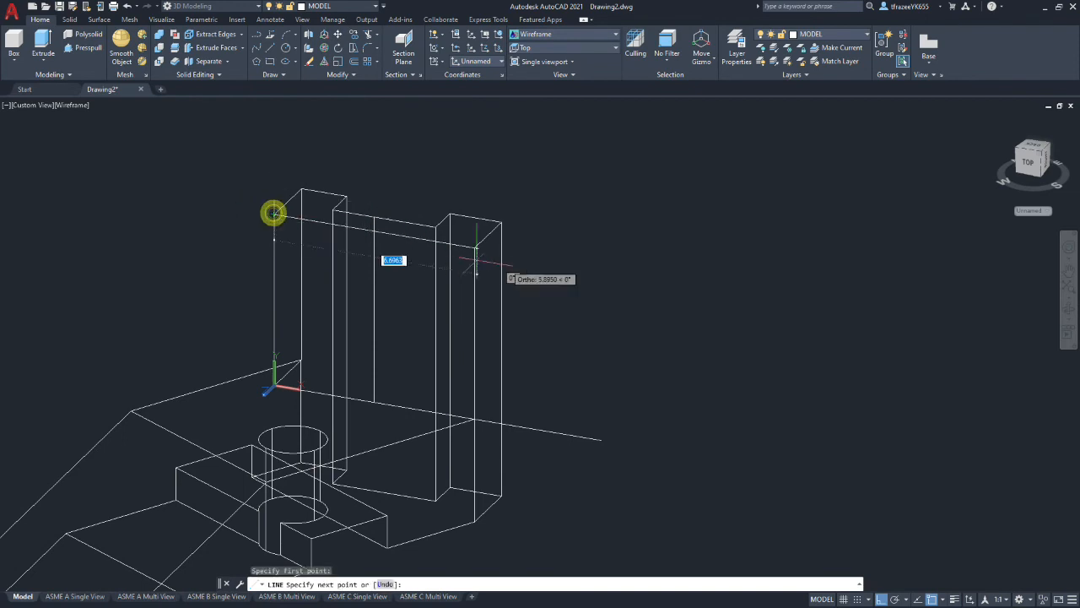
pyautogui.click(684, 284)
pyautogui.press('Escape')
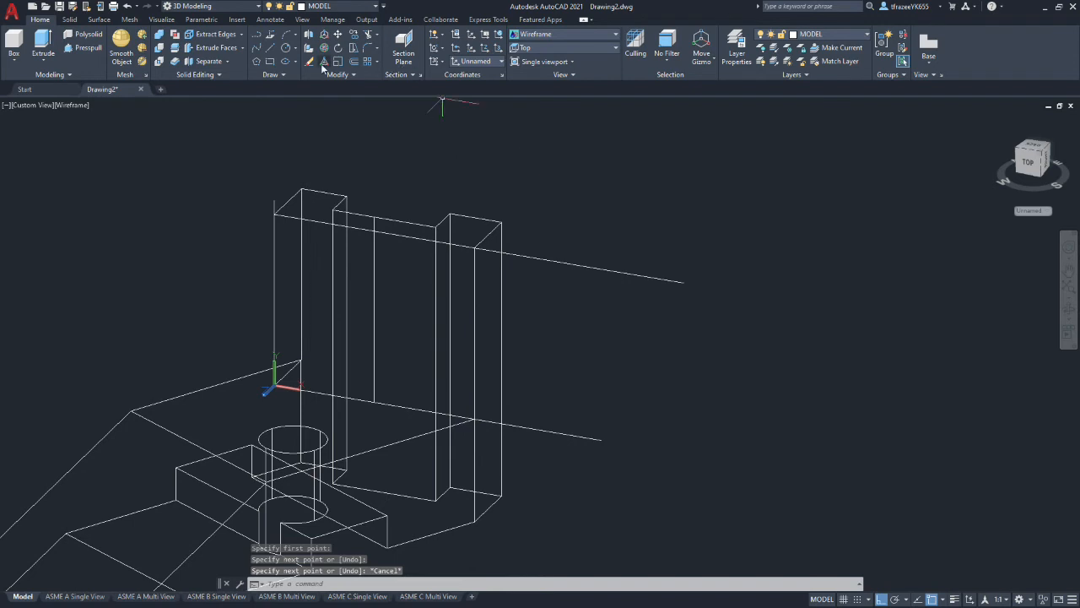
# Offset the front face's top-edge line 2.38 units downward, and erase the construction line along the lower edge
pyautogui.click(355, 62)
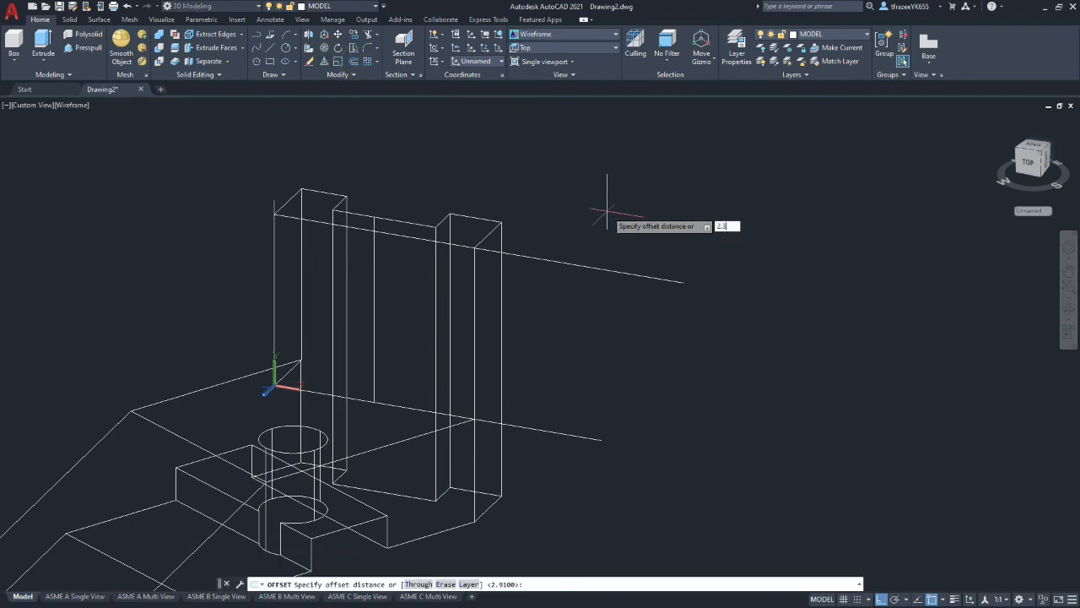
pyautogui.write('2.38')
pyautogui.press('Return')
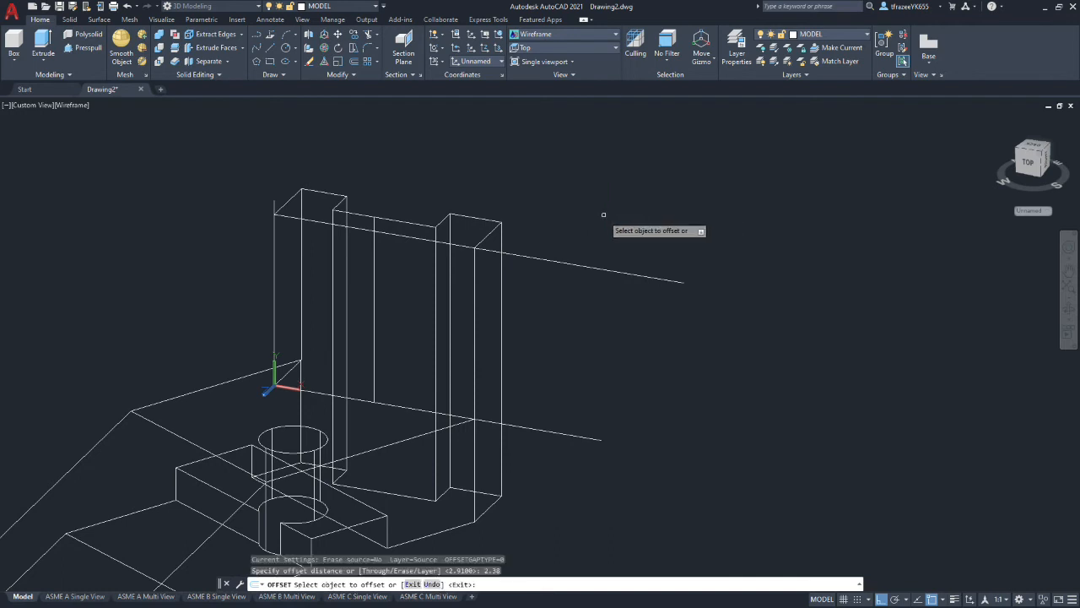
pyautogui.click(556, 263)
pyautogui.click(557, 300)
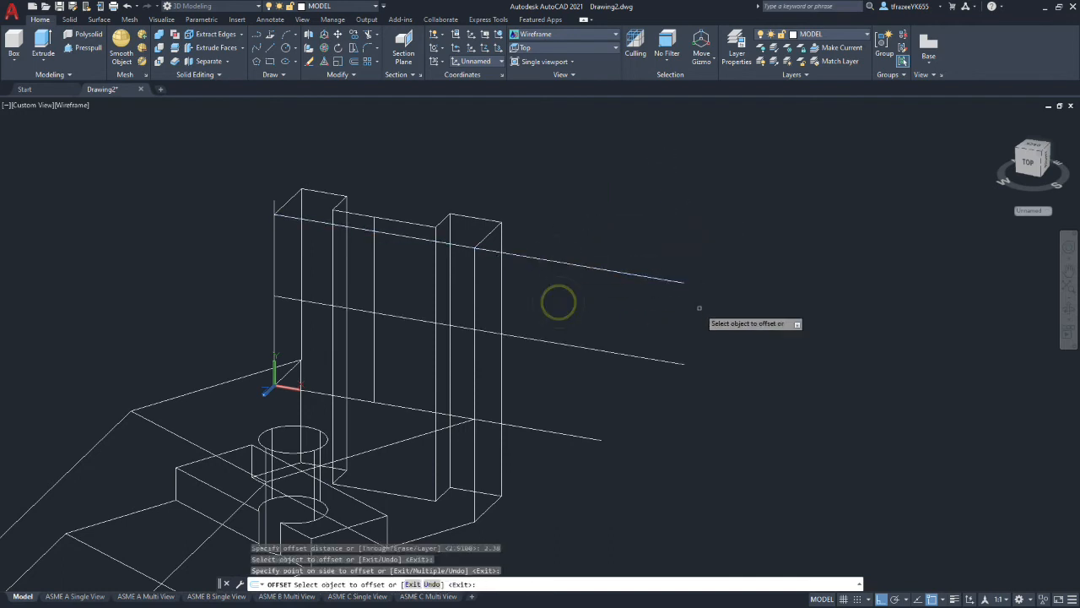
pyautogui.press('Escape')
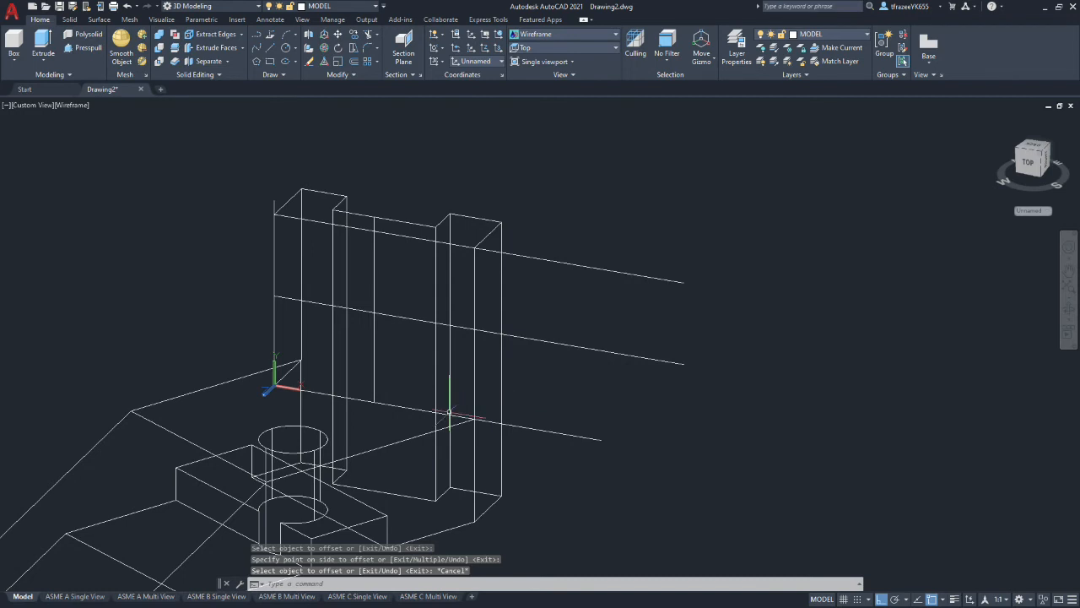
pyautogui.click(552, 431)
pyautogui.press('Delete')
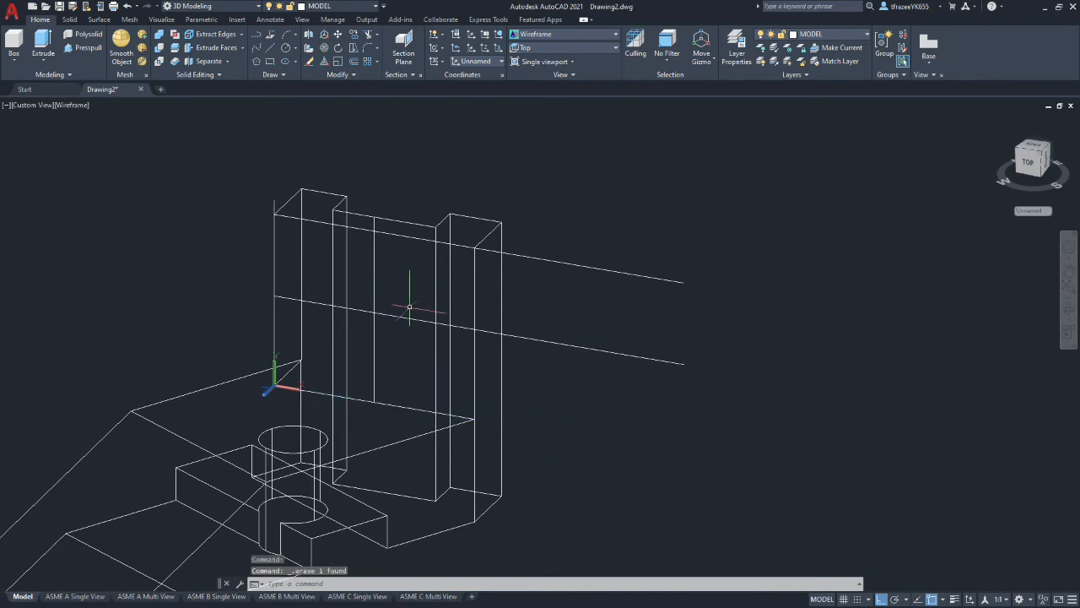
# Draw a 1.76-diameter circle on the upright's front face, centred where the two offset lines intersect
pyautogui.keyDown('shift'); pyautogui.moveTo(408, 308); pyautogui.dragTo(441, 332, button='middle'); pyautogui.keyUp('shift')
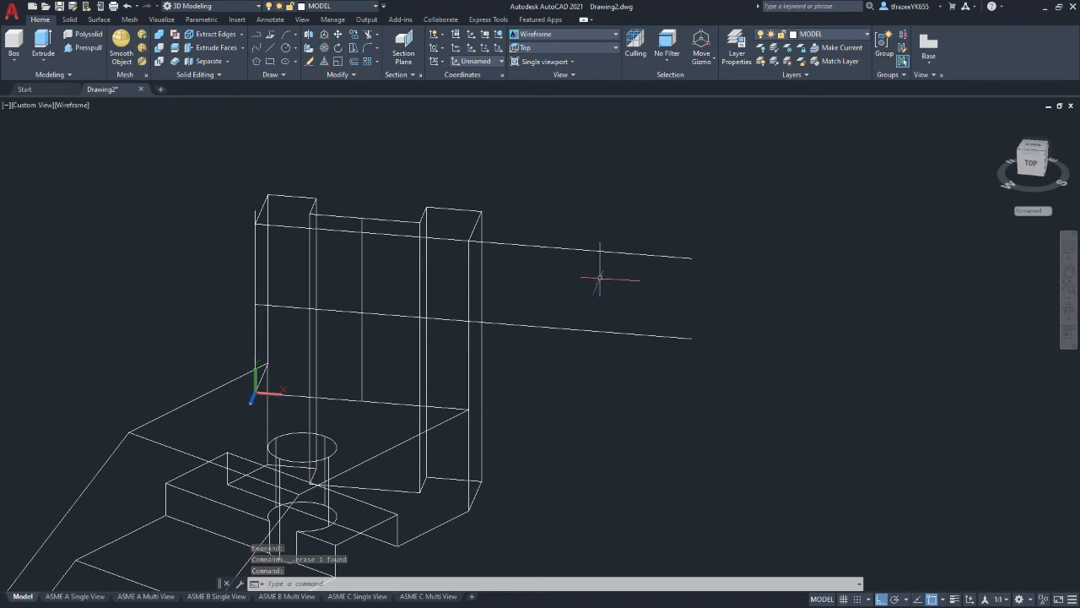
pyautogui.click(287, 48)
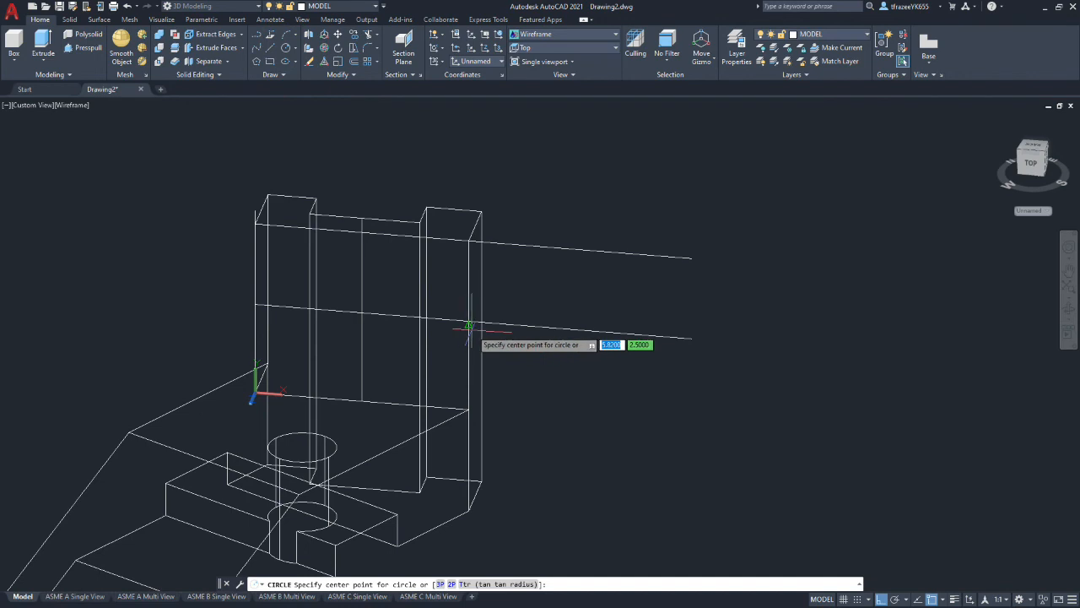
pyautogui.click(361, 314)
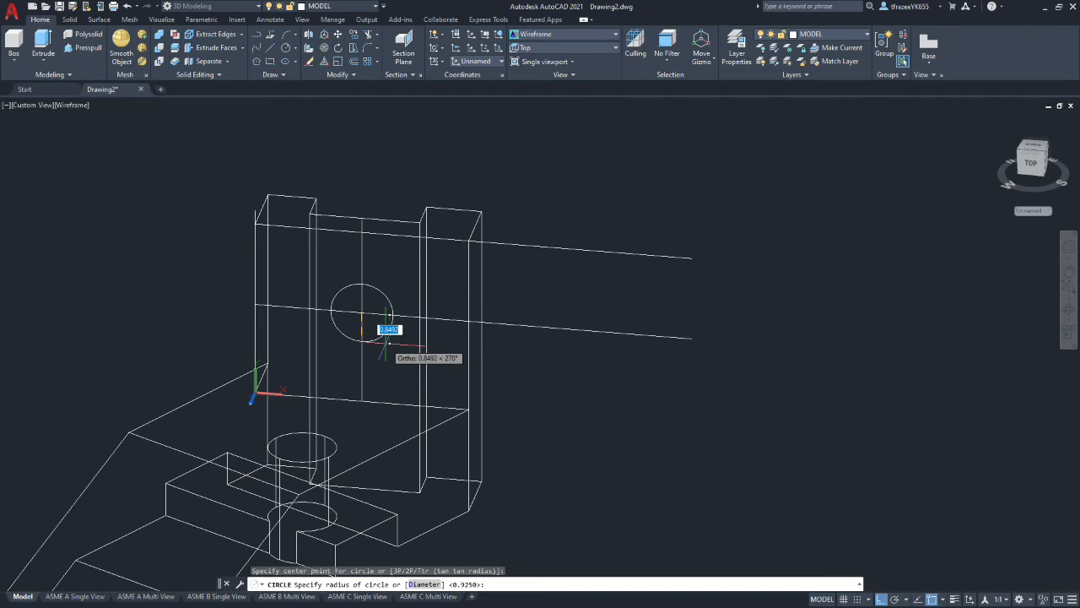
pyautogui.write('d')
pyautogui.press('Return')
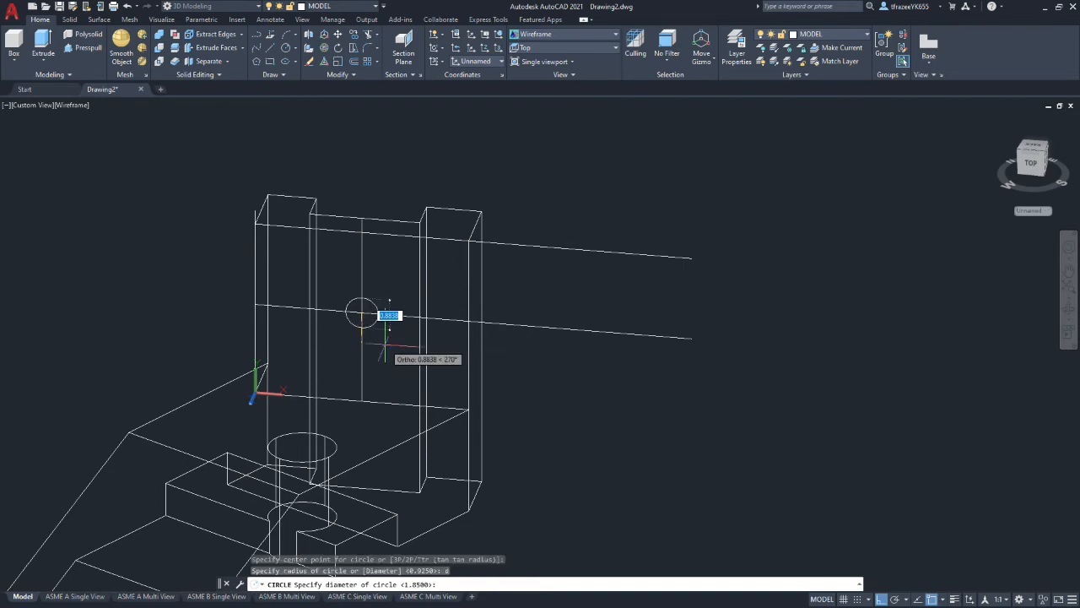
pyautogui.write('1')
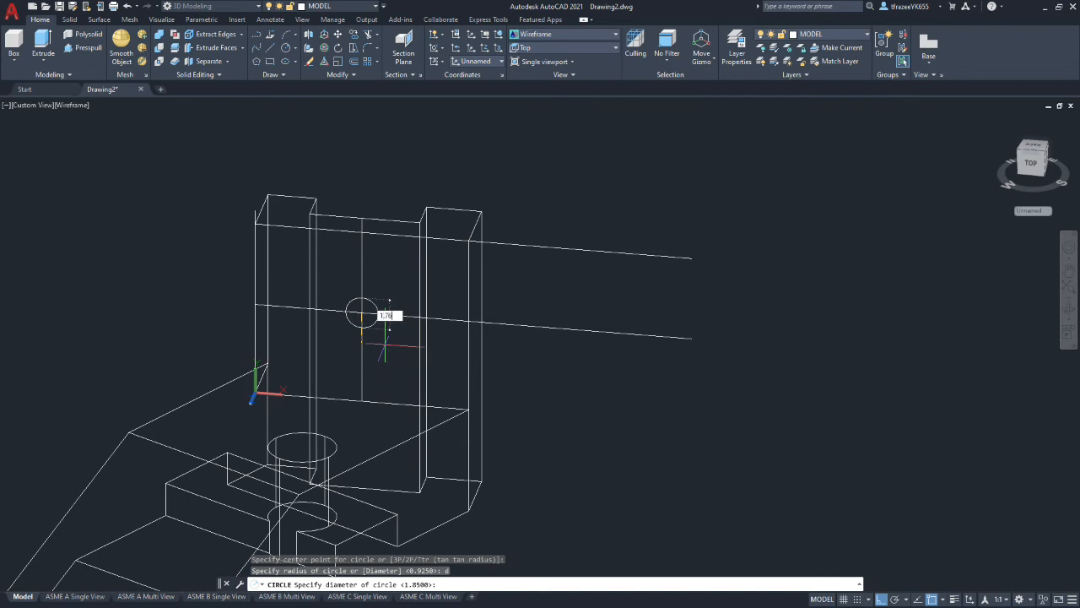
pyautogui.write('.76')
pyautogui.press('Return')
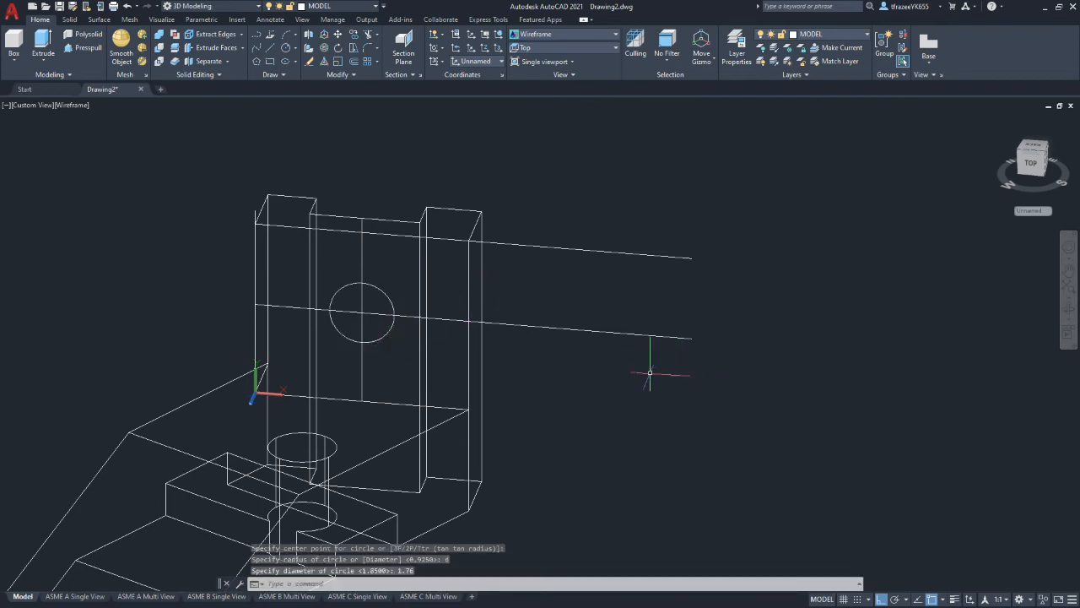
pyautogui.press('Escape')
# Erase the remaining horizontal and vertical construction lines around the circle on the upright's front face
pyautogui.moveTo(631, 390)
pyautogui.mouseDown()
pyautogui.moveTo(622, 314)
pyautogui.moveTo(590, 226)
pyautogui.mouseUp()
pyautogui.press('Delete')
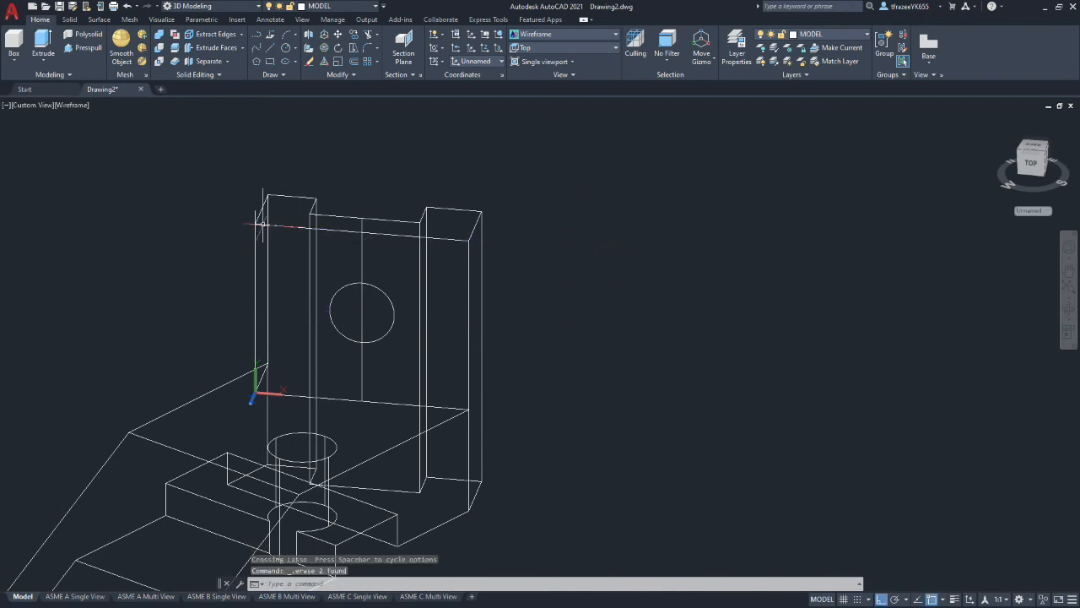
pyautogui.click(256, 253)
pyautogui.press('Delete')
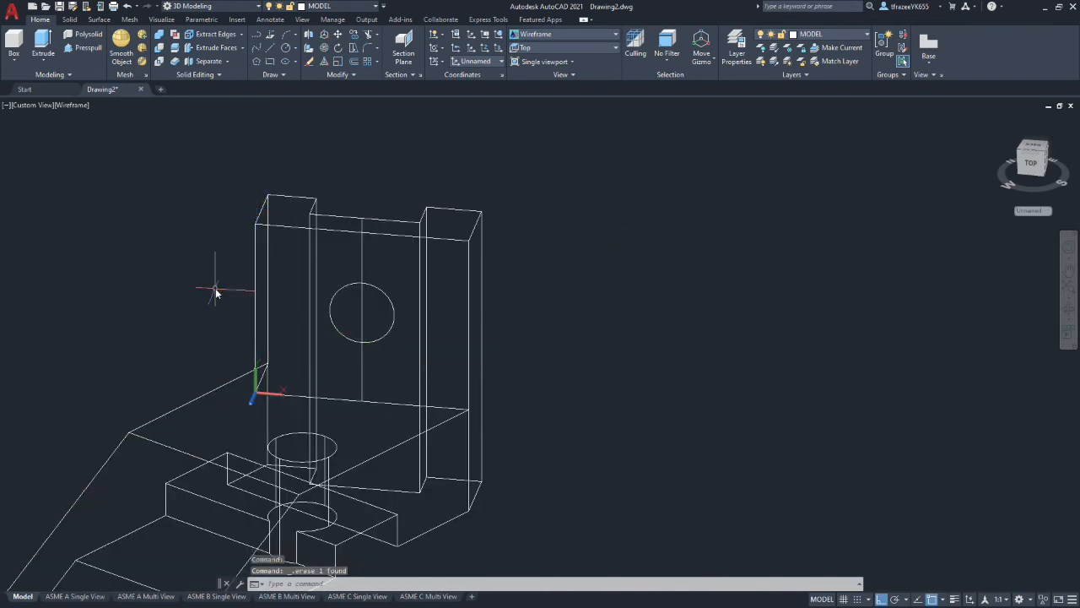
pyautogui.click(361, 250)
pyautogui.press('Delete')
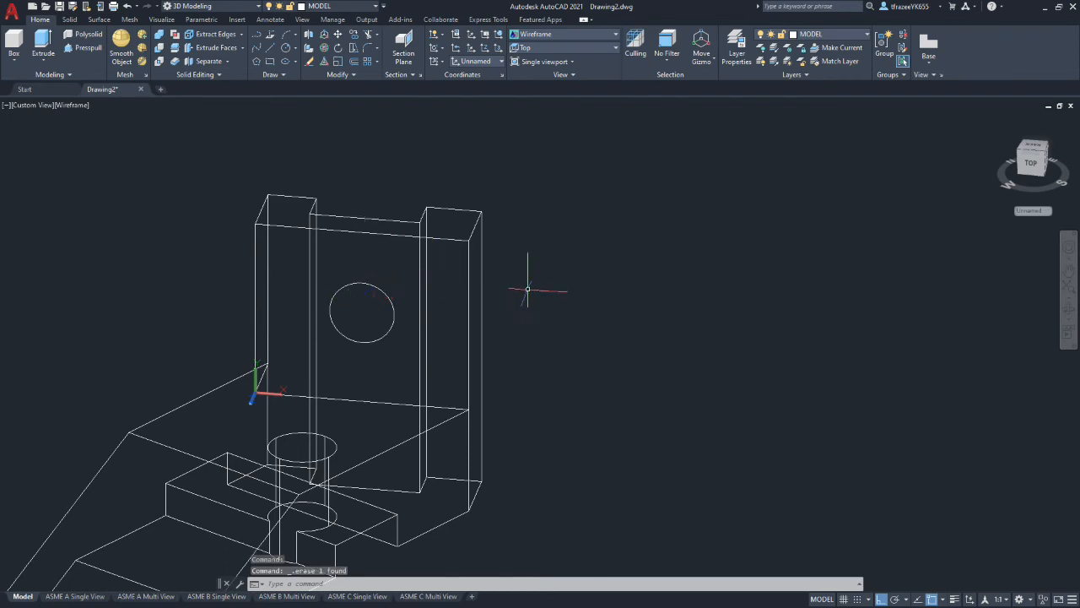
# Presspull the circle on the upright's front face .88 units back into the block
pyautogui.keyDown('shift'); pyautogui.moveTo(588, 369); pyautogui.dragTo(523, 272, button='middle'); pyautogui.keyUp('shift')
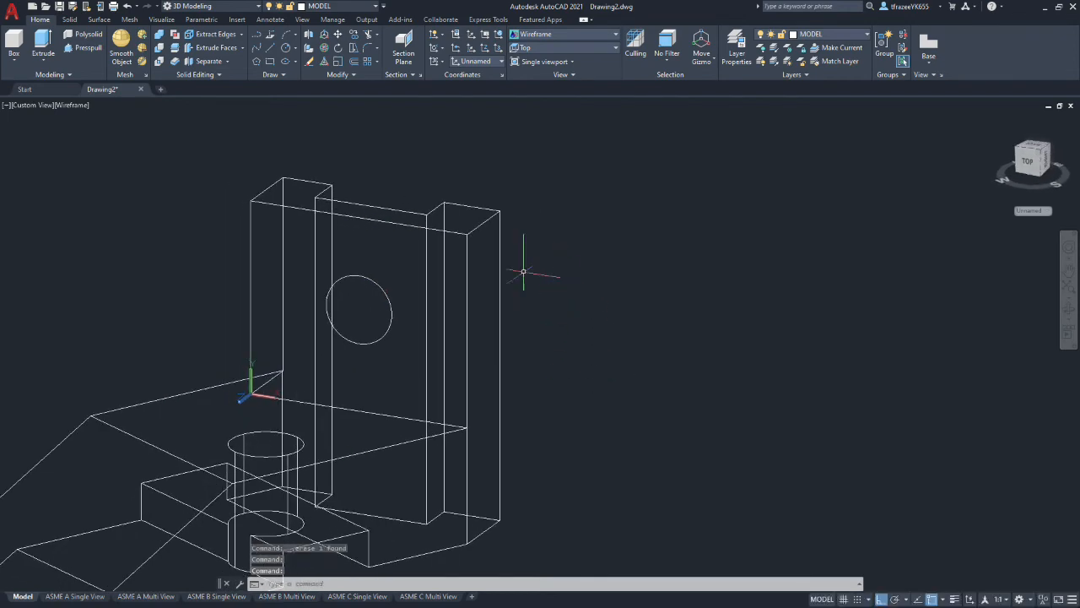
pyautogui.click(86, 48)
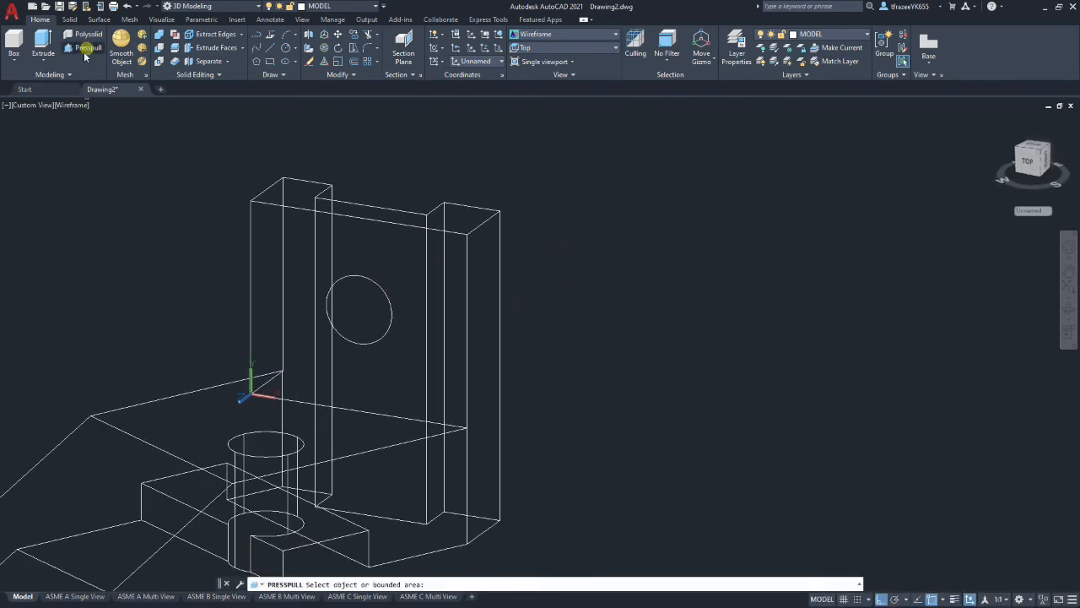
pyautogui.click(374, 306)
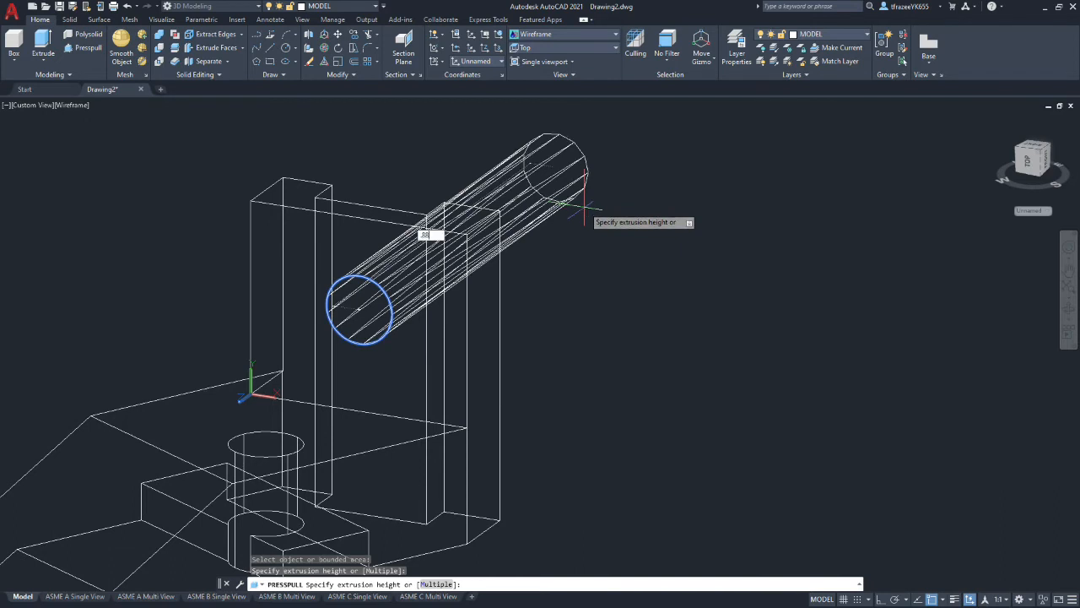
pyautogui.press('Return')
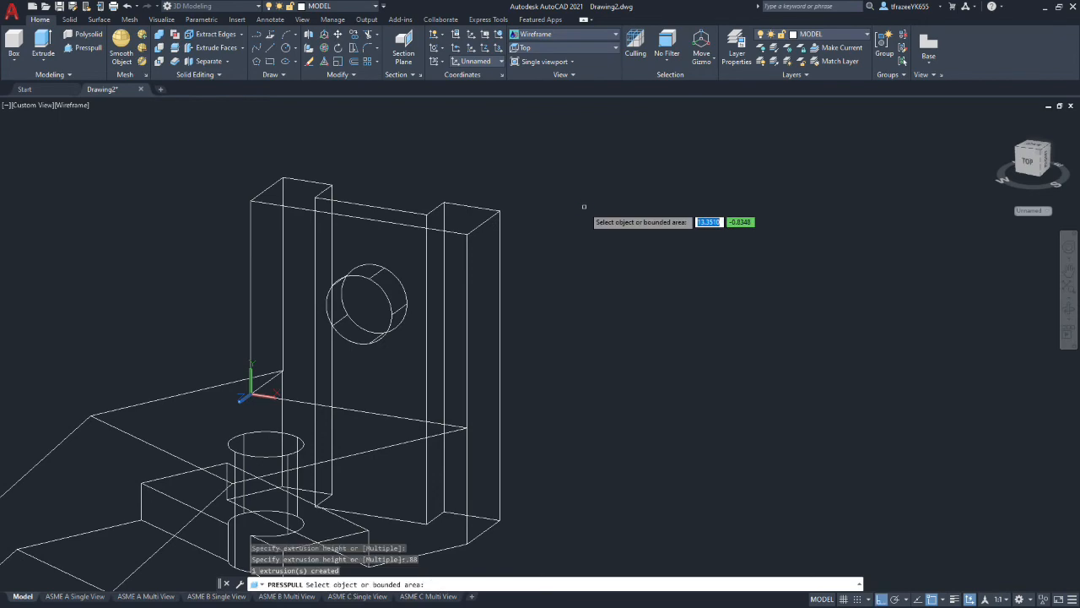
# With Ortho off, align the UCS to the sloped arm's top face, with its origin at the lower corner and X along the end edge
pyautogui.keyDown('shift'); pyautogui.moveTo(584, 303); pyautogui.dragTo(540, 309, button='middle'); pyautogui.keyUp('shift')
pyautogui.scroll(-5, 338, 301)
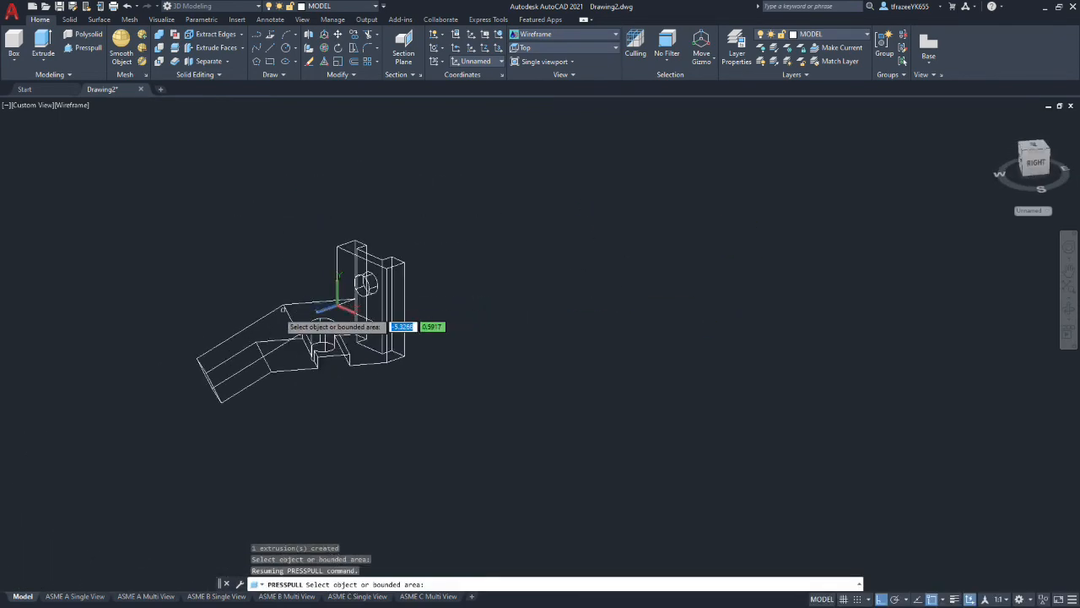
pyautogui.scroll(2, 292, 307)
pyautogui.scroll(1, 246, 253)
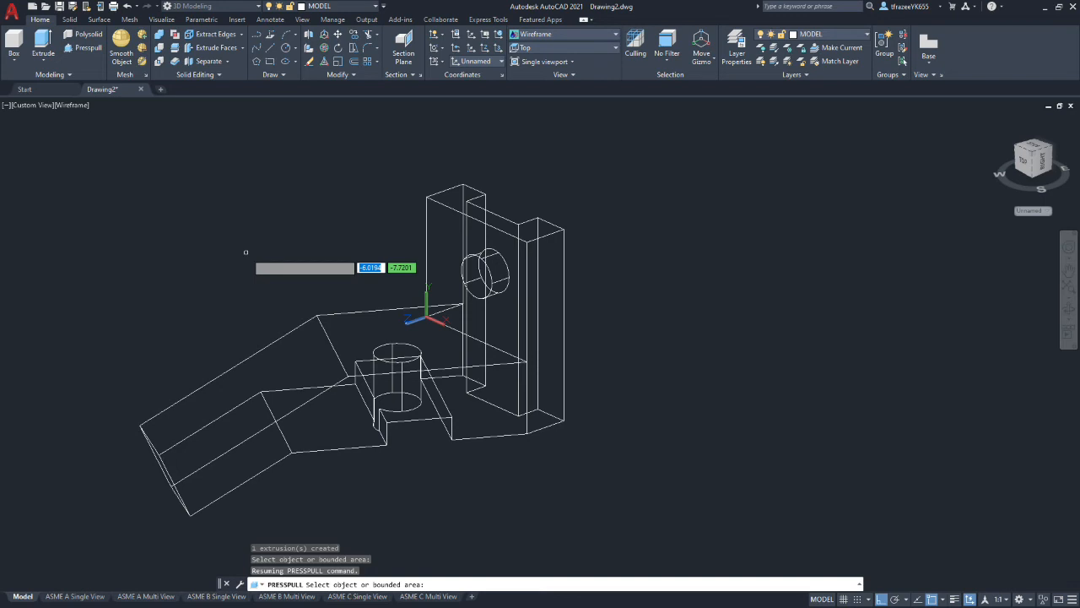
pyautogui.keyDown('shift'); pyautogui.moveTo(179, 305); pyautogui.dragTo(229, 309, button='middle'); pyautogui.keyUp('shift')
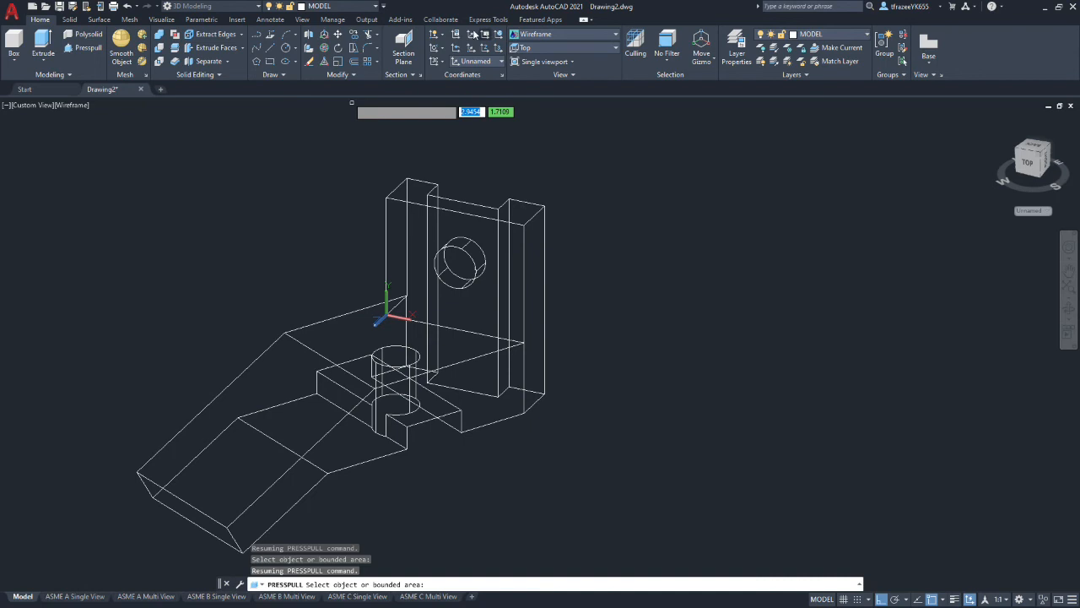
pyautogui.click(474, 38)
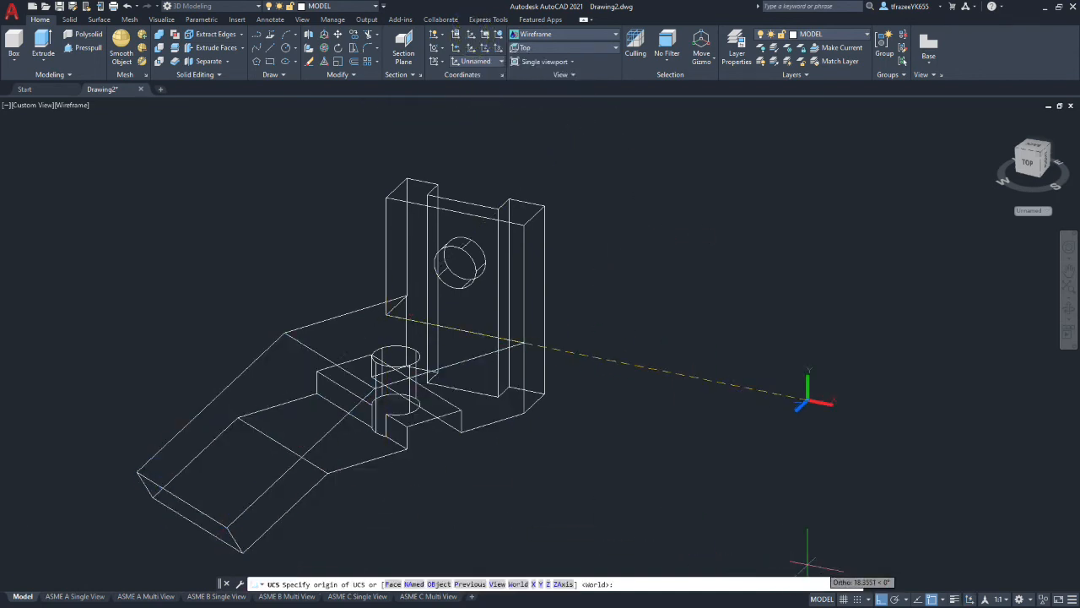
pyautogui.click(880, 599)
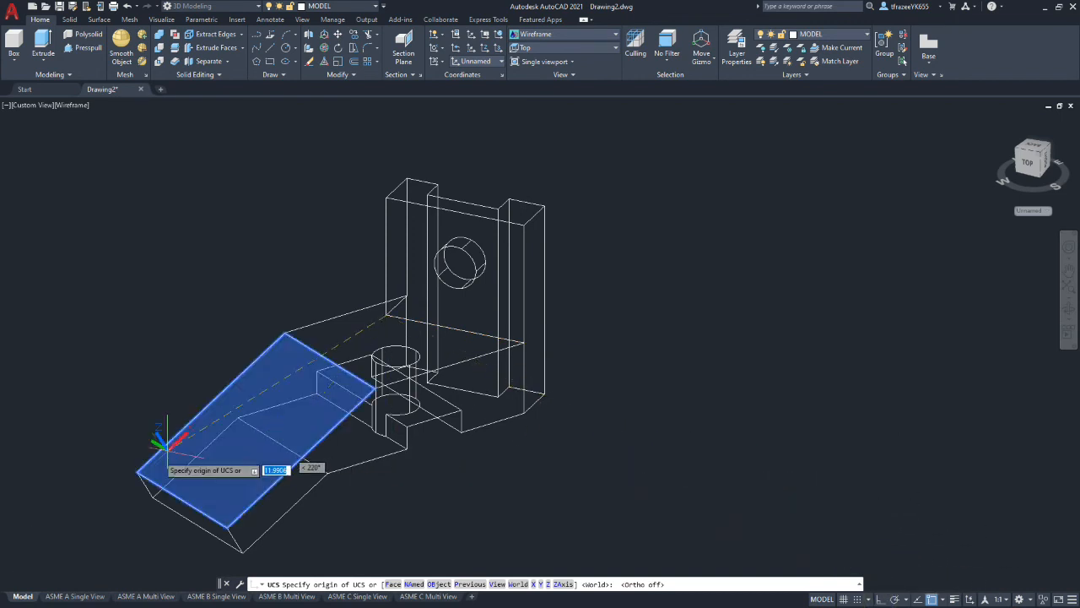
pyautogui.click(138, 473)
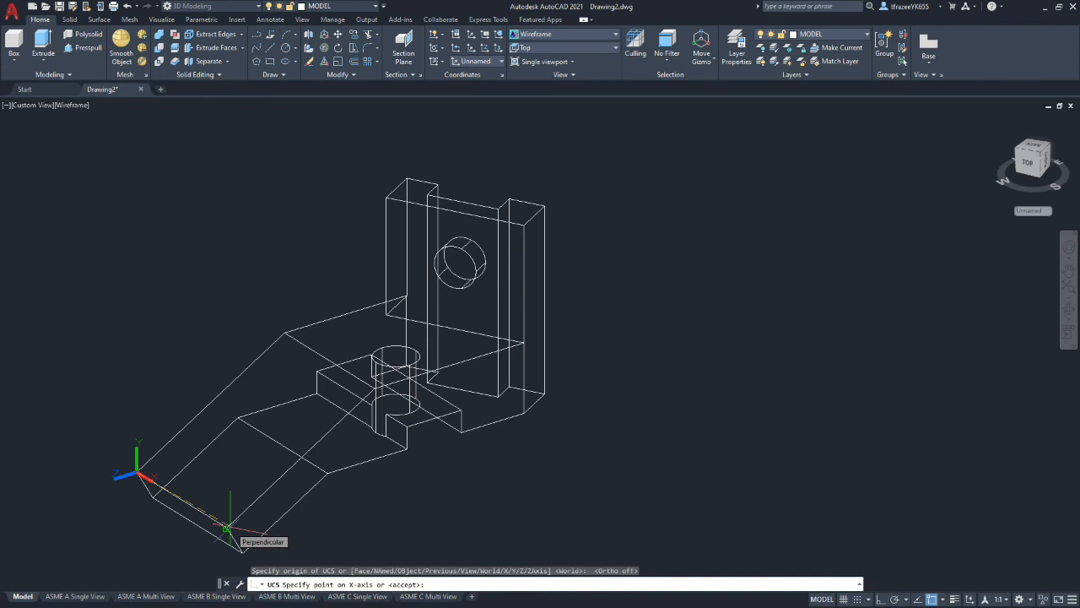
pyautogui.click(228, 529)
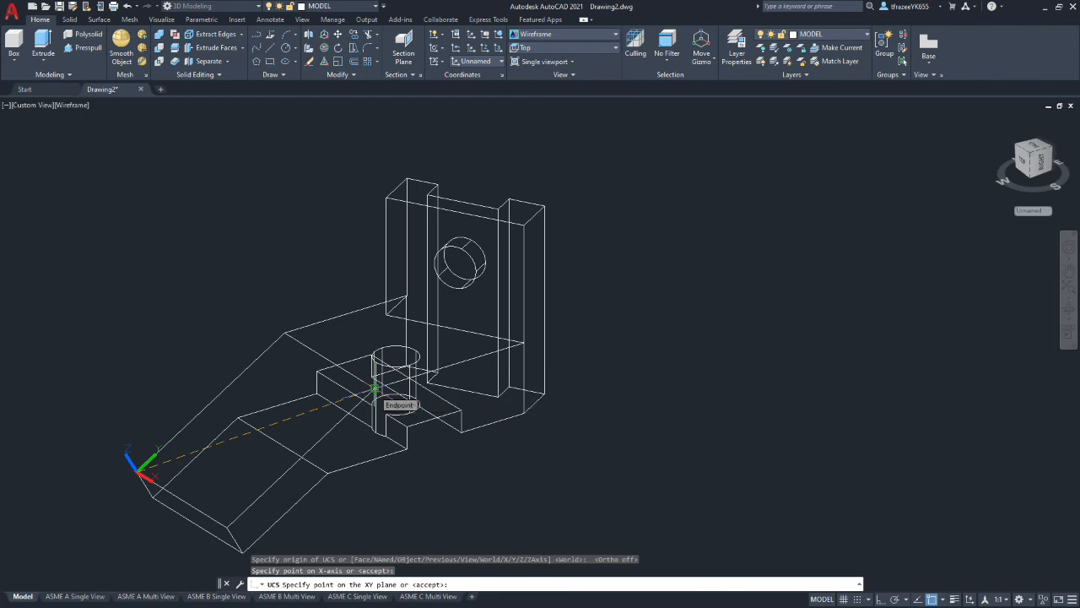
pyautogui.click(375, 389)
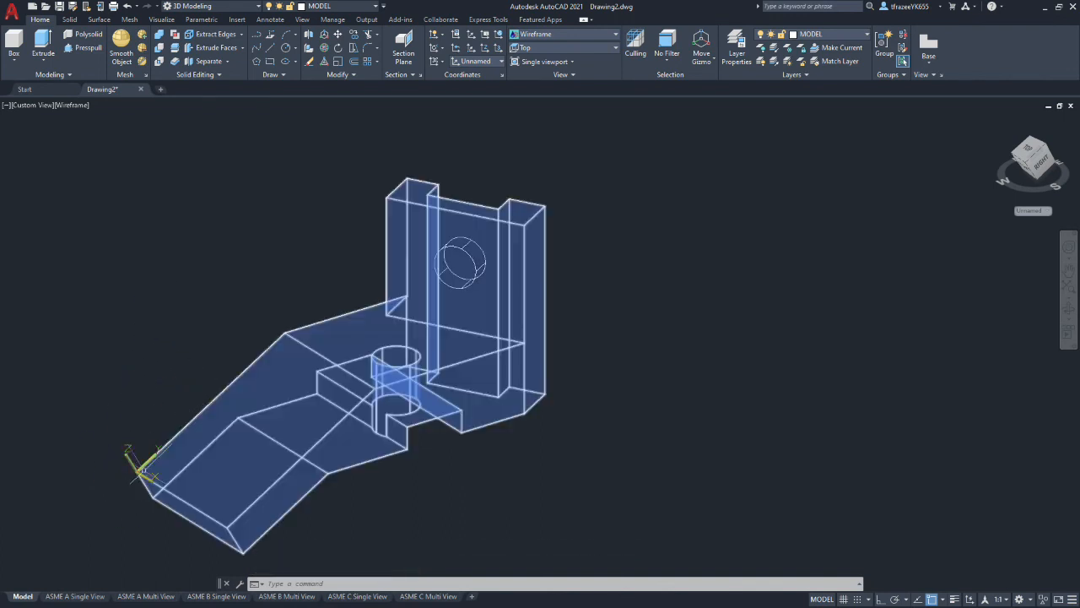
# With Ortho on, draw a line from the UCS origin up the sloped face's side edge, slightly past the upper corner
pyautogui.keyDown('shift'); pyautogui.moveTo(121, 452); pyautogui.dragTo(196, 506, button='middle'); pyautogui.keyUp('shift')
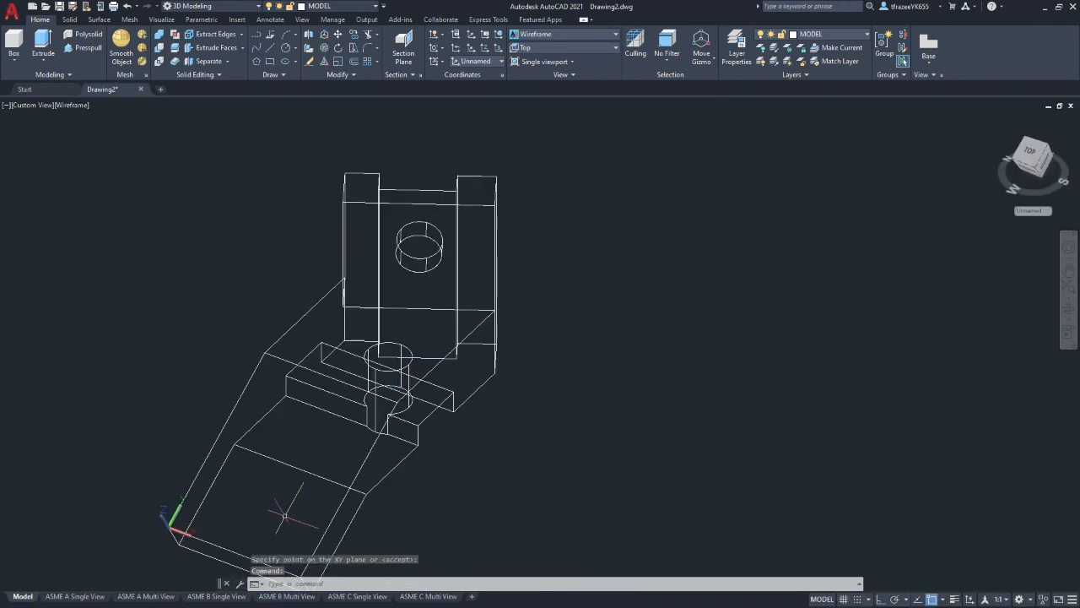
pyautogui.scroll(-5, 284, 515)
pyautogui.scroll(7, 291, 511)
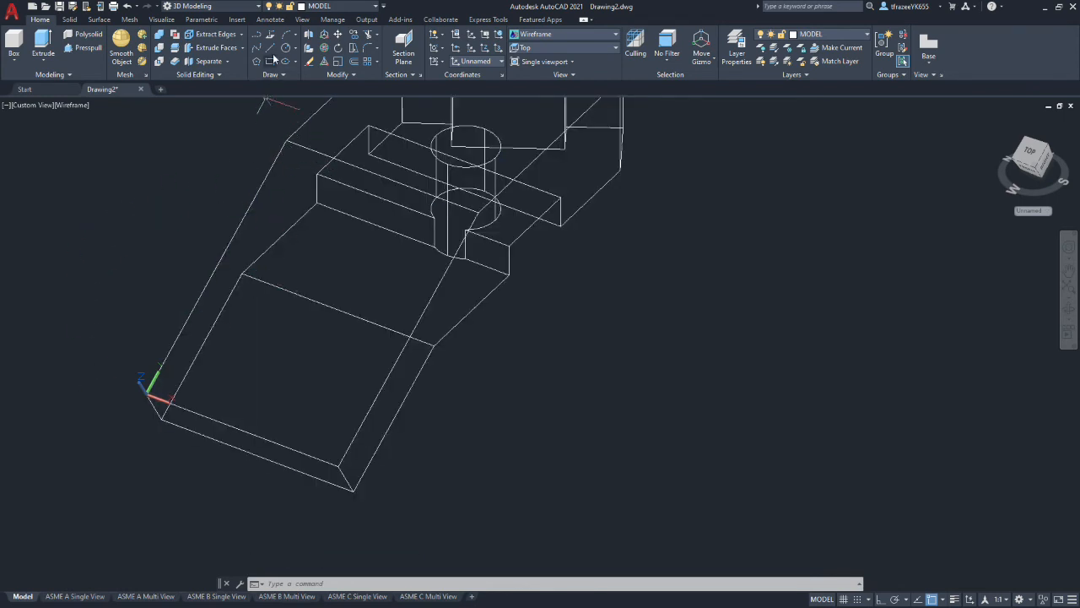
pyautogui.click(270, 36)
pyautogui.click(150, 392)
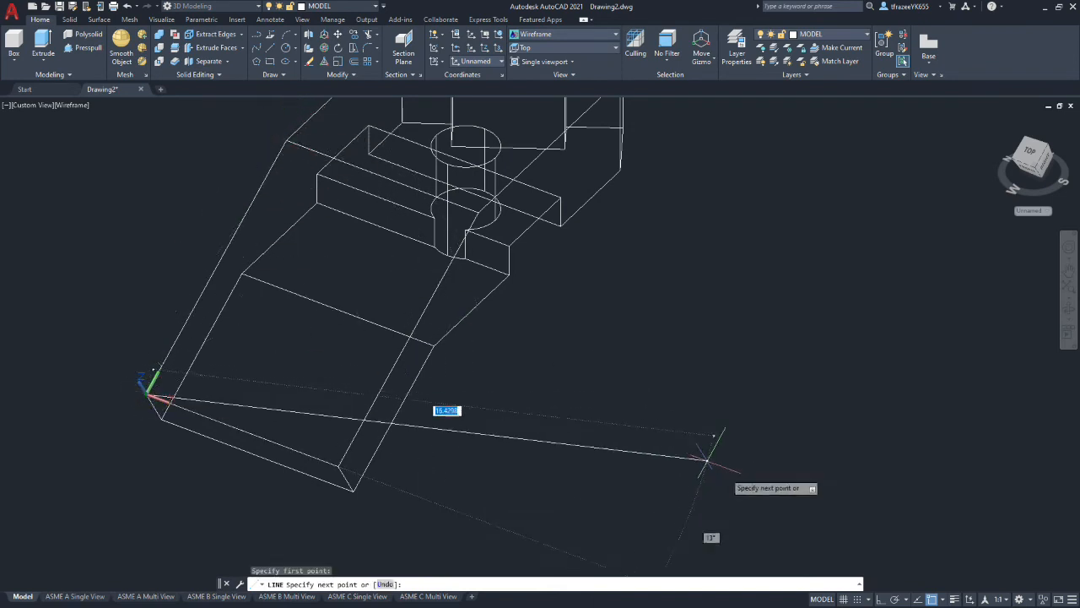
pyautogui.click(881, 598)
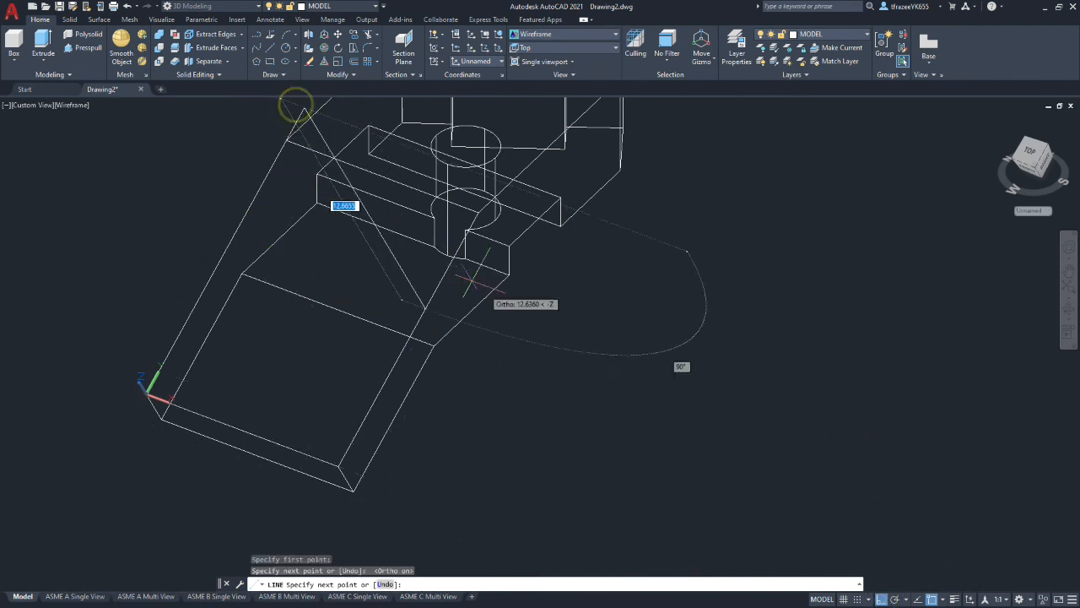
pyautogui.press('Escape')
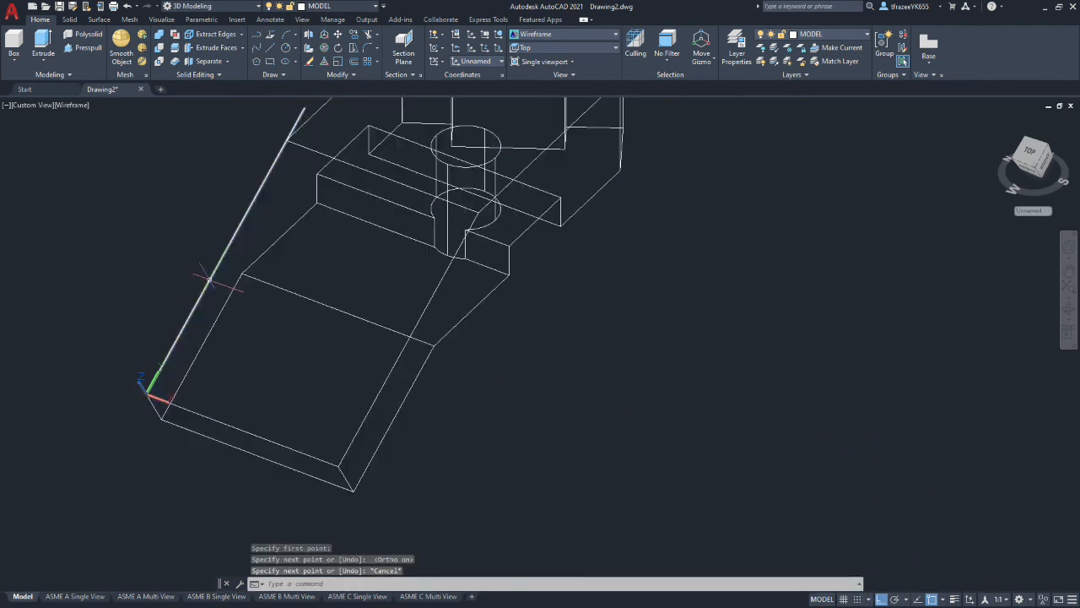
# Draw a line from the UCS origin along the sloped arm's end edge, extending well past the opposite corner
pyautogui.click(273, 53)
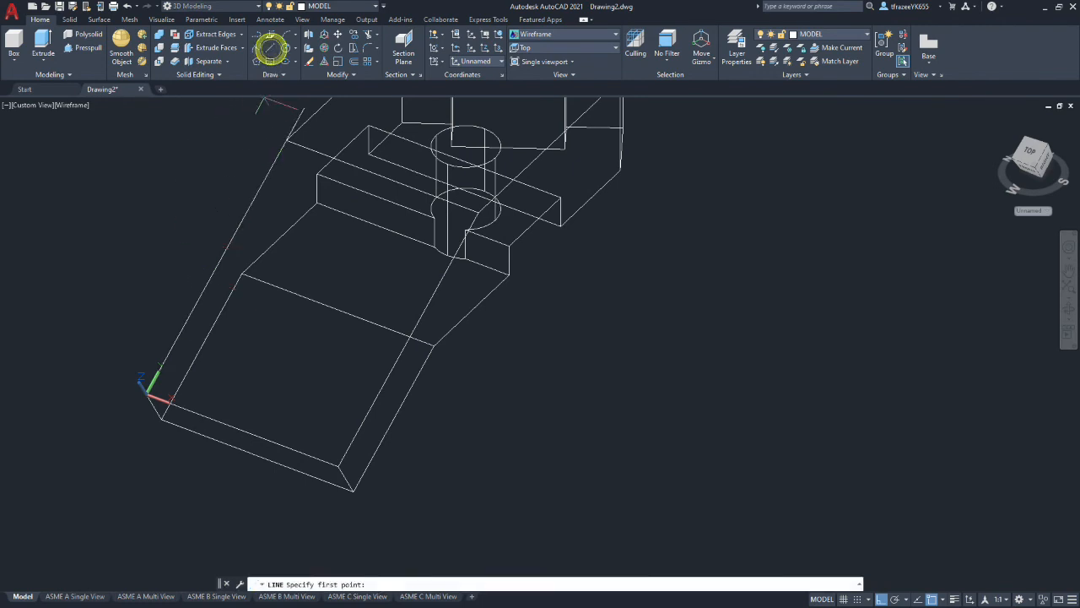
pyautogui.click(149, 394)
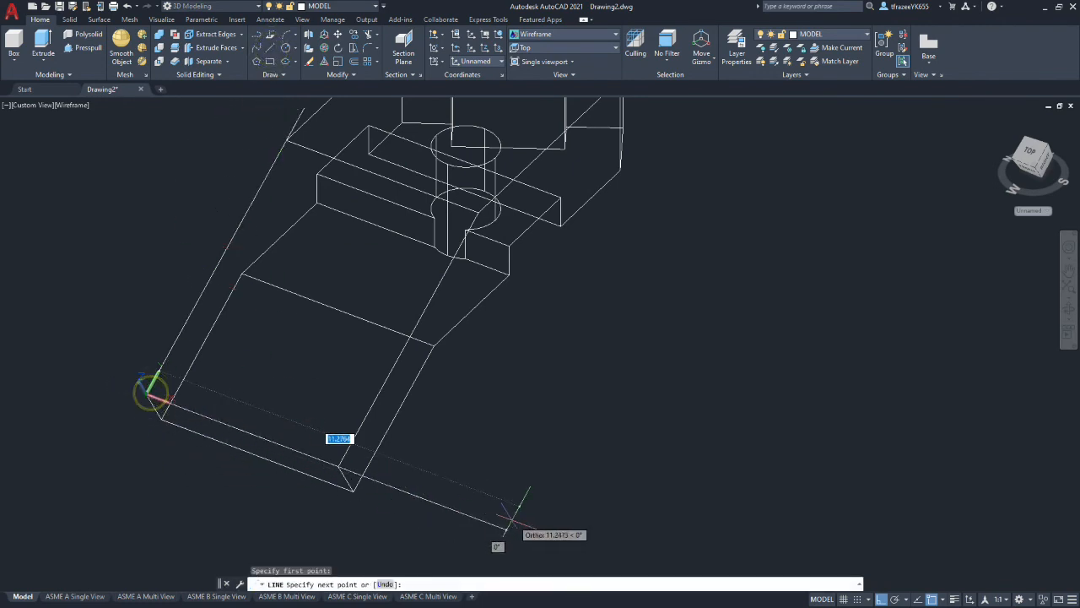
pyautogui.click(530, 538)
pyautogui.press('Escape')
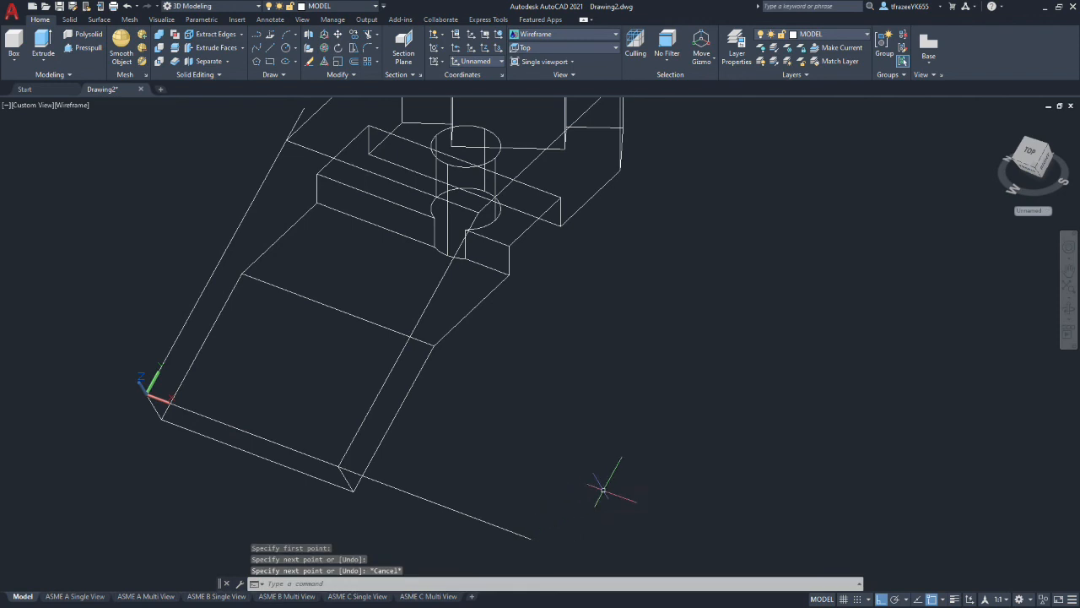
# Undo the last offset
pyautogui.hotkey('ctrl', 'z')
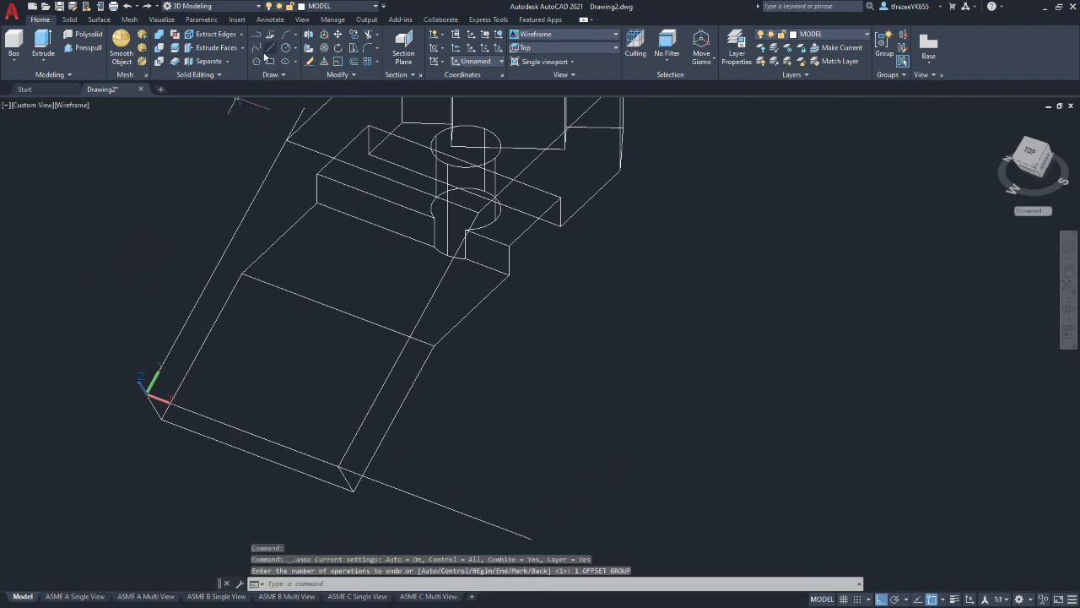
# Offset the line along the sloped face's side edge by 2 toward the inside of the face
pyautogui.click(350, 65)
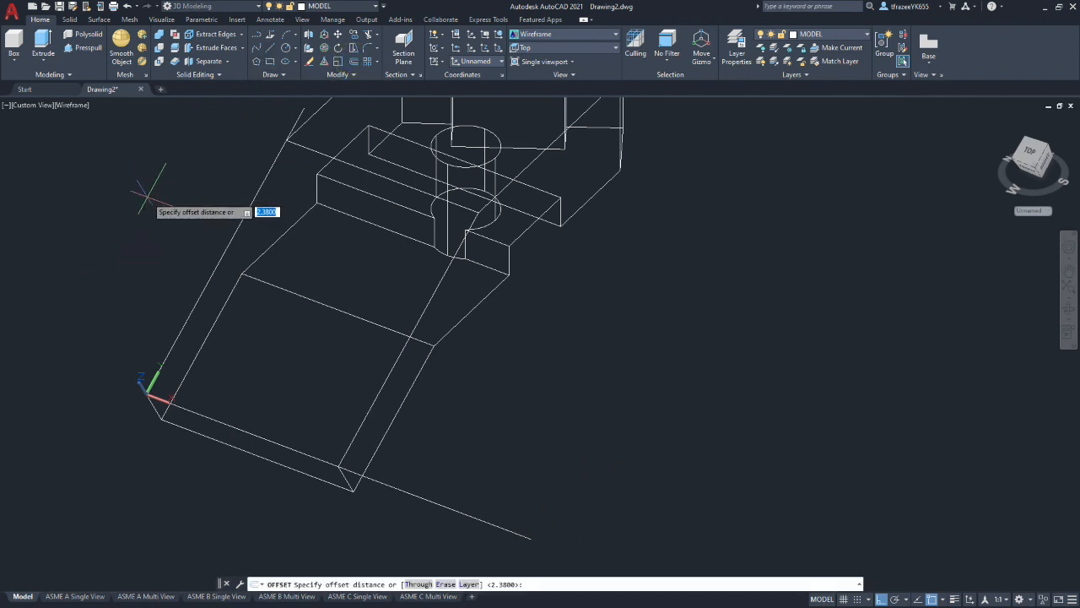
pyautogui.press('Return')
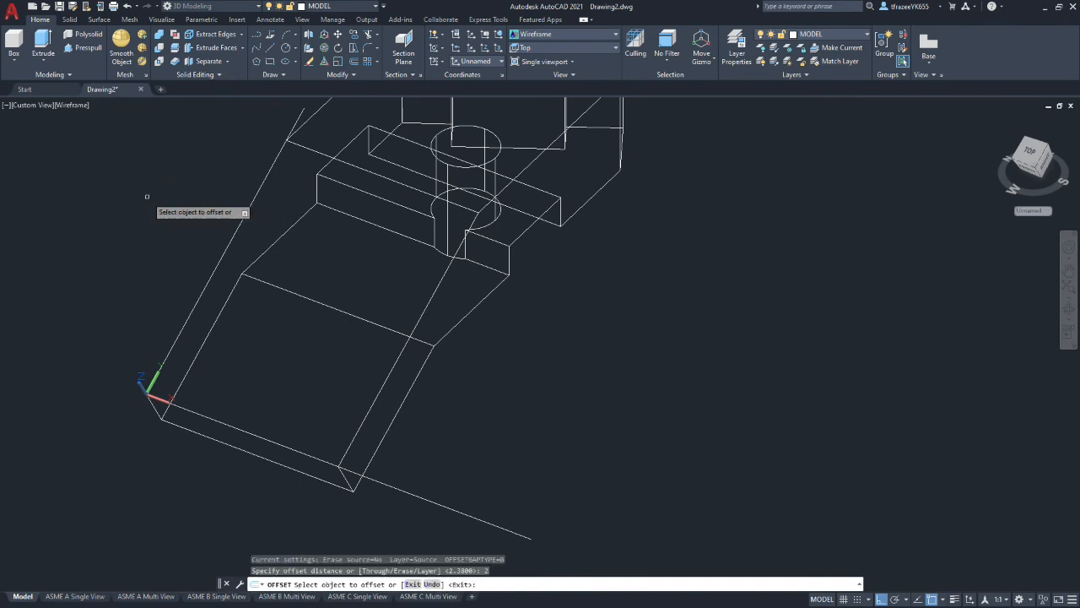
pyautogui.click(303, 110)
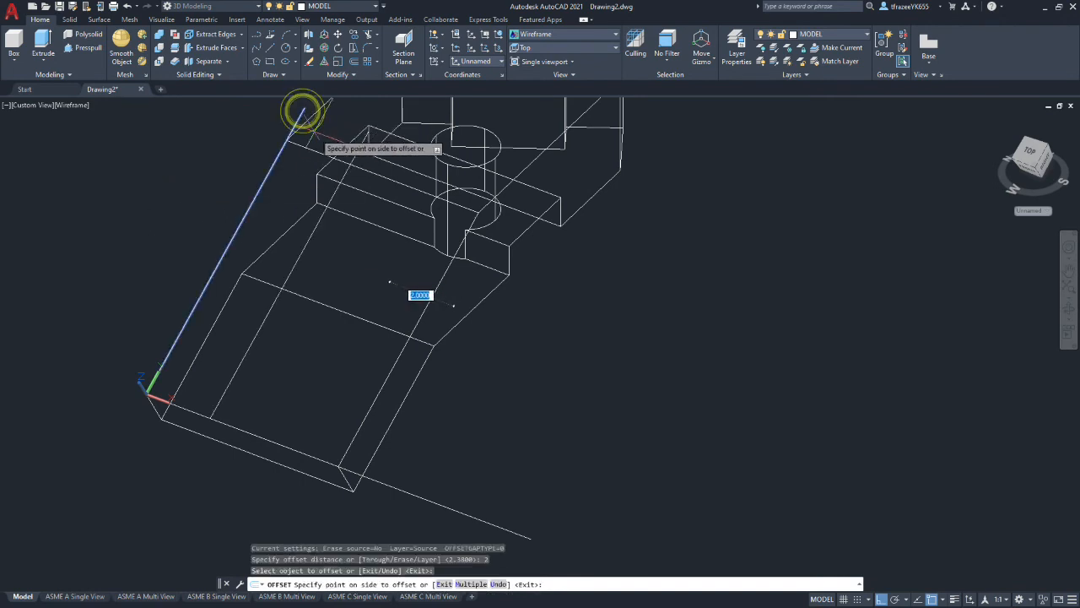
pyautogui.click(313, 130)
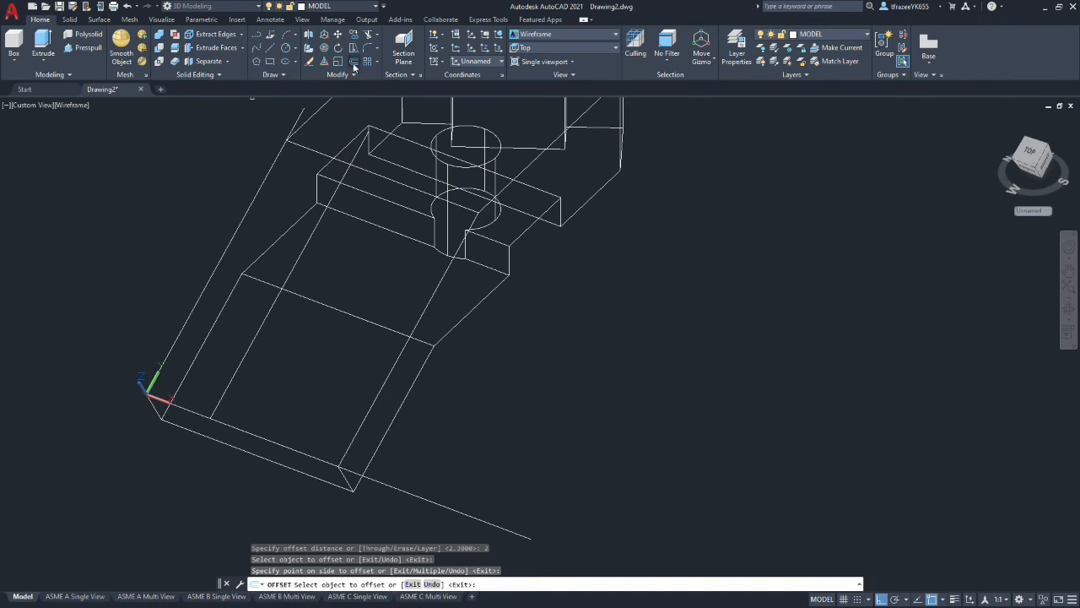
pyautogui.press('Return')
# Offset the inner construction line by a further 1 toward the middle of the sloped face
pyautogui.press('Return')
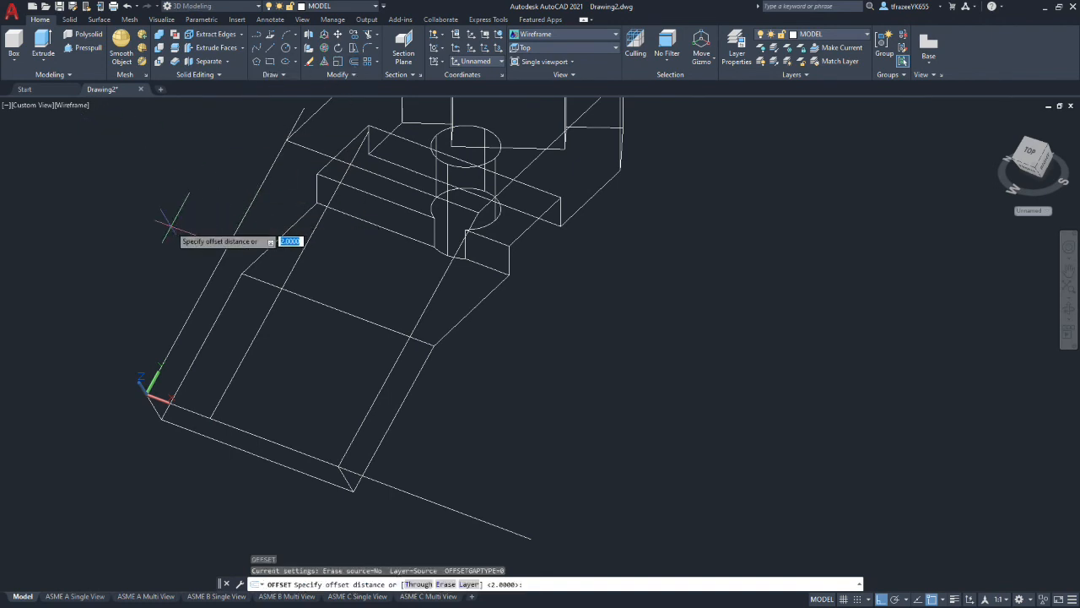
pyautogui.write('1')
pyautogui.press('Return')
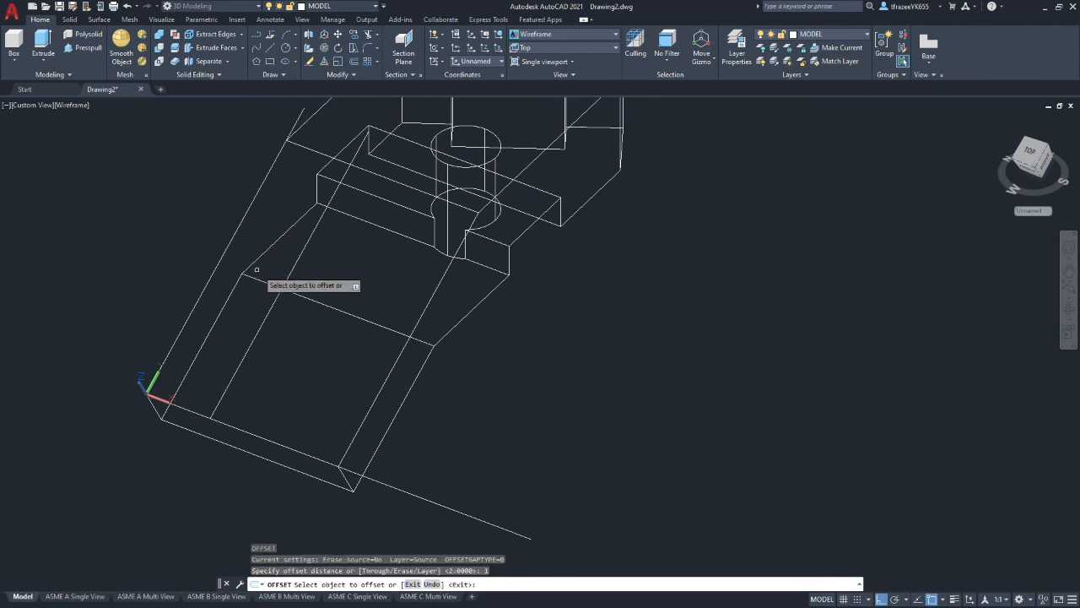
pyautogui.click(302, 248)
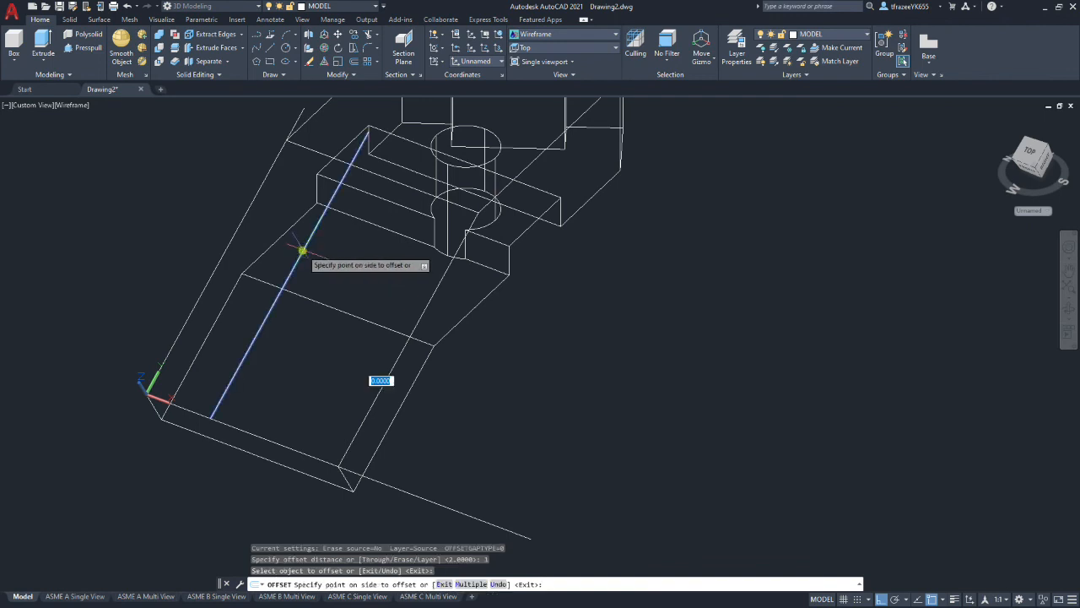
pyautogui.click(317, 259)
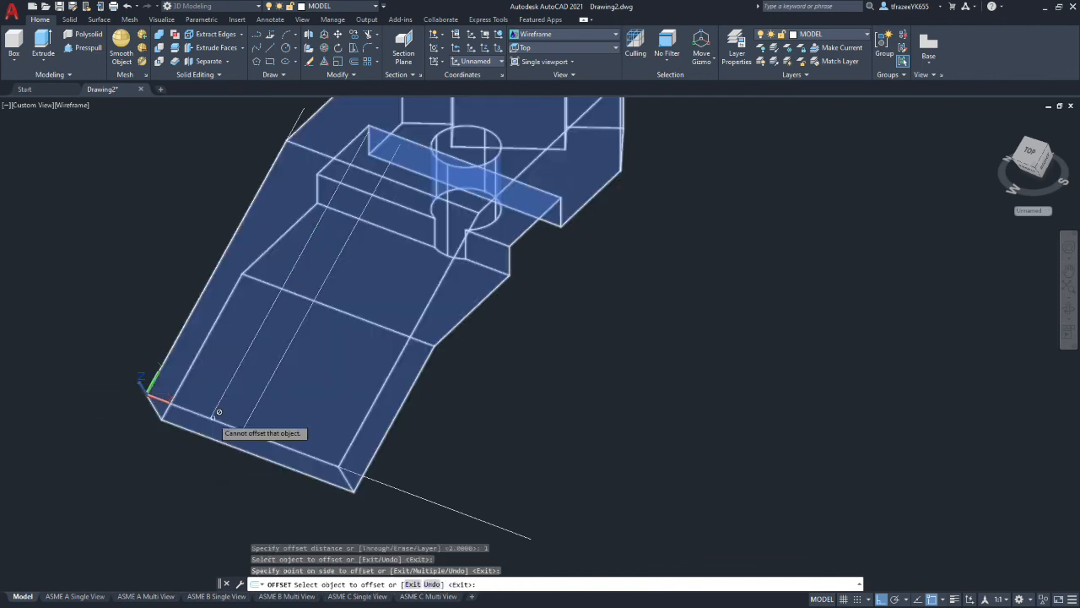
pyautogui.click(246, 431)
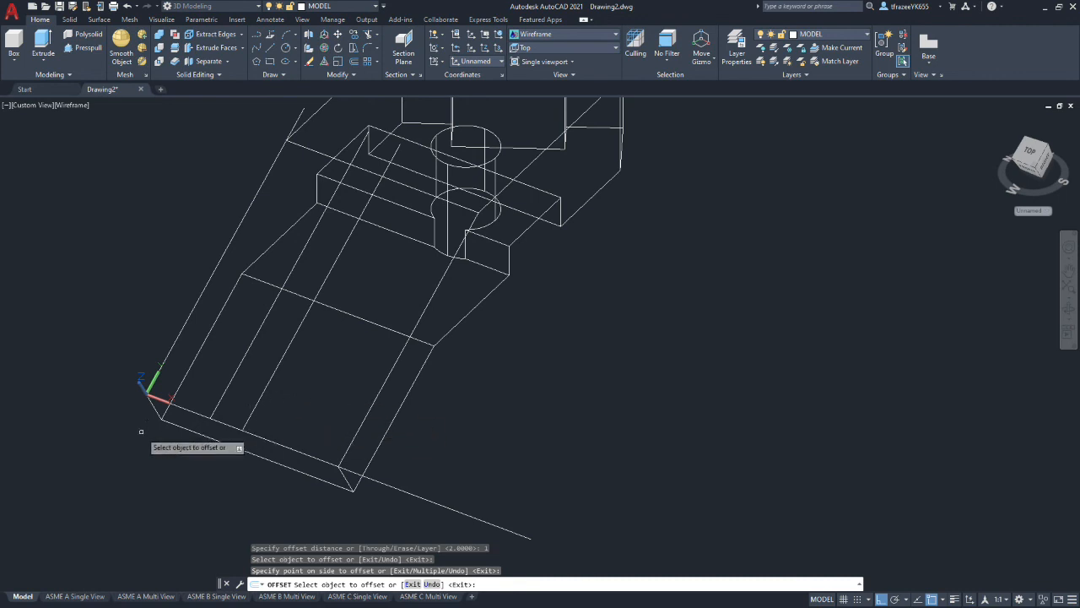
pyautogui.press('Return')
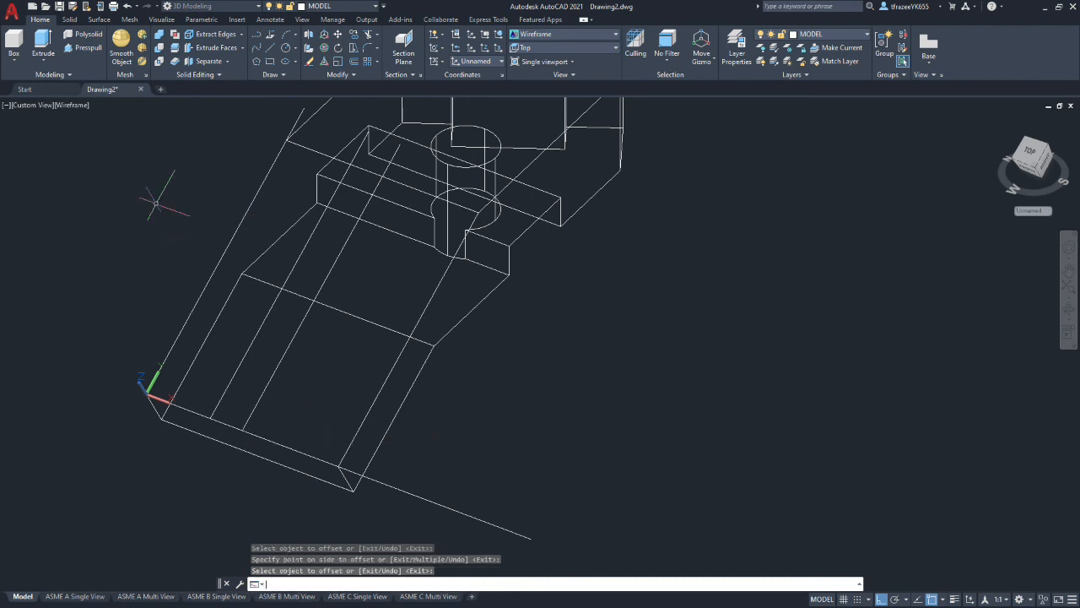
# Offset the line along the sloped arm's end edge by 1.94 up the face
pyautogui.press('Return')
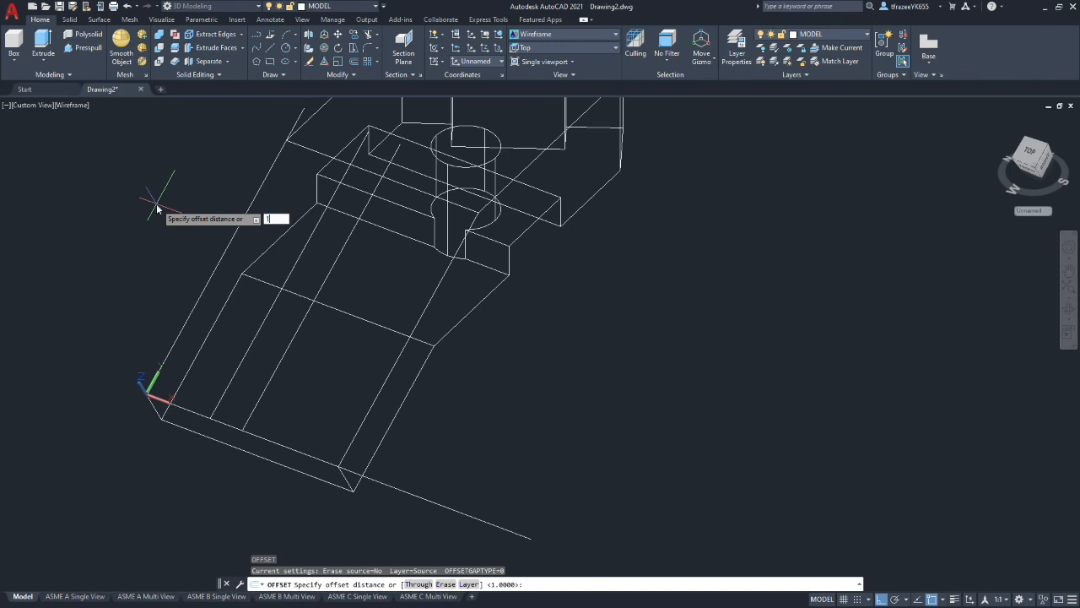
pyautogui.write('1.94')
pyautogui.press('Return')
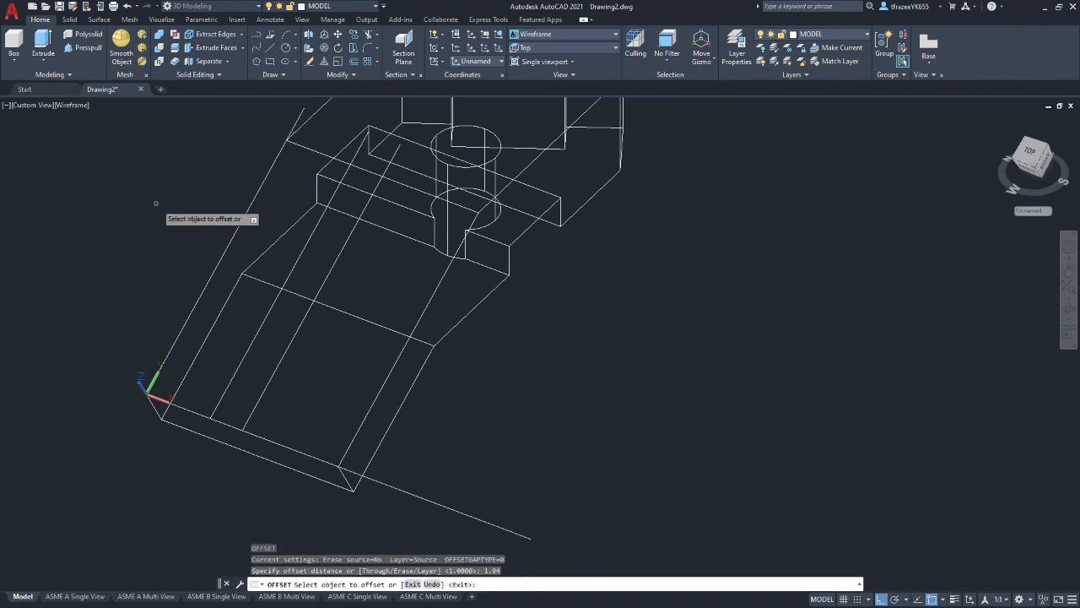
pyautogui.click(418, 498)
pyautogui.click(437, 475)
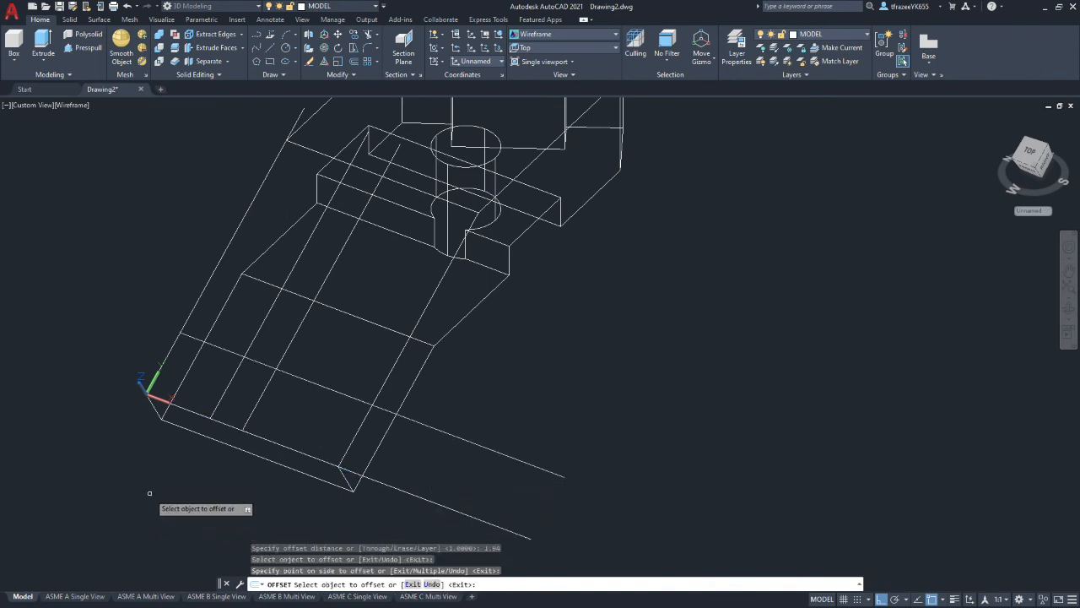
# With Ortho off, draw a line 120 long from the first inner line's end on the end edge, slanting outward across the 1.94 offset line
pyautogui.click(267, 49)
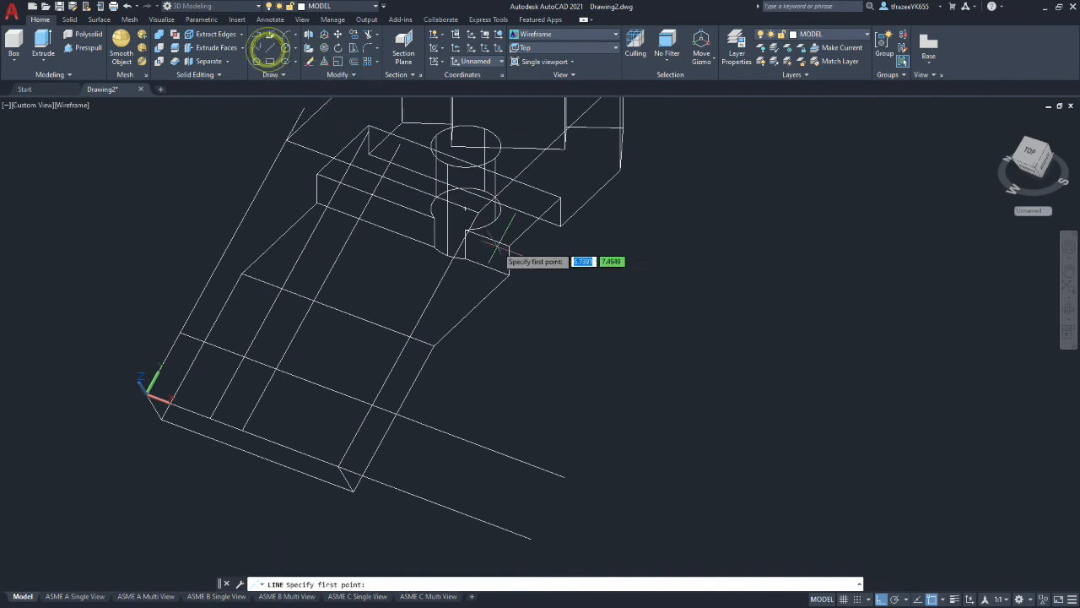
pyautogui.click(880, 599)
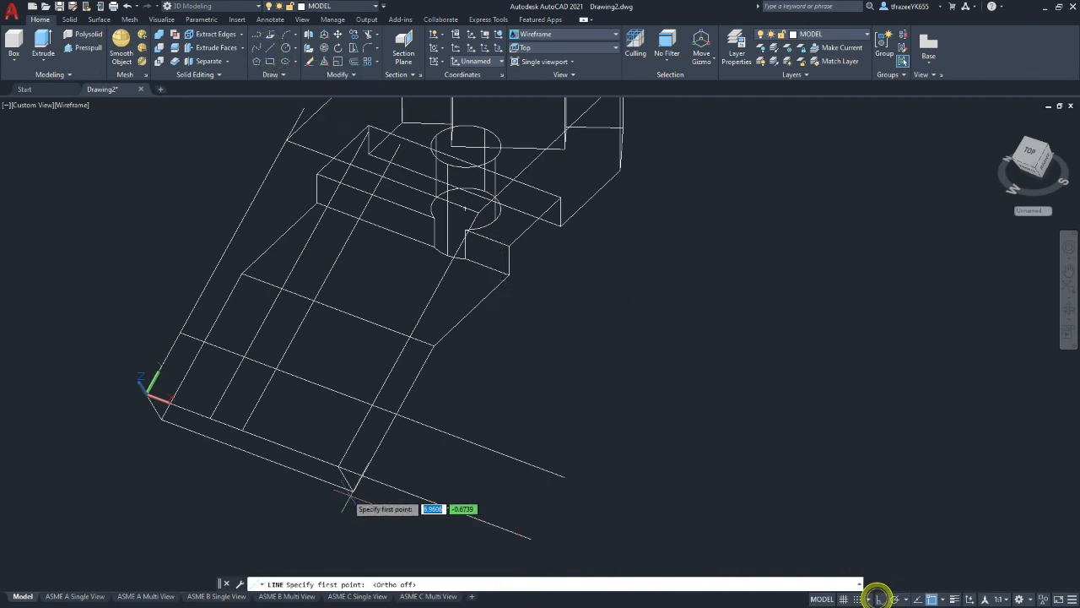
pyautogui.click(213, 414)
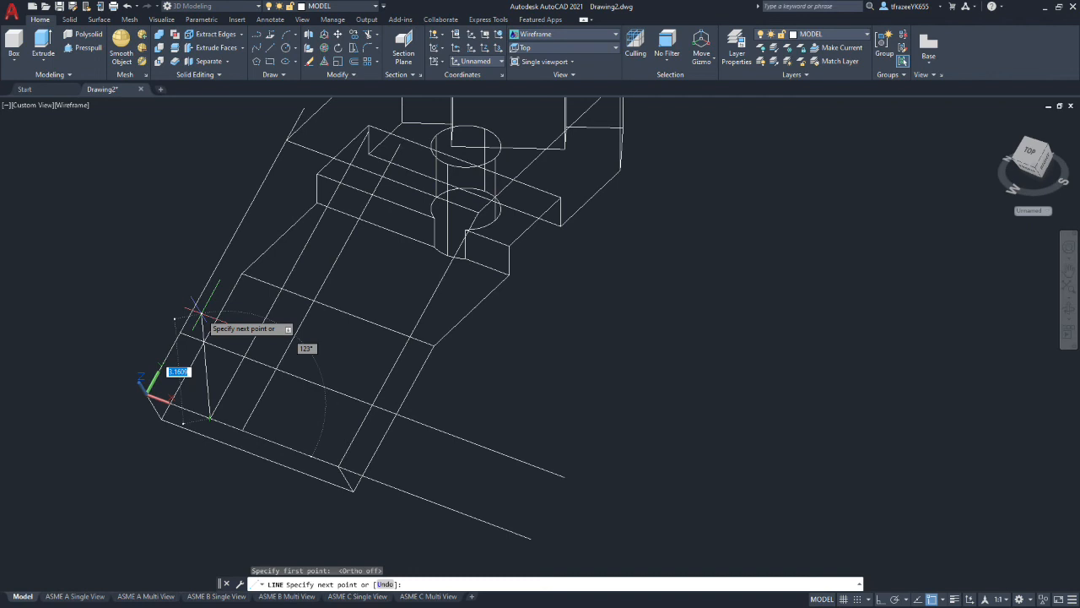
pyautogui.press('Return')
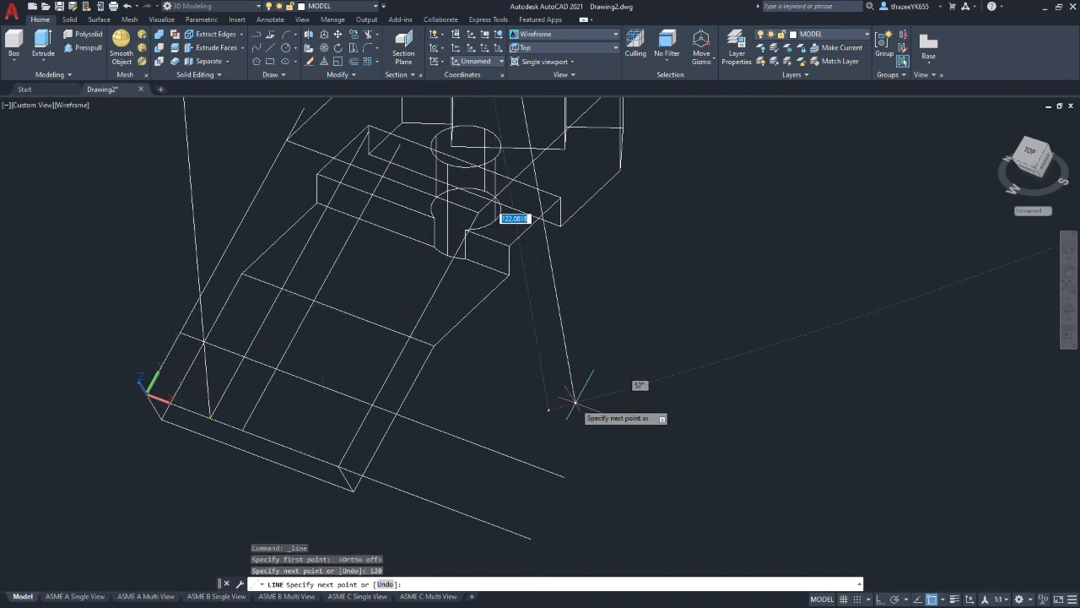
pyautogui.press('Escape')
# Erase the construction line offset 2 from the side edge, which shares its lower end with the slanted line
pyautogui.scroll(-6, 350, 359)
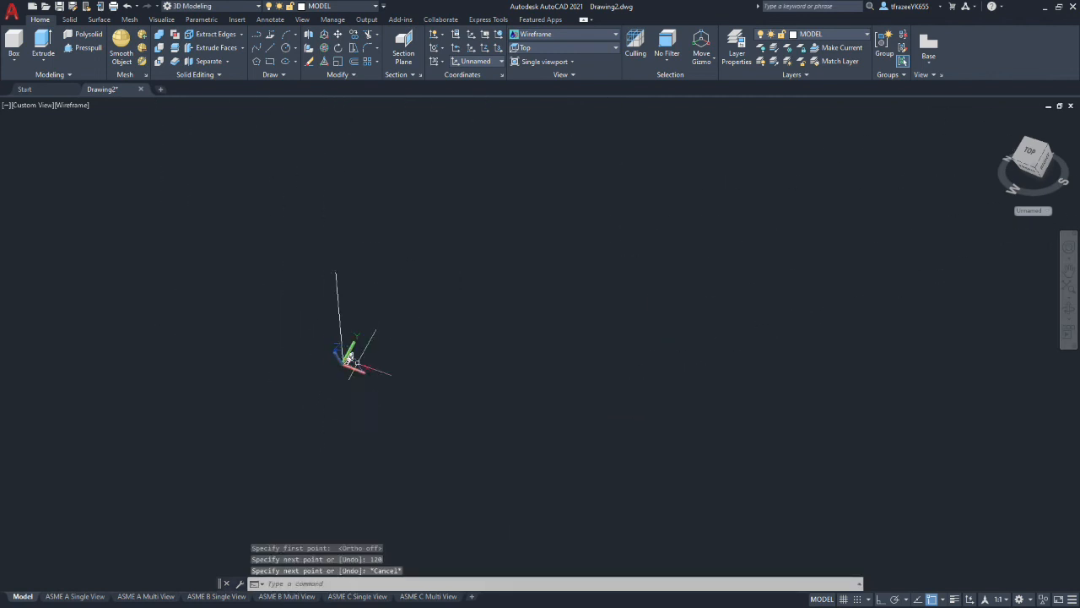
pyautogui.scroll(8, 371, 337)
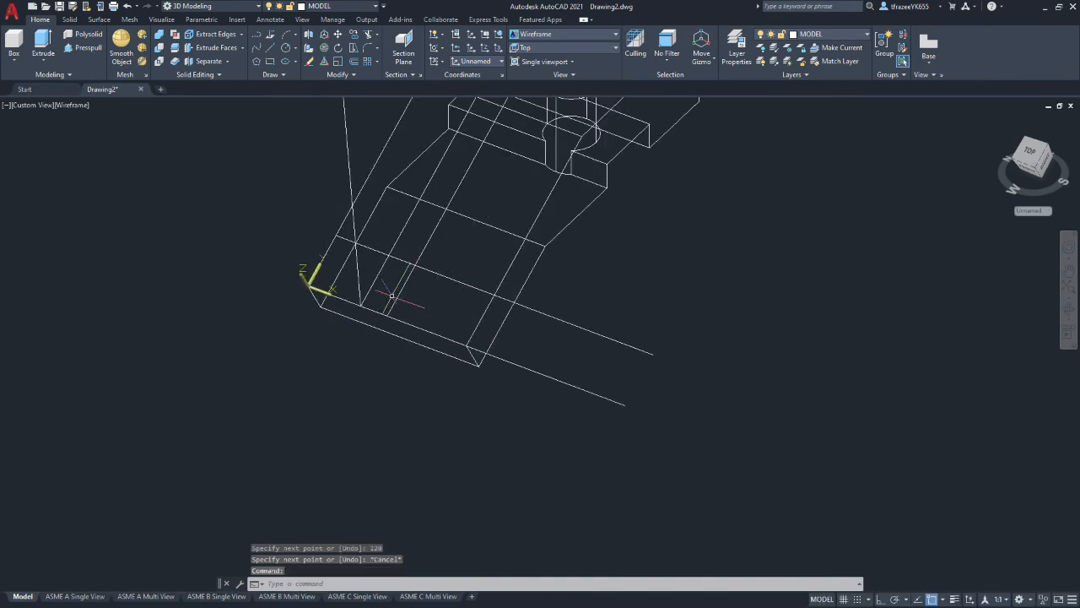
pyautogui.scroll(3, 392, 294)
pyautogui.keyDown('shift'); pyautogui.moveTo(415, 314); pyautogui.dragTo(425, 249, button='middle'); pyautogui.keyUp('shift')
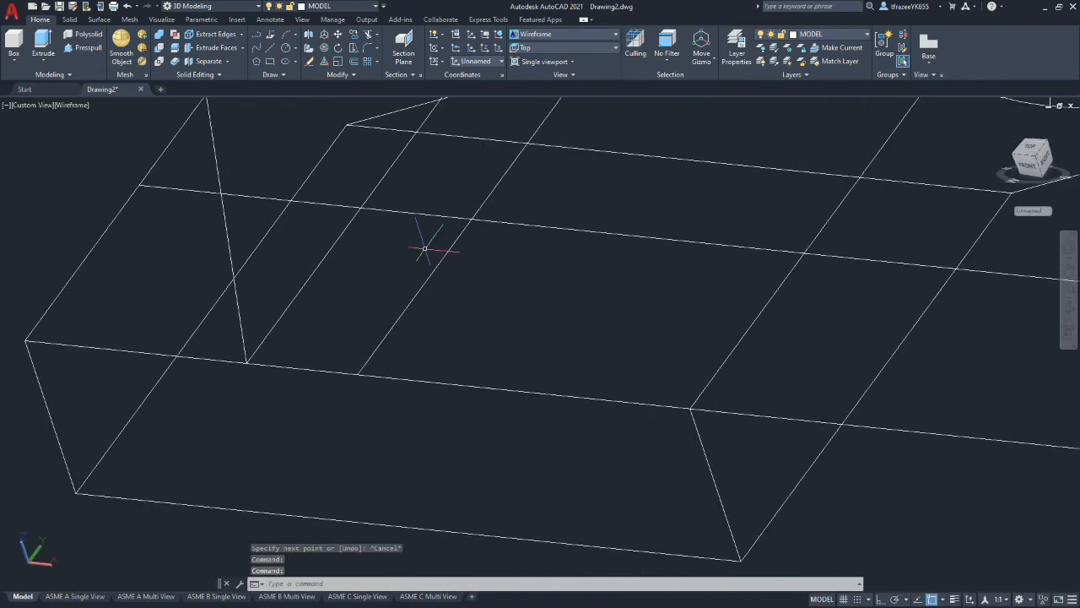
pyautogui.scroll(-3, 413, 153)
pyautogui.scroll(1, 392, 144)
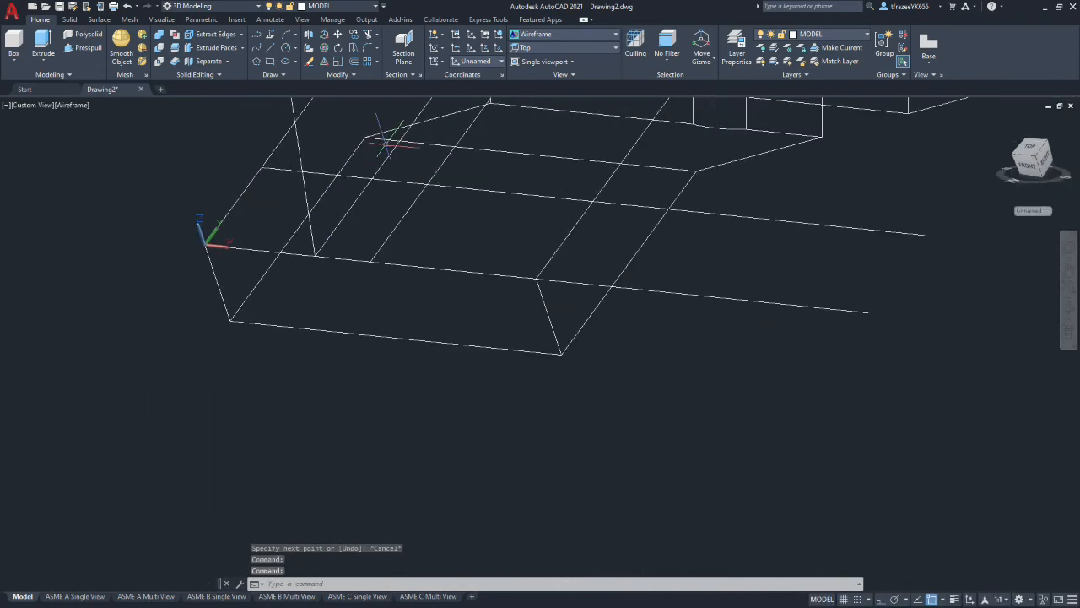
pyautogui.scroll(3, 392, 144)
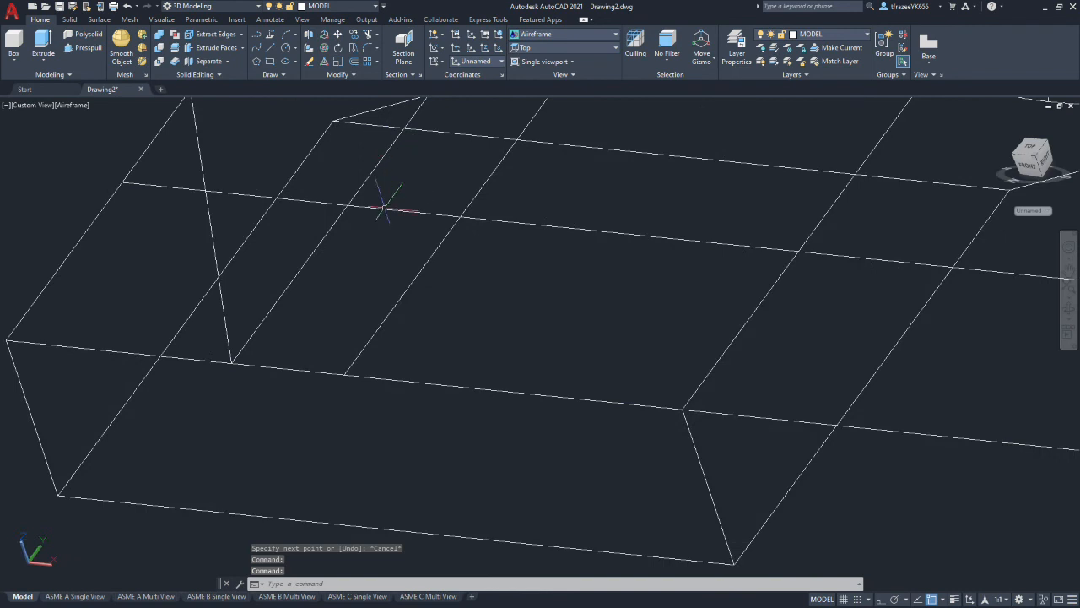
pyautogui.press('Escape')
pyautogui.click(334, 225)
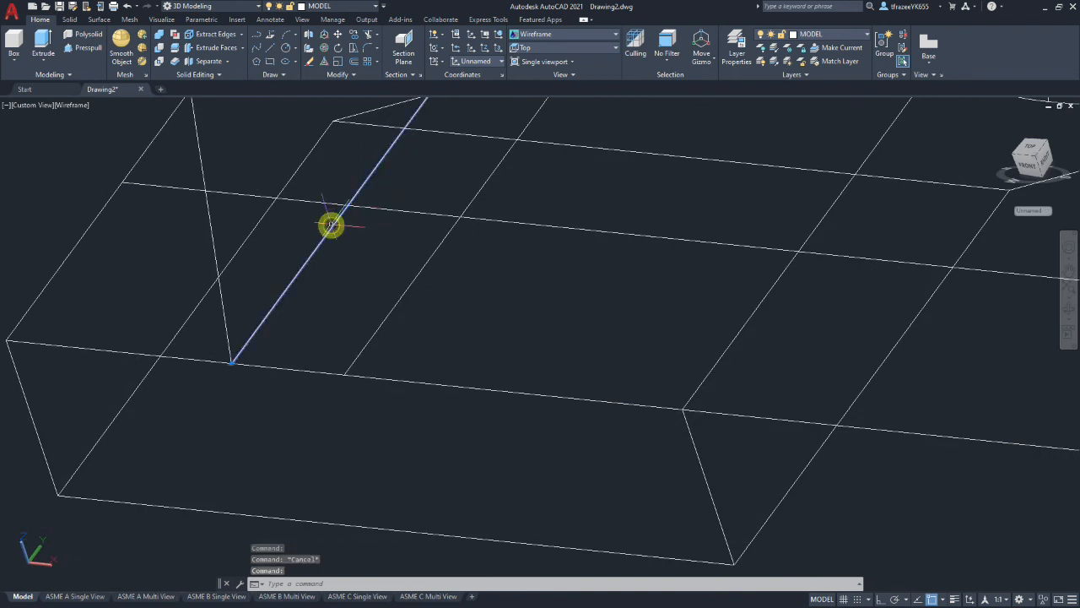
pyautogui.press('Delete')
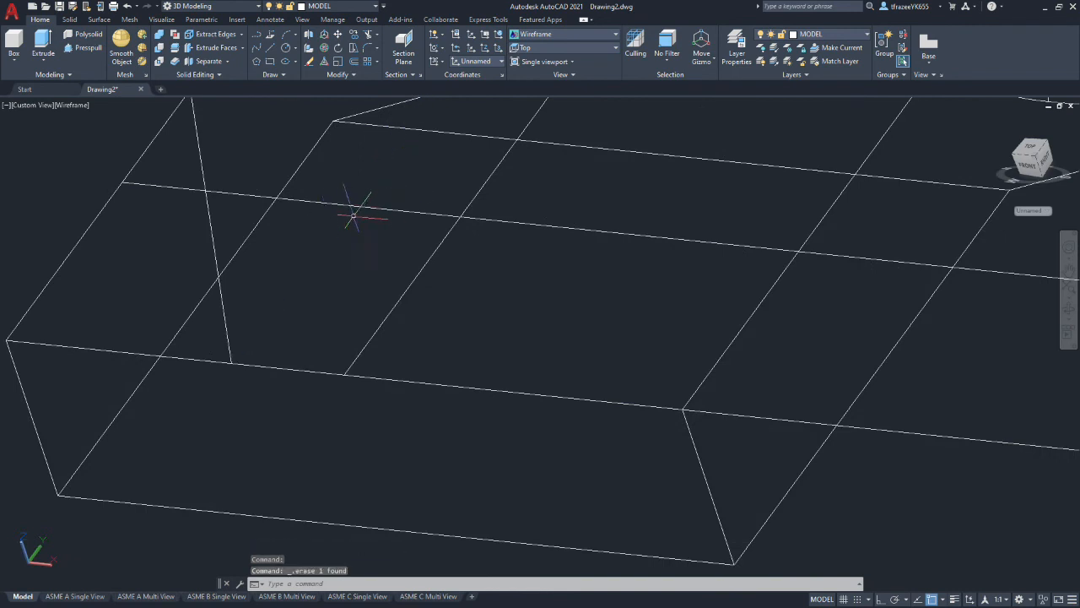
# Trim the 1.94 offset line to the span between the slanted and inner lines, and cut the slanted line above it
pyautogui.click(368, 34)
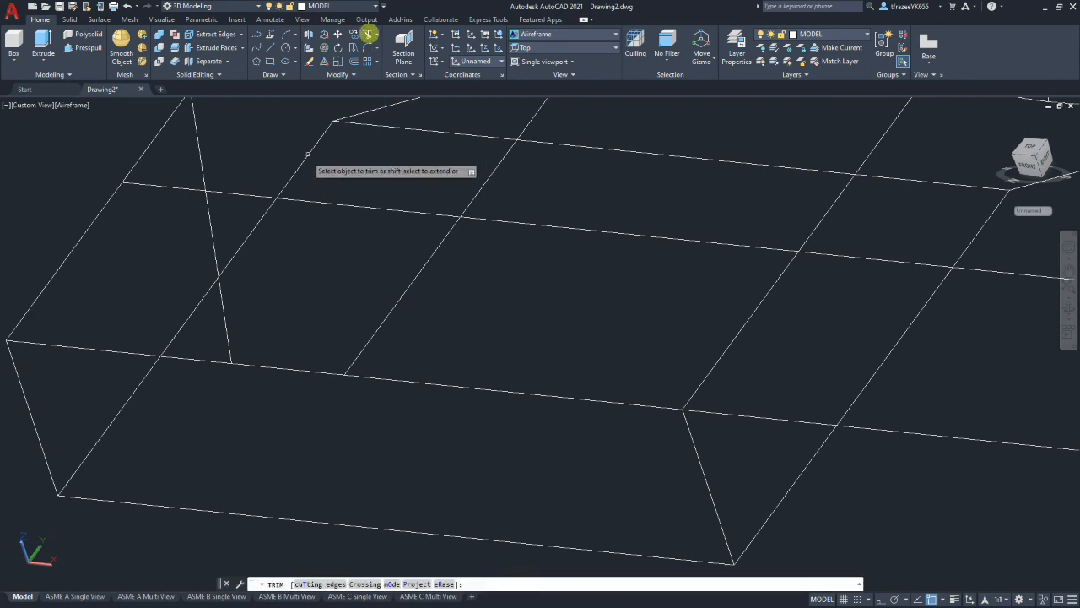
pyautogui.click(173, 185)
pyautogui.click(200, 152)
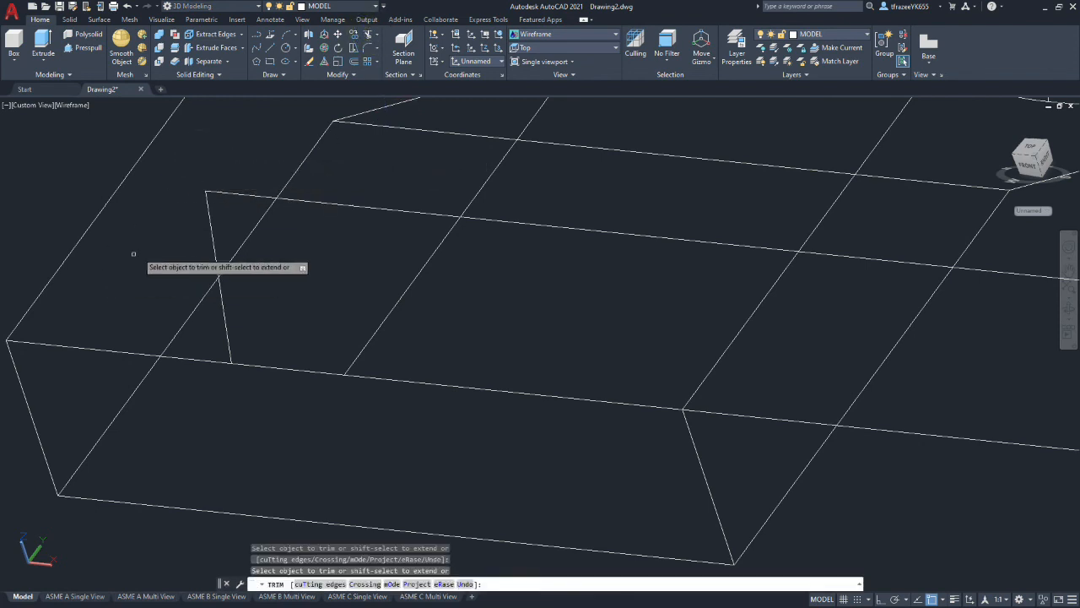
pyautogui.scroll(-3, 205, 207)
pyautogui.scroll(2, 346, 221)
pyautogui.scroll(-2, 169, 196)
pyautogui.scroll(1, 160, 198)
pyautogui.click(221, 208)
pyautogui.press('Escape')
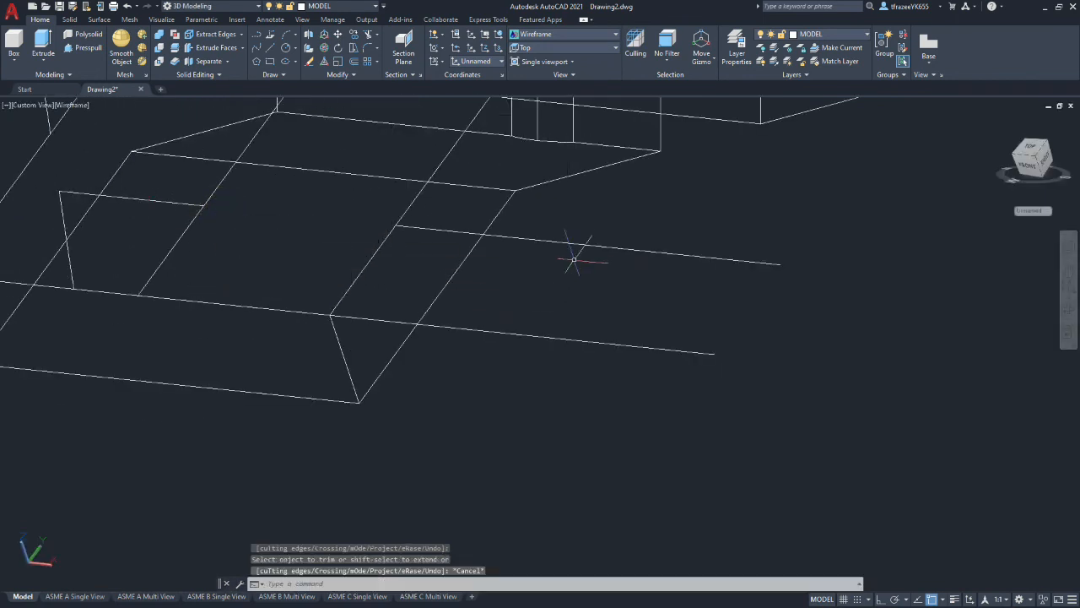
# Erase the leftover piece of the 1.94 offset line beyond the sloped arm's far side edge
pyautogui.click(590, 240)
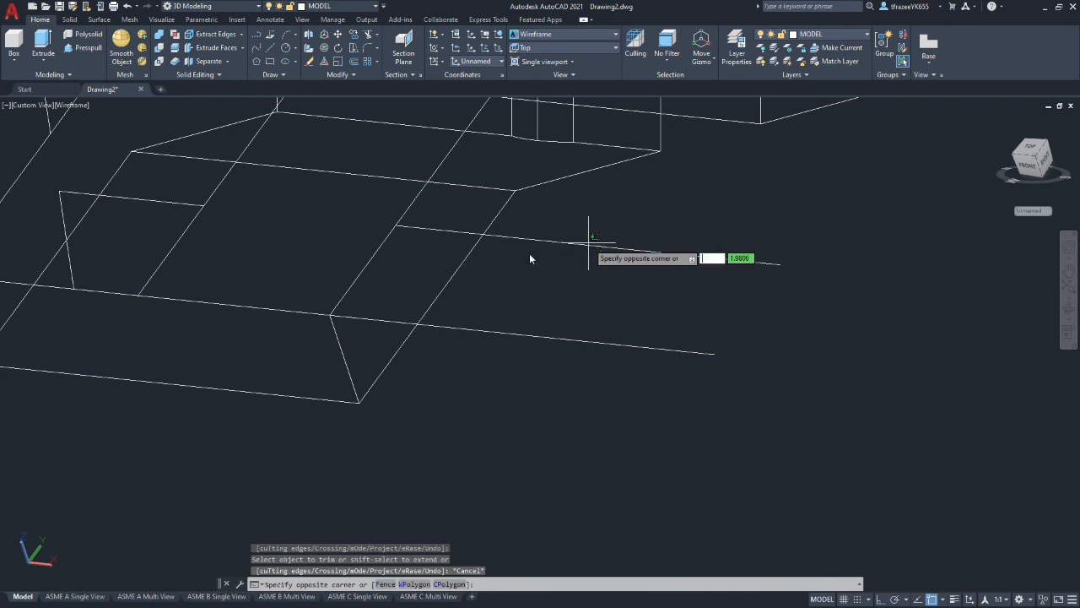
pyautogui.press('Escape')
pyautogui.press('Escape')
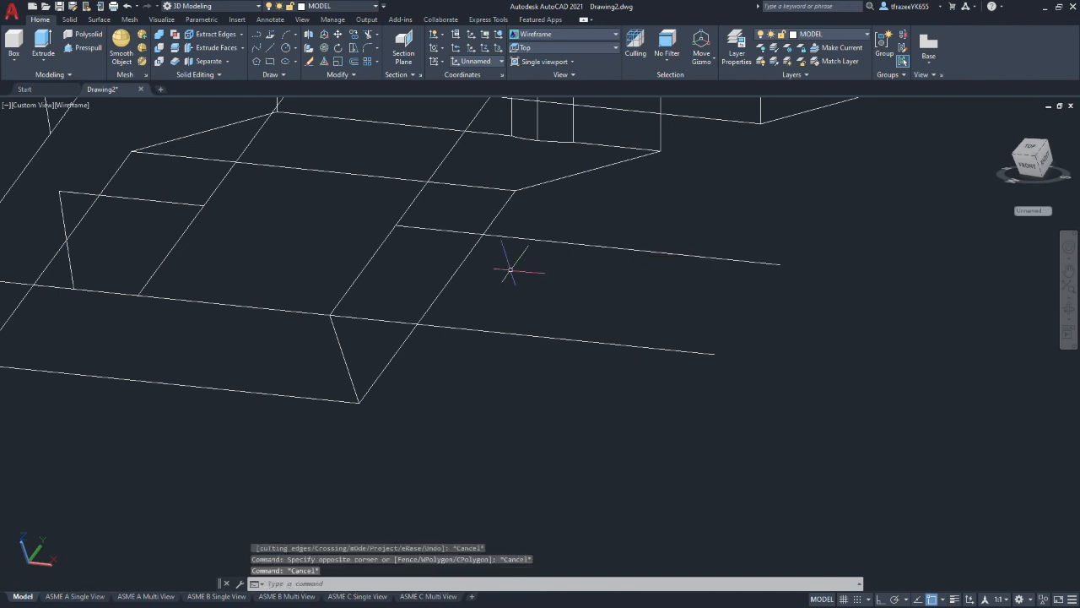
pyautogui.click(557, 243)
pyautogui.press('Delete')
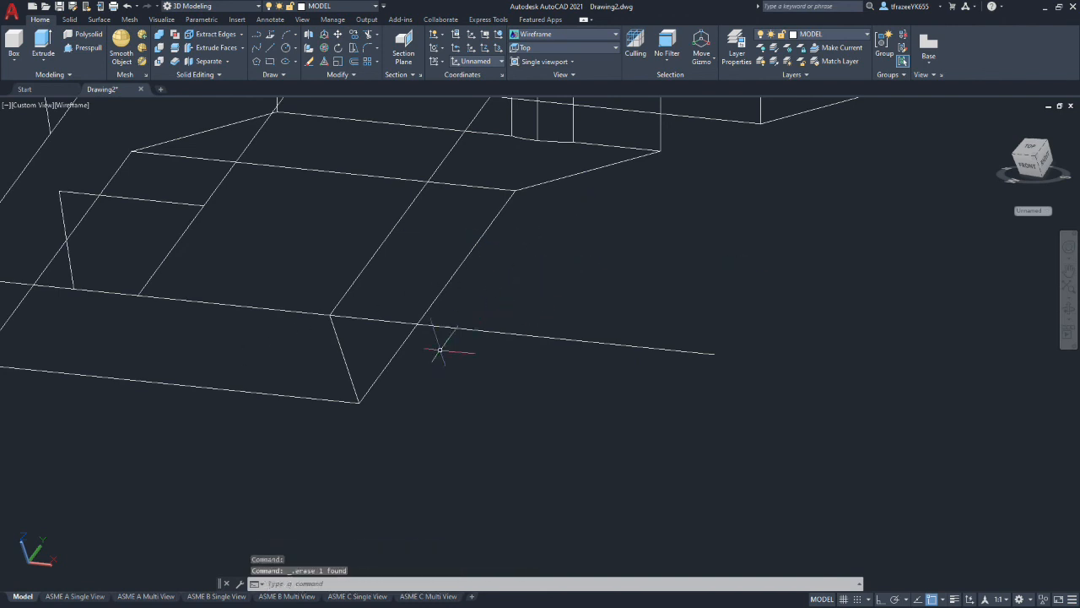
# Trim the end-edge construction line where it overhangs the sloped arm's far corner
pyautogui.press('space')
pyautogui.click(473, 330)
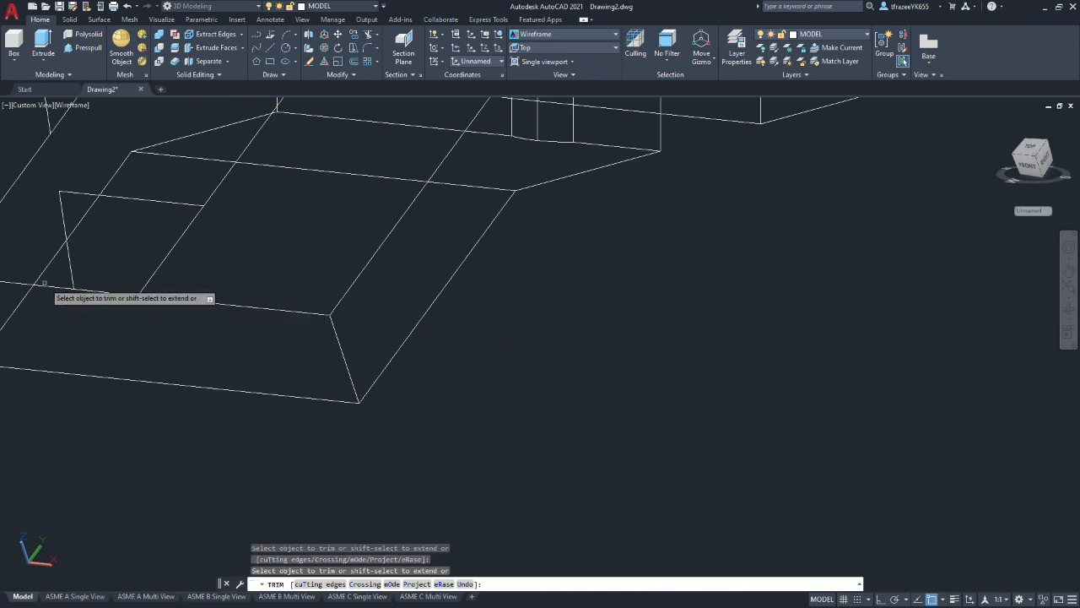
pyautogui.press('Escape')
# Erase the detached upper remainder of the slanted line outside the sloped arm
pyautogui.scroll(-4, 46, 305)
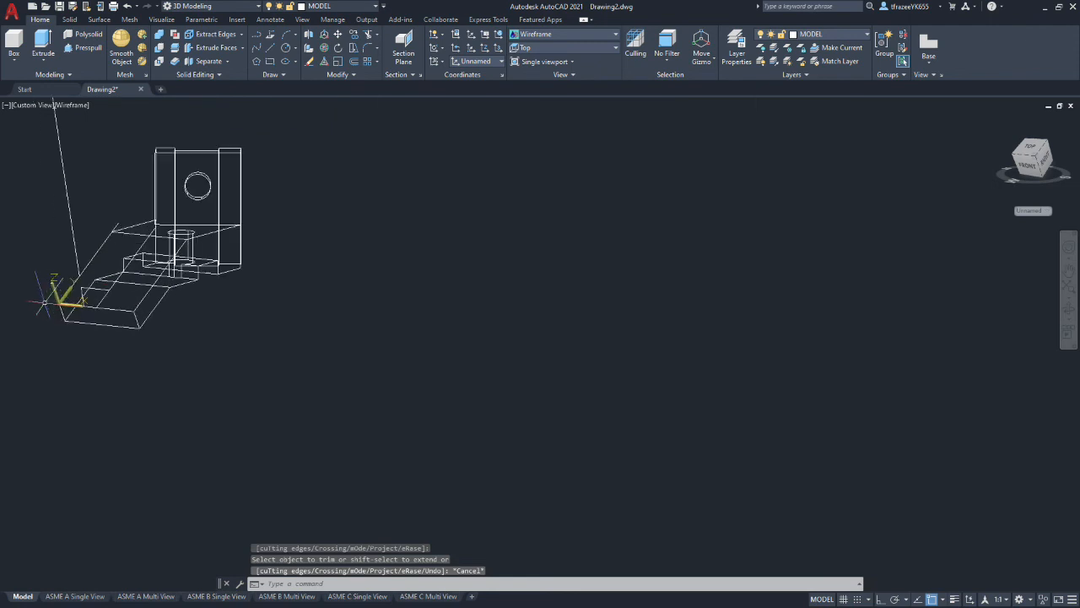
pyautogui.scroll(3, 51, 202)
pyautogui.press('Escape')
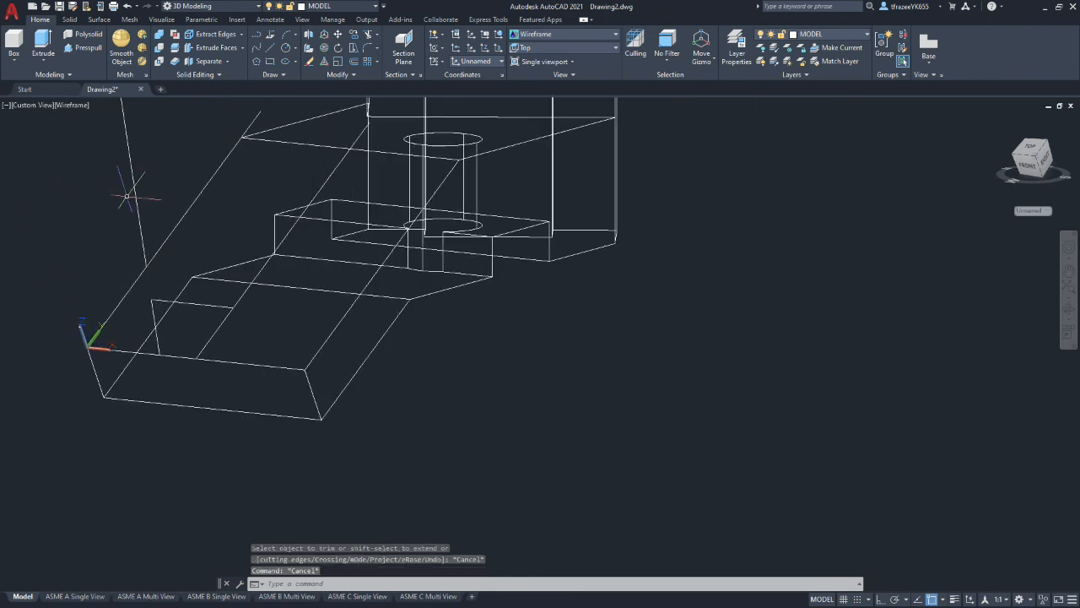
pyautogui.press('Delete')
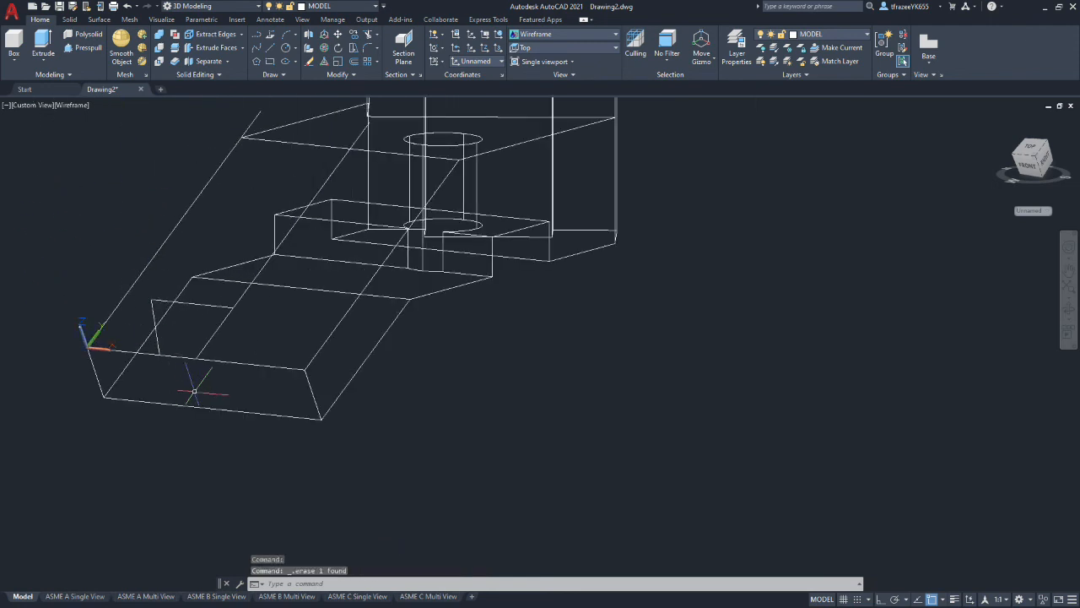
pyautogui.scroll(3, 207, 342)
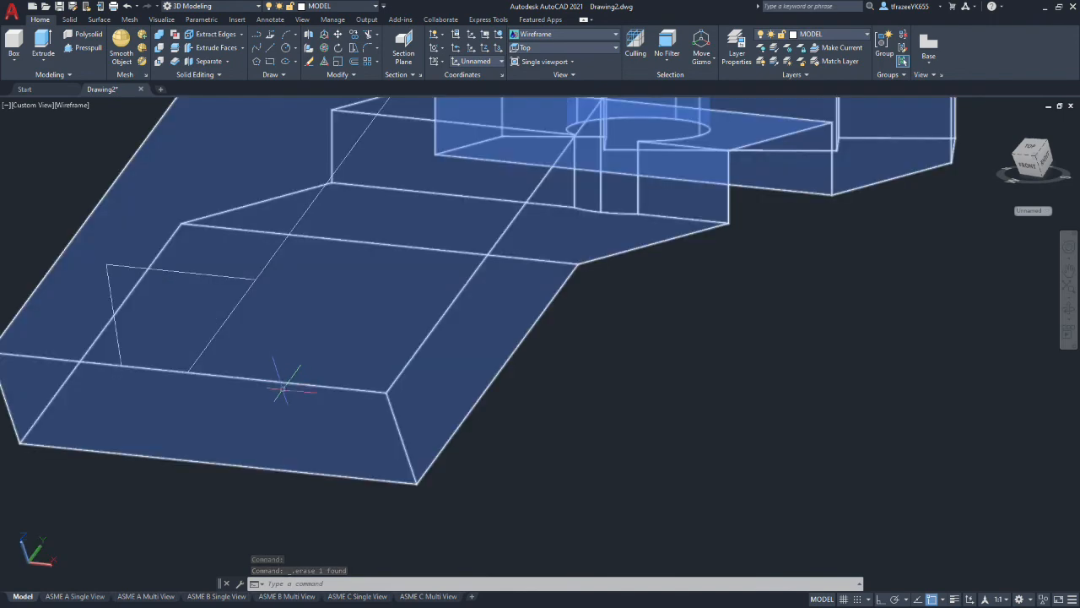
# Mirror the slanted line and the offset line about the sloped arm's centre construction line, keeping the source lines
pyautogui.press('Escape')
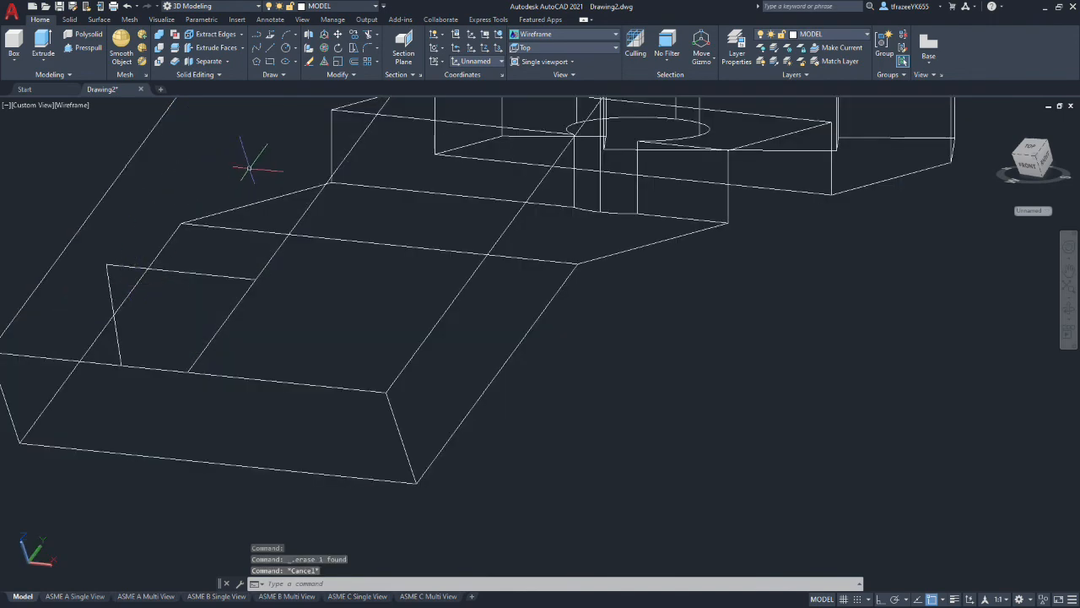
pyautogui.hotkey('ctrl', 'z')
pyautogui.click(353, 74)
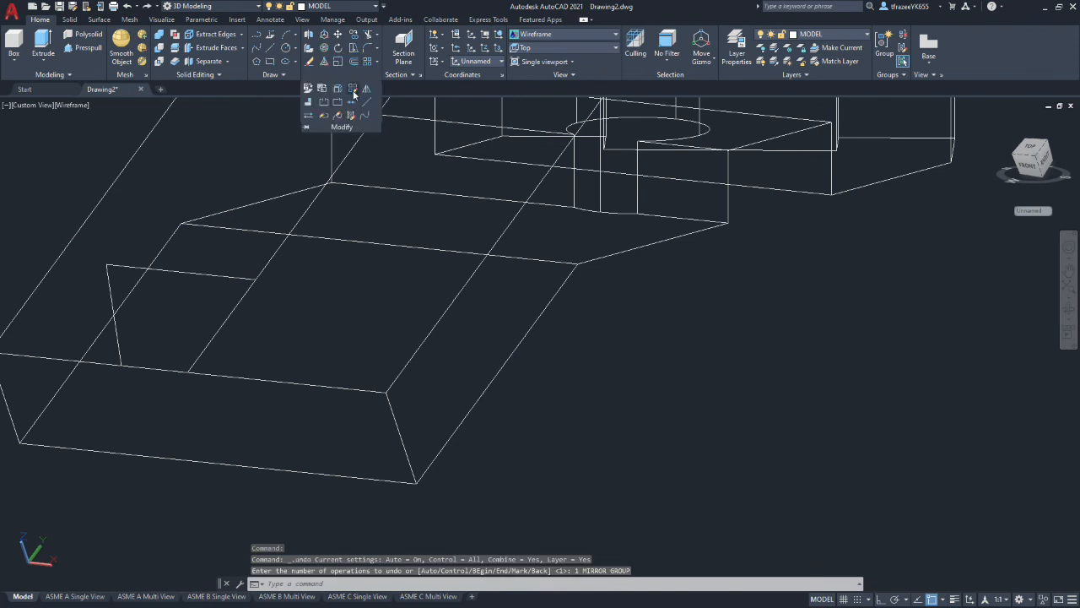
pyautogui.click(366, 90)
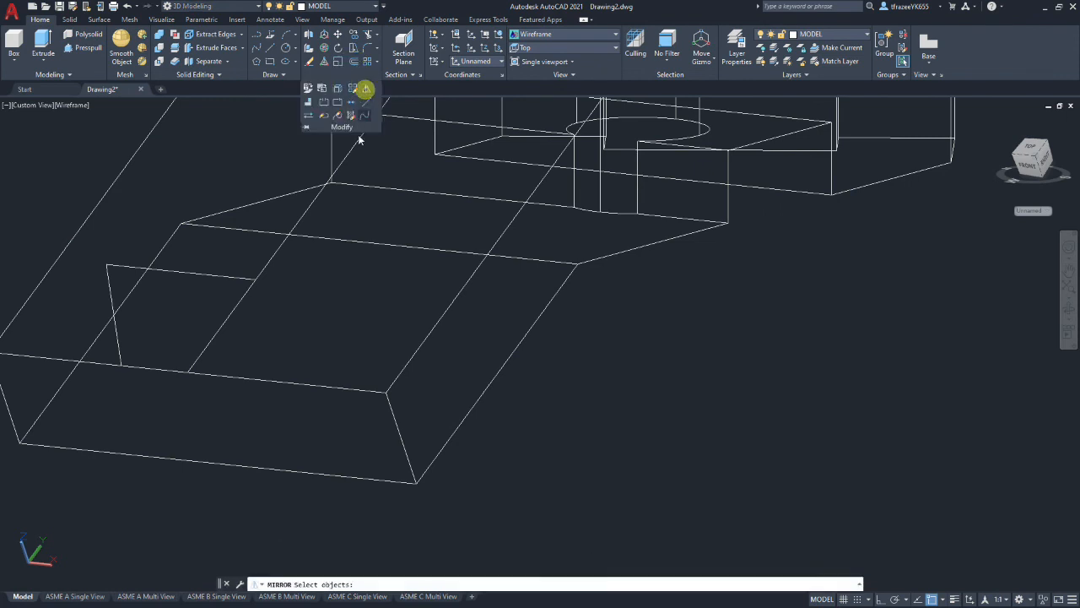
pyautogui.click(118, 343)
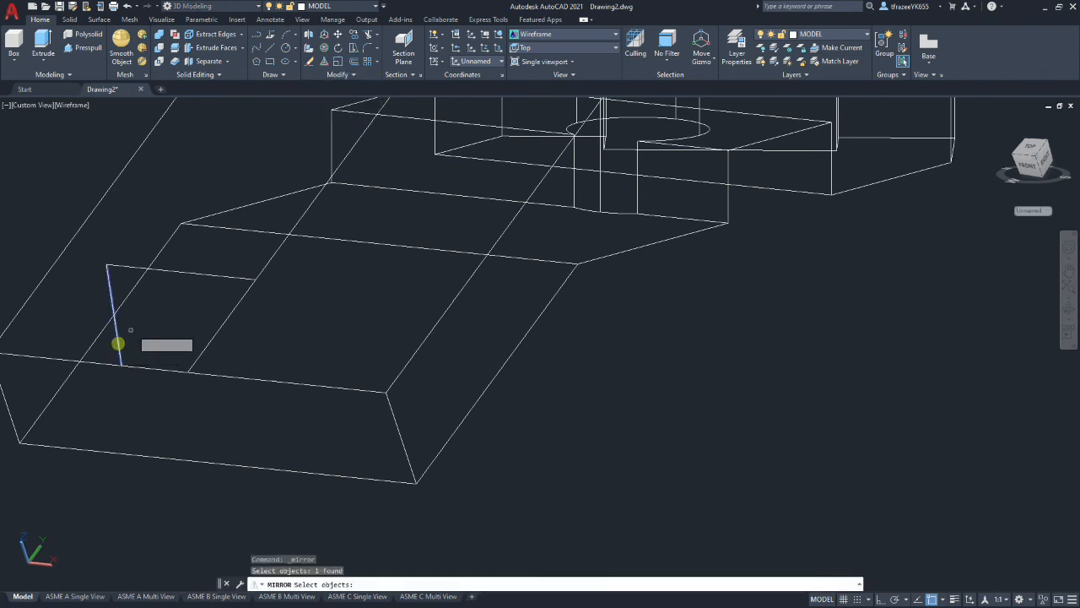
pyautogui.click(191, 272)
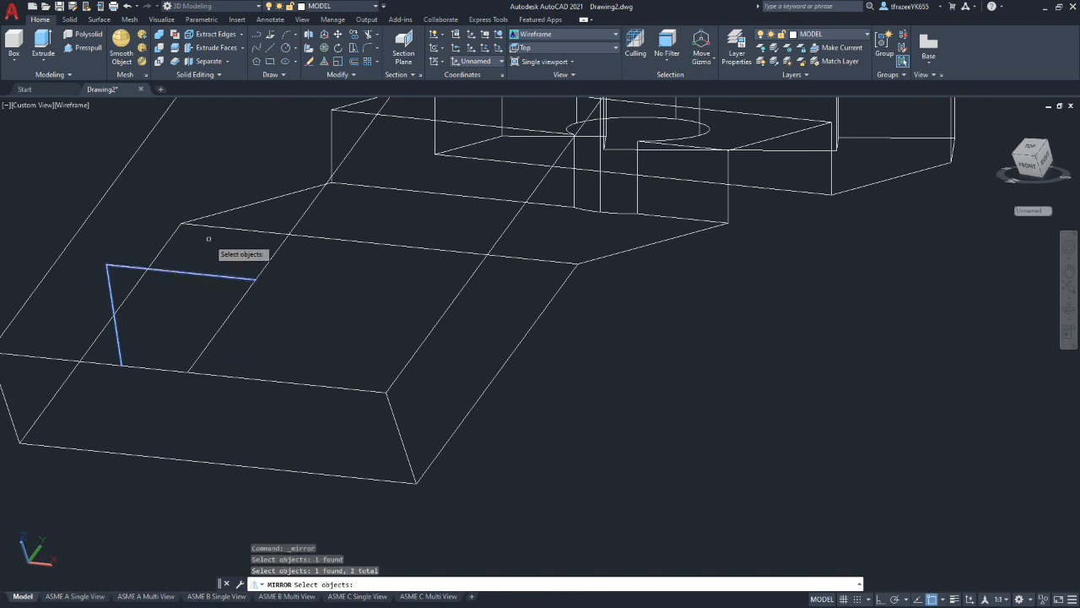
pyautogui.press('Return')
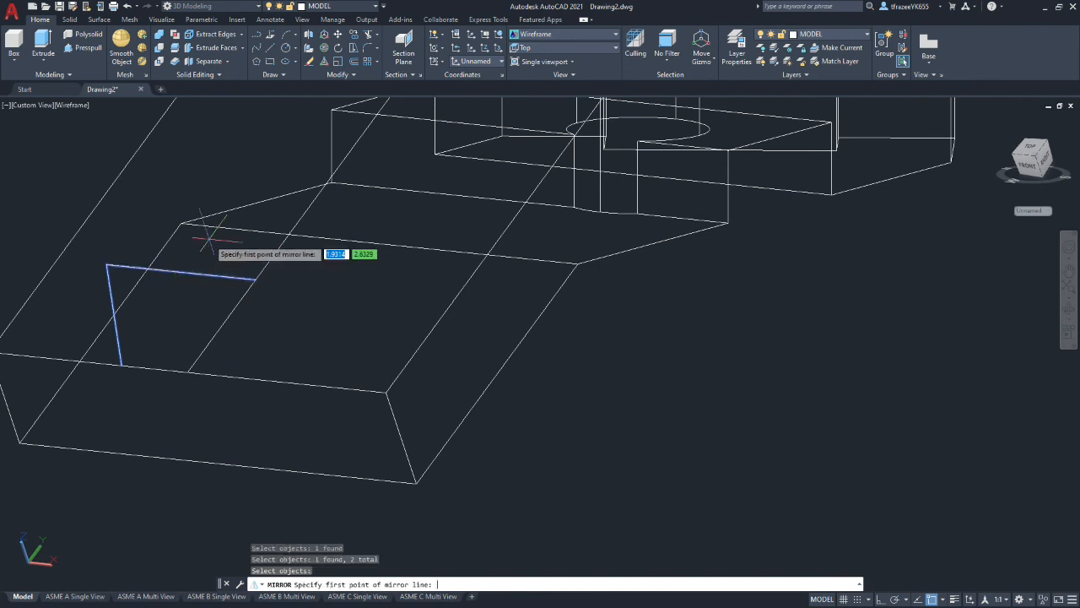
pyautogui.click(187, 372)
pyautogui.scroll(-3, 198, 363)
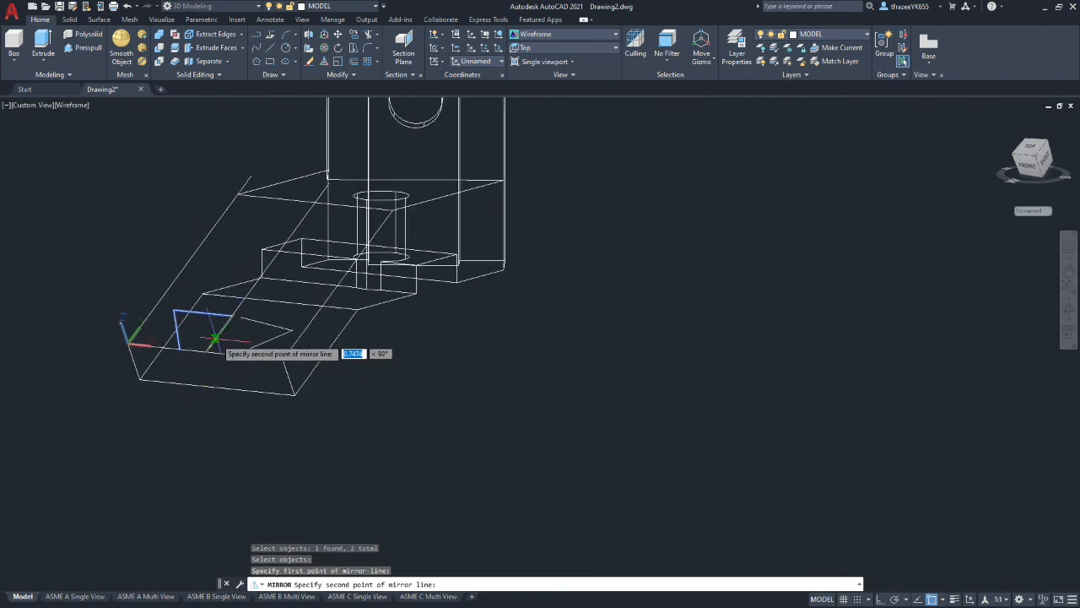
pyautogui.scroll(5, 328, 182)
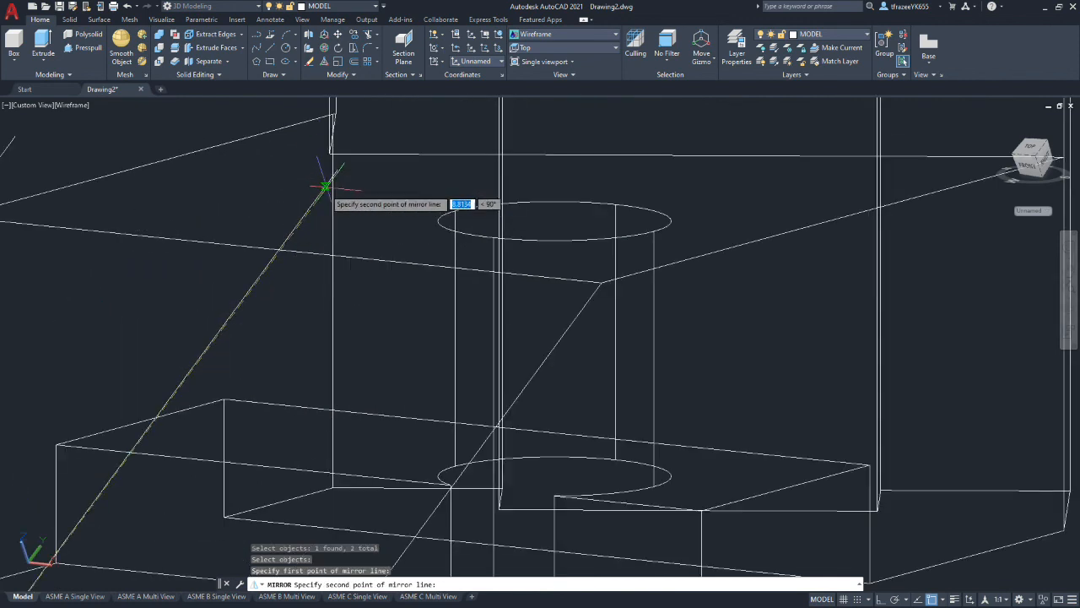
pyautogui.click(337, 170)
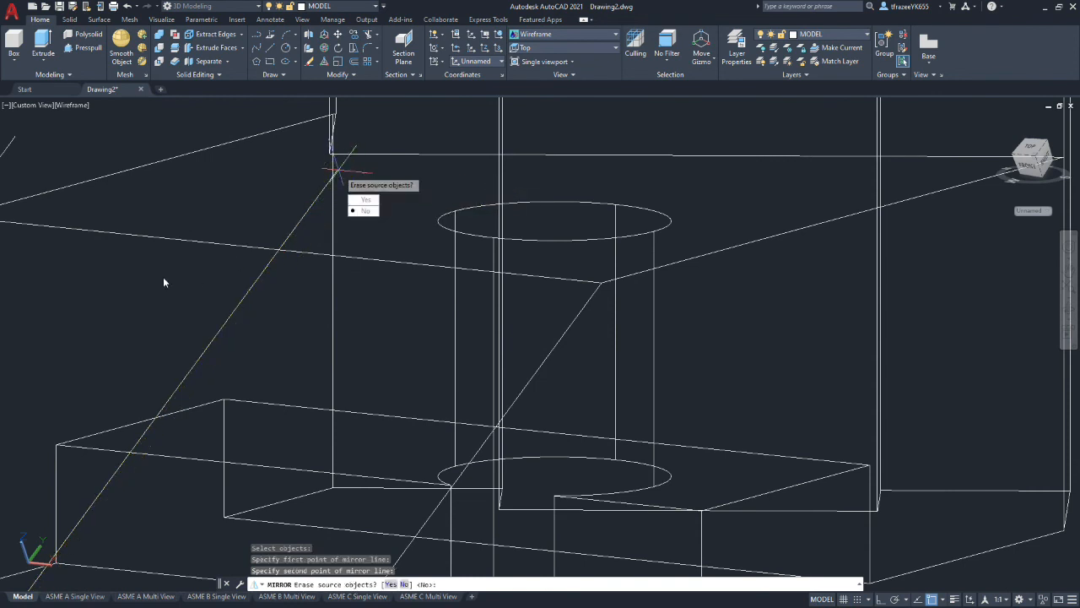
pyautogui.press('Return')
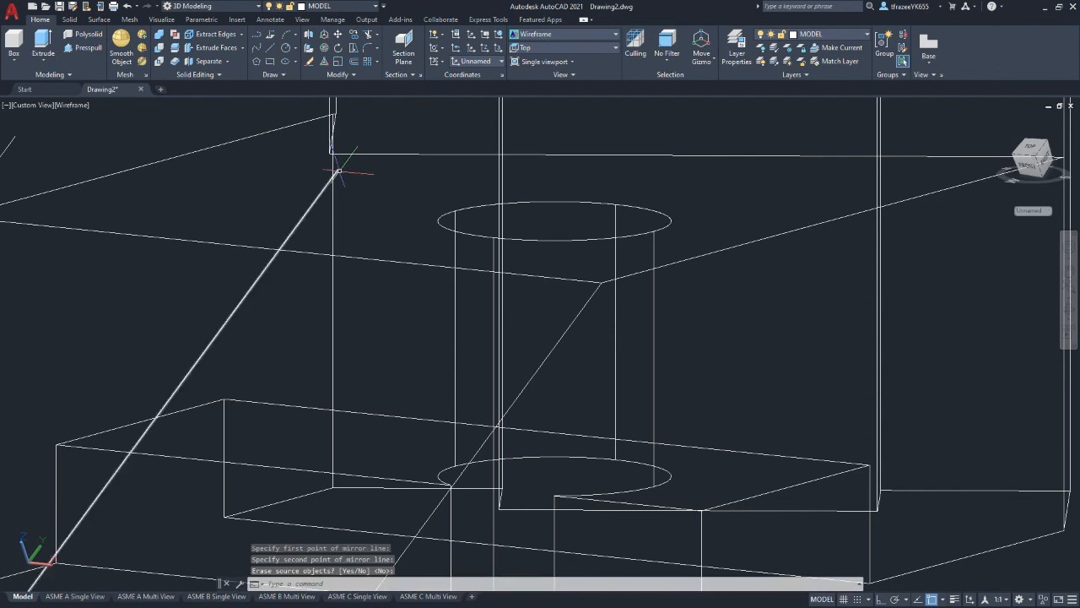
# Erase the construction lines running along the sloped arm's side edge and its centre
pyautogui.scroll(-5, 253, 291)
pyautogui.scroll(5, 253, 292)
pyautogui.scroll(-4, 325, 265)
pyautogui.scroll(2, 429, 276)
pyautogui.scroll(-3, 429, 276)
pyautogui.scroll(2, 426, 245)
pyautogui.press('Escape')
pyautogui.click(386, 193)
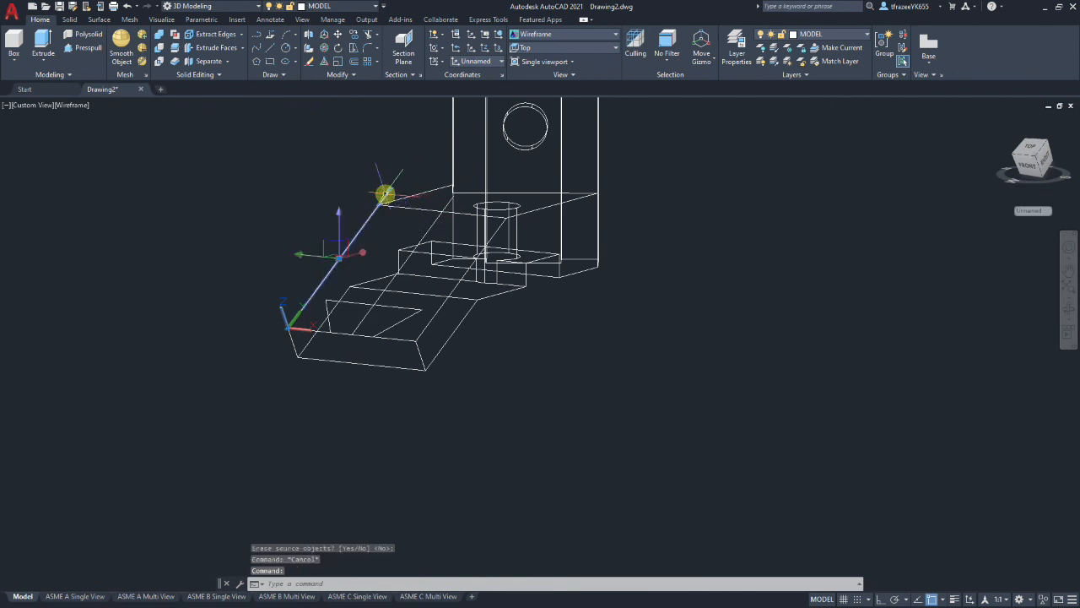
pyautogui.press('Delete')
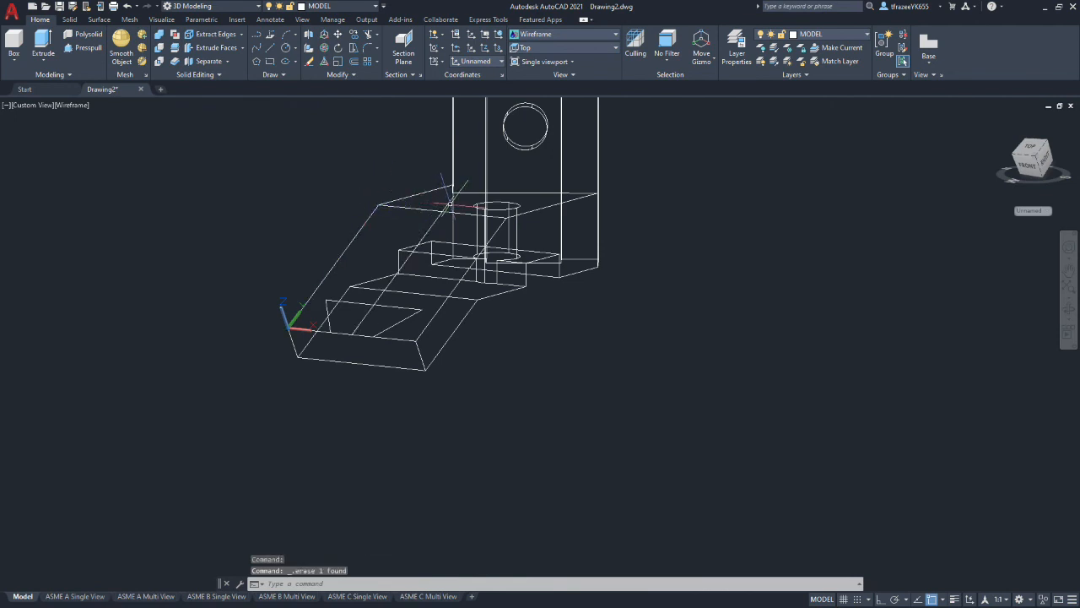
pyautogui.scroll(-3, 358, 328)
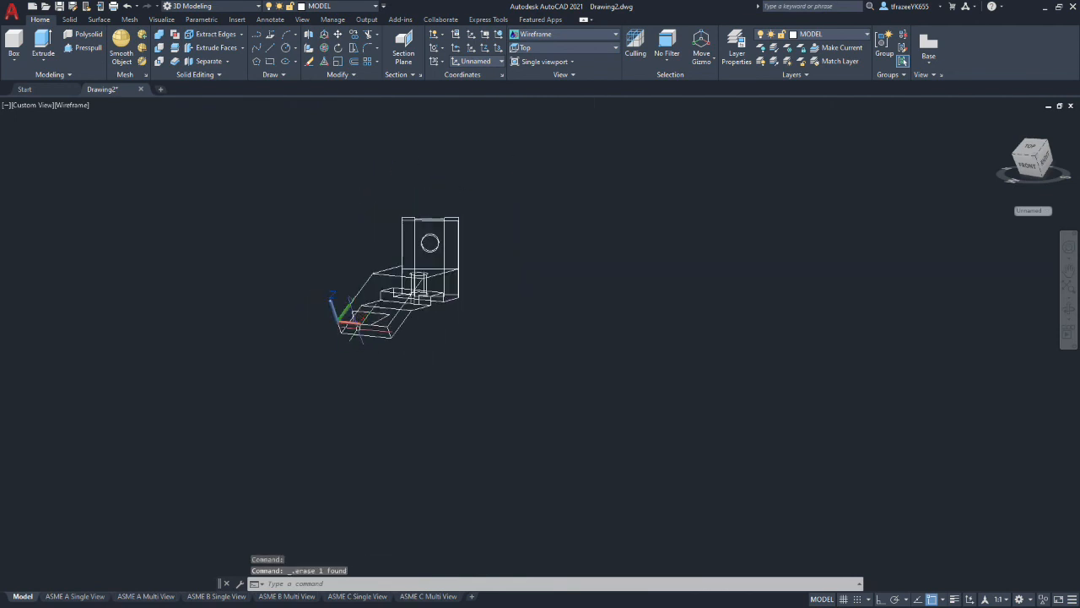
# Presspull the notch profile 1.5 down through the sloped arm, and erase the leftover construction line along the arm's end edge
pyautogui.scroll(5, 354, 323)
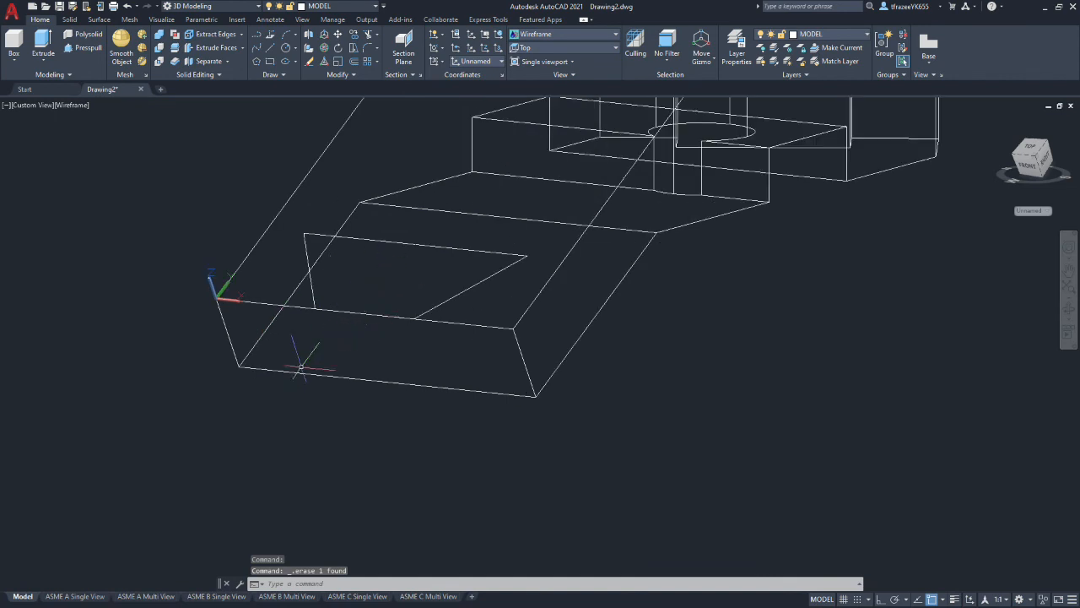
pyautogui.keyDown('shift'); pyautogui.moveTo(342, 295); pyautogui.dragTo(374, 260, button='middle'); pyautogui.keyUp('shift')
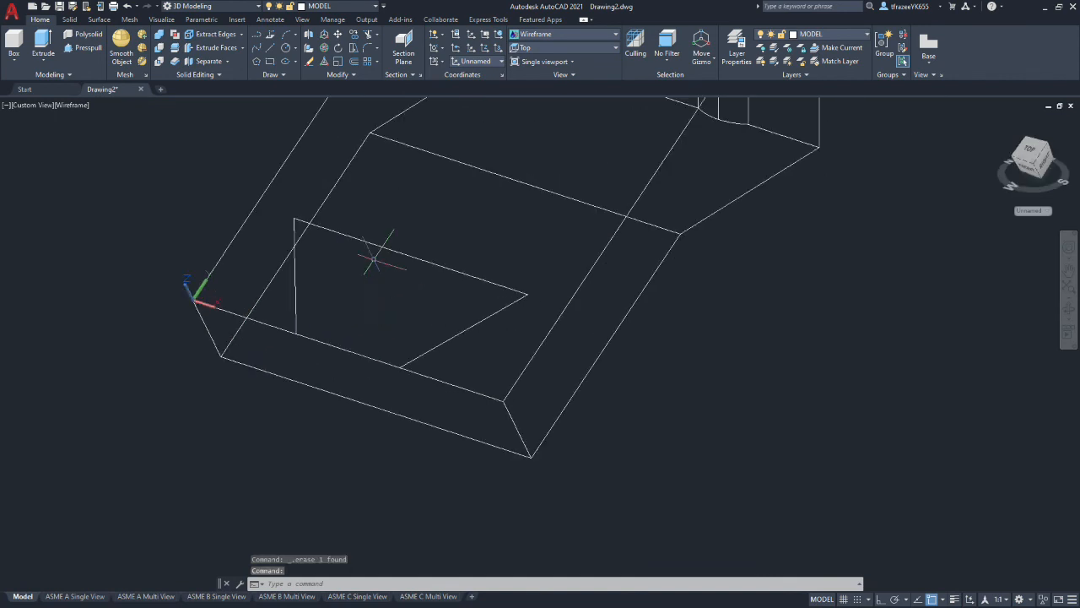
pyautogui.click(80, 48)
pyautogui.click(378, 300)
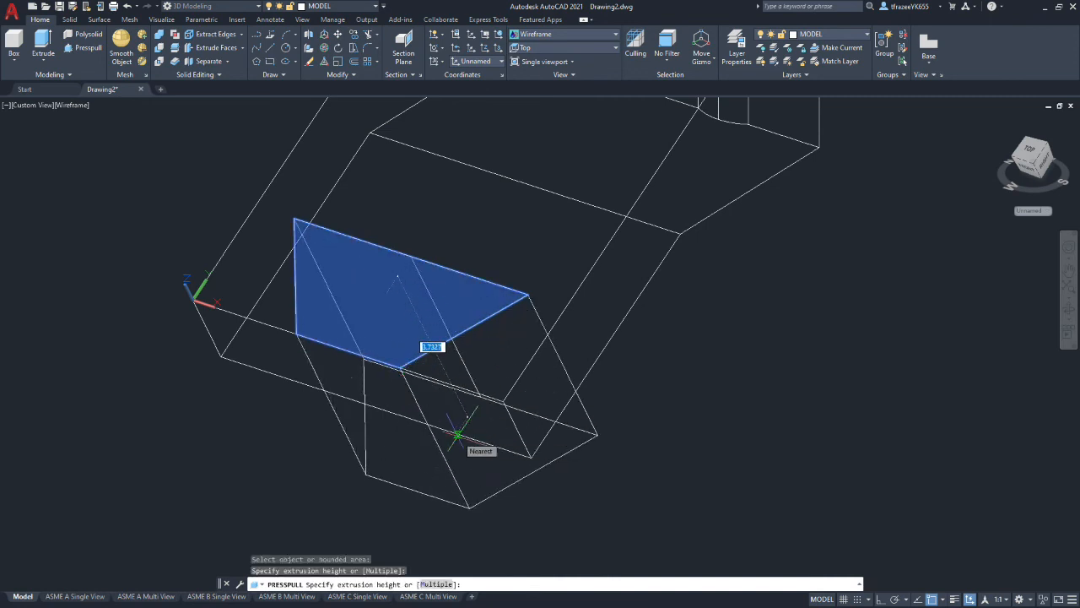
pyautogui.write('1')
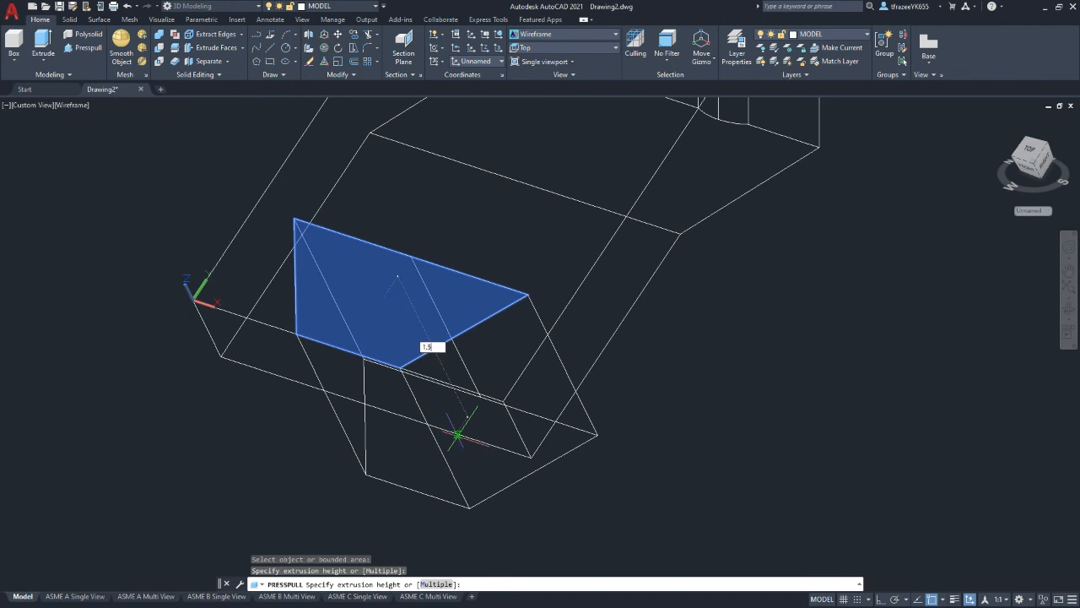
pyautogui.press('Return')
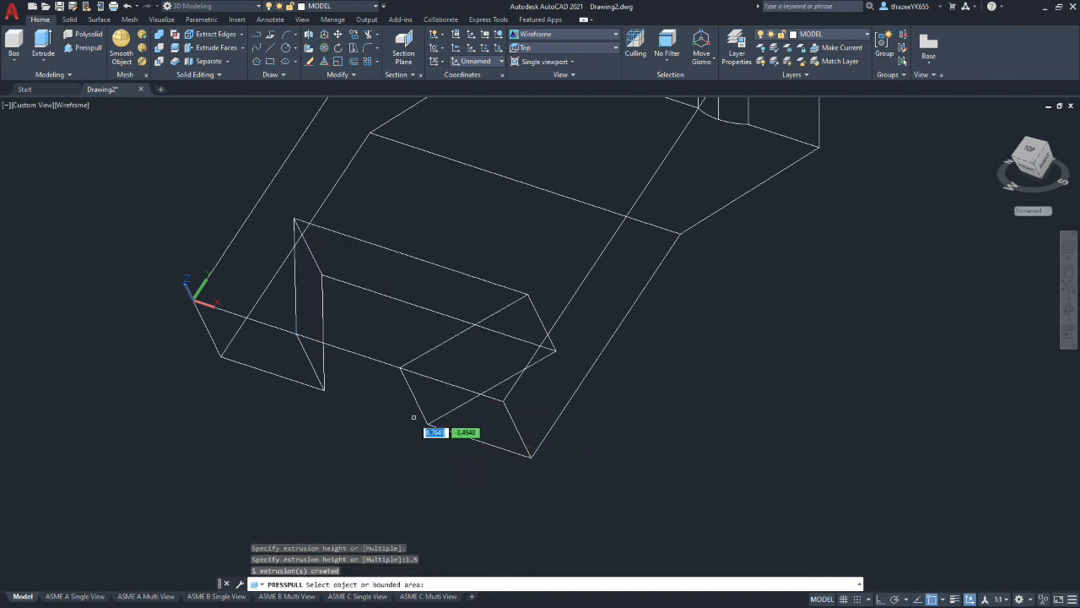
pyautogui.press('Return')
pyautogui.click(365, 355)
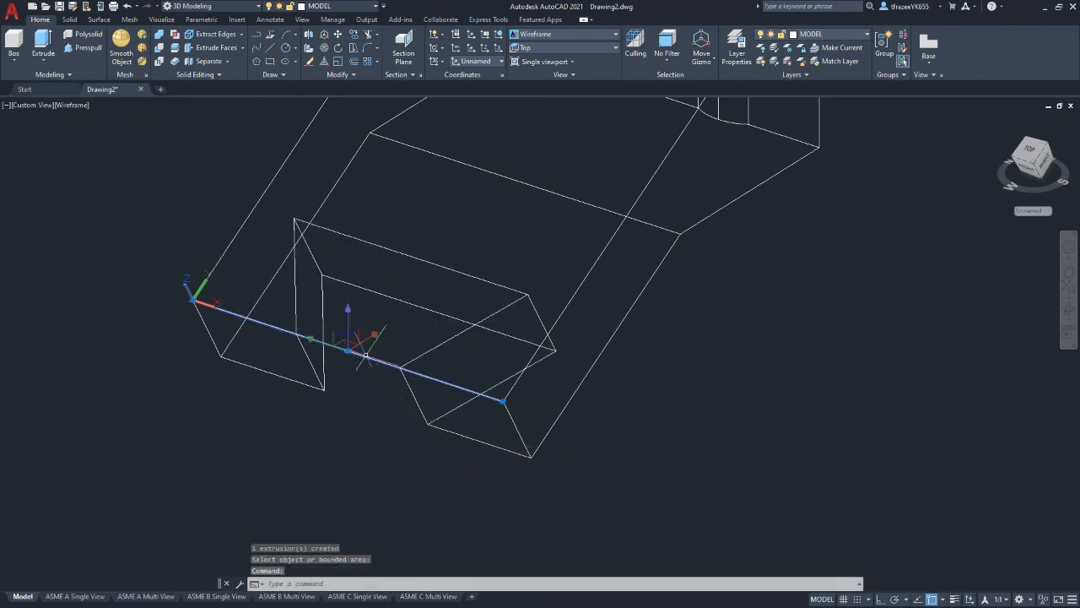
pyautogui.press('Delete')
# Display the part in the Shaded with edges visual style and examine the new notch and the whole model from several angles
pyautogui.scroll(-5, 384, 406)
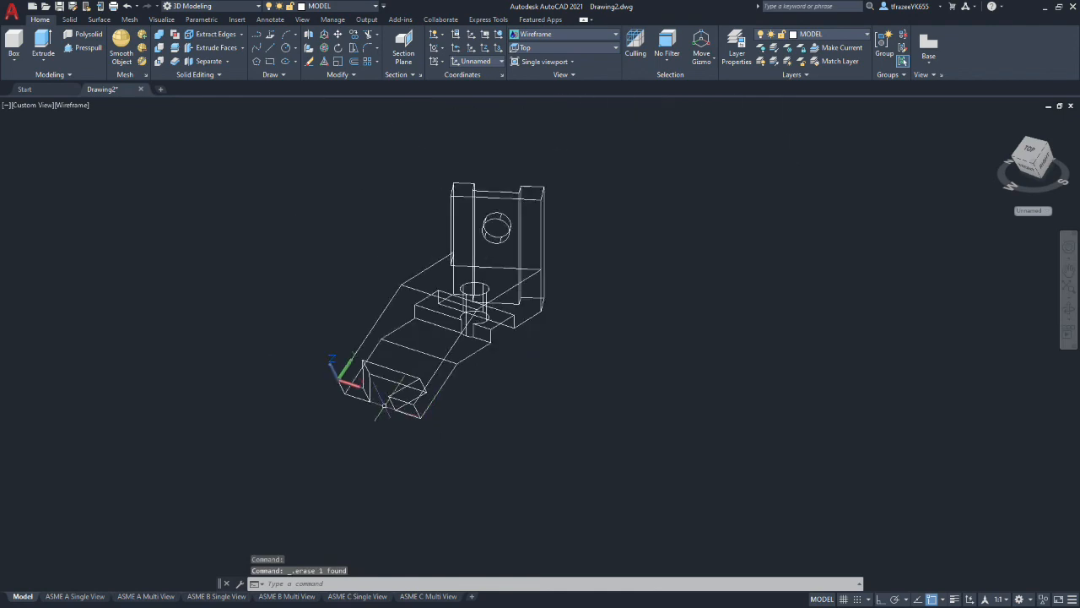
pyautogui.scroll(5, 421, 291)
pyautogui.keyDown('shift'); pyautogui.moveTo(421, 291); pyautogui.dragTo(431, 331, button='middle'); pyautogui.keyUp('shift')
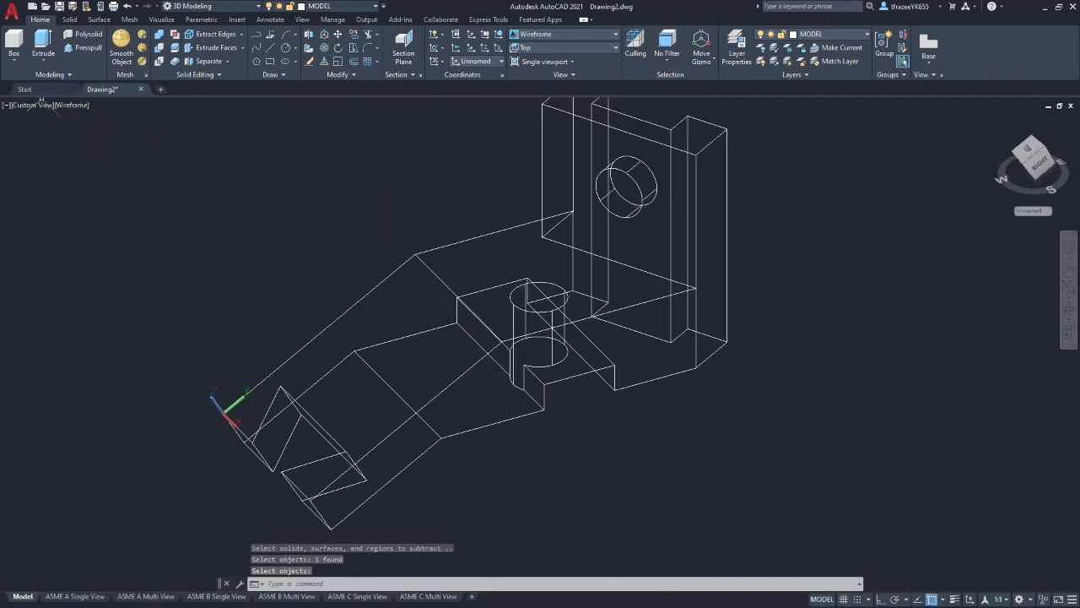
pyautogui.click(72, 106)
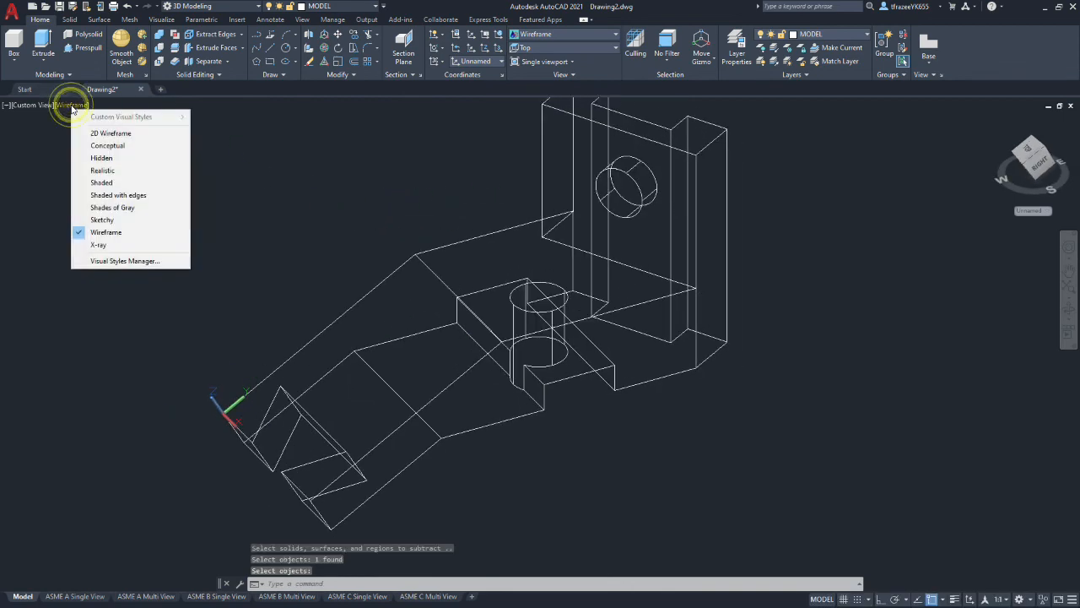
pyautogui.click(118, 195)
pyautogui.moveTo(426, 209)
pyautogui.keyDown('shift'); pyautogui.mouseDown(button='middle')
pyautogui.moveTo(349, 161)
pyautogui.moveTo(256, 183)
pyautogui.moveTo(140, 149)
pyautogui.moveTo(181, 144)
pyautogui.moveTo(349, 173)
pyautogui.moveTo(304, 92)
pyautogui.mouseUp(button='middle'); pyautogui.keyUp('shift')
pyautogui.keyDown('shift'); pyautogui.moveTo(467, 320); pyautogui.dragTo(596, 321, button='middle'); pyautogui.keyUp('shift')
pyautogui.keyDown('shift'); pyautogui.moveTo(436, 270); pyautogui.dragTo(407, 285, button='middle'); pyautogui.keyUp('shift')
pyautogui.scroll(-4, 413, 279)
pyautogui.scroll(5, 402, 270)
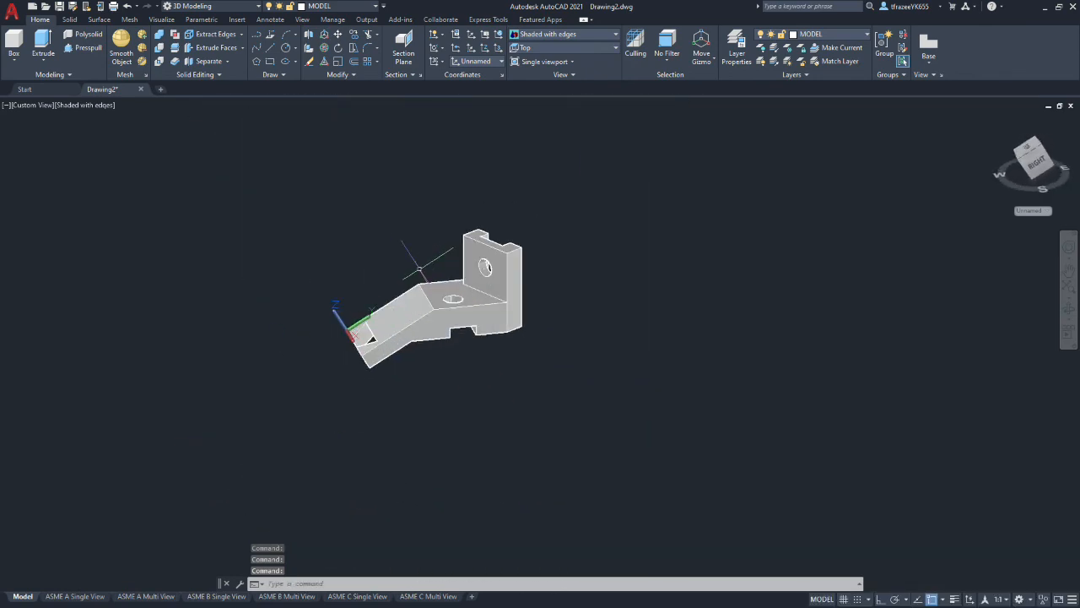